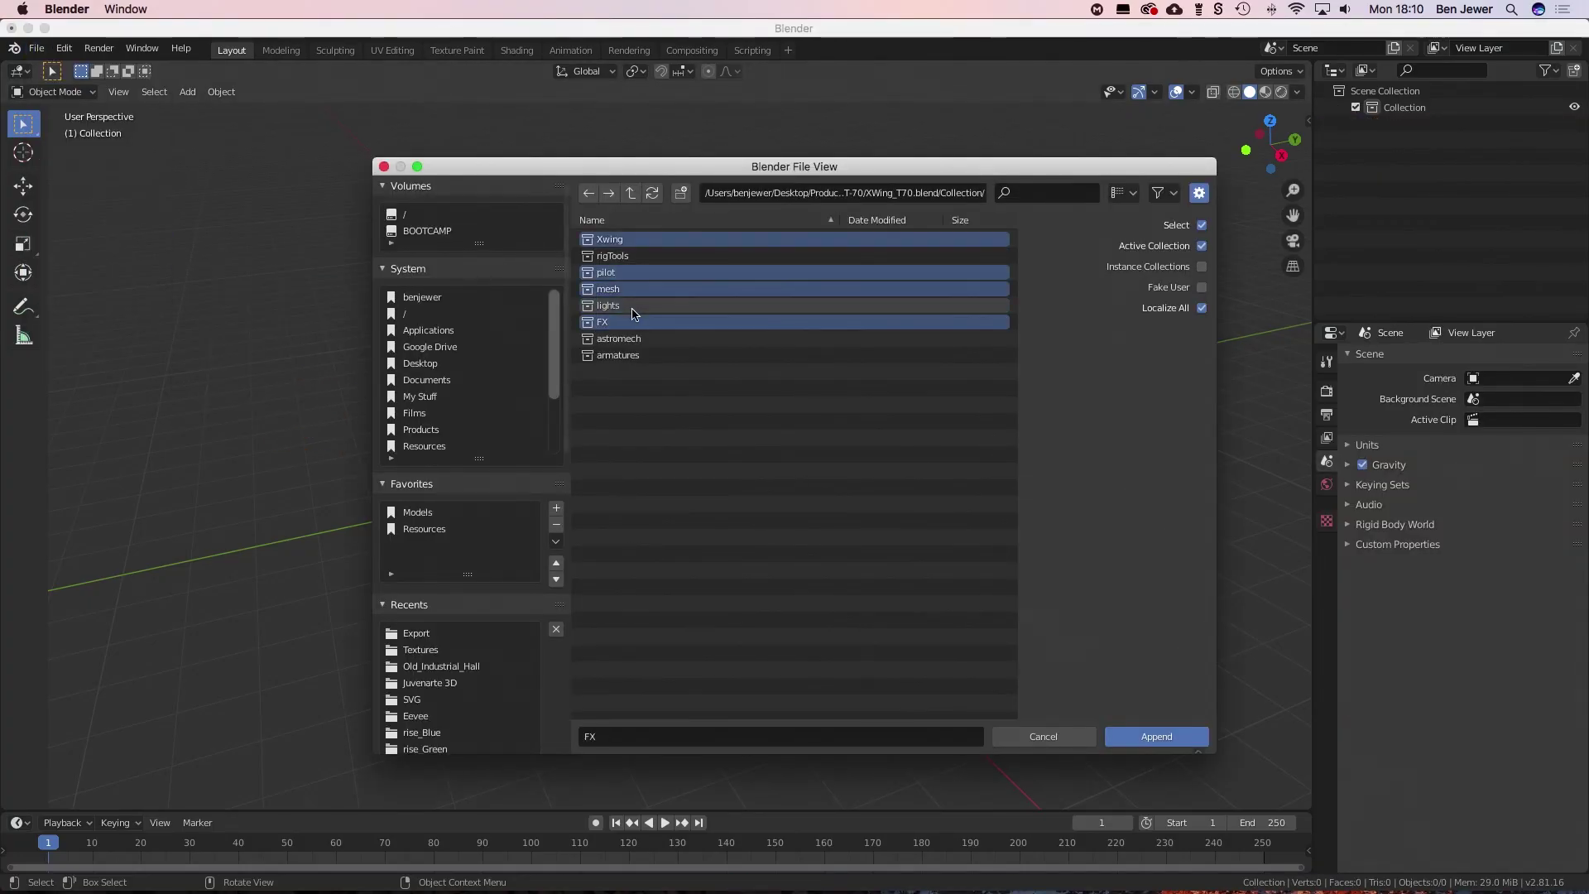
- Append the chosen X-Wing collections and switch viewport shading colour to Texture
{"action": "key", "text": "Return"}
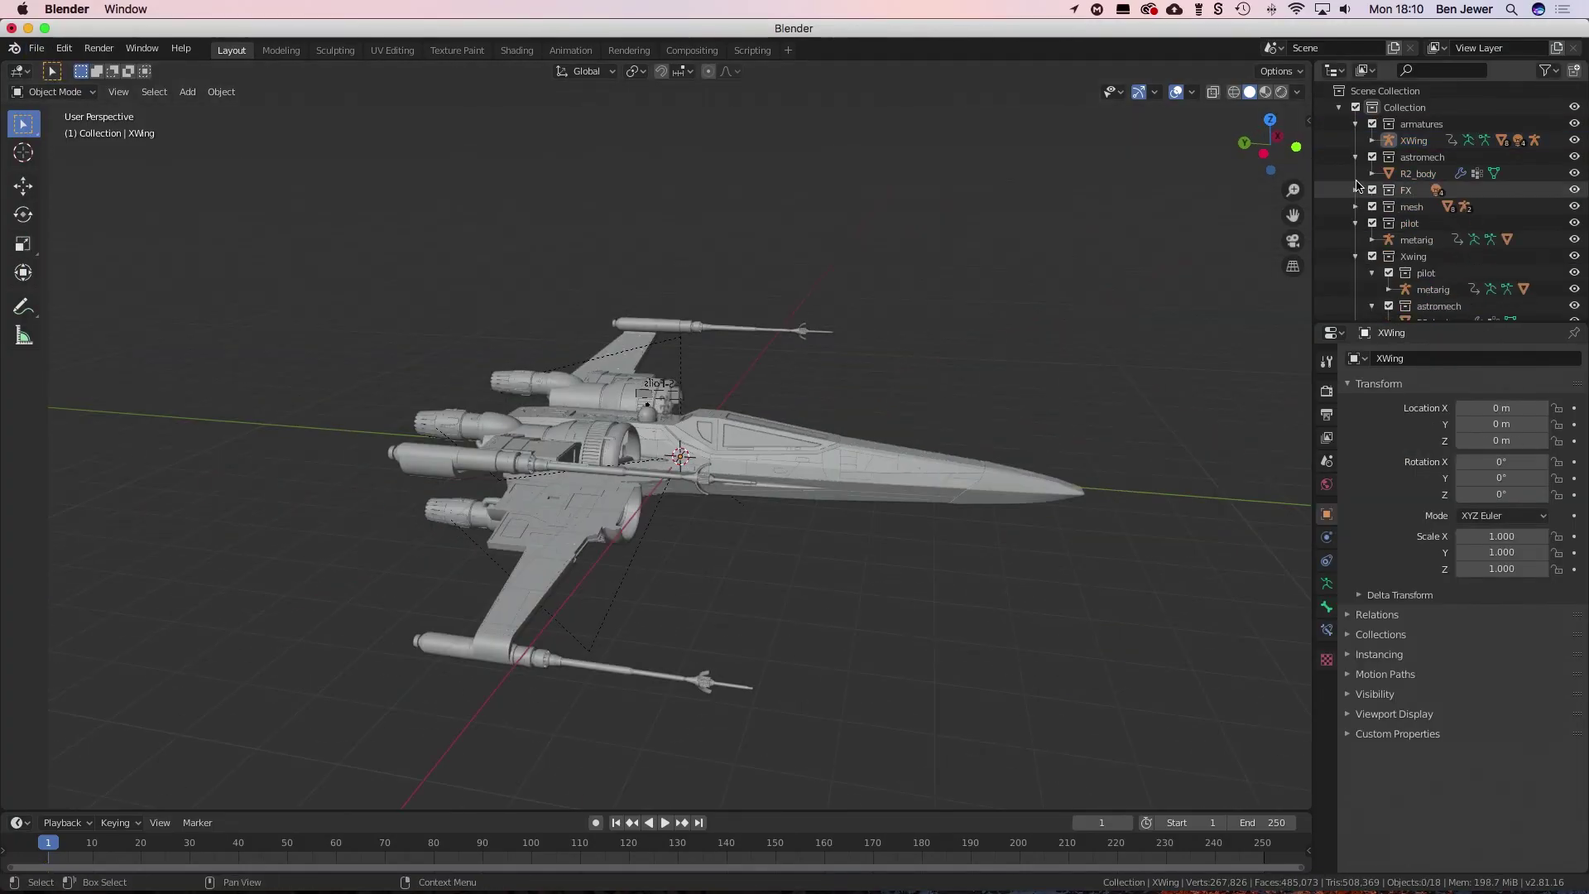
{"action": "left_click", "coordinate": [993, 418]}
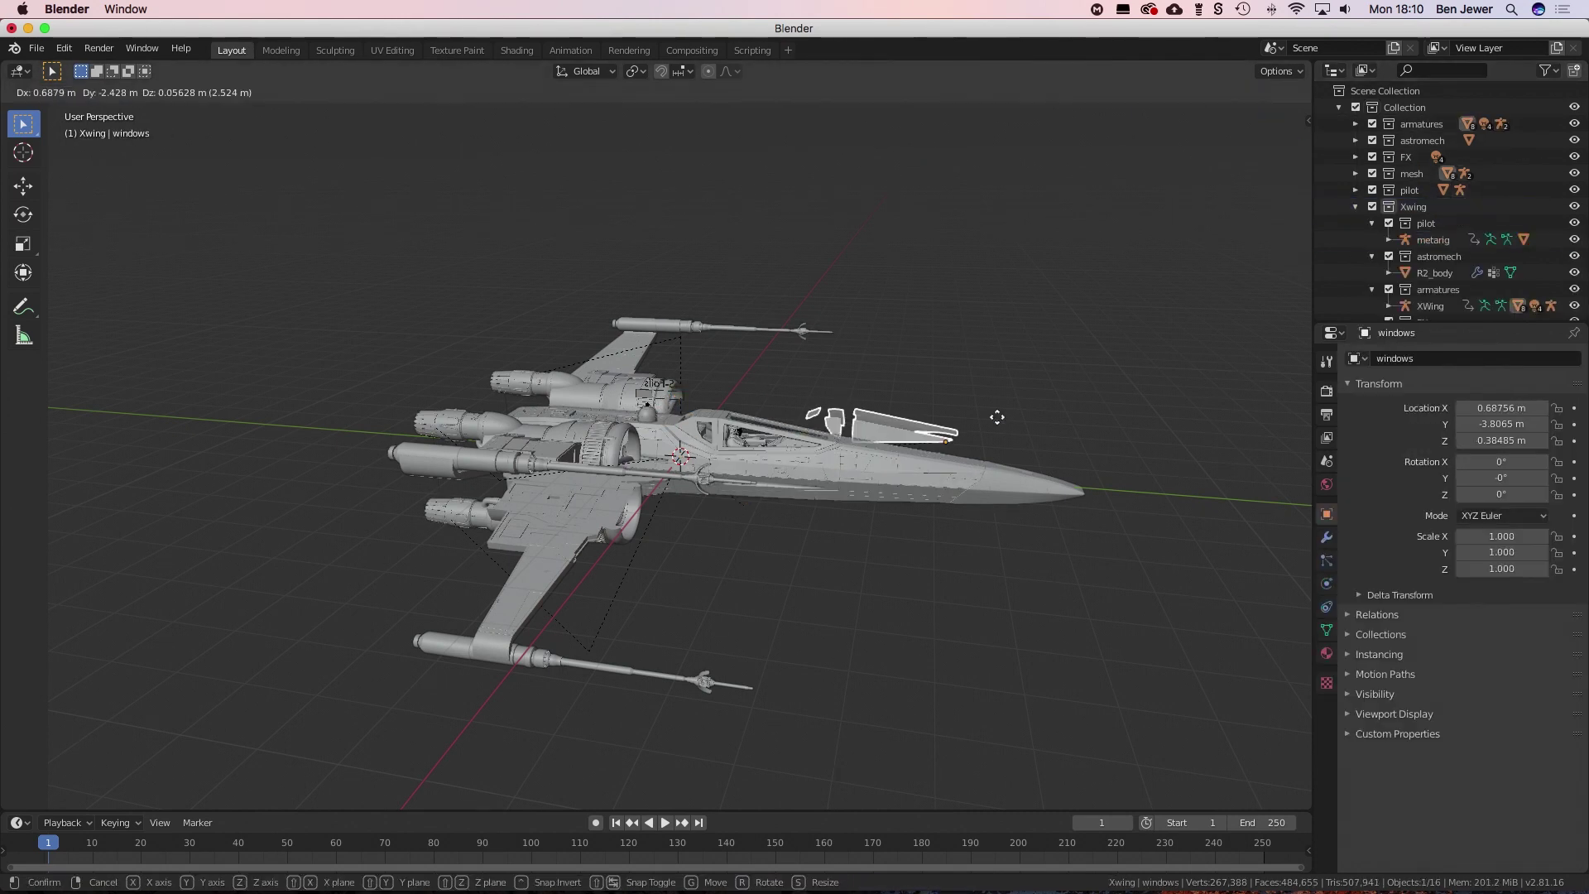
{"action": "middle_click_drag", "start_coordinate": [993, 418], "coordinate": [976, 433]}
{"action": "left_click", "coordinate": [1297, 92]}
{"action": "left_click", "coordinate": [1351, 316]}
- Add a test NURBS path and move one of its points along the Y axis
{"action": "key", "text": "shift+a"}
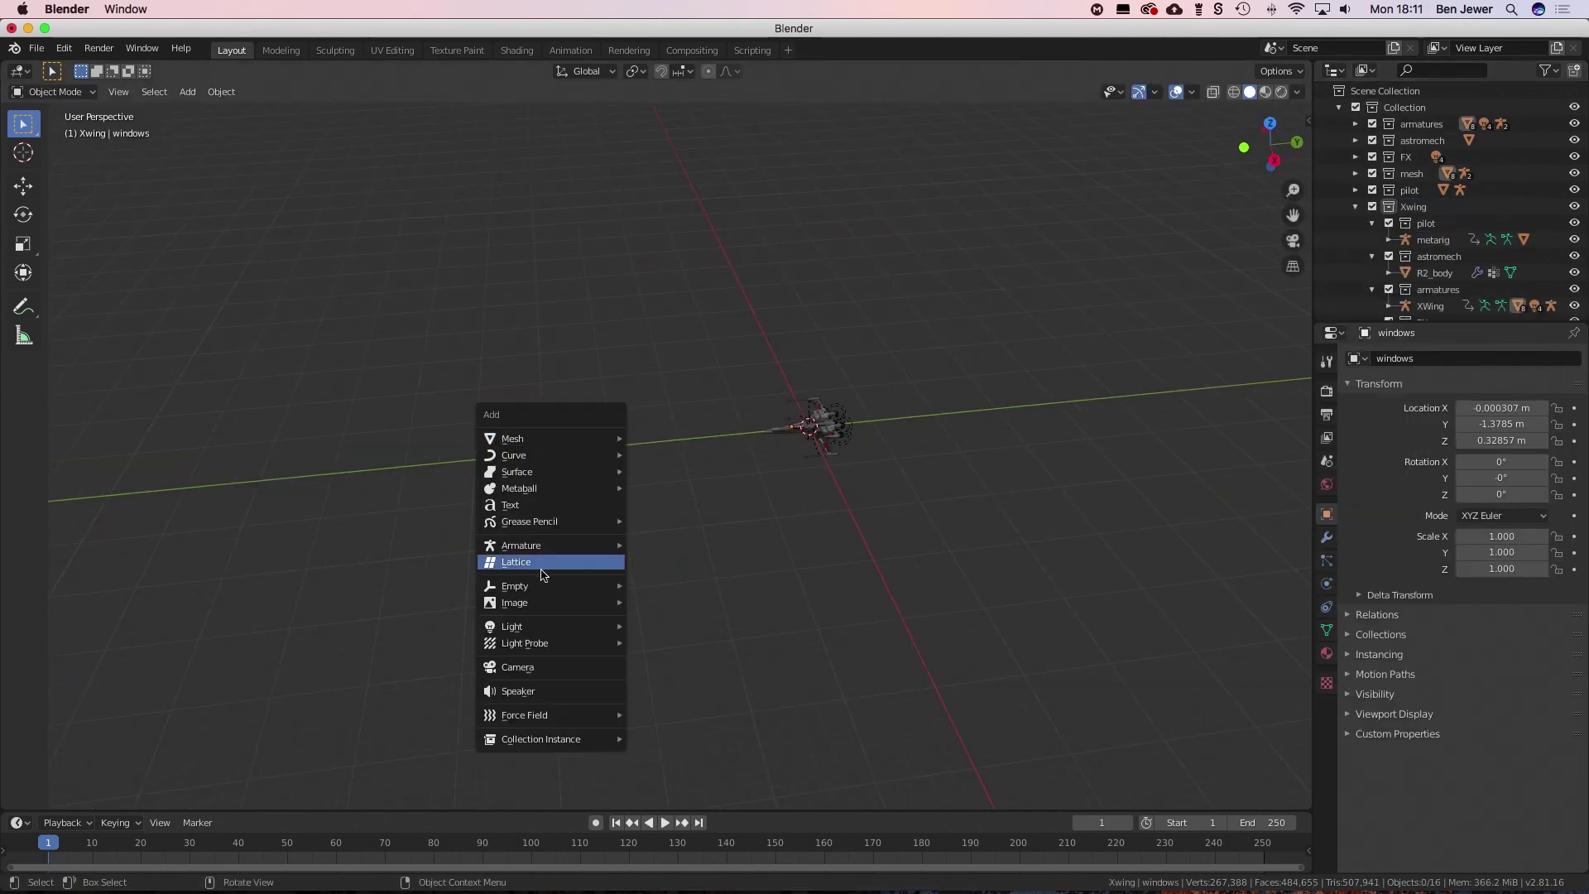
{"action": "left_click", "coordinate": [659, 527]}
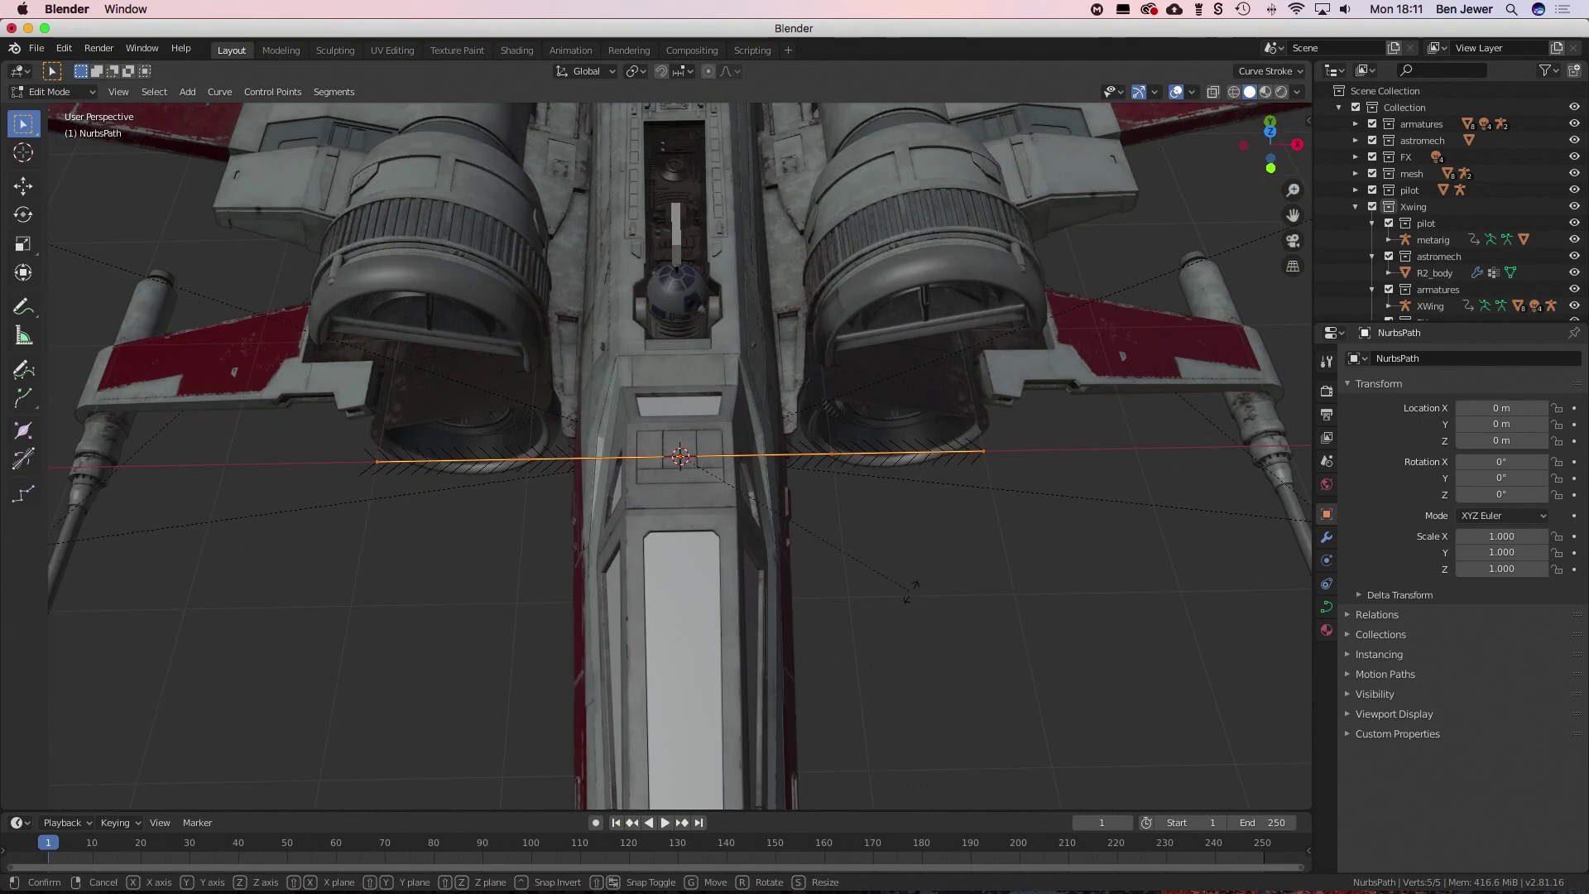
{"action": "key", "text": "g"}
{"action": "key", "text": "y"}
{"action": "key", "text": "1"}
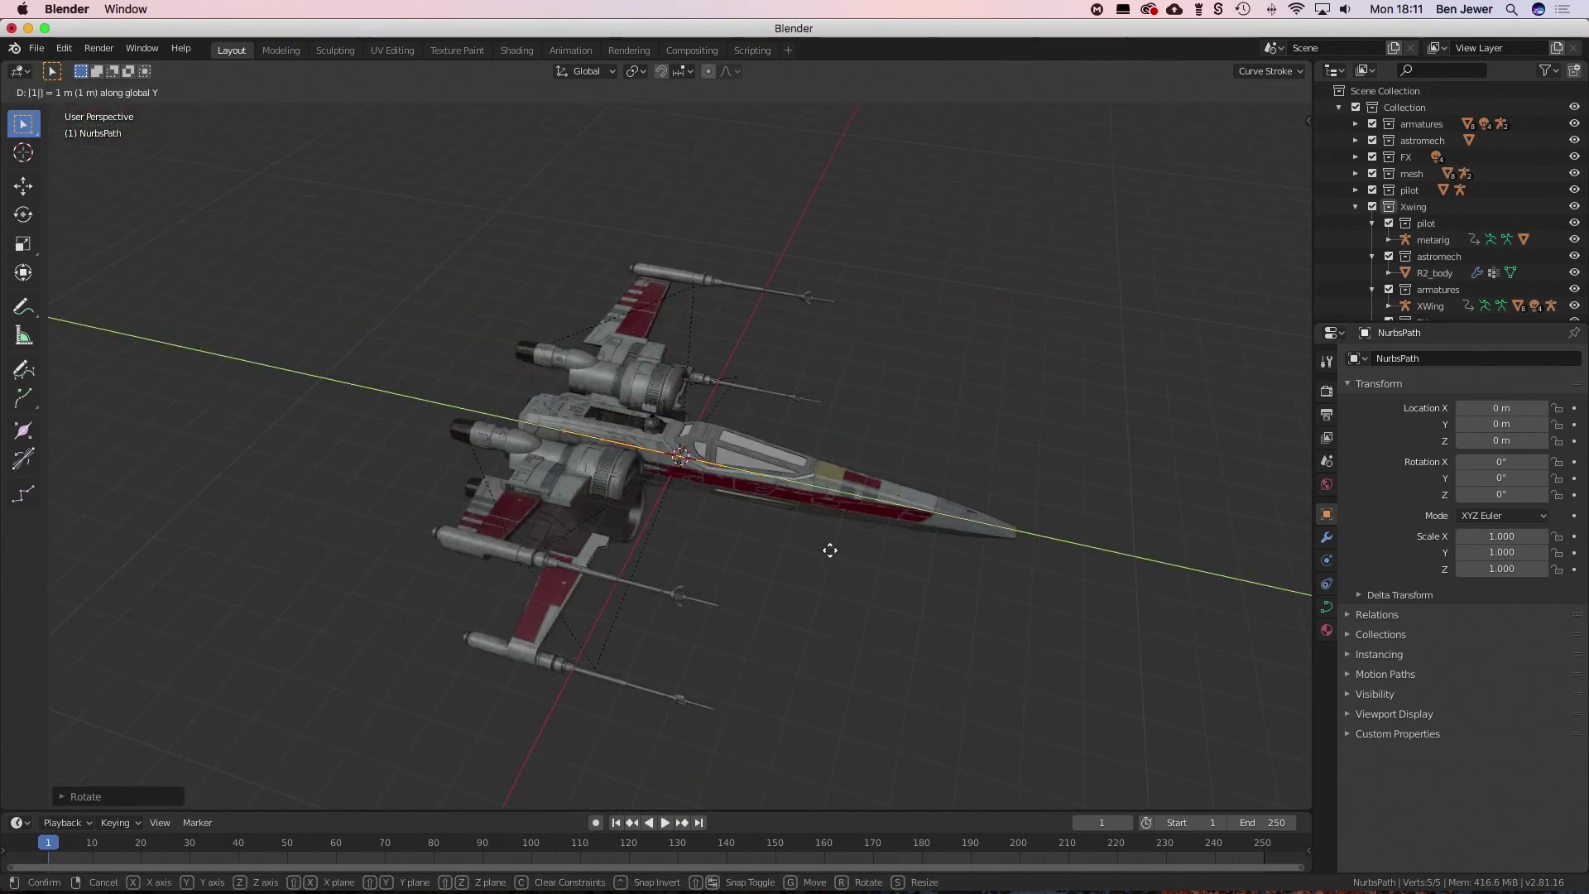
{"action": "key", "text": "Return"}
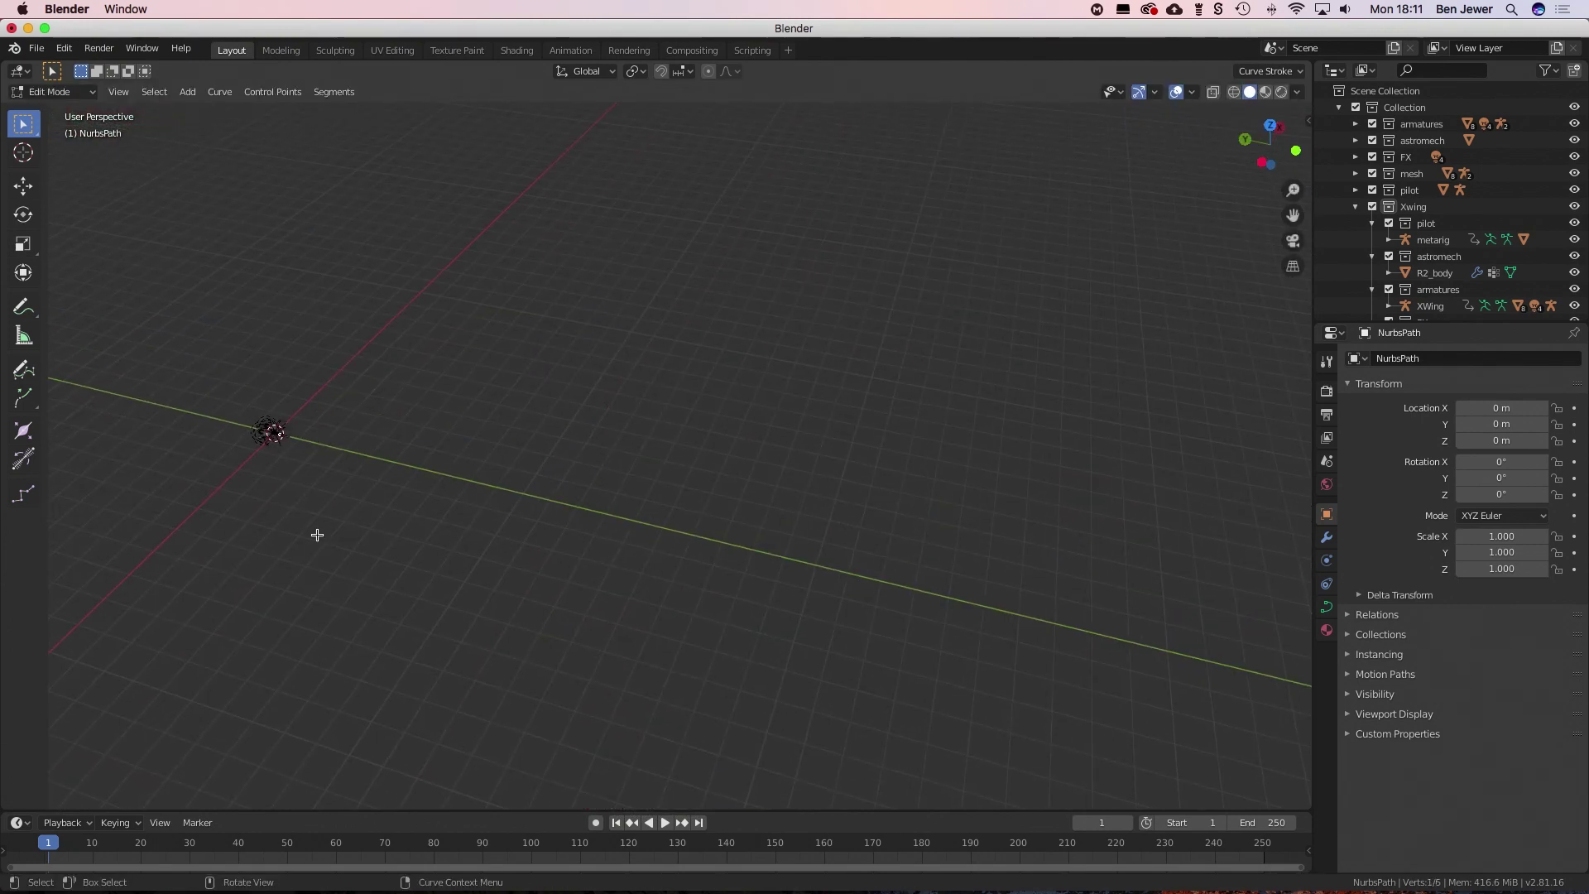
- Move another path point along Y, inspect it, and return to Object Mode
{"action": "key", "text": "g"}
{"action": "key", "text": "y"}
{"action": "left_click", "coordinate": [894, 543]}
{"action": "middle_click_drag", "start_coordinate": [894, 543], "coordinate": [992, 536]}
{"action": "key", "text": "KP_Decimal"}
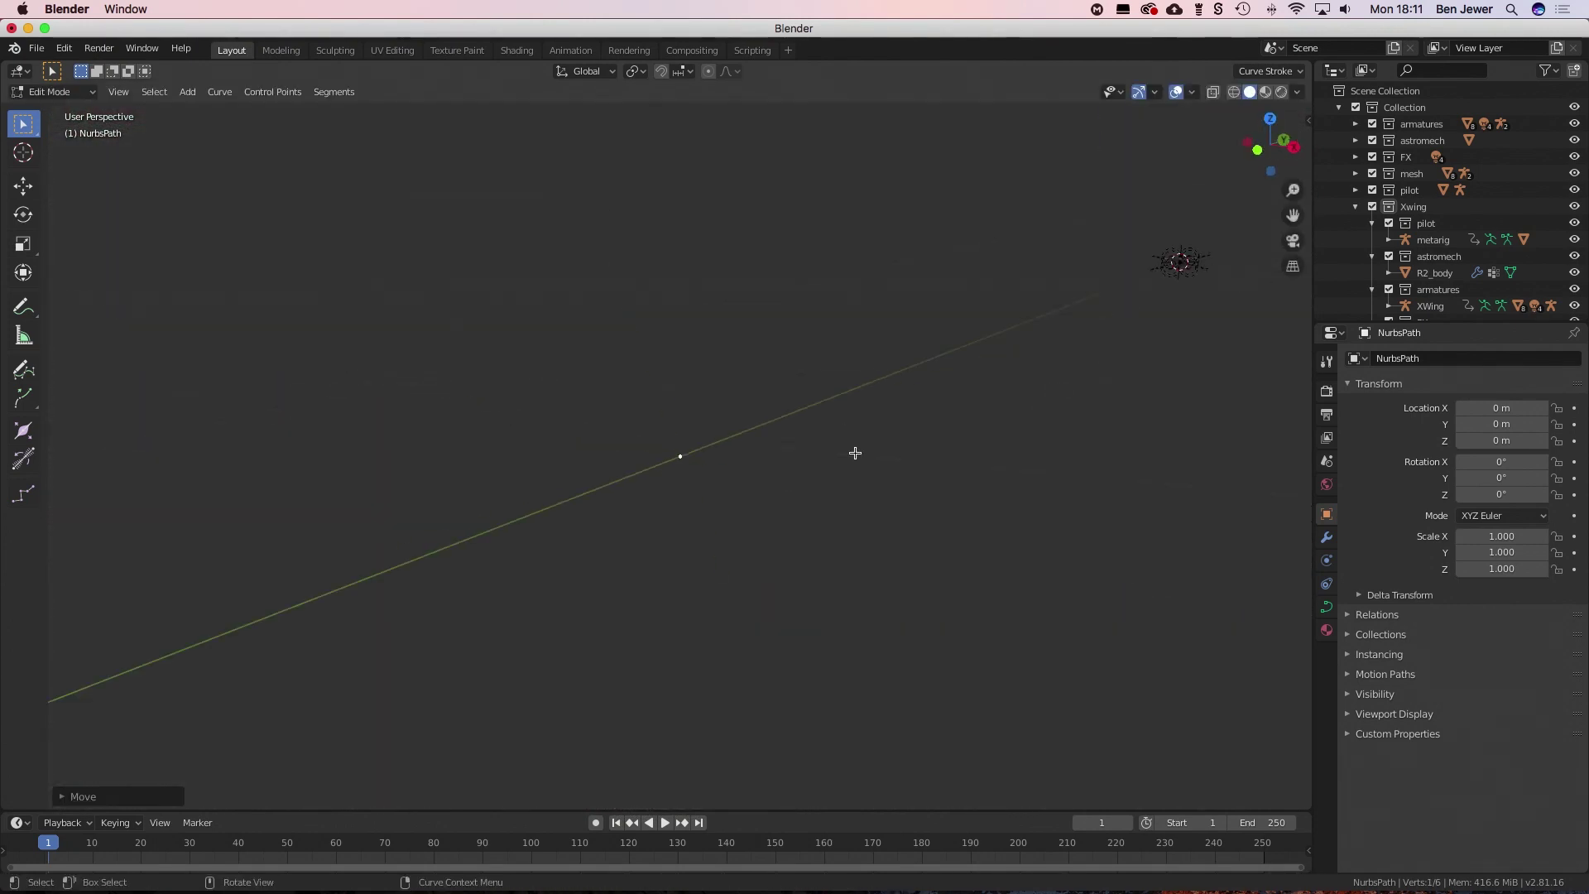
{"action": "middle_click_drag", "start_coordinate": [855, 451], "coordinate": [831, 323]}
{"action": "scroll", "coordinate": [774, 477], "scroll_direction": "down", "scroll_amount": 5}
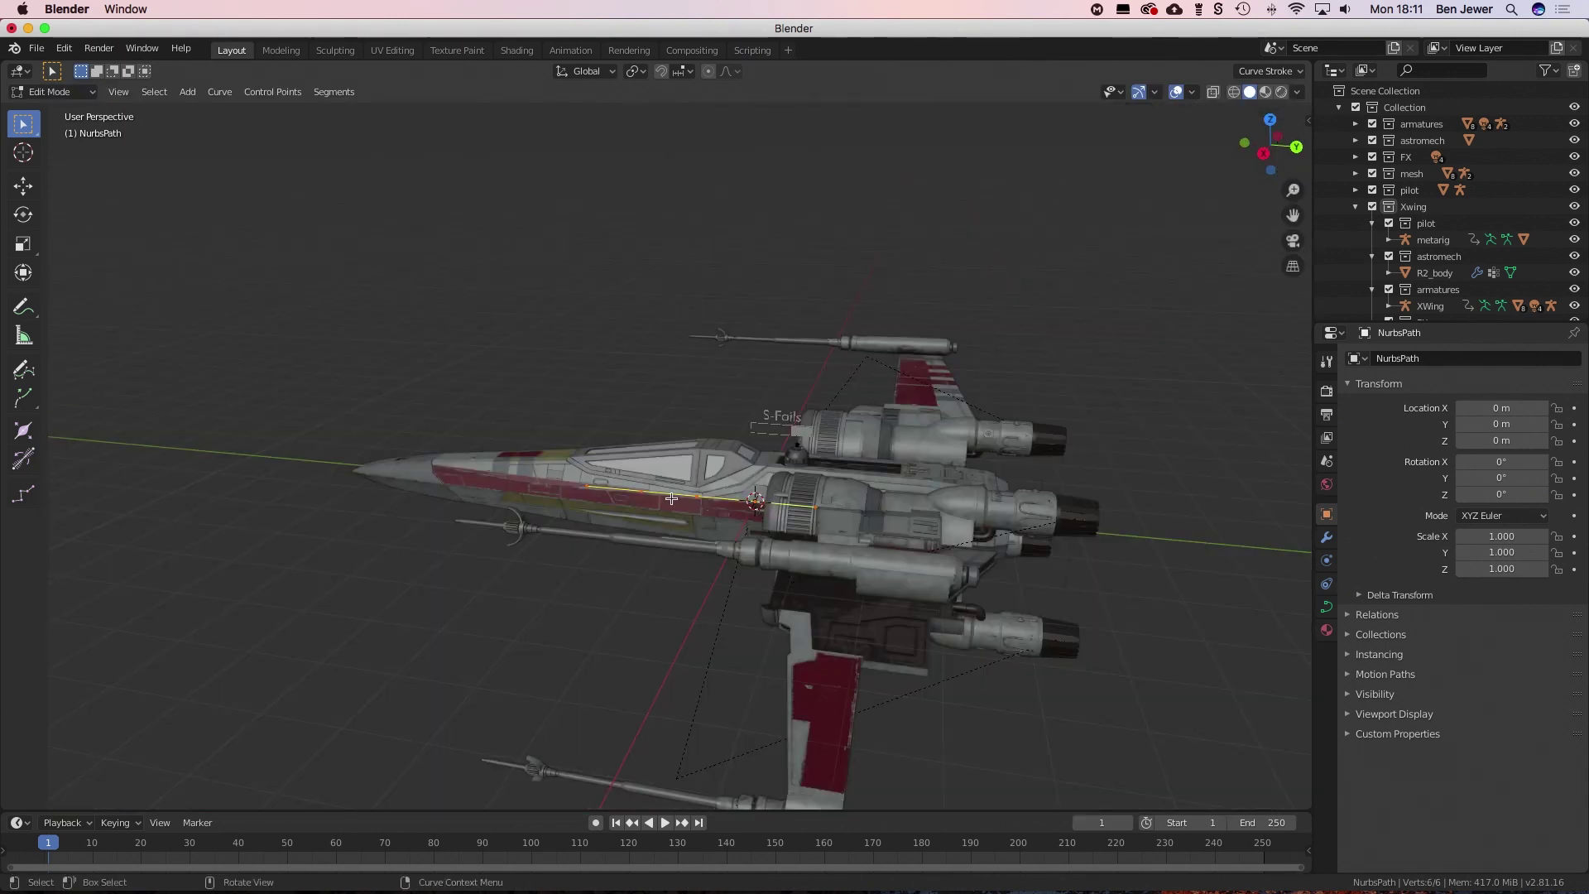
{"action": "key", "text": "Tab"}
{"action": "scroll", "coordinate": [825, 477], "scroll_direction": "down", "scroll_amount": 5}
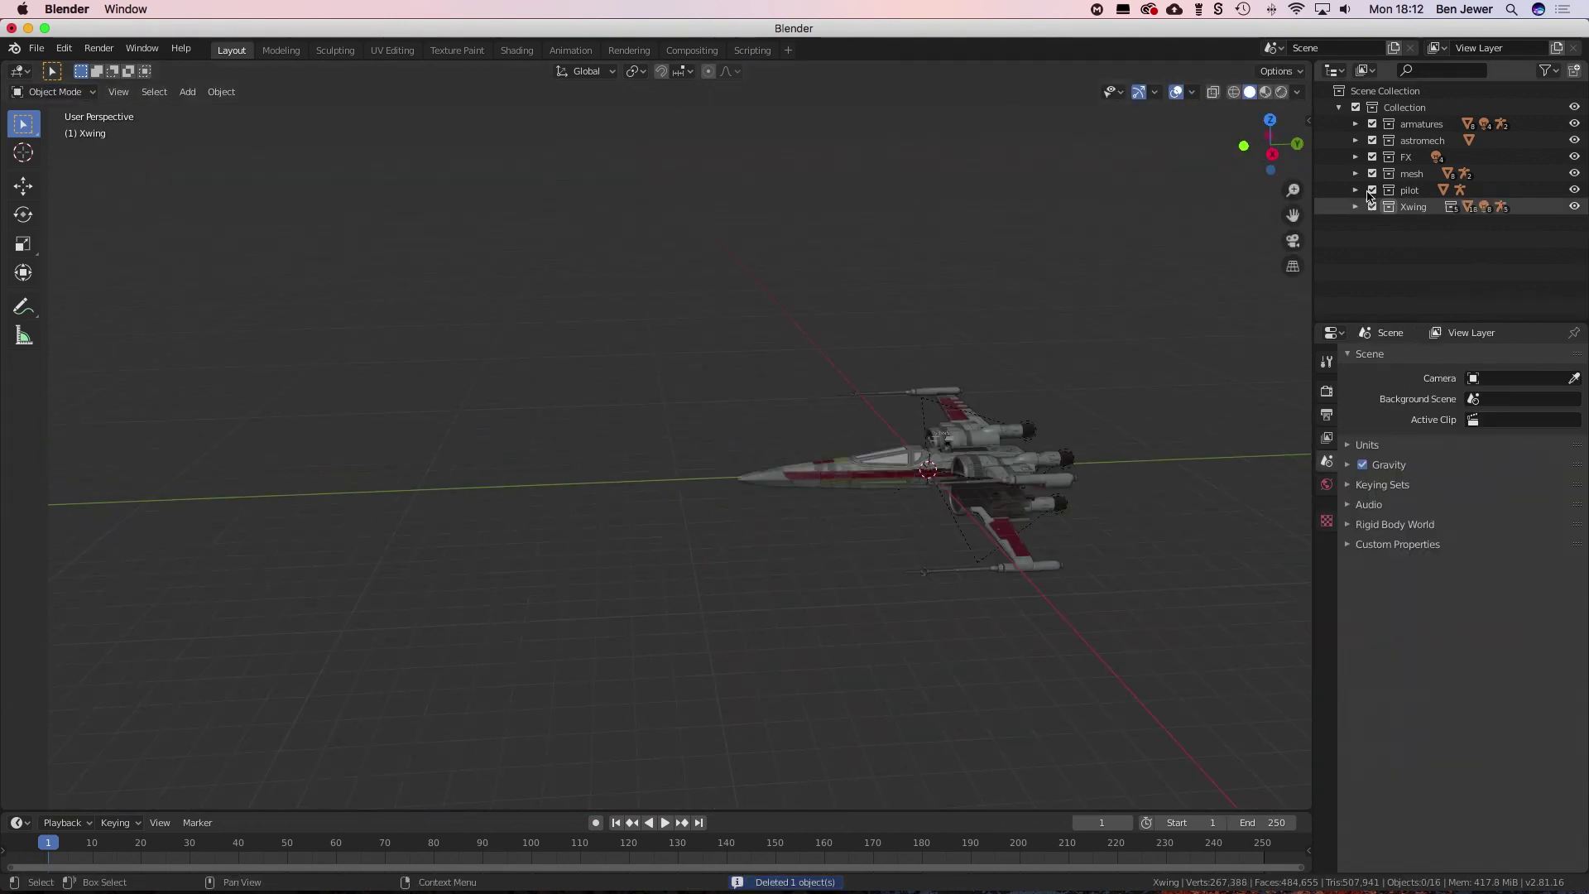
- Delete the extra collections, keeping only Xwing, and add a NURBS path rotated -90° on Z
{"action": "left_click_drag", "start_coordinate": [1416, 197], "coordinate": [1407, 116]}
{"action": "key", "text": "x"}
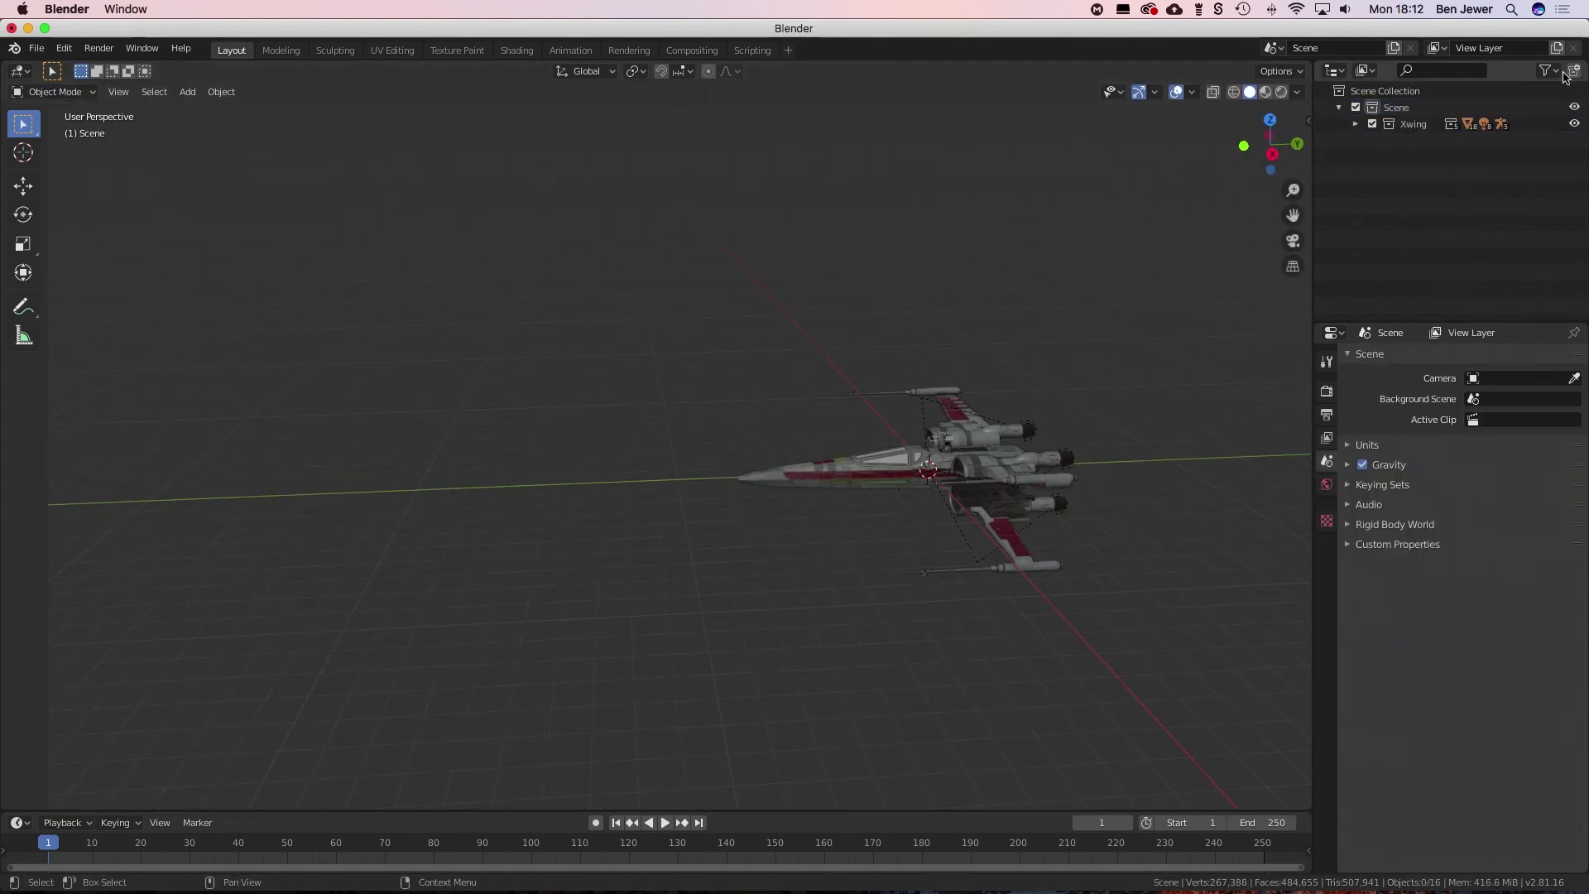
{"action": "key", "text": "shift+a"}
{"action": "mouse_move", "coordinate": [709, 430]}
{"action": "left_click", "coordinate": [807, 514]}
{"action": "key", "text": "r"}
{"action": "key", "text": "z"}
{"action": "key", "text": "minus"}
{"action": "key", "text": "9"}
{"action": "key", "text": "0"}
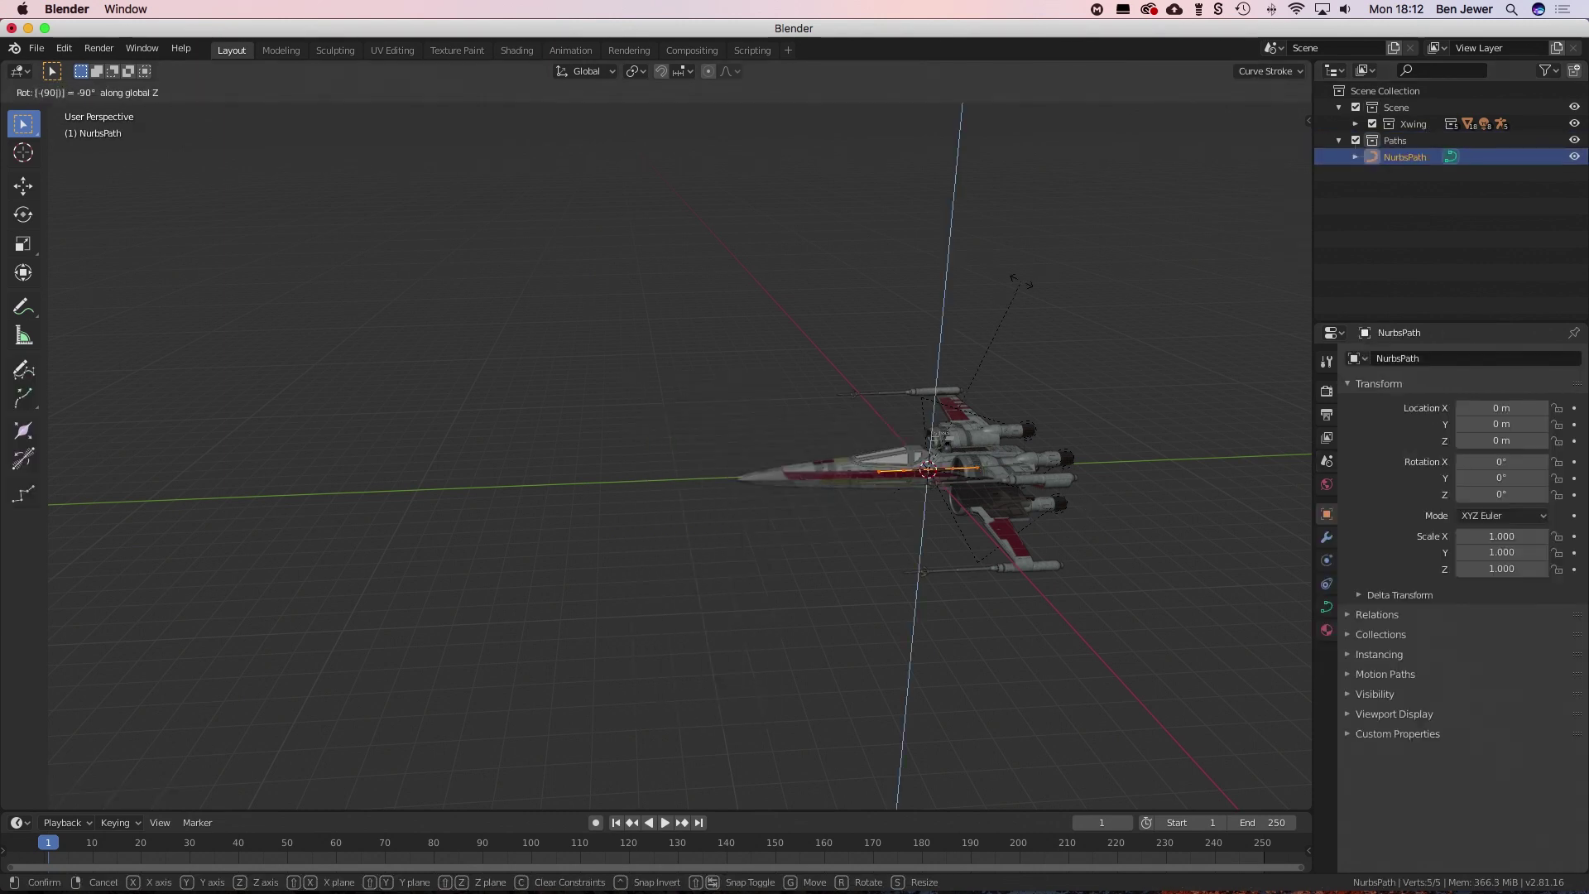
- In Edit Mode, delete a point and stretch the path into a long segment from above
{"action": "scroll", "coordinate": [877, 517], "scroll_direction": "down", "scroll_amount": 4}
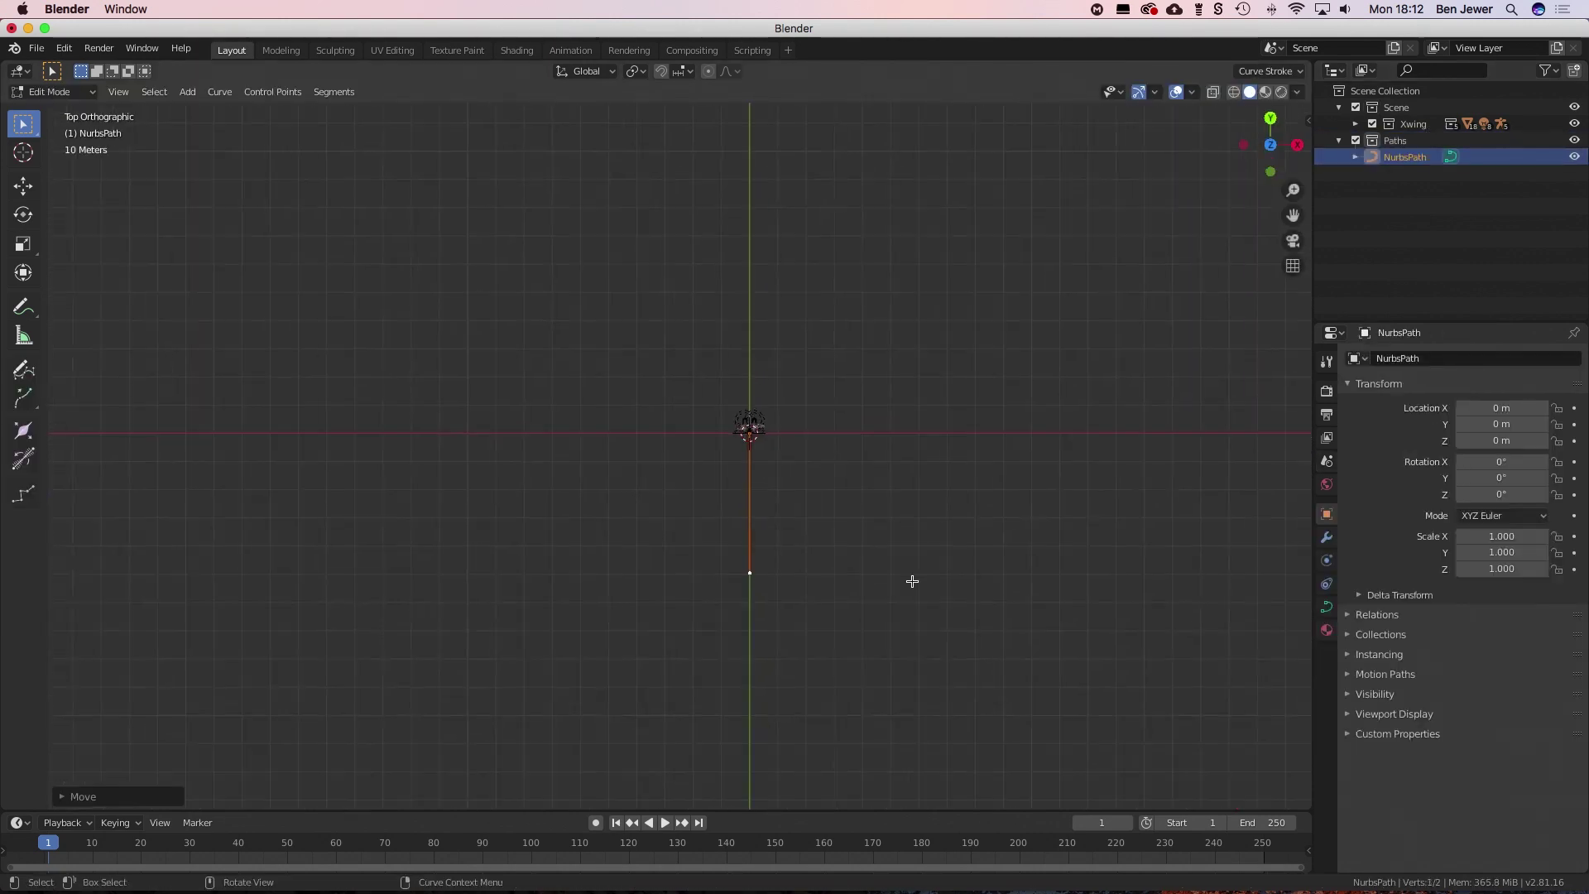
{"action": "key", "text": "Tab"}
{"action": "middle_click_drag", "start_coordinate": [912, 581], "coordinate": [585, 549]}
{"action": "key", "text": "Delete"}
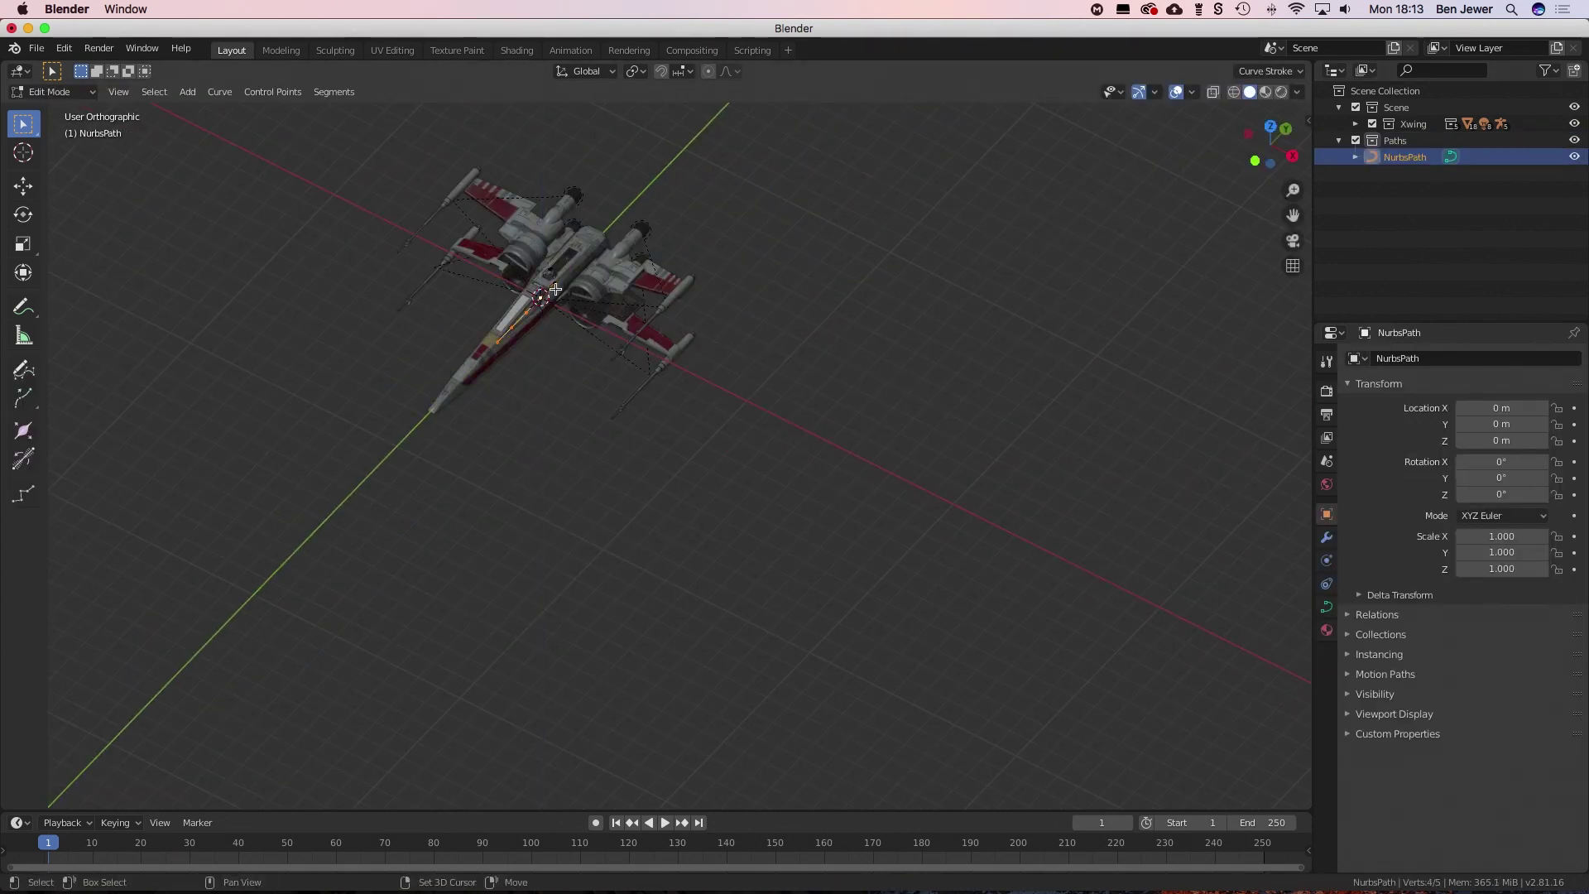
{"action": "key", "text": "shift+KP_7"}
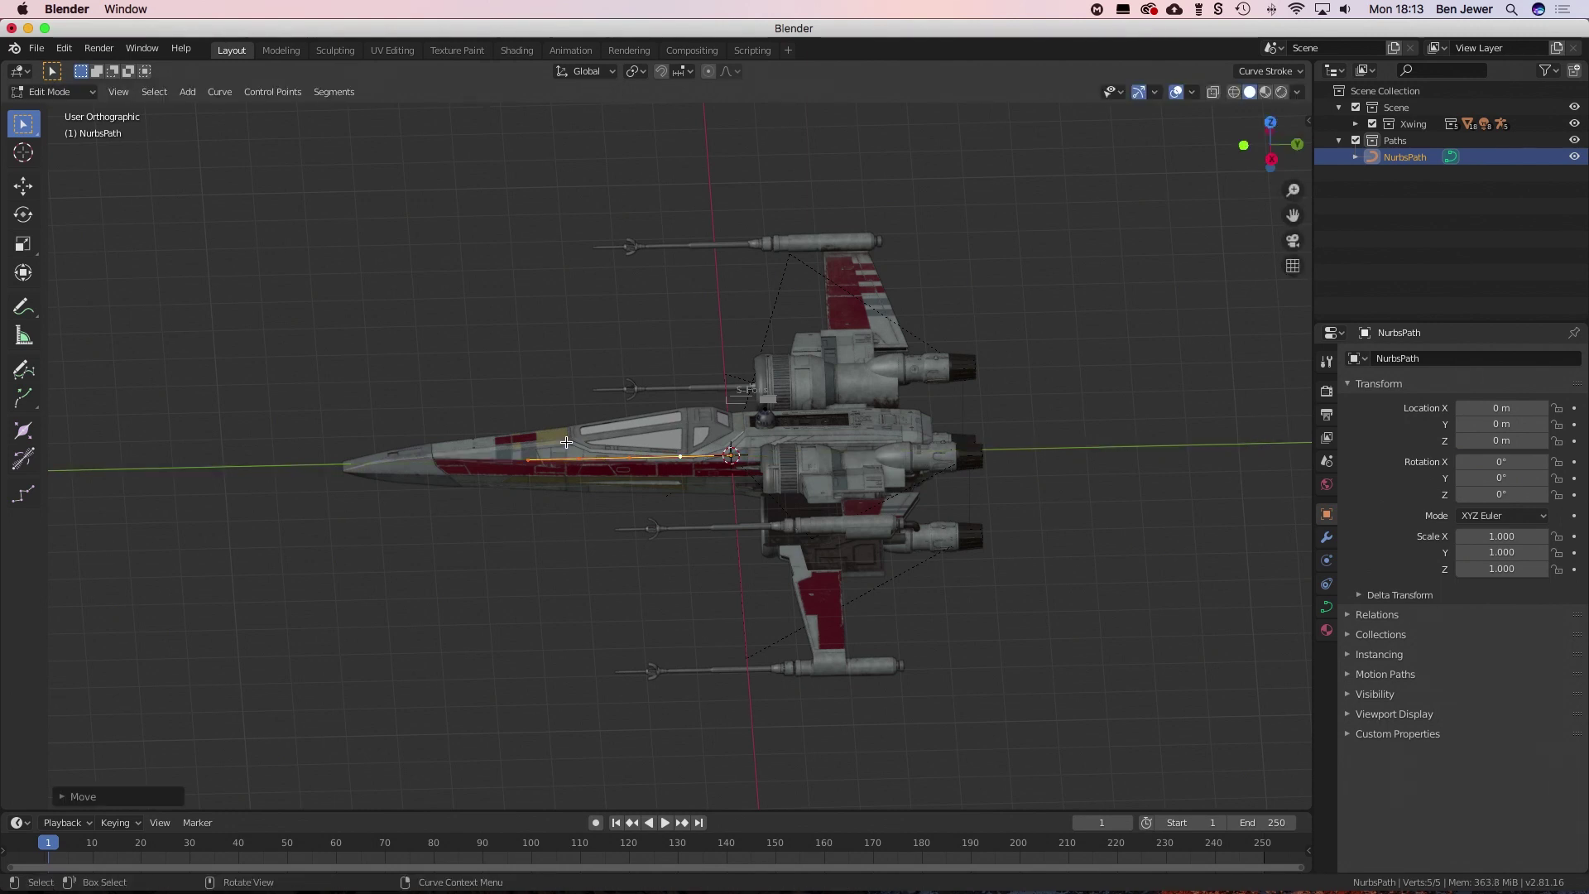
{"action": "key", "text": "r"}
{"action": "left_click", "coordinate": [196, 532]}
{"action": "scroll", "coordinate": [454, 458], "scroll_direction": "down", "scroll_amount": 5}
- Bend the path by moving its points in Top view
{"action": "key", "text": "KP_7"}
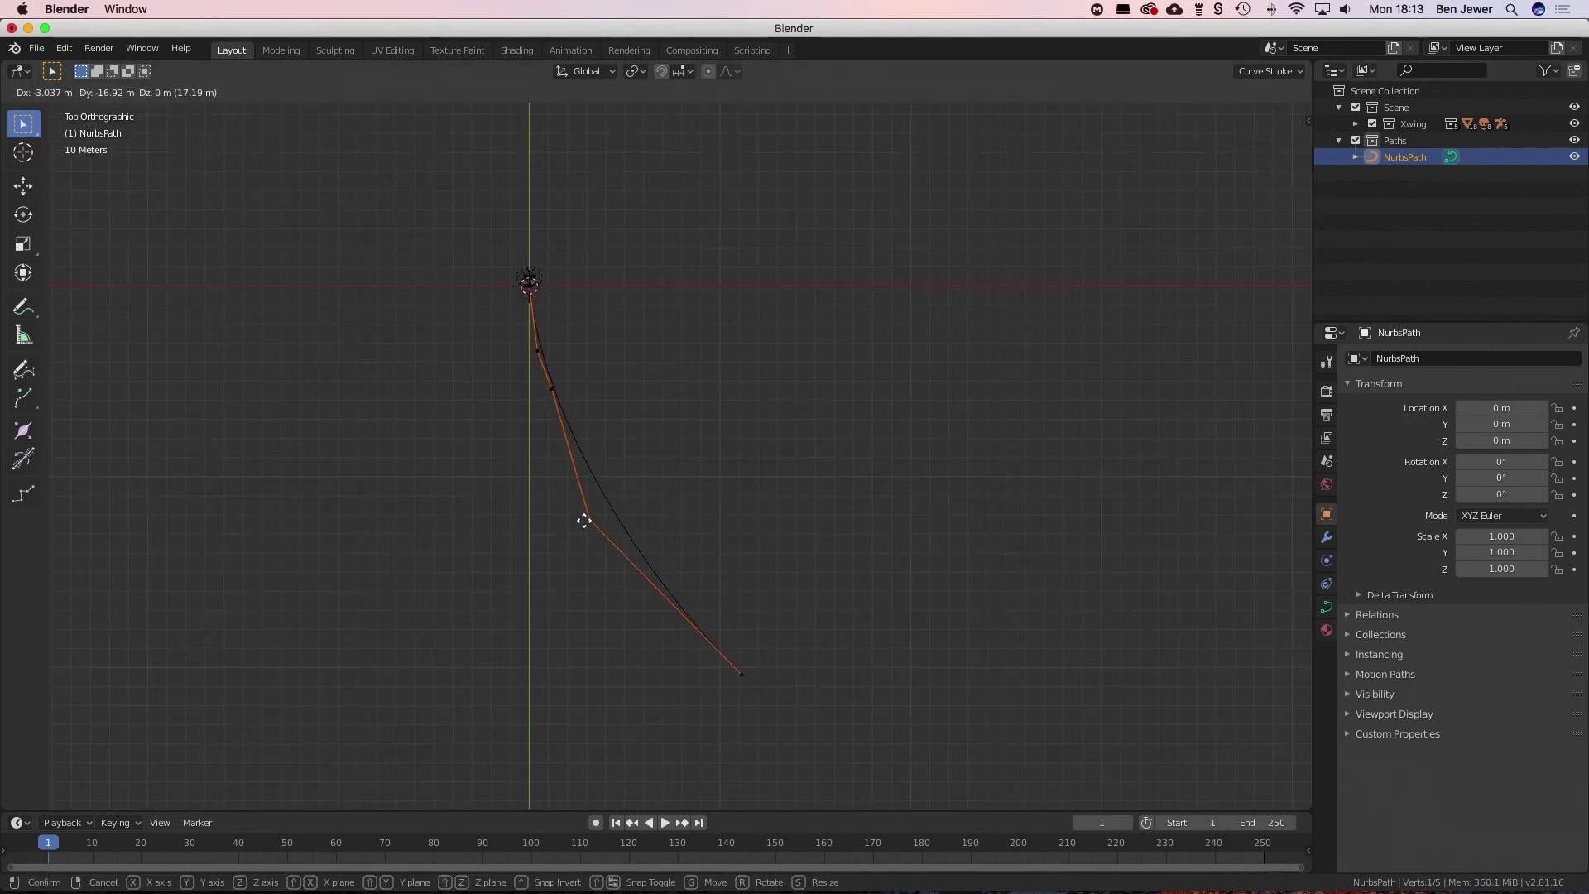
{"action": "left_click", "coordinate": [532, 366]}
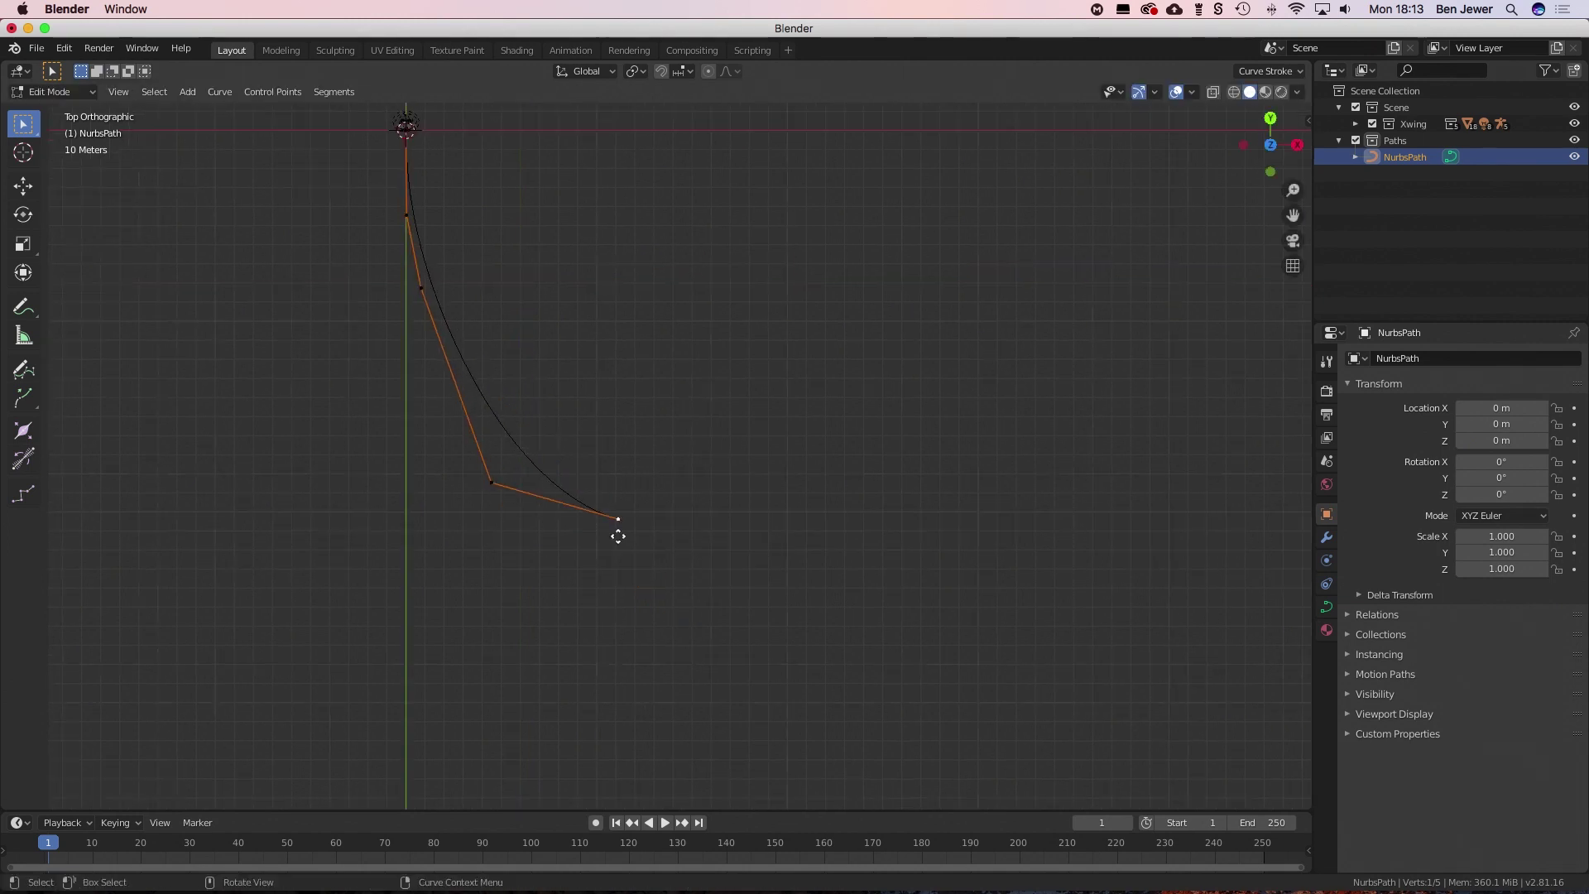
{"action": "key", "text": "g"}
{"action": "left_click", "coordinate": [377, 415]}
{"action": "key", "text": "KP_3"}
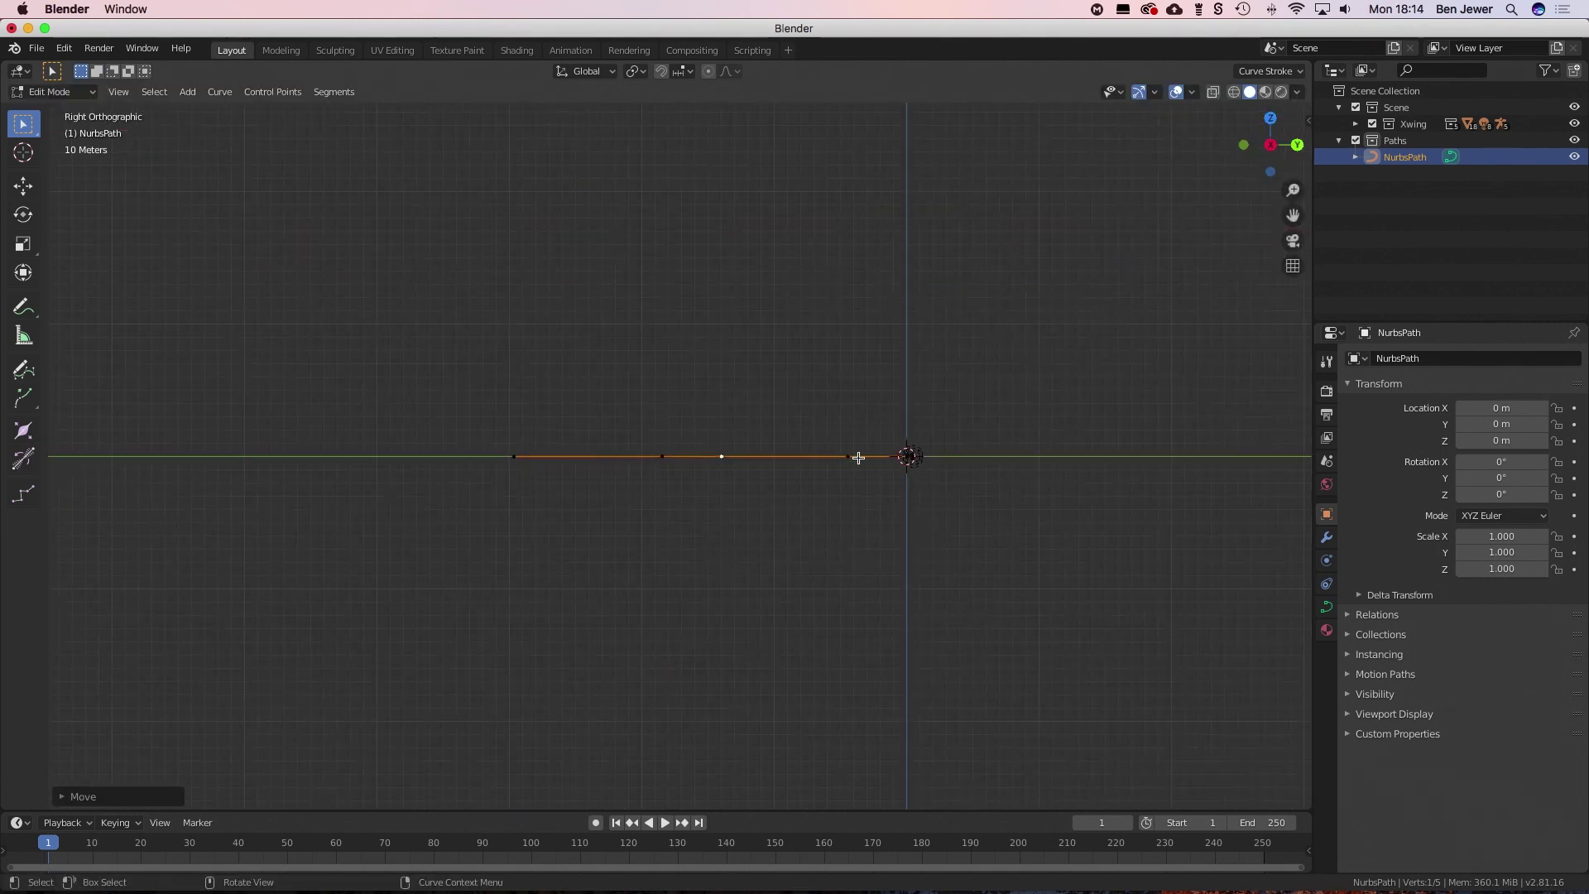
{"action": "scroll", "coordinate": [868, 613], "scroll_direction": "down", "scroll_amount": 3}
- Extend the path with a lower end point in Right view and show the sidebar
{"action": "key", "text": "g"}
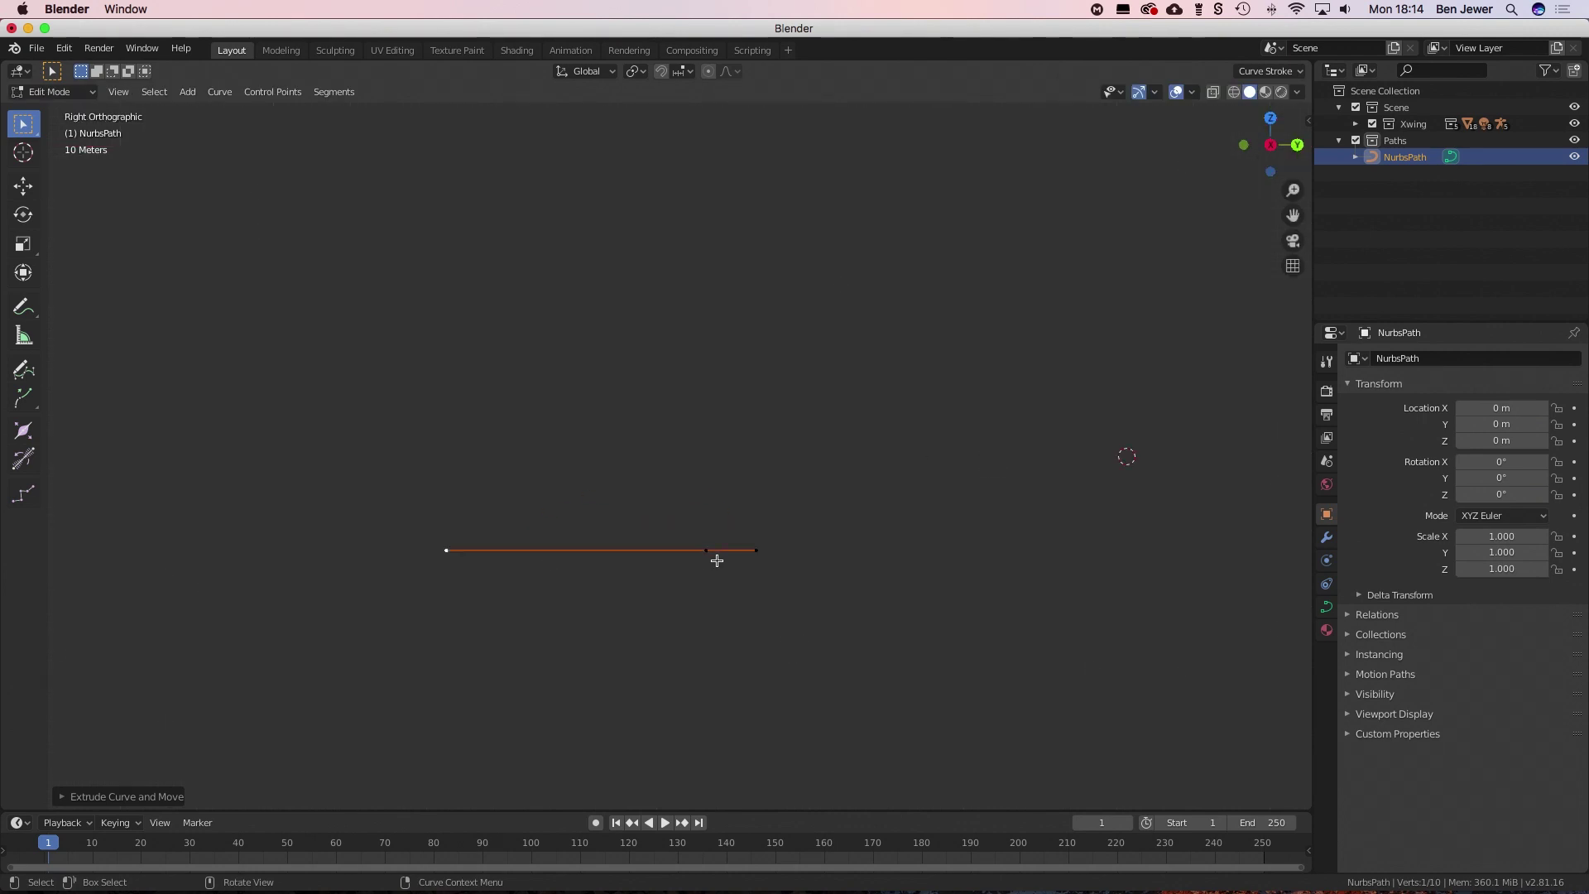
{"action": "key", "text": "g"}
{"action": "left_click", "coordinate": [910, 632]}
{"action": "key", "text": "g"}
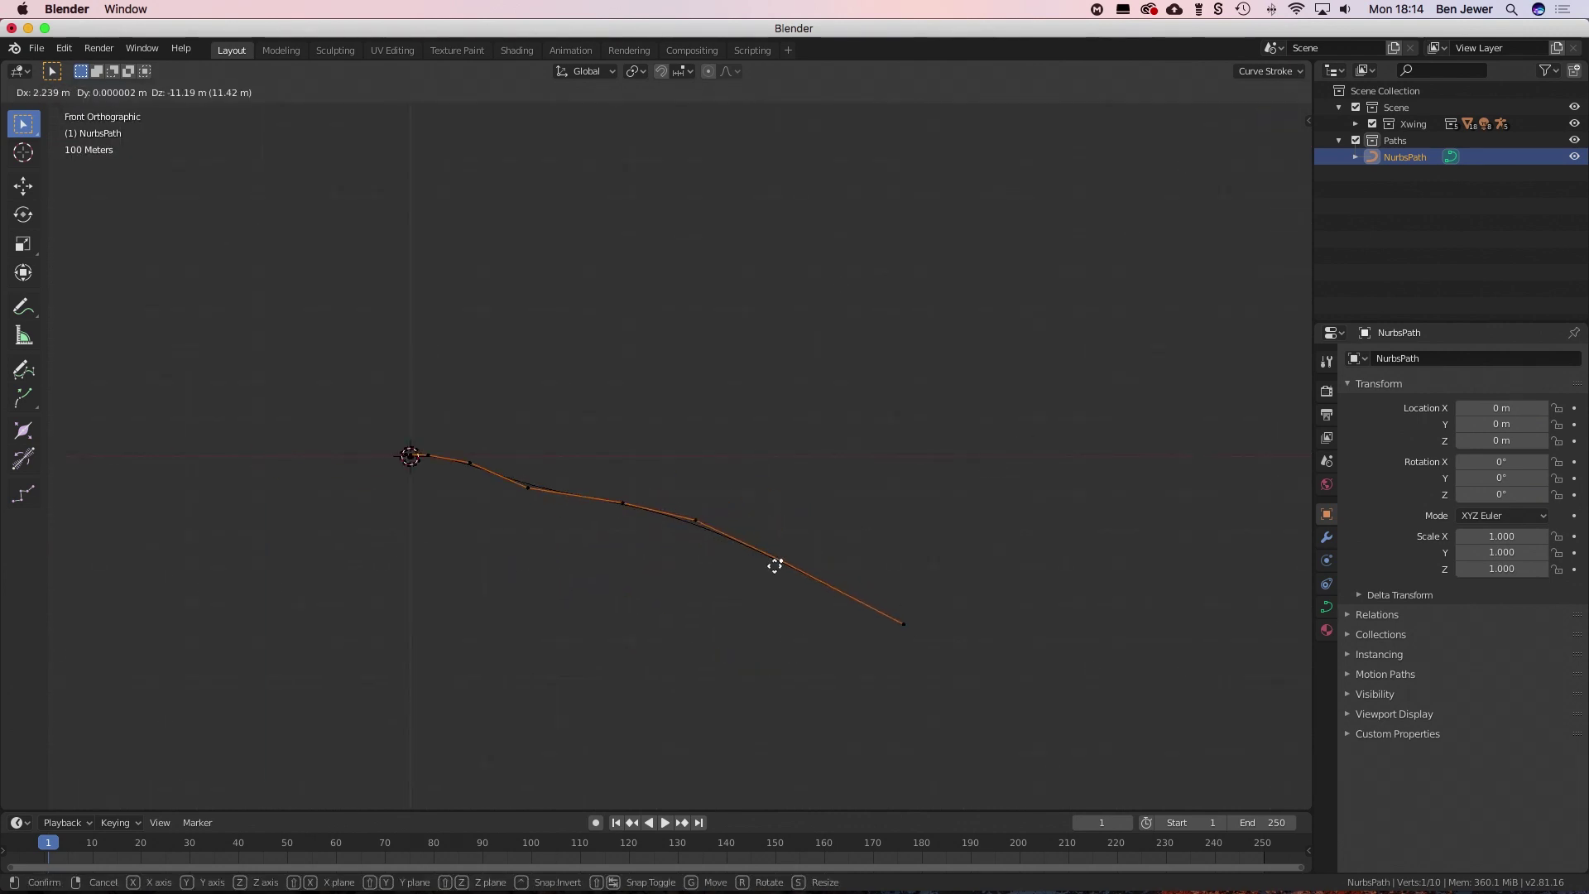
{"action": "left_click", "coordinate": [774, 564]}
{"action": "key", "text": "n"}
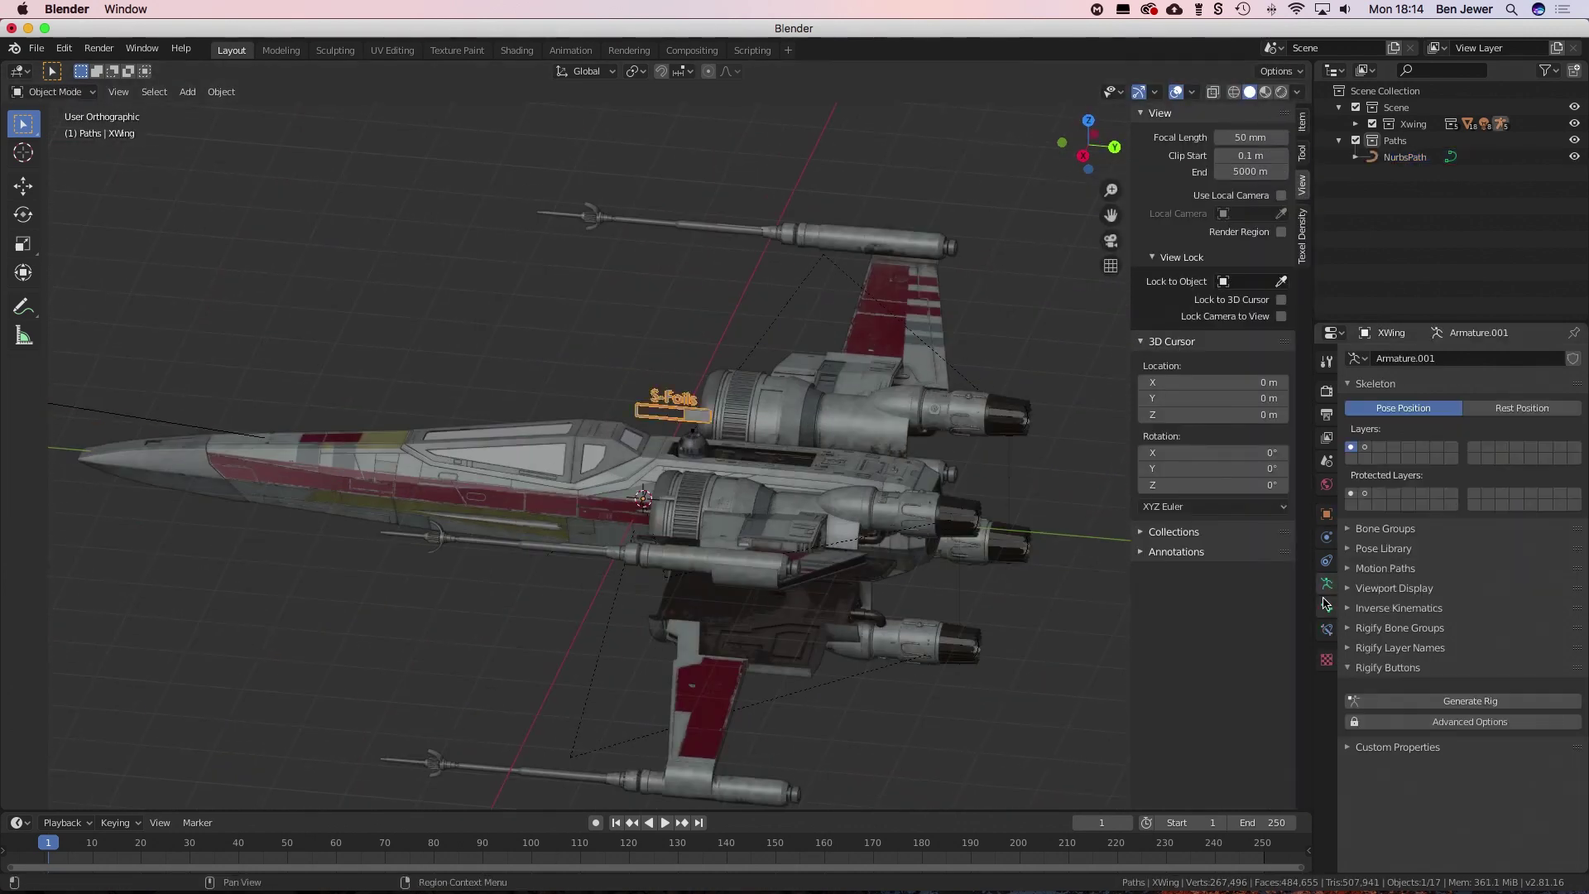
- Give the X-Wing a Follow Path constraint on NurbsPath and keyframe its offset
{"action": "left_click", "coordinate": [1462, 358]}
{"action": "left_click", "coordinate": [1530, 468]}
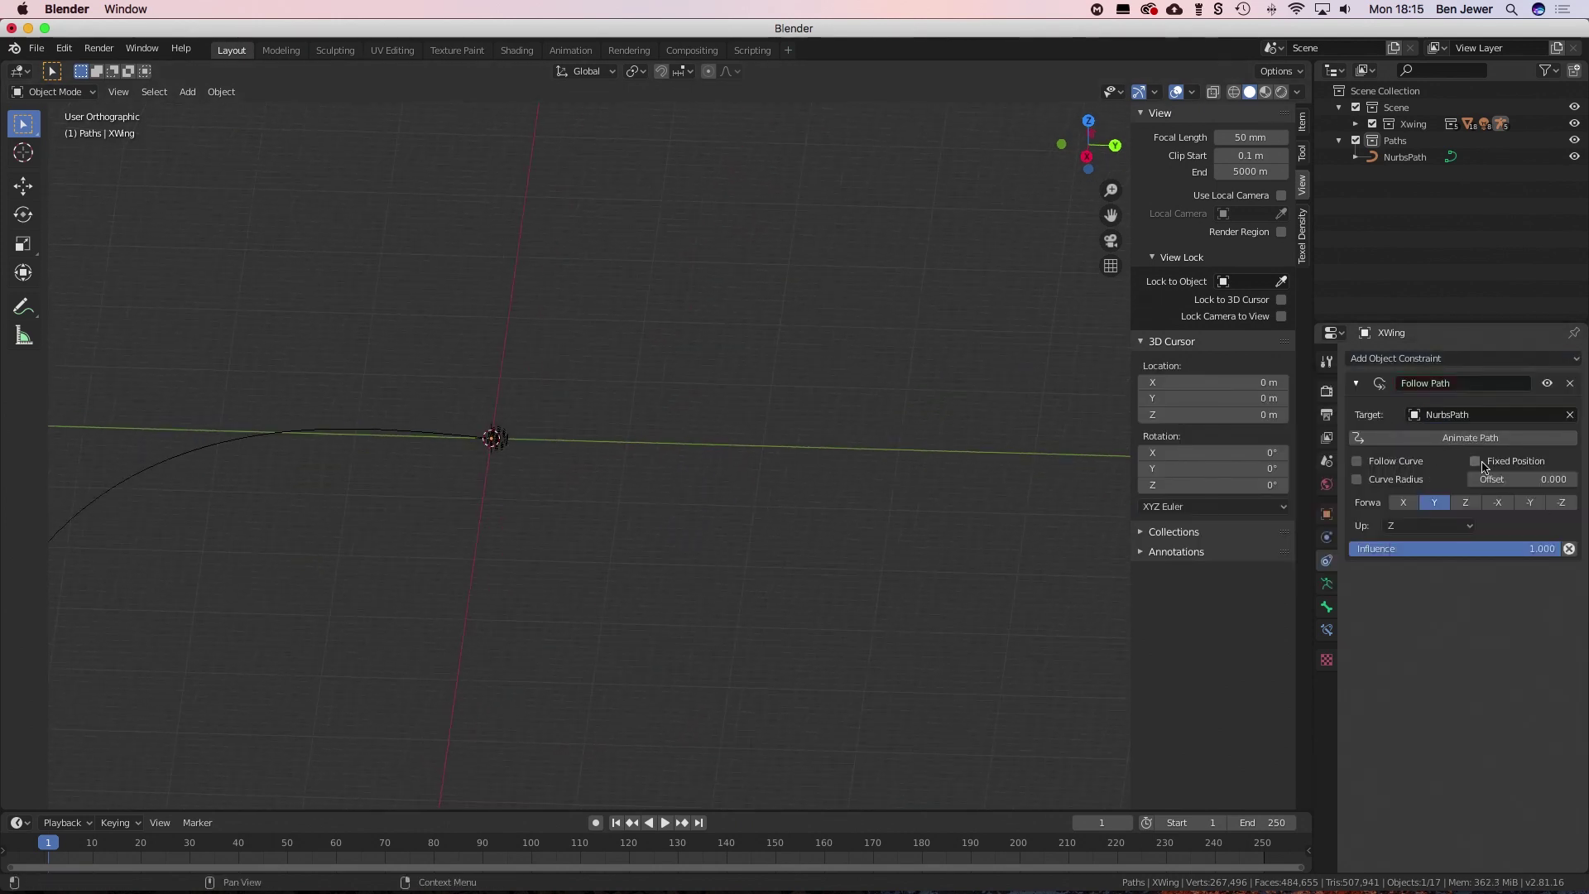
{"action": "scroll", "coordinate": [659, 525], "scroll_direction": "up", "scroll_amount": 6}
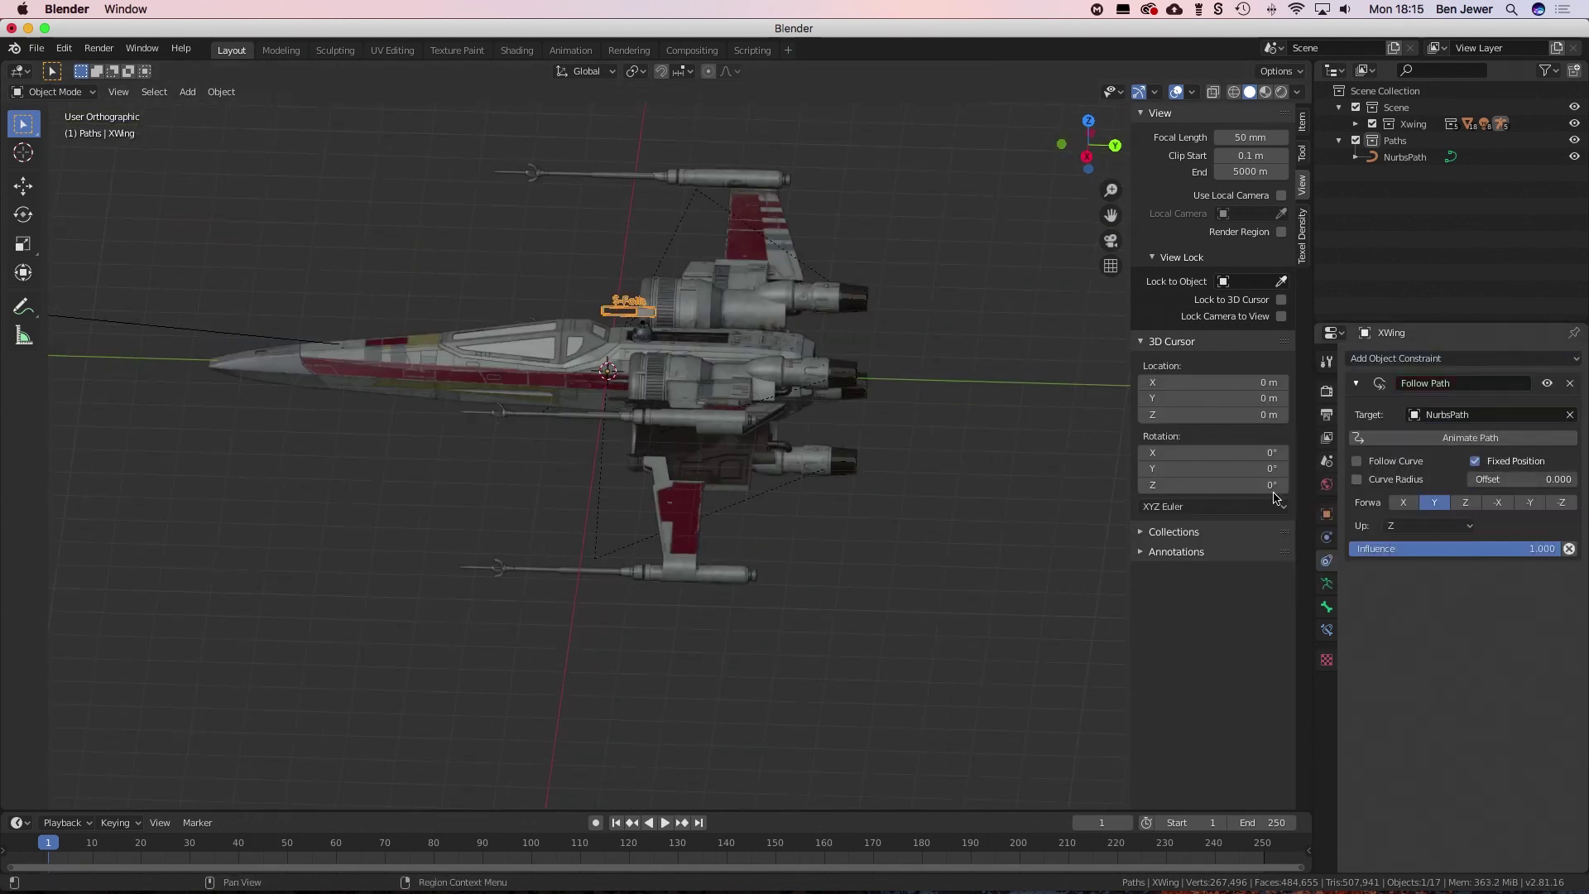
{"action": "scroll", "coordinate": [530, 478], "scroll_direction": "down", "scroll_amount": 10}
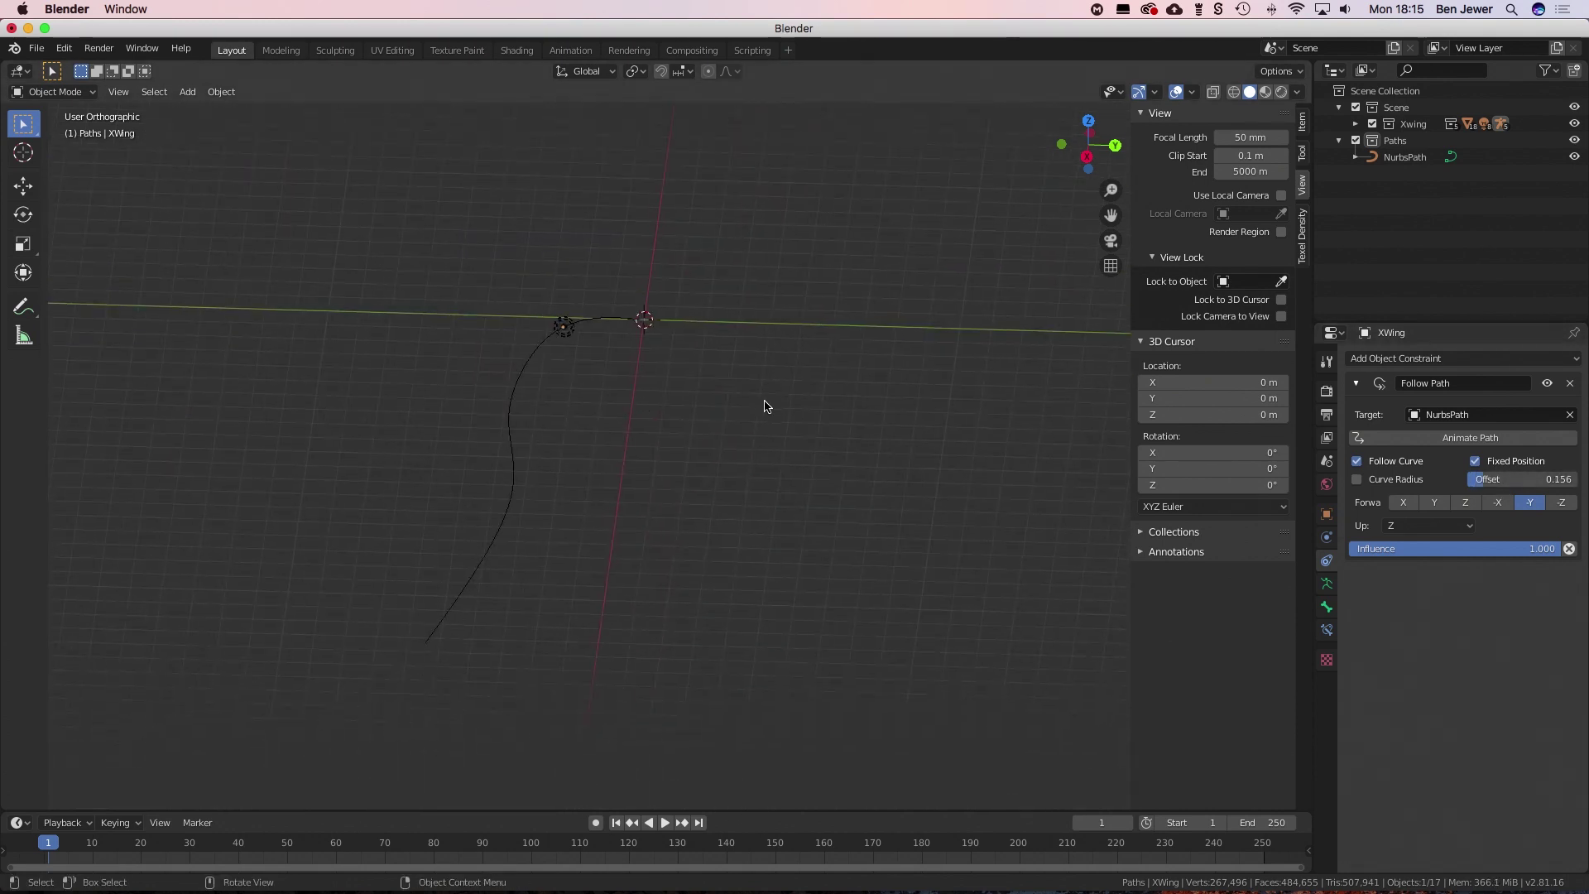
{"action": "left_click_drag", "start_coordinate": [1521, 479], "coordinate": [1569, 480]}
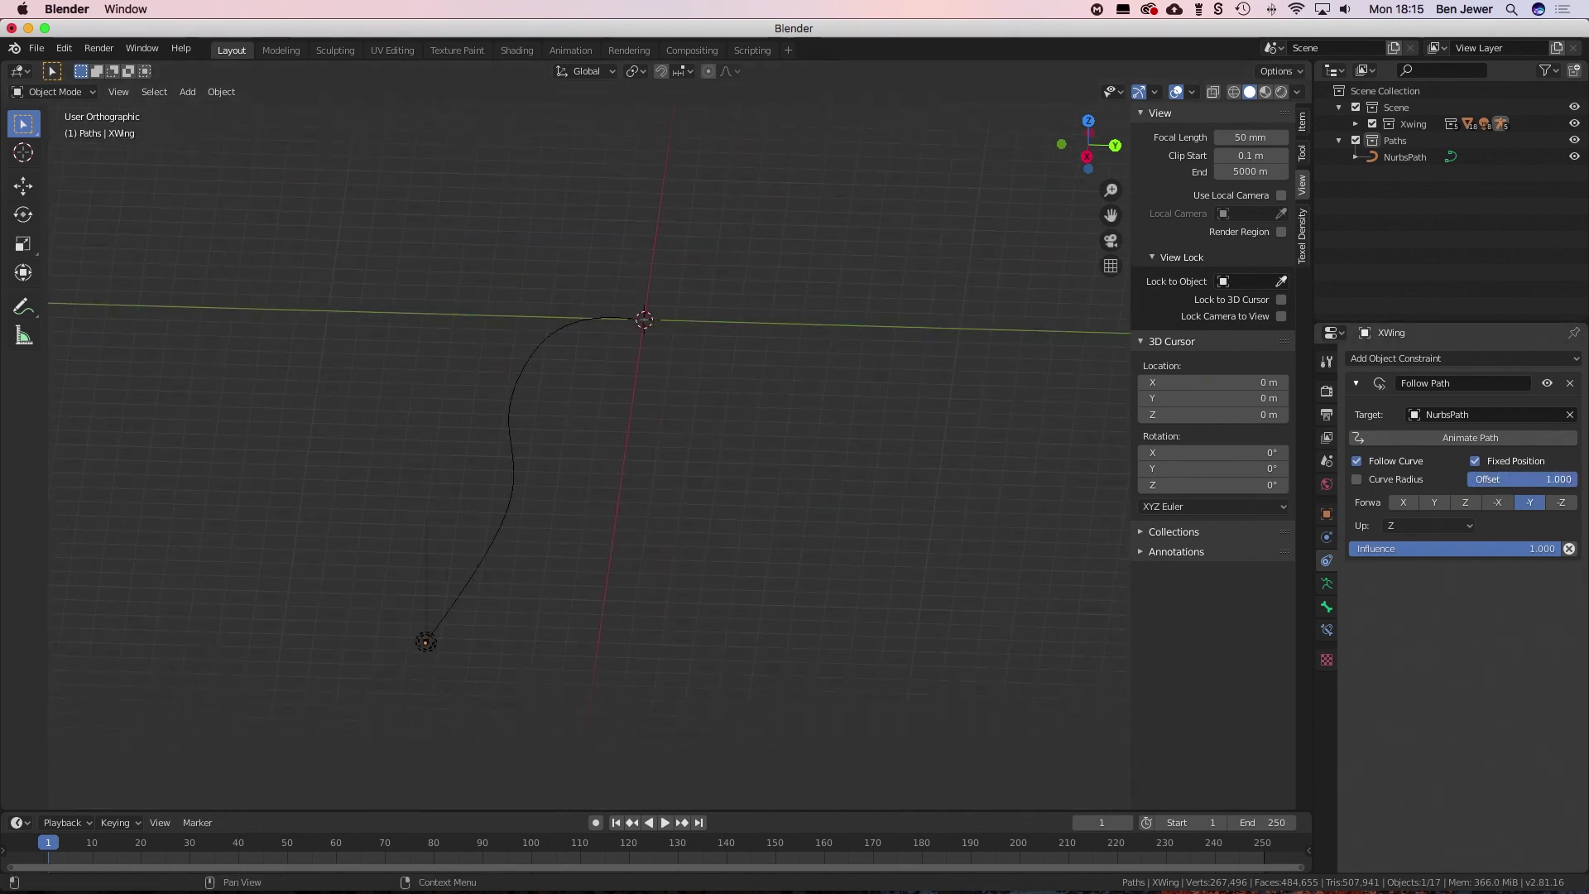
{"action": "key", "text": "i"}
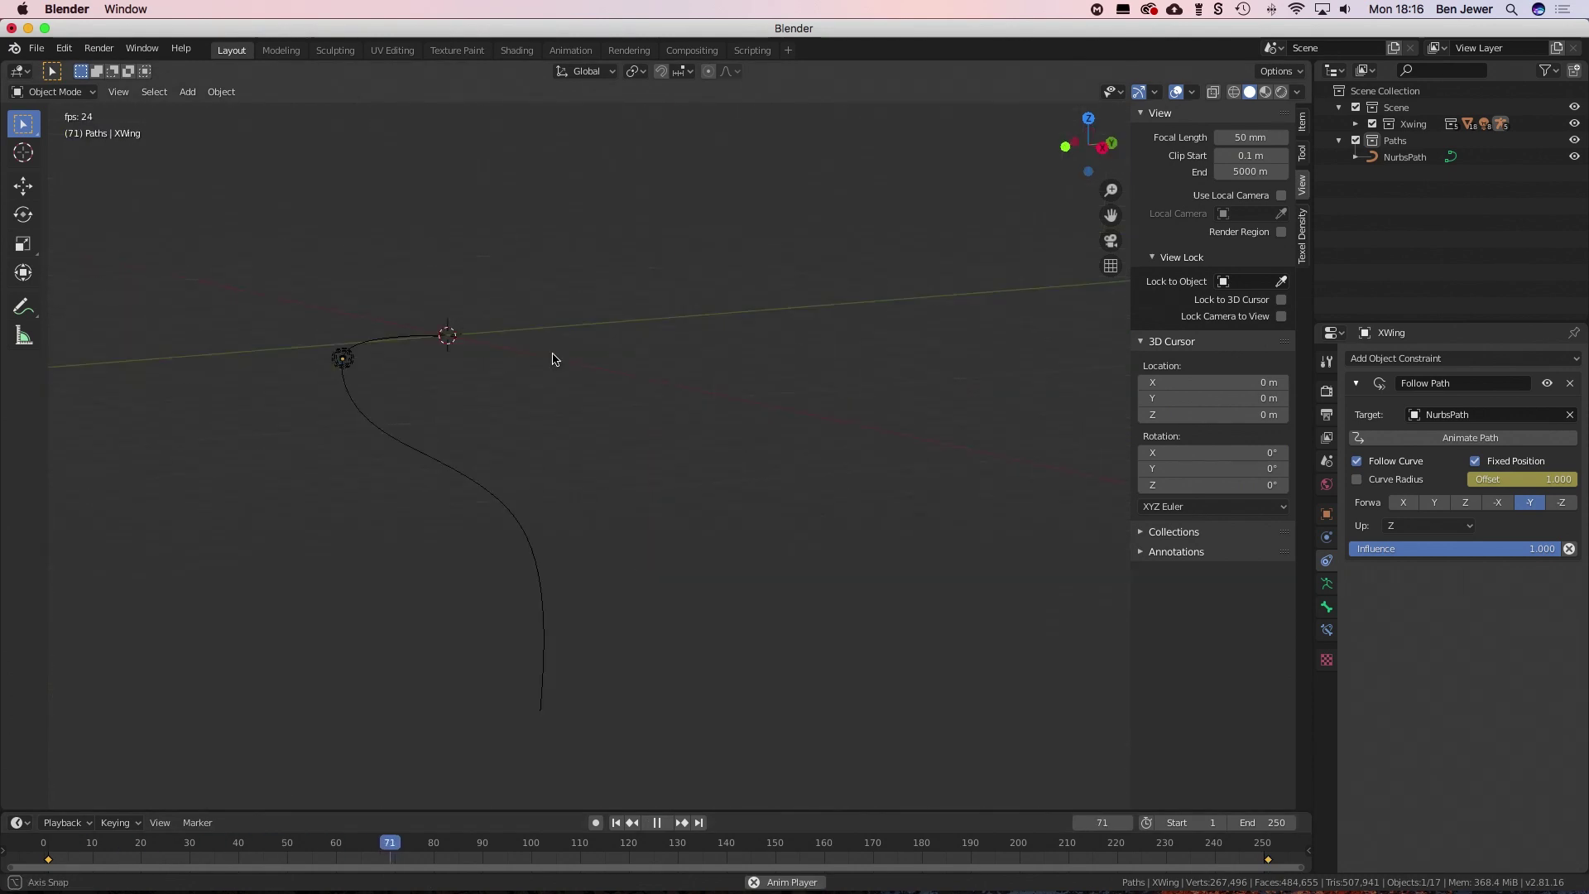
- Lock the view onto the X-Wing's metarig, then select the NurbsPath curve
{"action": "left_click", "coordinate": [558, 472]}
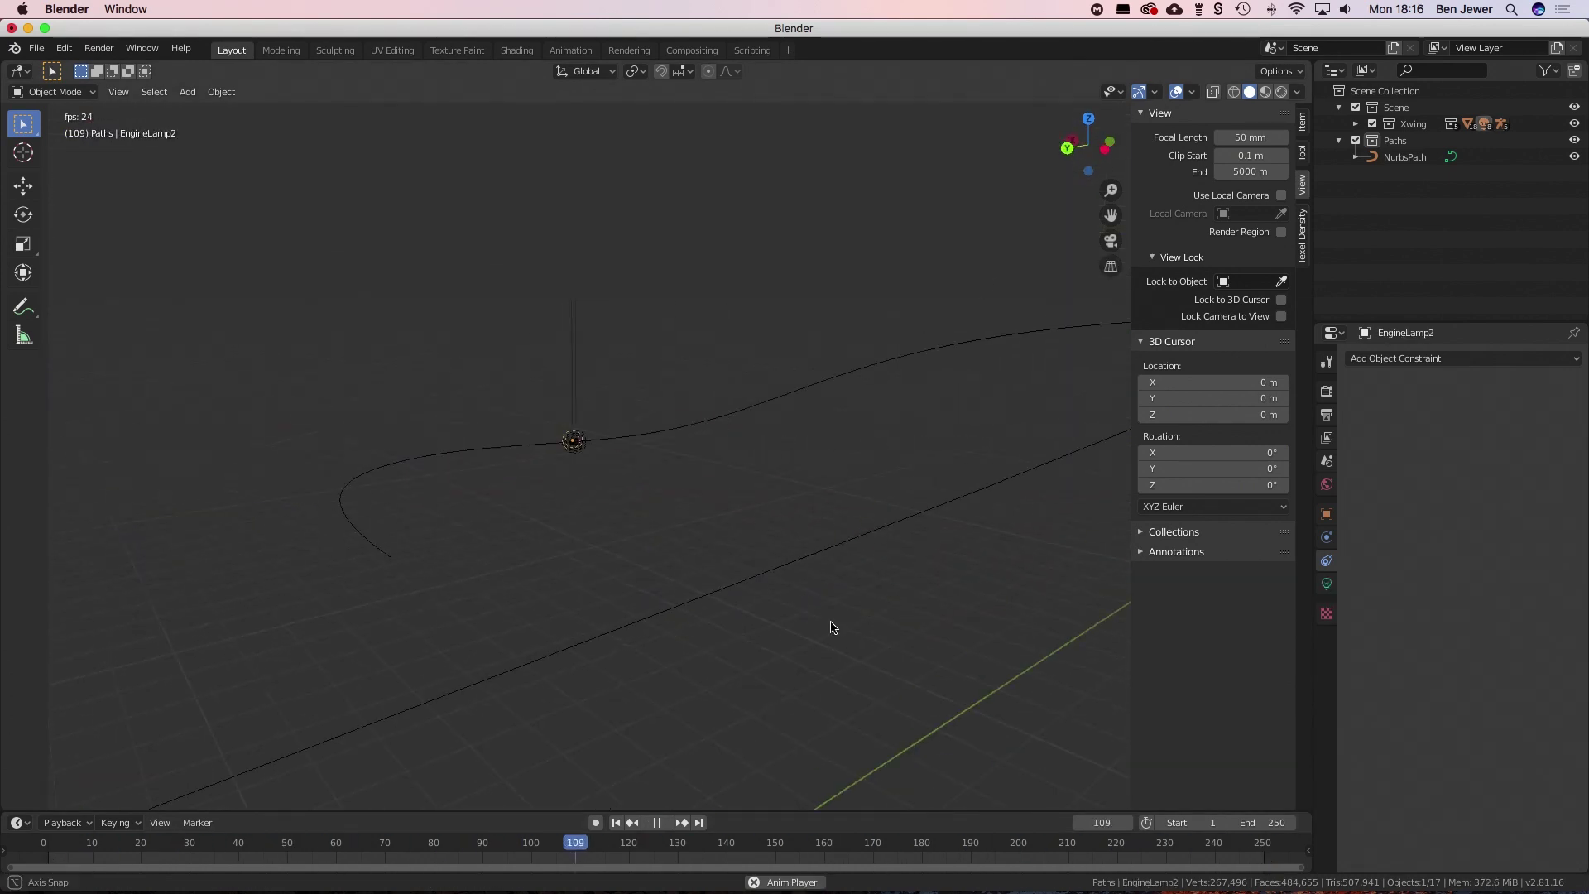
{"action": "left_click", "coordinate": [1250, 282]}
{"action": "left_click", "coordinate": [1242, 419]}
{"action": "scroll", "coordinate": [685, 637], "scroll_direction": "down", "scroll_amount": 5}
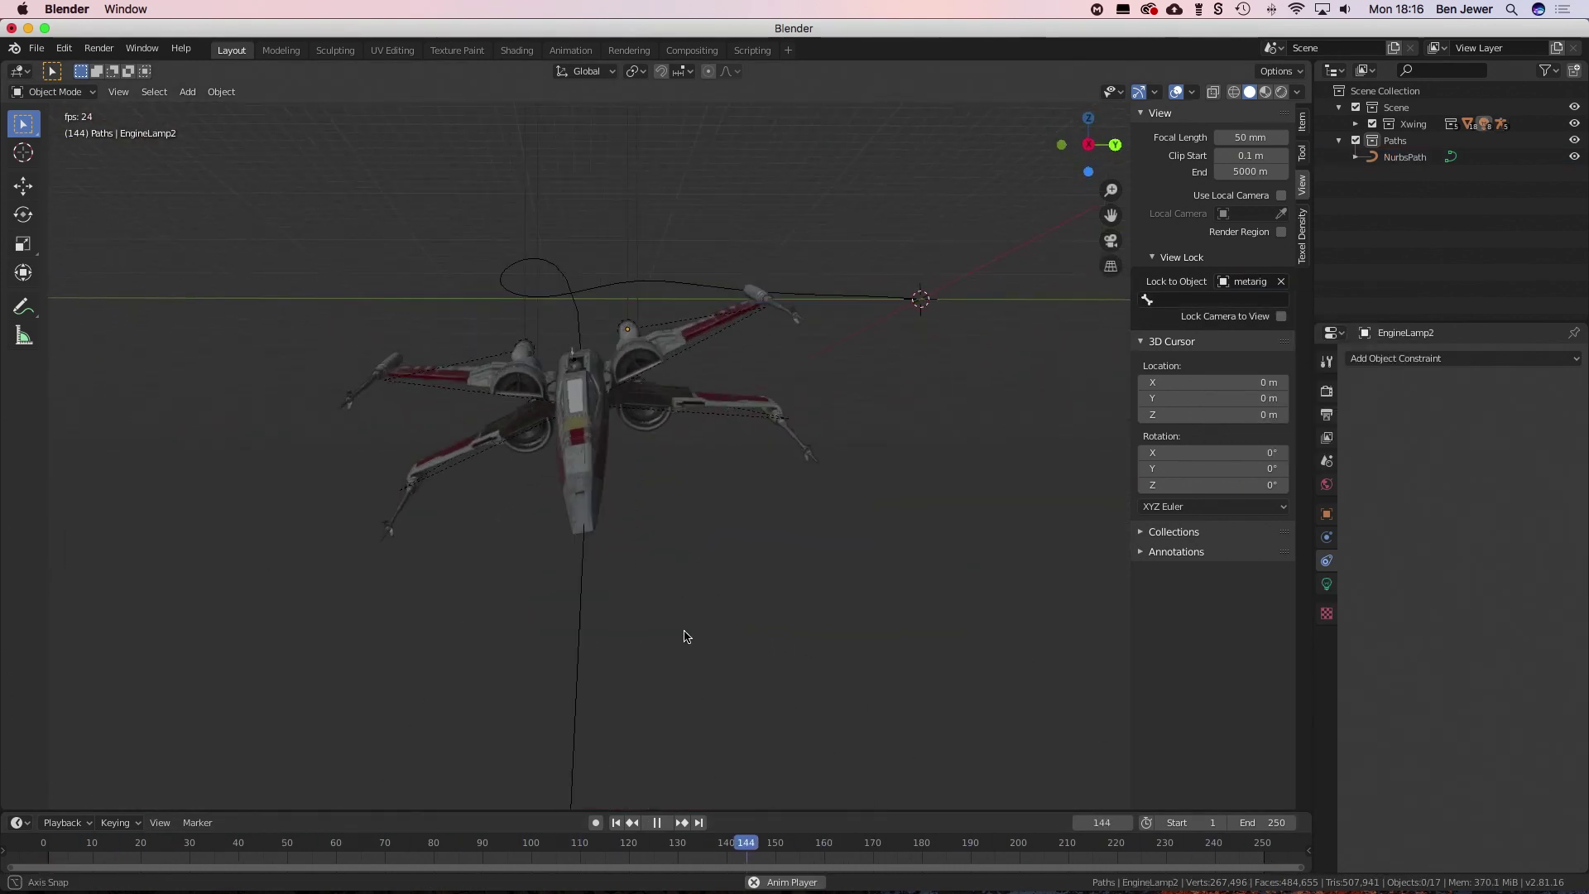
{"action": "left_click", "coordinate": [852, 202]}
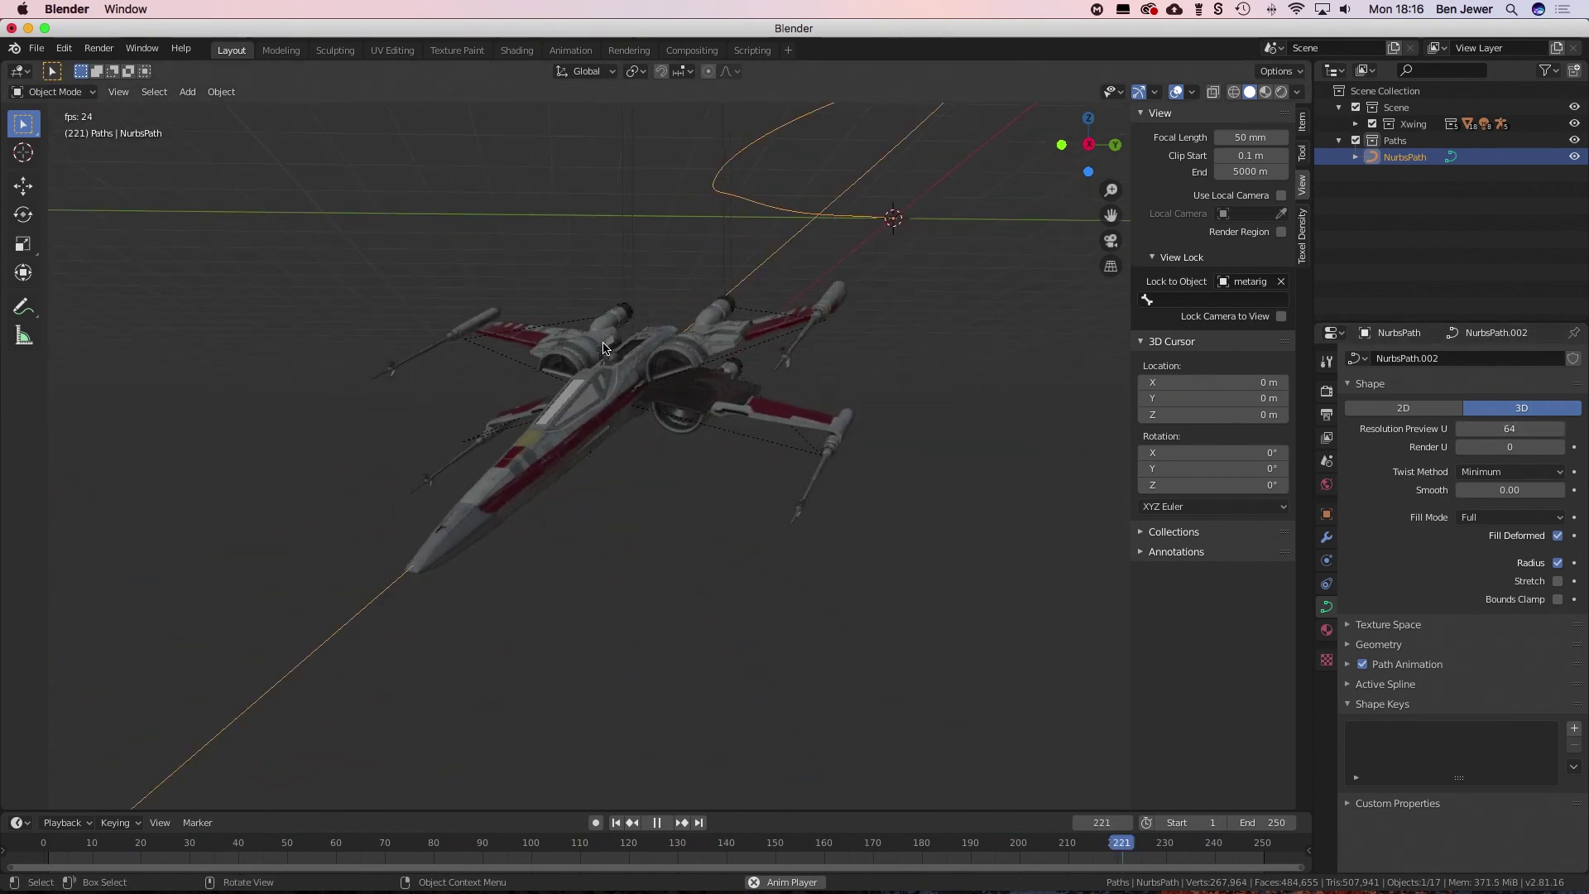
- Use local orientation, scrub the timeline, and rotate the X-Wing to a new orientation
{"action": "key", "text": "space"}
{"action": "left_click", "coordinate": [579, 397]}
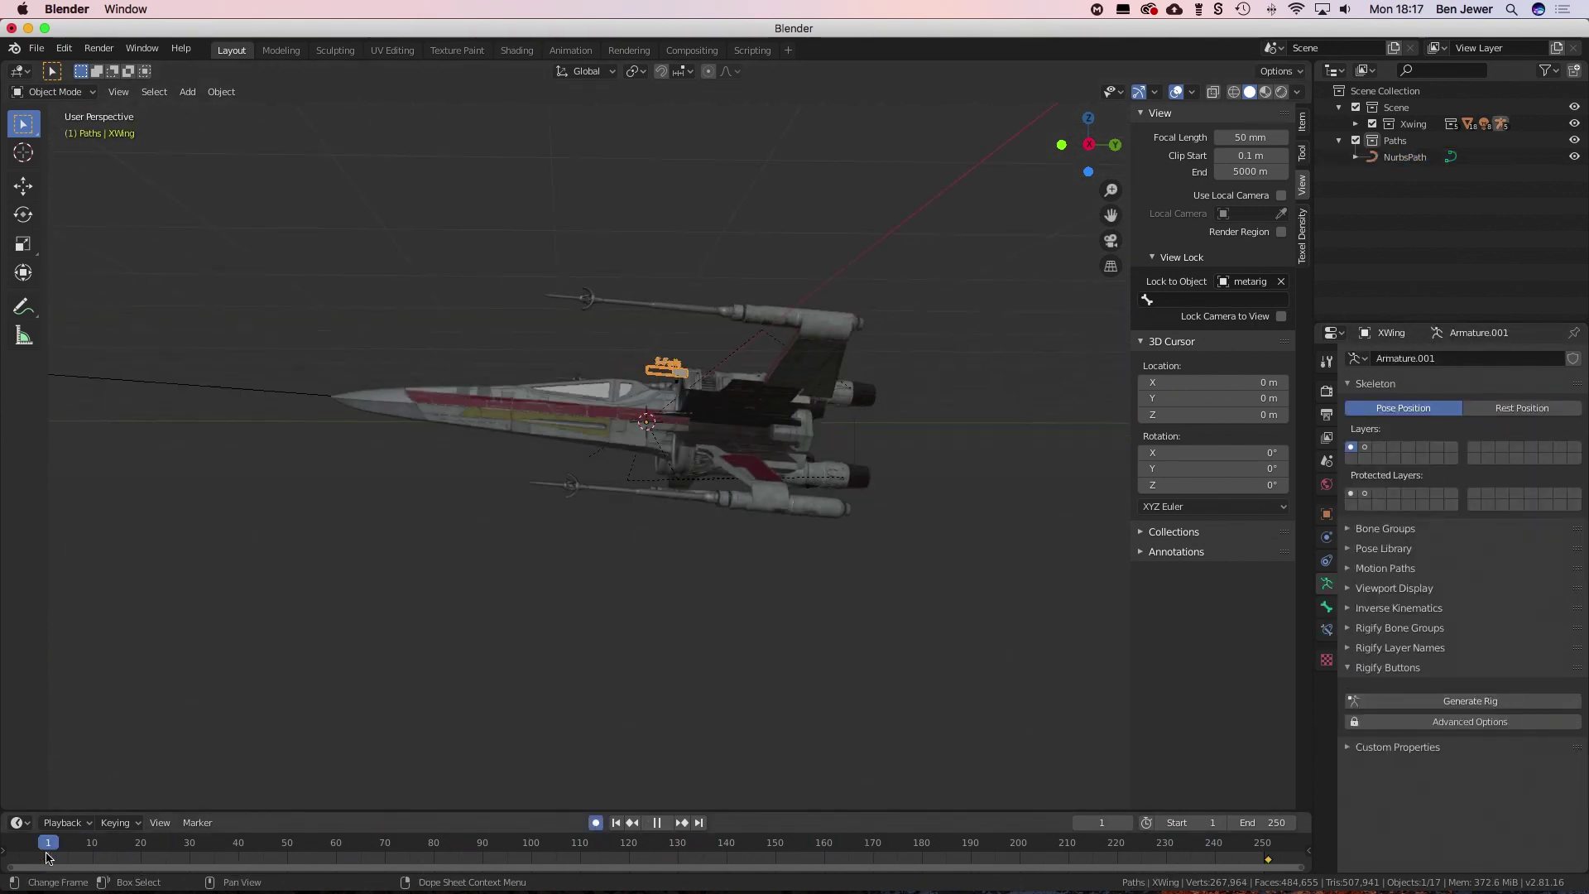
{"action": "left_click", "coordinate": [584, 71]}
{"action": "left_click", "coordinate": [539, 140]}
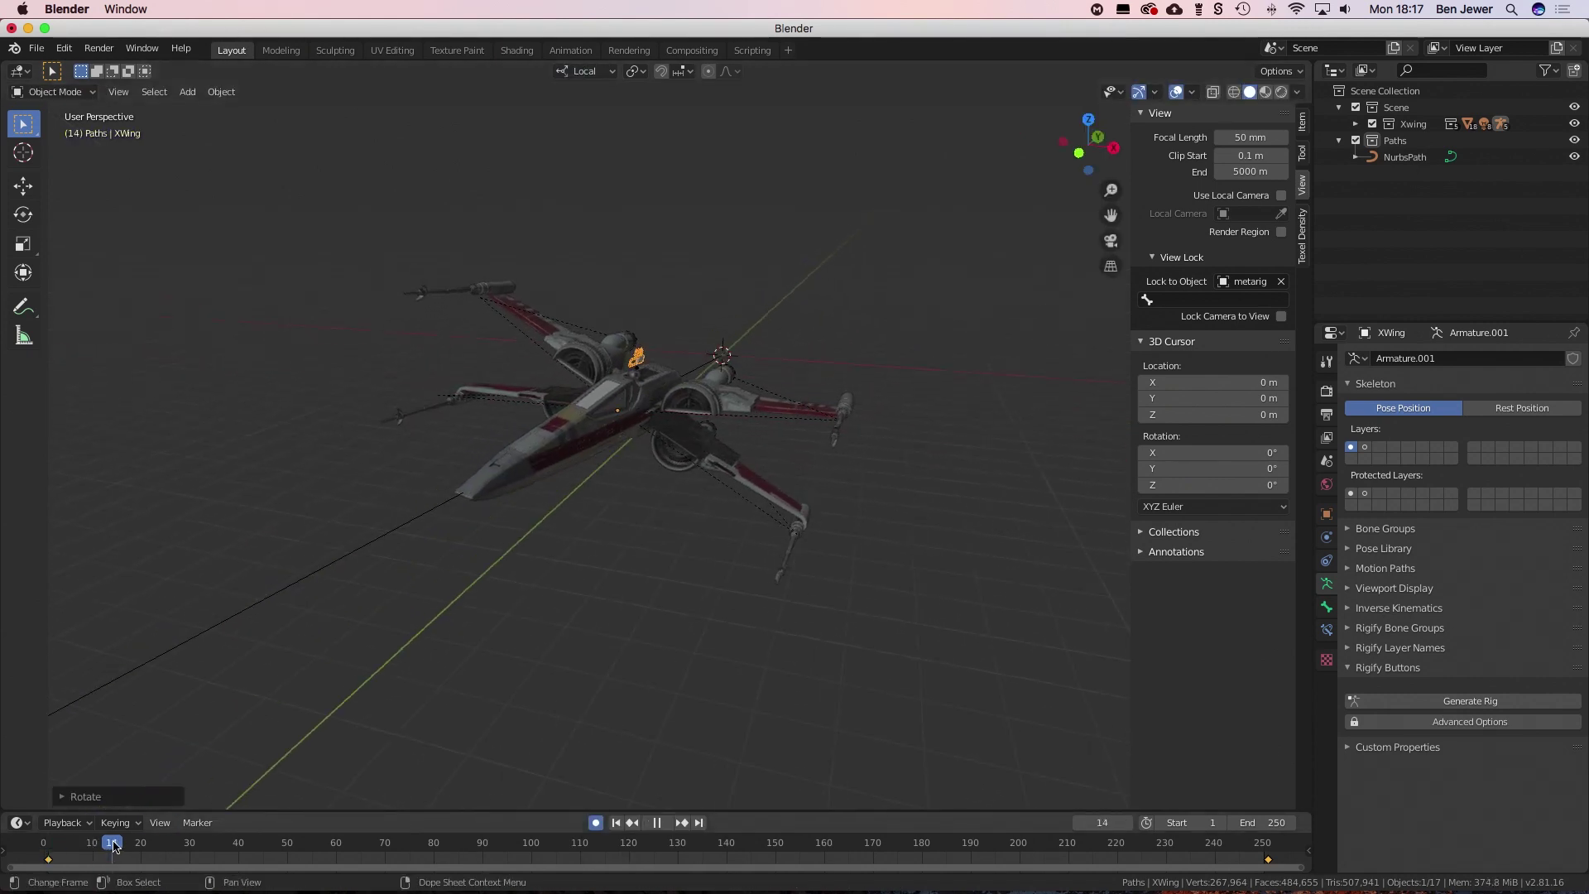
{"action": "left_click_drag", "start_coordinate": [141, 844], "coordinate": [326, 845]}
{"action": "key", "text": "space"}
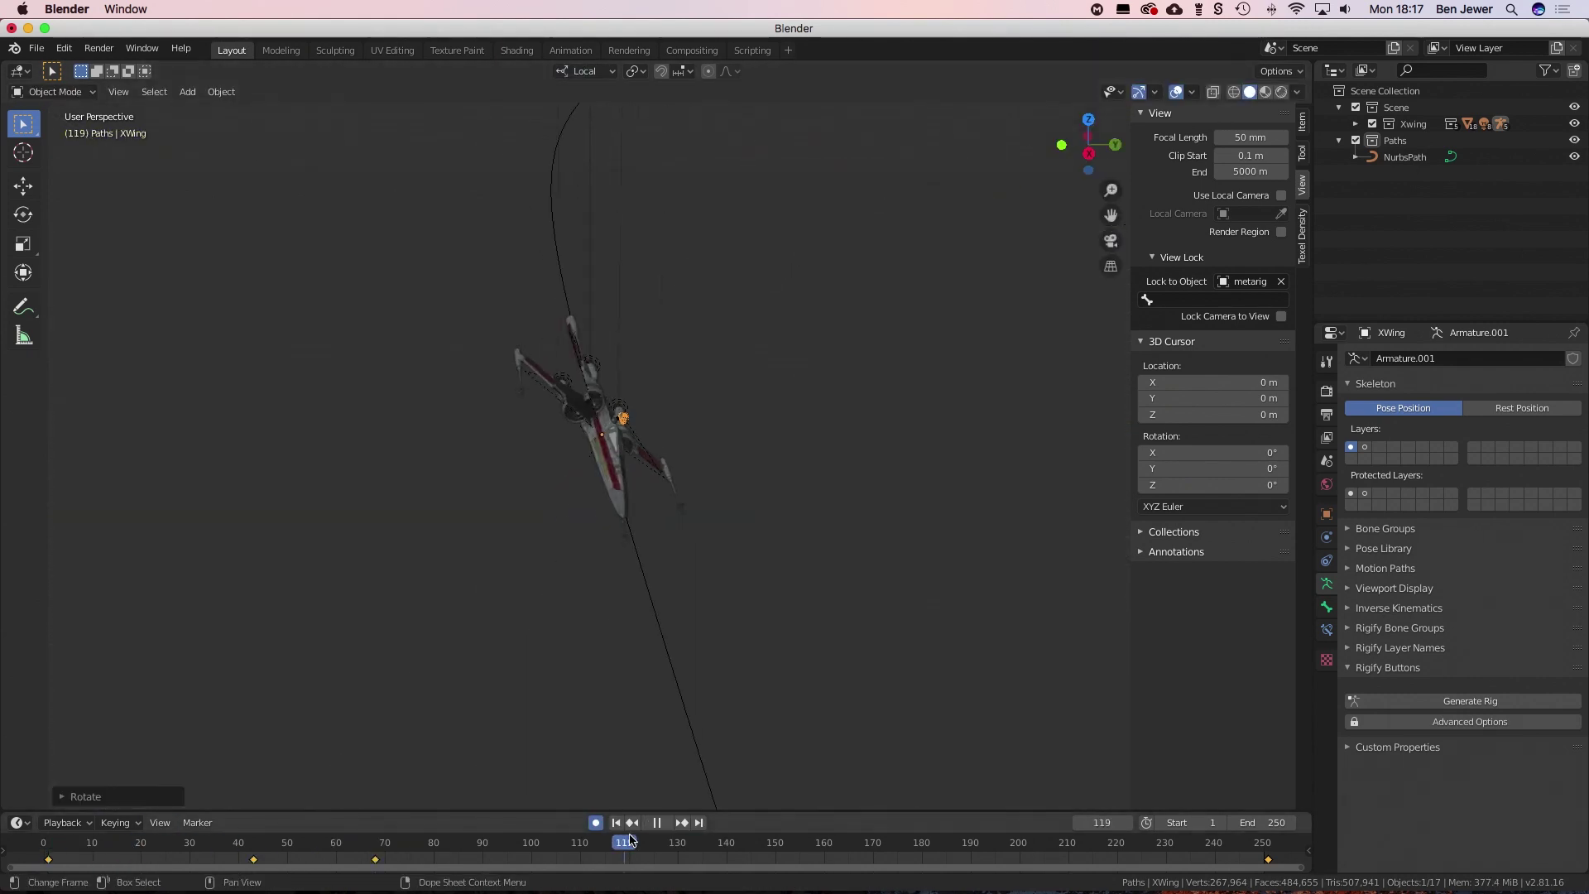
{"action": "key", "text": "r"}
{"action": "left_click", "coordinate": [927, 844]}
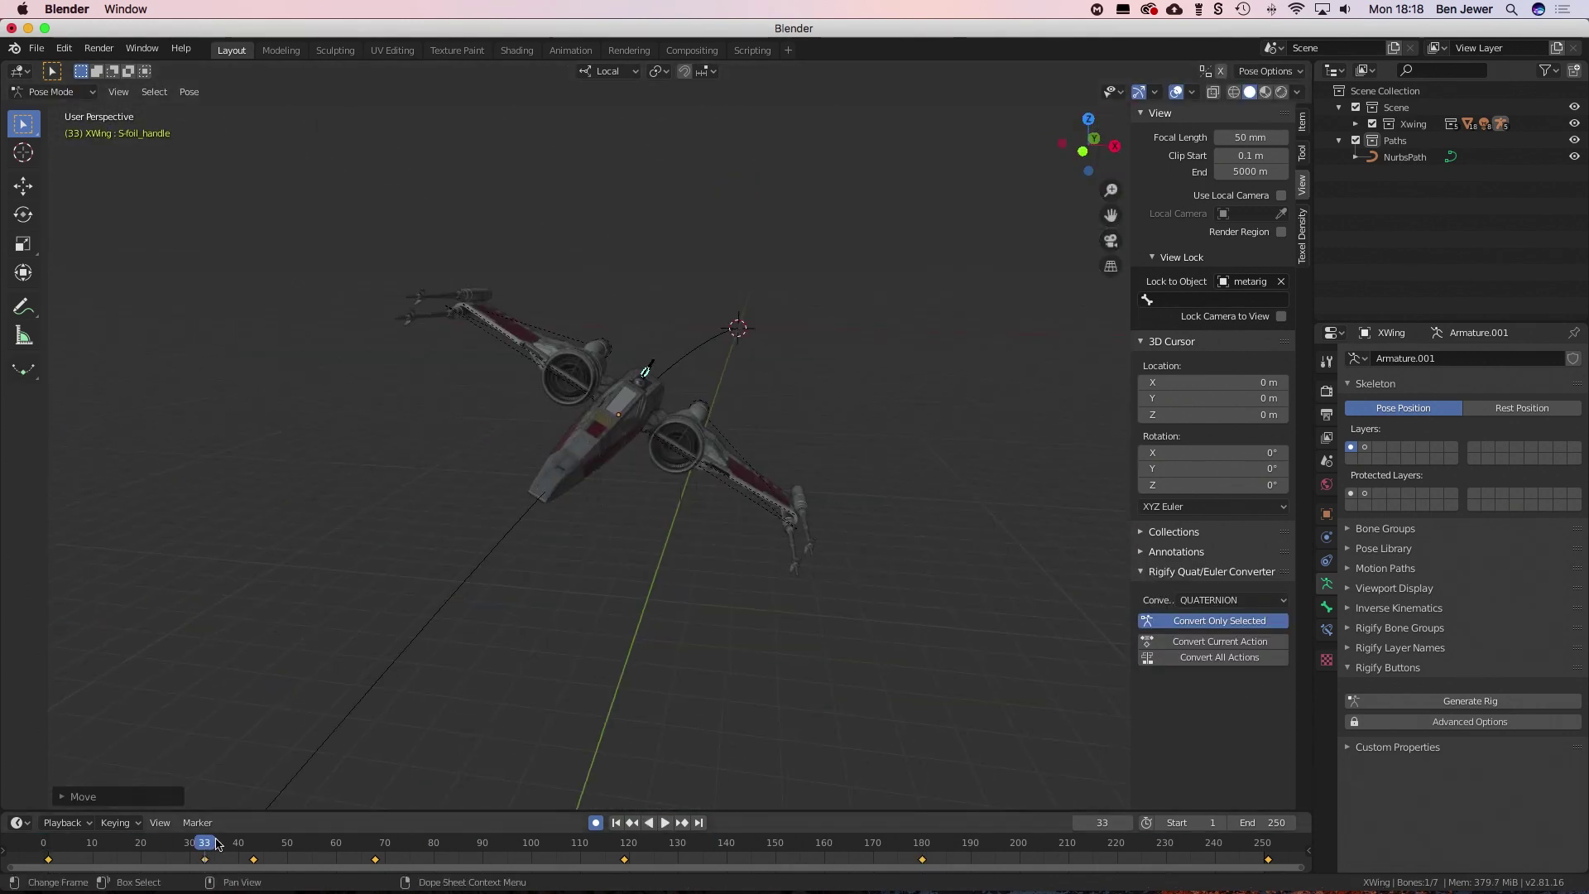
{"action": "key", "text": "space"}
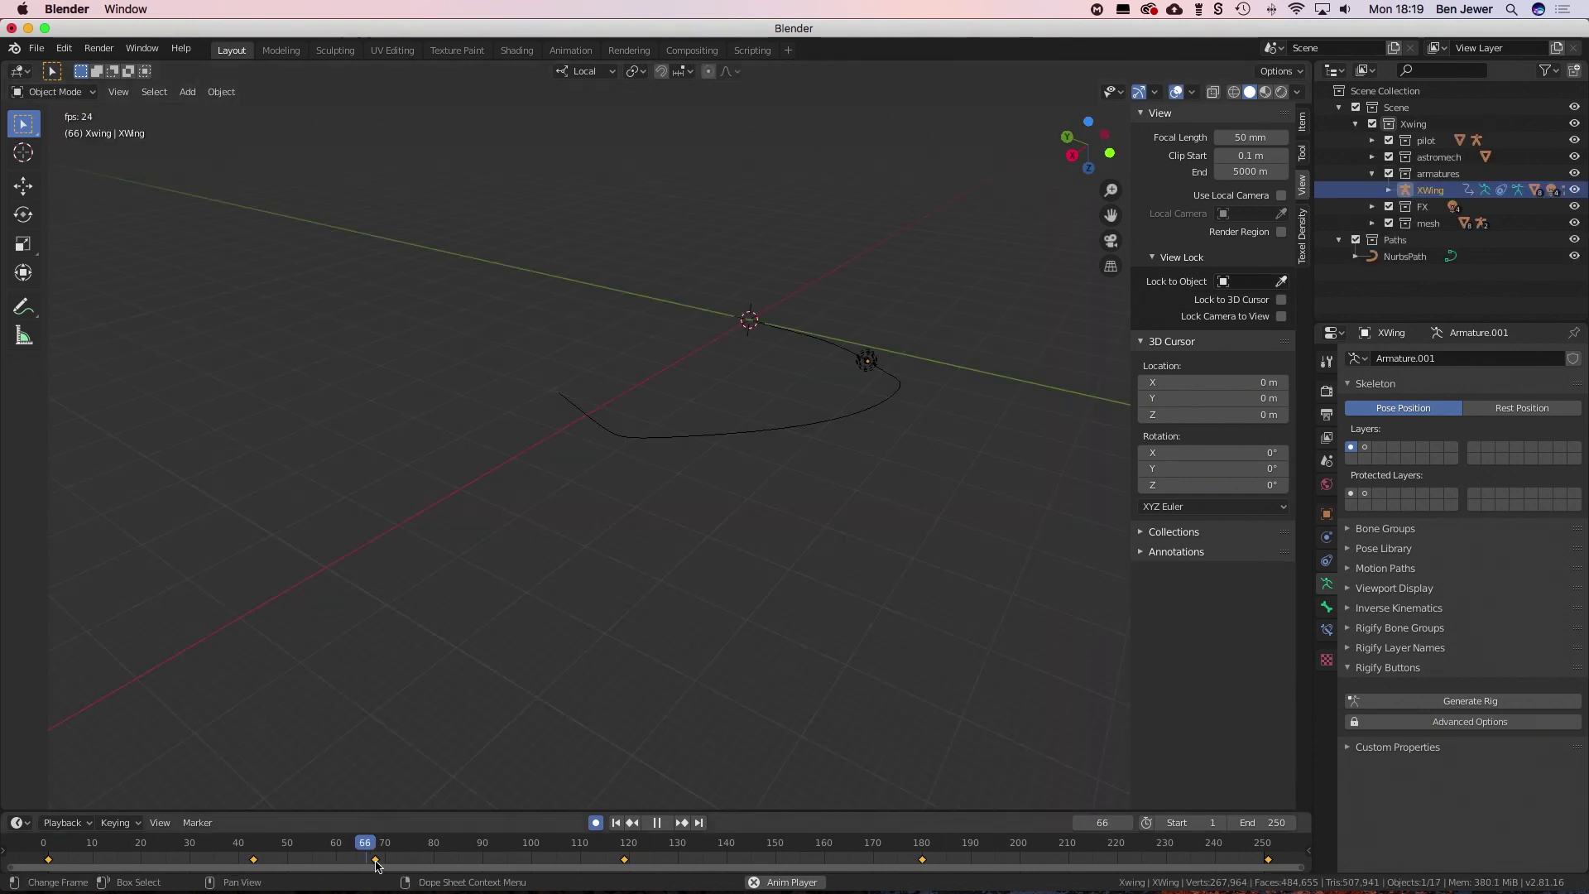
- Inspect the X-Wing's animation curves in the Graph Editor, then replay in the 3D view
{"action": "key", "text": "space"}
{"action": "left_click", "coordinate": [20, 71]}
{"action": "left_click", "coordinate": [248, 160]}
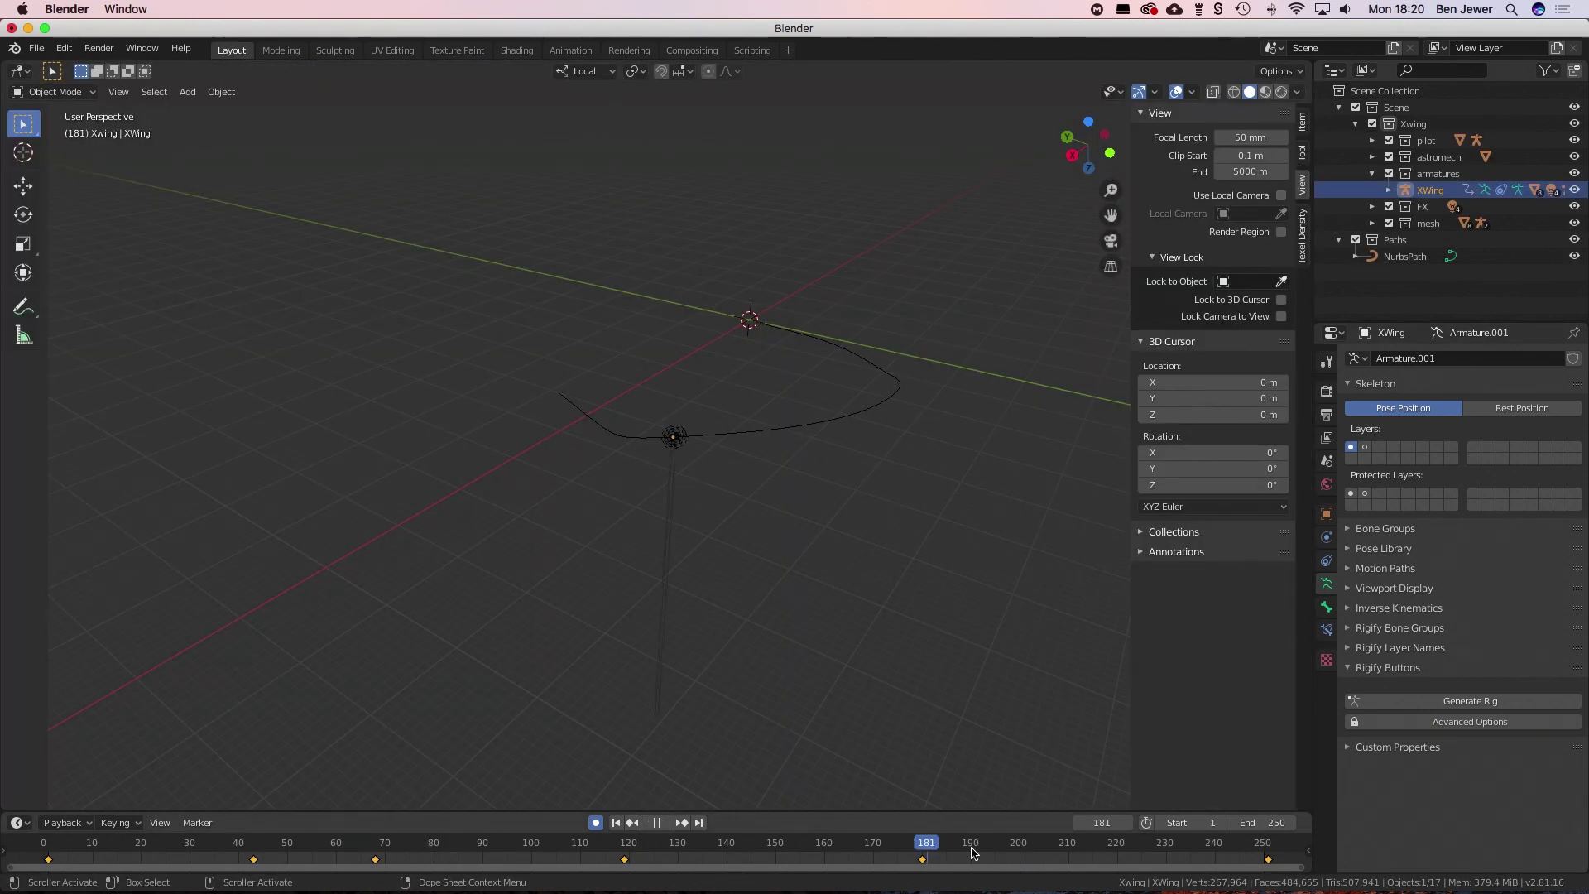
{"action": "key", "text": "space"}
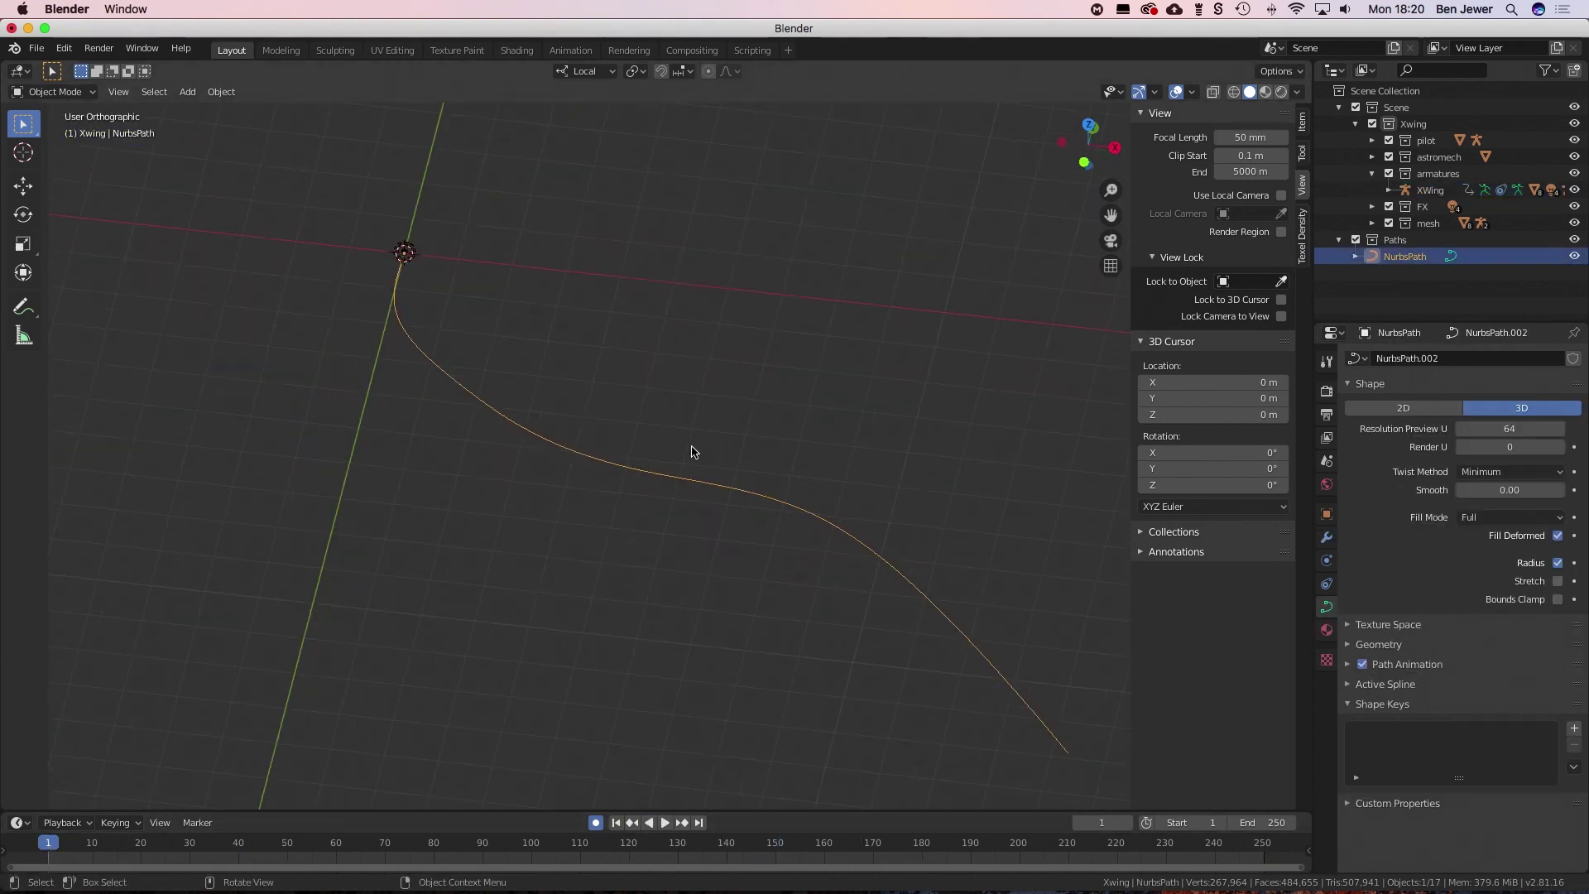
- Duplicate the NurbsPath flight curve and slide the copy along X
{"action": "left_click", "coordinate": [1404, 258]}
{"action": "key", "text": "shift+d"}
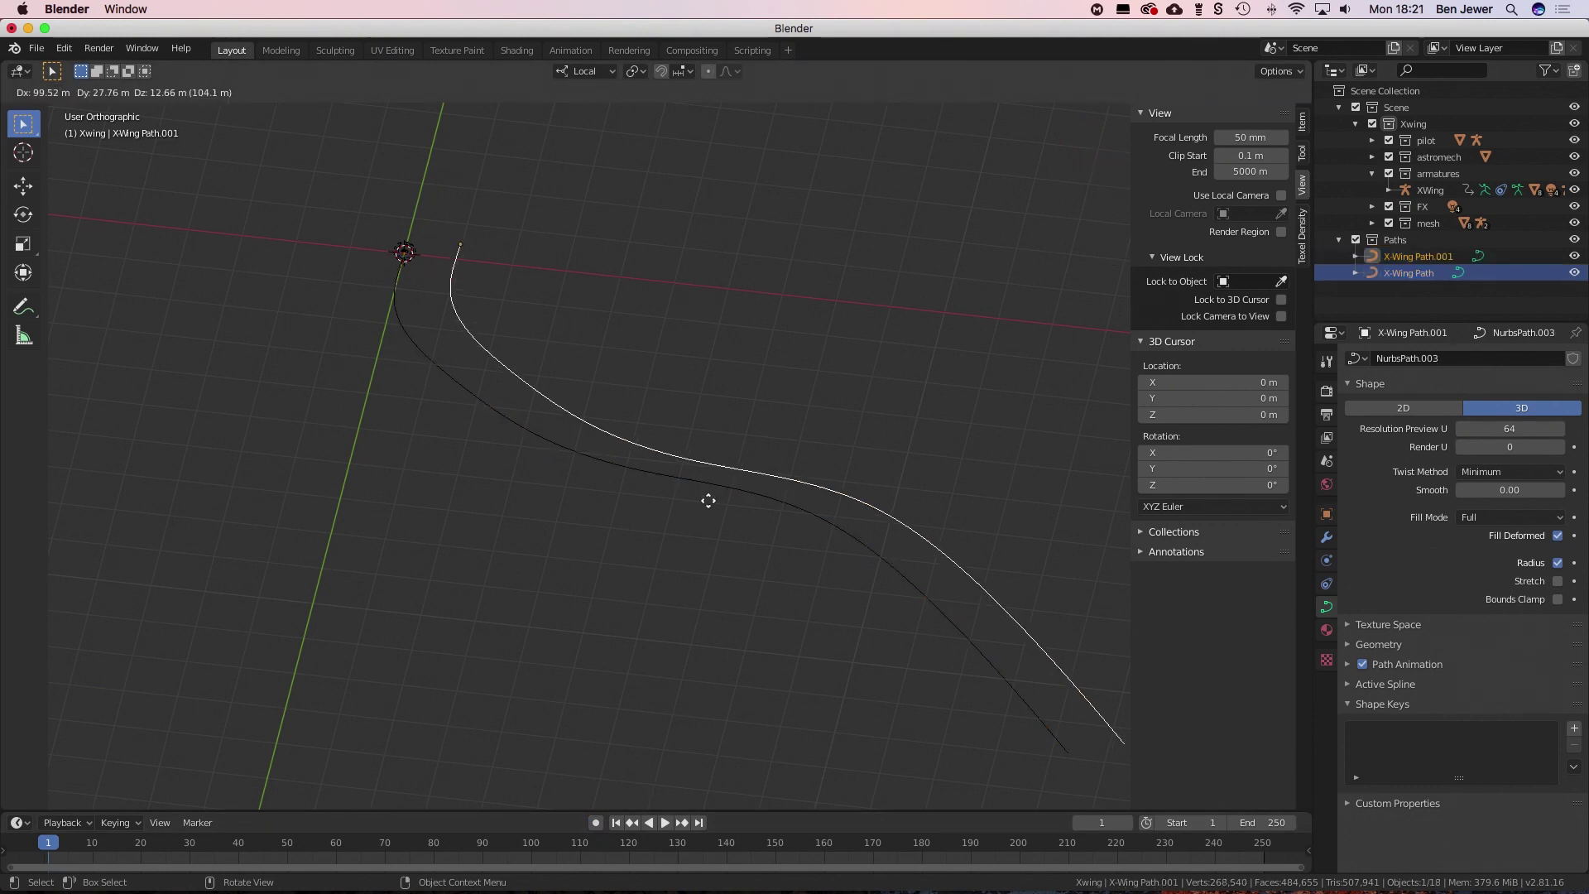
{"action": "key", "text": "x"}
{"action": "left_click", "coordinate": [866, 449]}
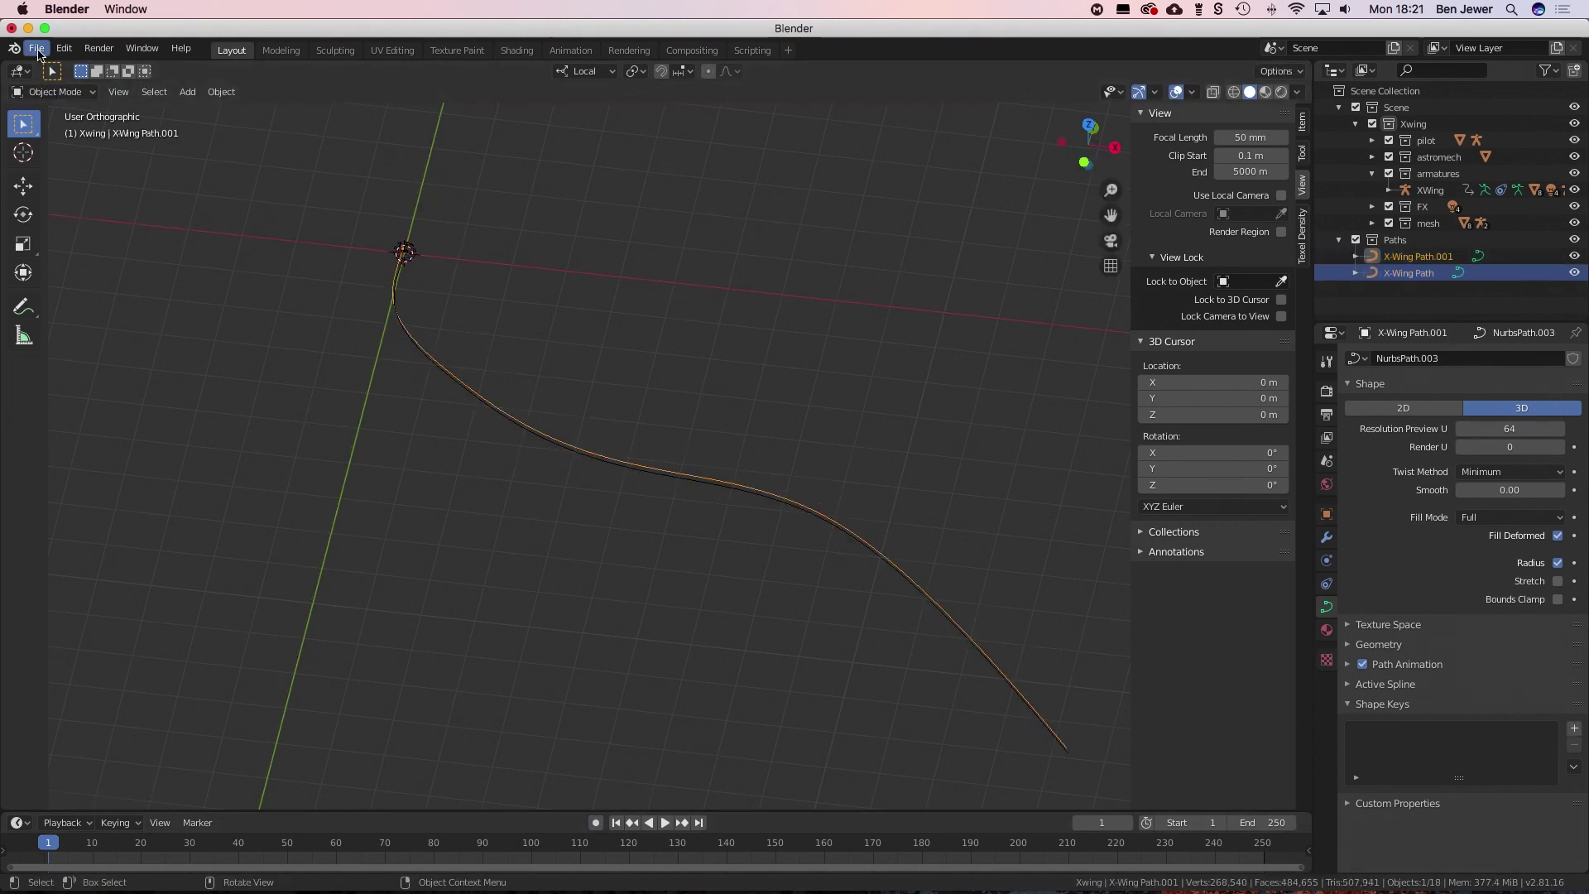
{"action": "middle_click_drag", "start_coordinate": [867, 449], "coordinate": [648, 473]}
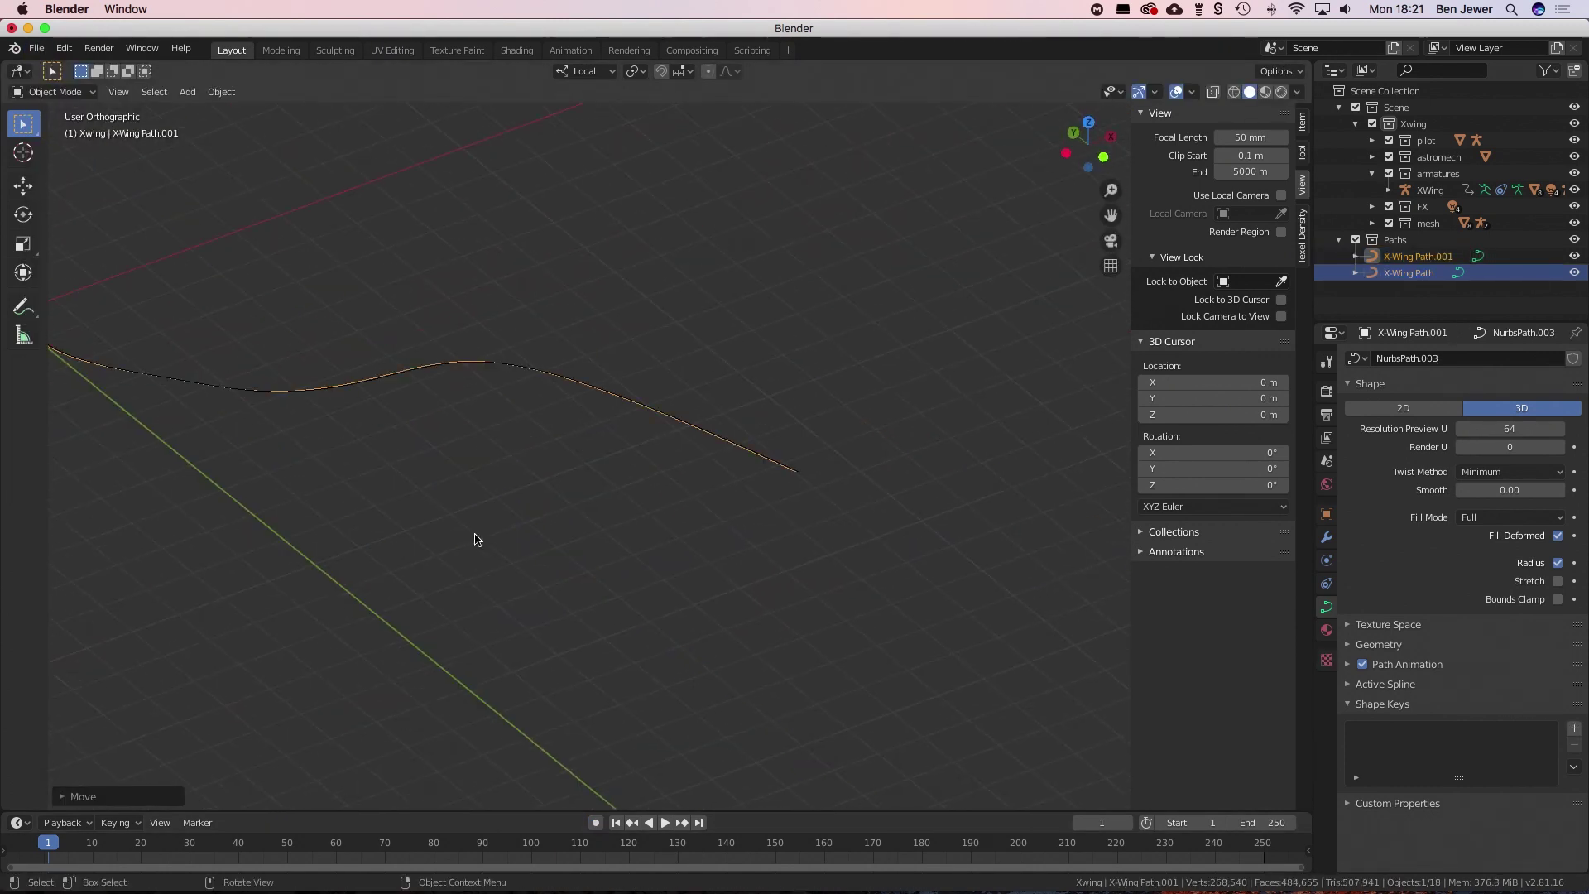
- Delete one point from the copied path in Edit Mode
{"action": "key", "text": "Tab"}
{"action": "middle_click_drag", "start_coordinate": [476, 538], "coordinate": [894, 596]}
{"action": "key", "text": "KP_7"}
{"action": "scroll", "coordinate": [531, 466], "scroll_direction": "up", "scroll_amount": 5}
{"action": "key", "text": "x"}
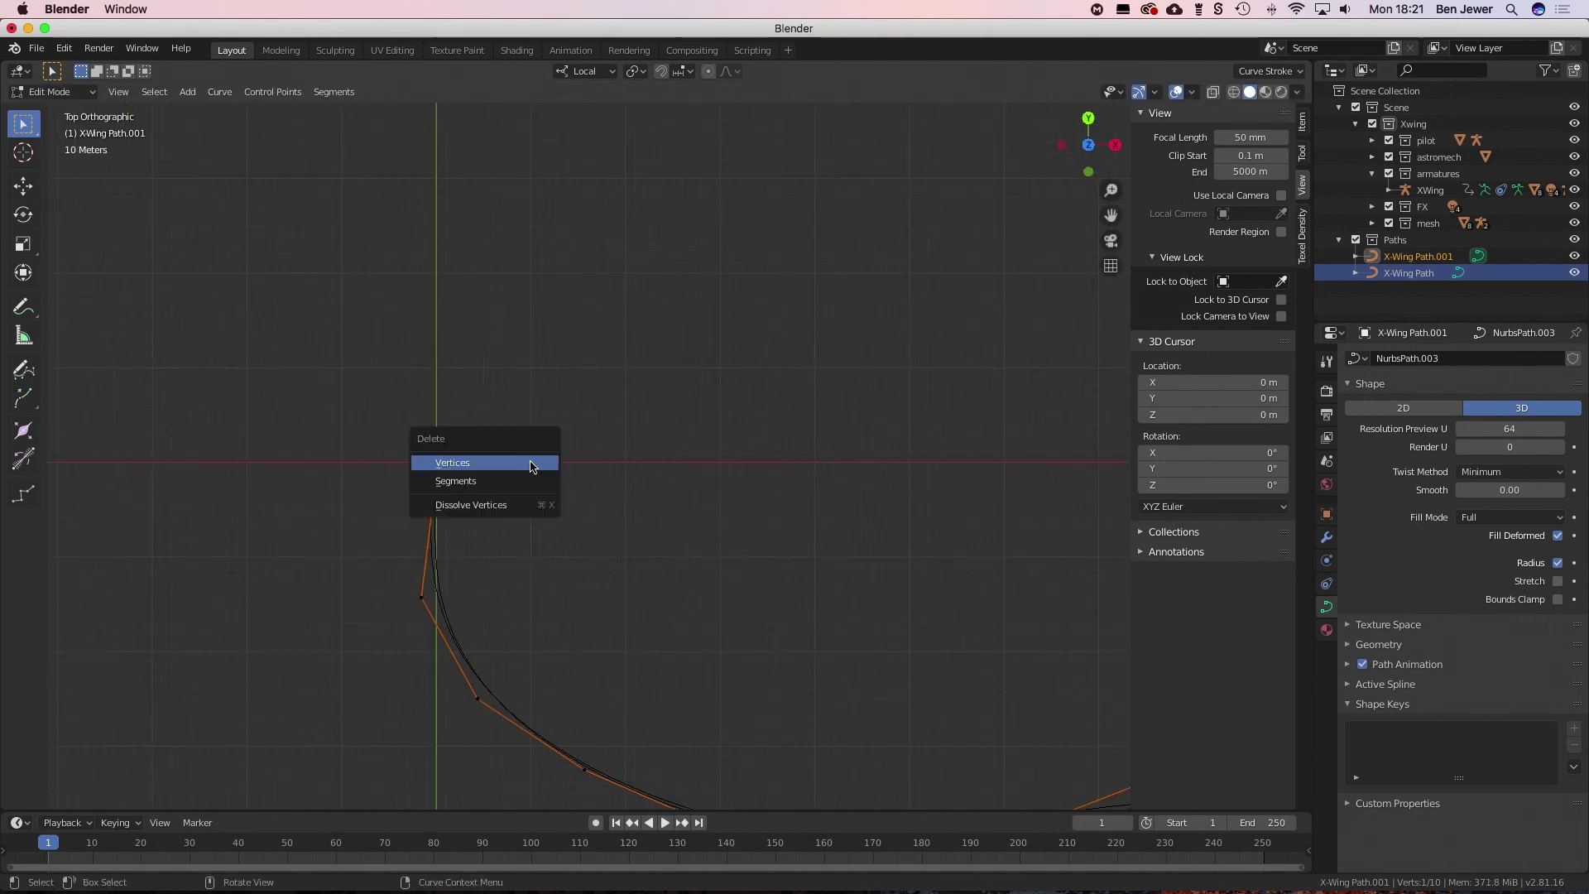
{"action": "left_click", "coordinate": [531, 464]}
{"action": "key", "text": "Tab"}
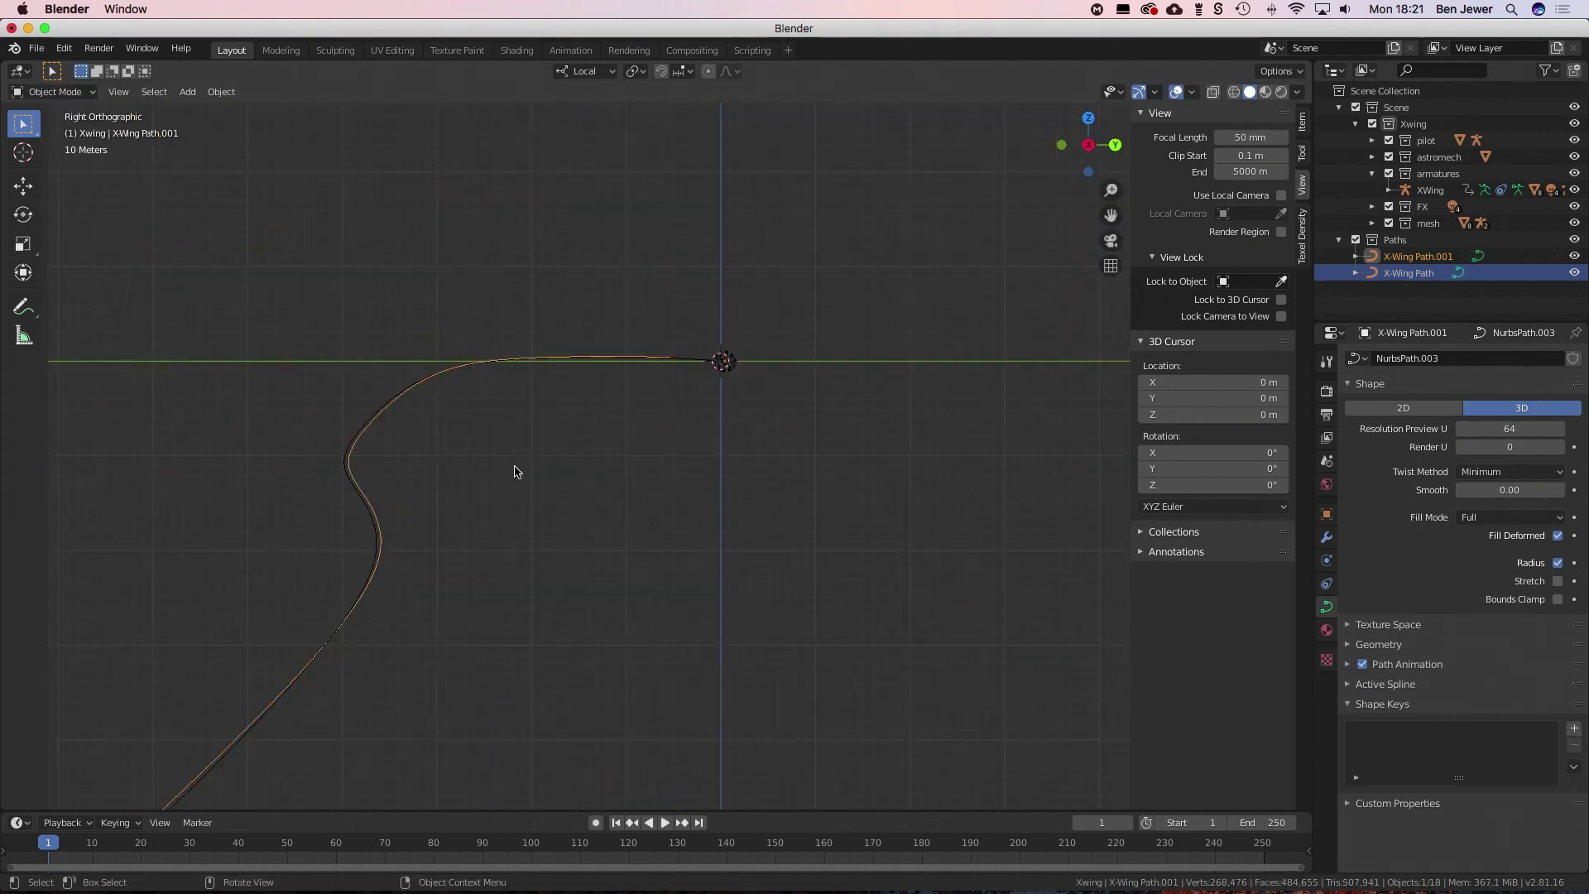
- Snap the 3D cursor to a chosen path point and bring up the Append browser
{"action": "key", "text": "KP_3"}
{"action": "scroll", "coordinate": [612, 438], "scroll_direction": "up", "scroll_amount": 3}
{"action": "key", "text": "Tab"}
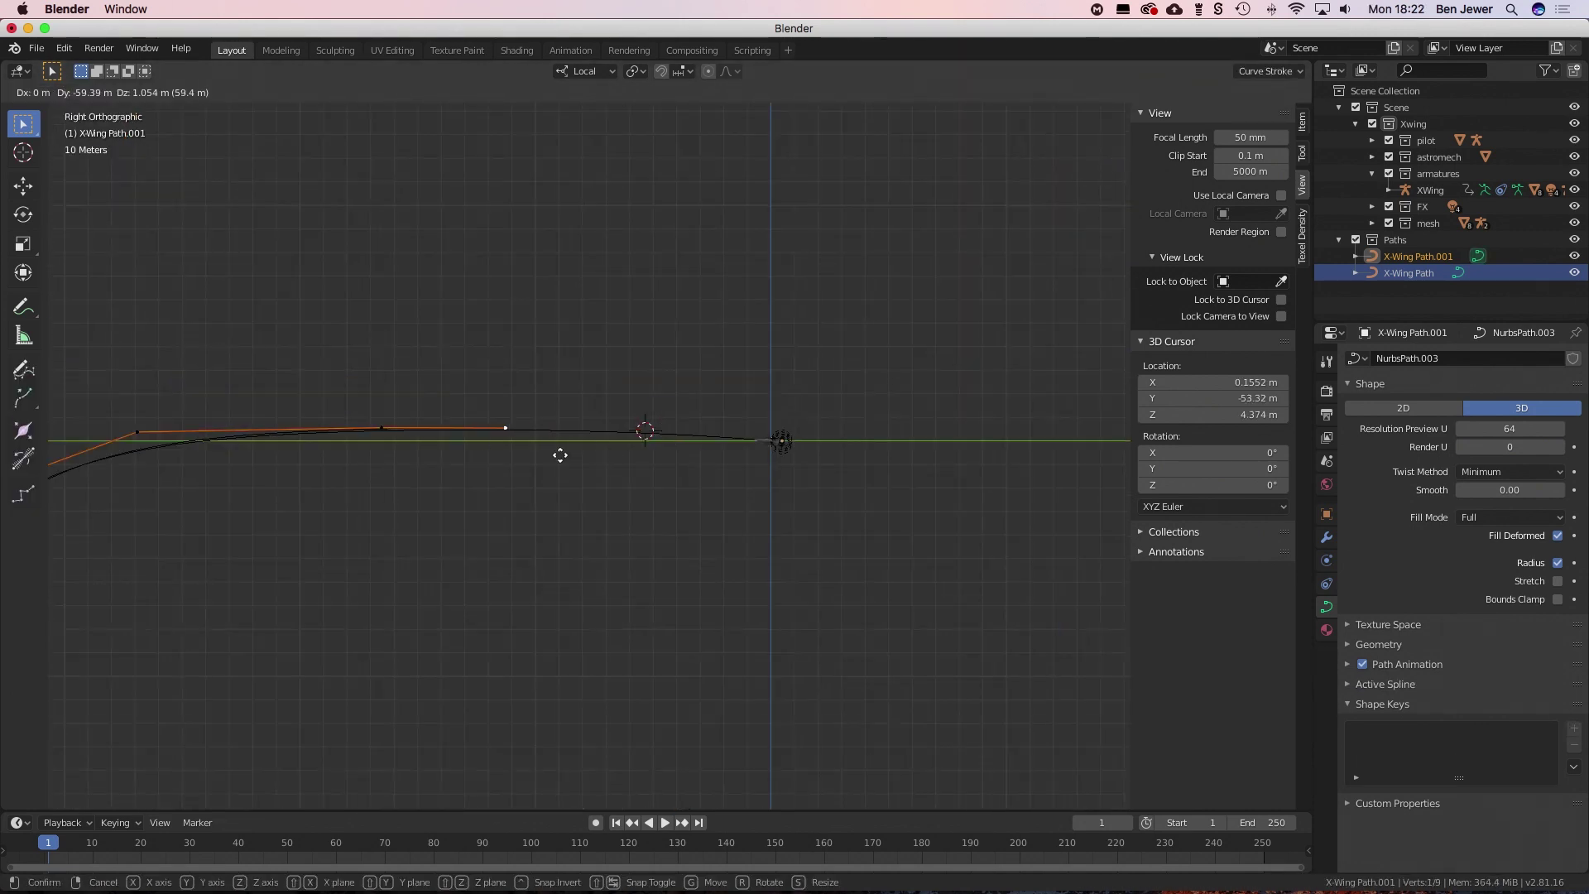
{"action": "key", "text": "KP_7"}
{"action": "key", "text": "shift+s"}
{"action": "left_click", "coordinate": [429, 717]}
{"action": "key", "text": "Tab"}
{"action": "key", "text": "shift+F1"}
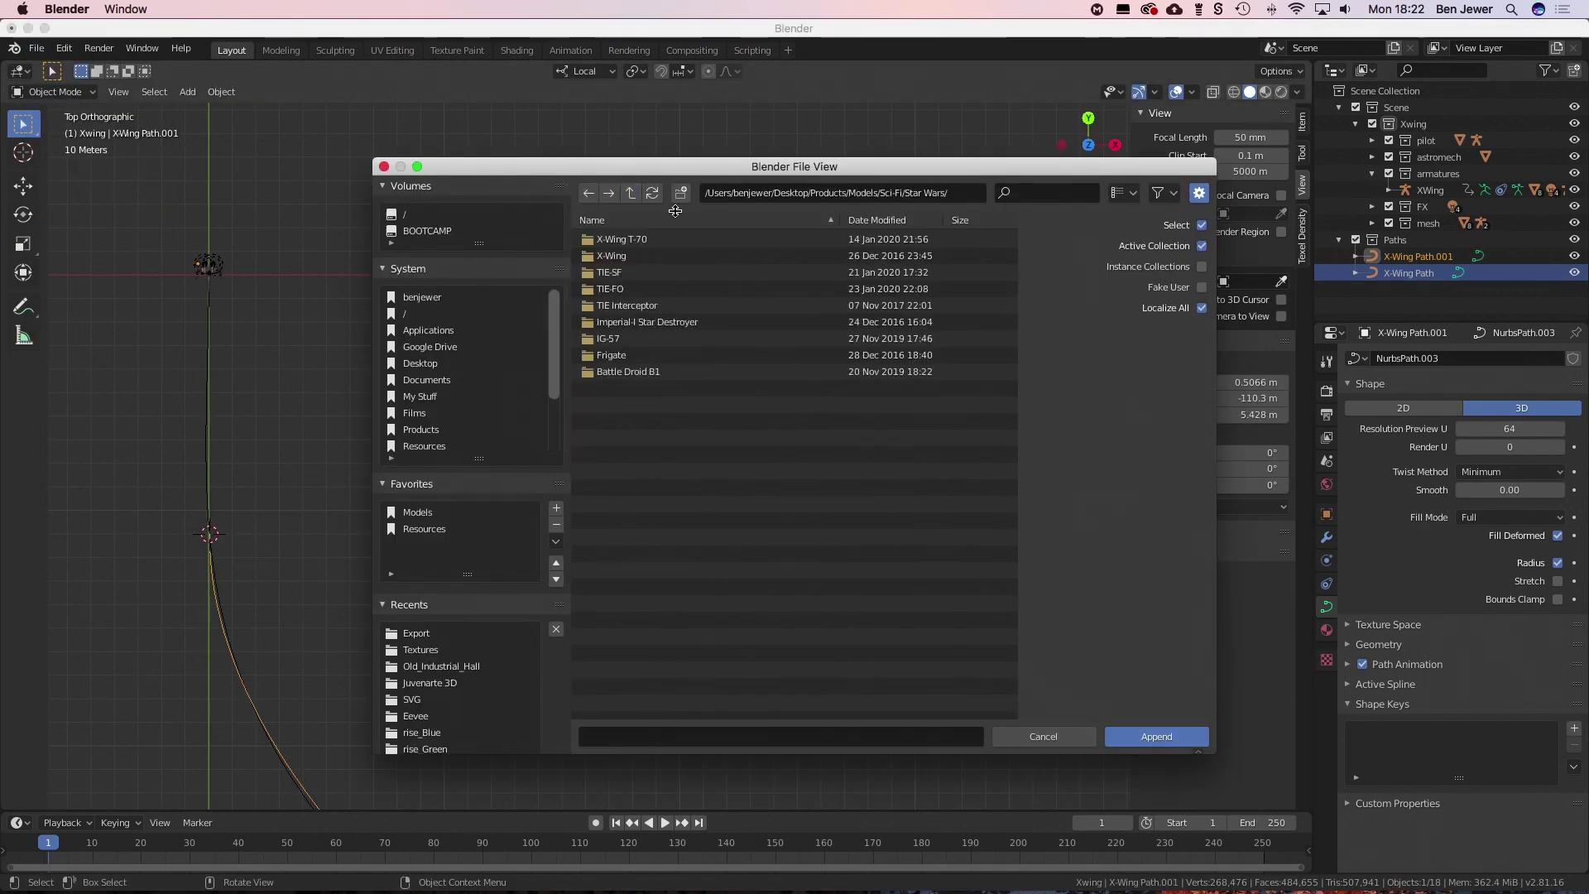
- Append the TIE/SF collection from the TIE file and frame it in view
{"action": "double_click", "coordinate": [617, 239]}
{"action": "double_click", "coordinate": [612, 305]}
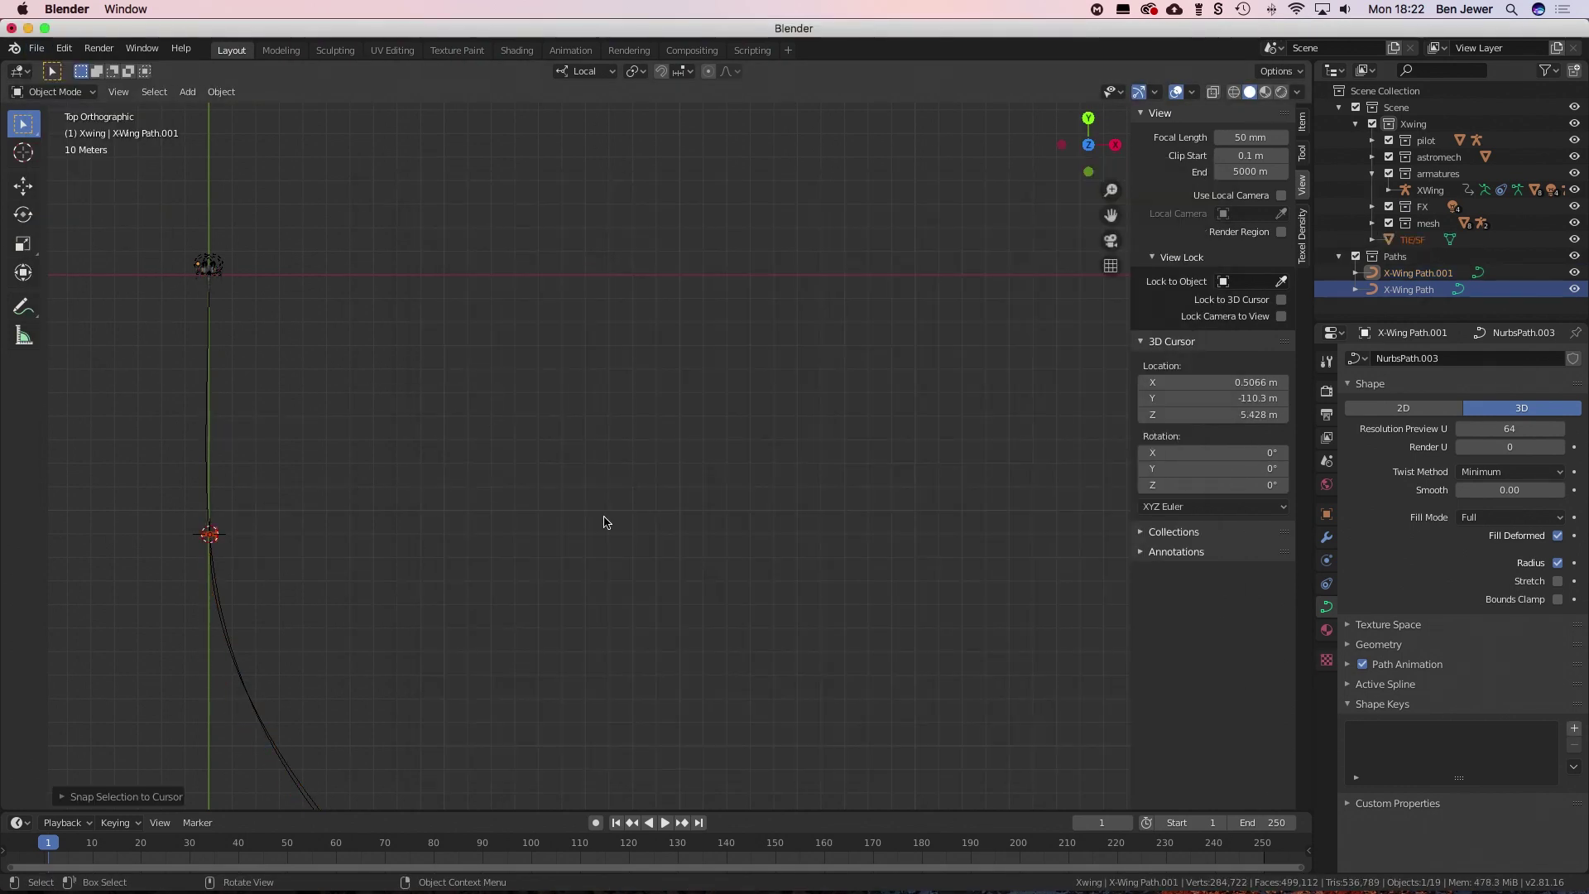
{"action": "key", "text": "KP_Decimal"}
{"action": "middle_click_drag", "start_coordinate": [603, 521], "coordinate": [635, 439]}
- Add a Follow Path constraint targeting TIE_path, reset location, and face the fighter along -Y
{"action": "left_click", "coordinate": [1326, 607]}
{"action": "left_click", "coordinate": [1460, 357]}
{"action": "left_click", "coordinate": [1522, 460]}
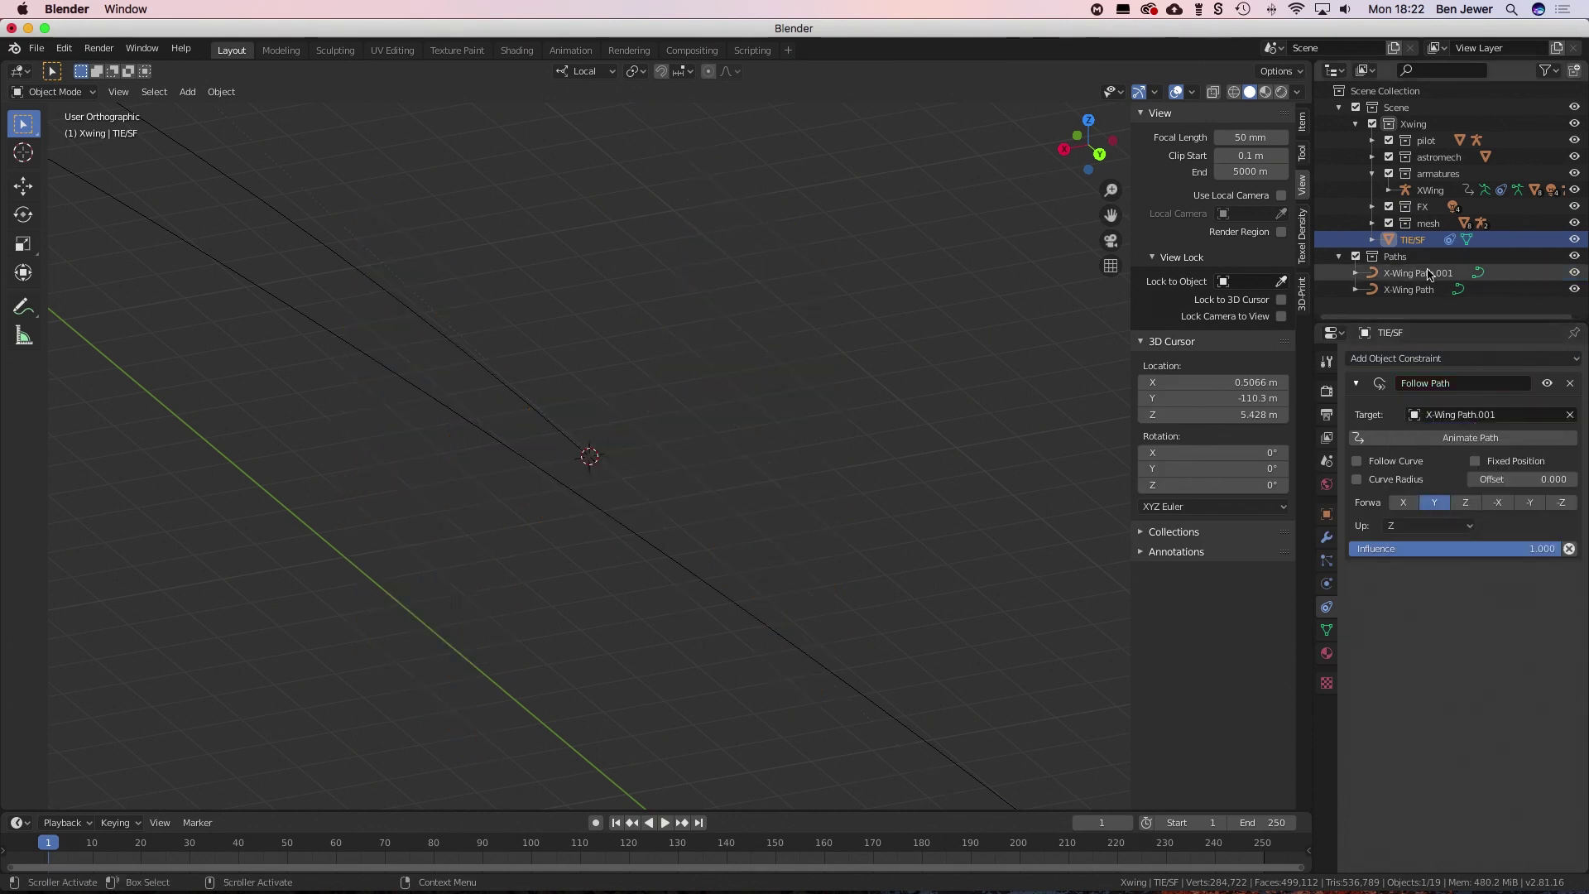
{"action": "left_click", "coordinate": [1446, 275]}
{"action": "left_click", "coordinate": [1412, 239]}
{"action": "key", "text": "alt+g"}
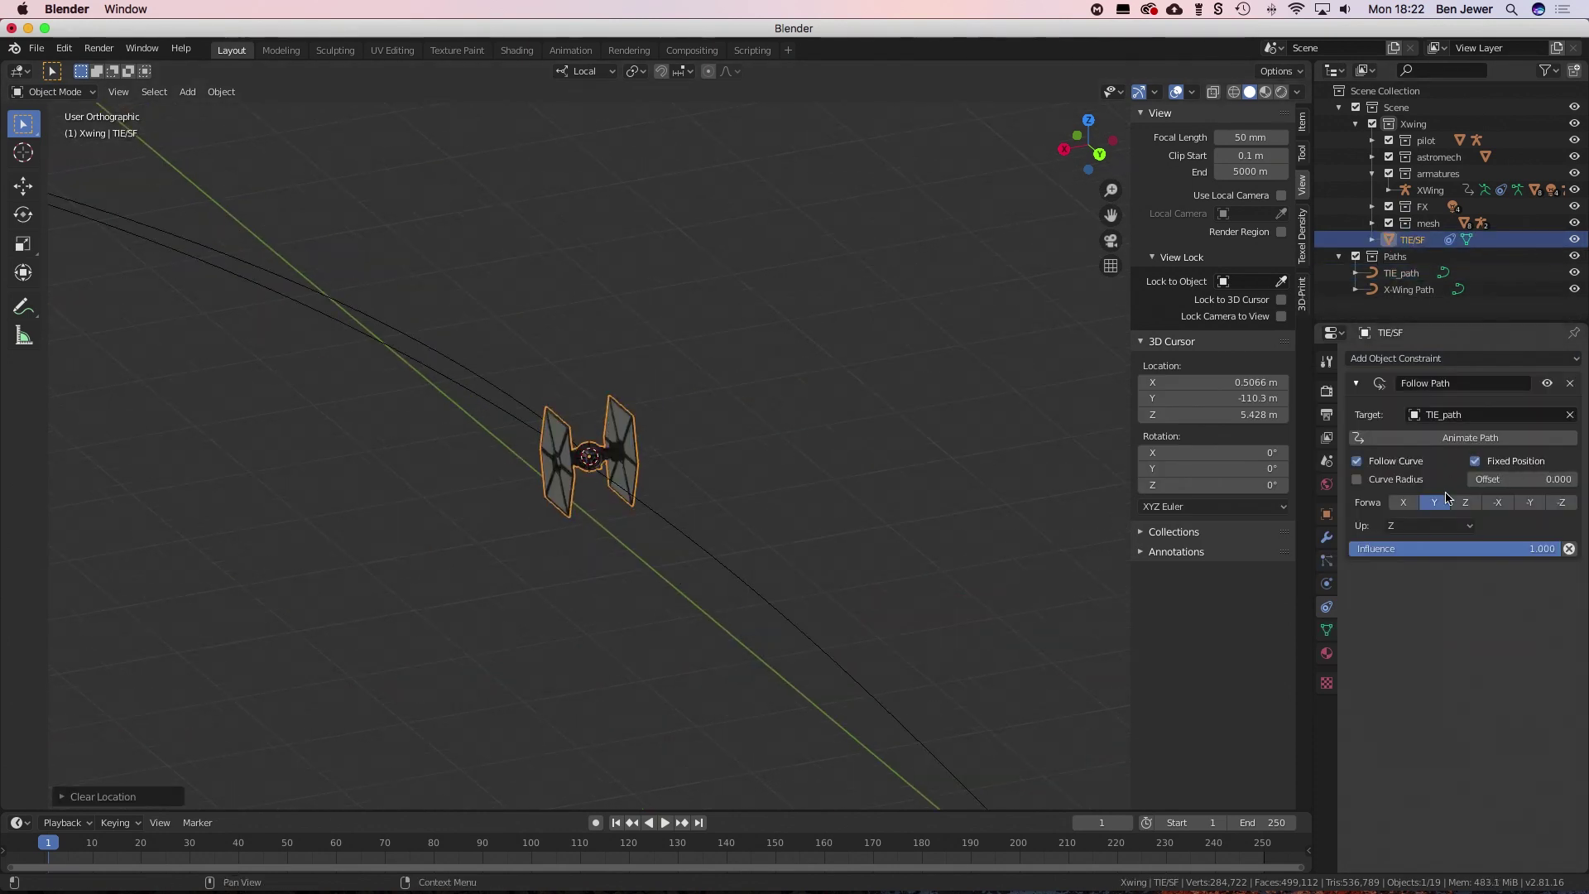
{"action": "left_click", "coordinate": [1530, 503]}
- Keyframe a path offset of 1.000 at frame 250, lock the view onto TIE/SF, and play
{"action": "middle_click_drag", "start_coordinate": [828, 496], "coordinate": [880, 485]}
{"action": "key", "text": "shift+Right"}
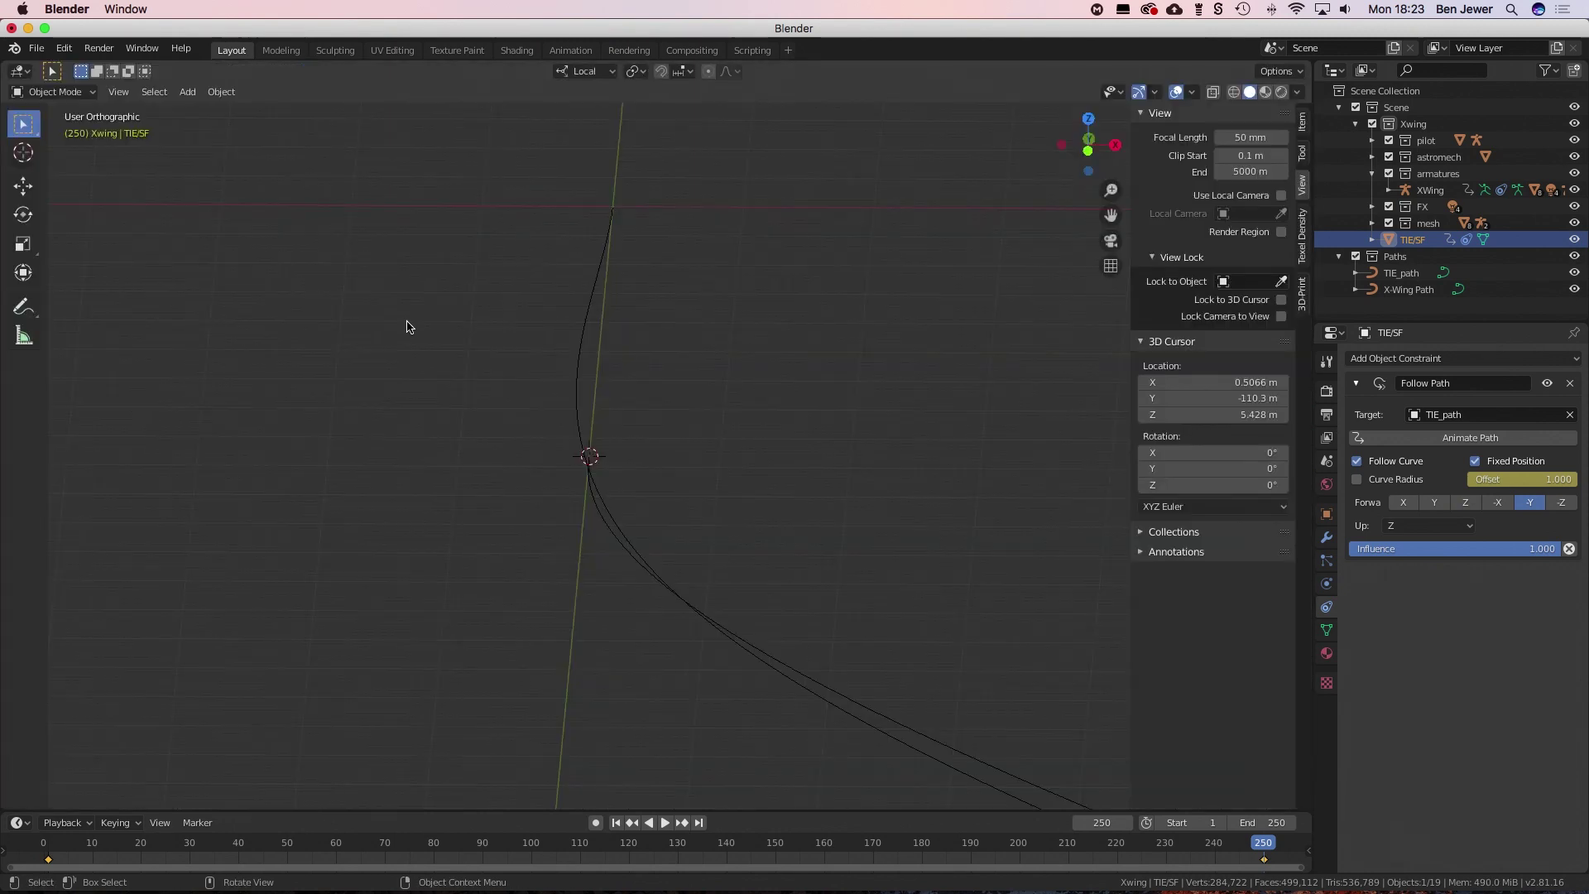
{"action": "left_click", "coordinate": [1252, 282]}
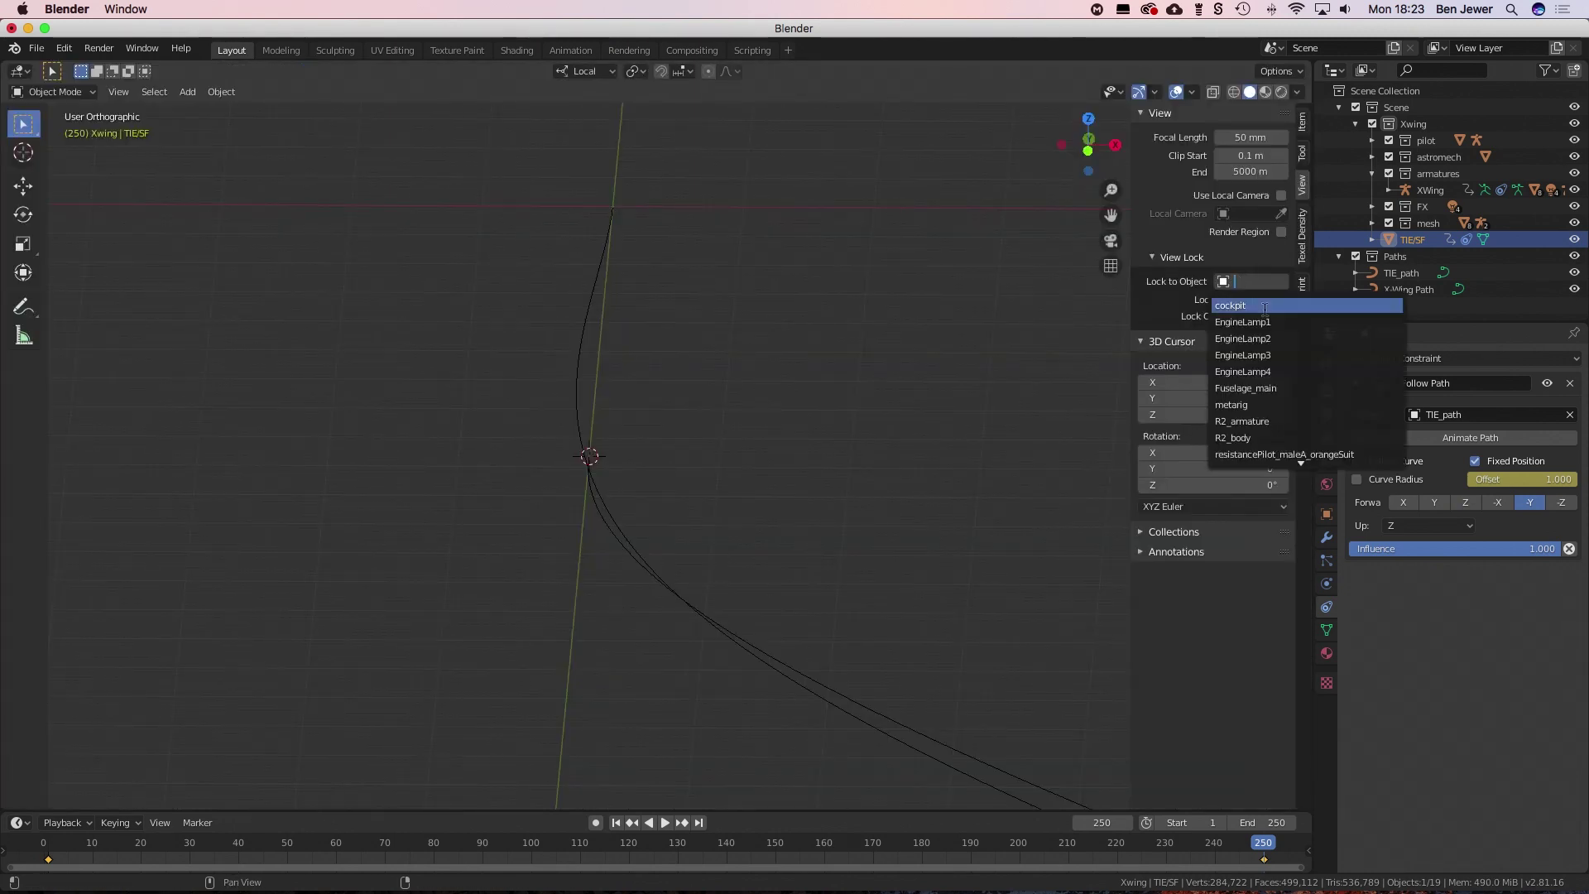
{"action": "left_click", "coordinate": [1267, 419]}
{"action": "key", "text": "space"}
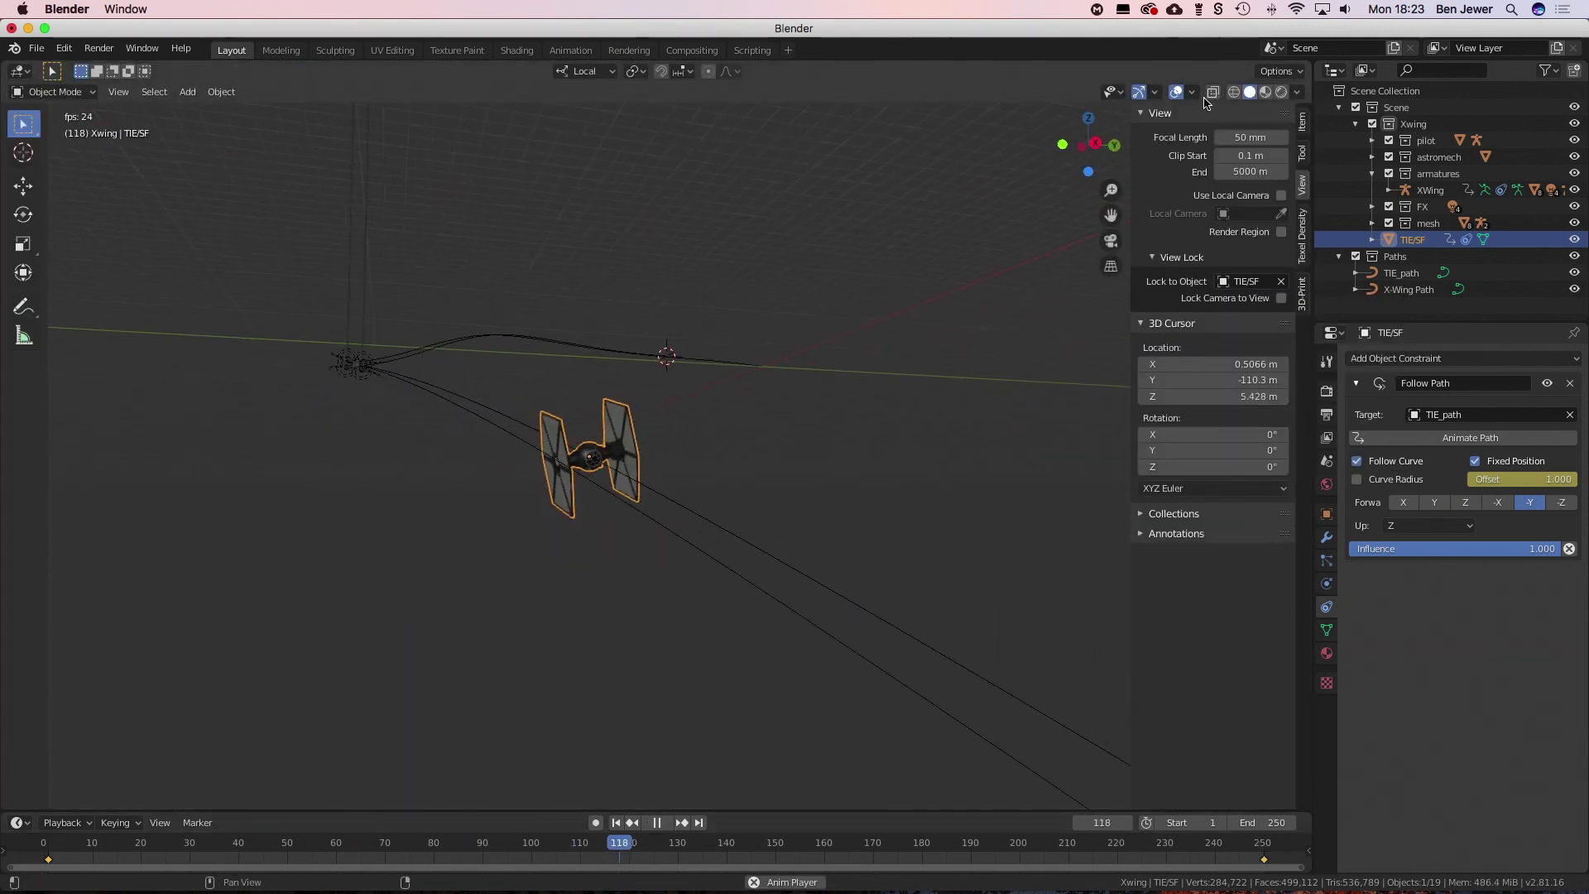
- Stop playback at frame 81, clear the view lock, and select TIE_path
{"action": "left_click", "coordinate": [416, 850]}
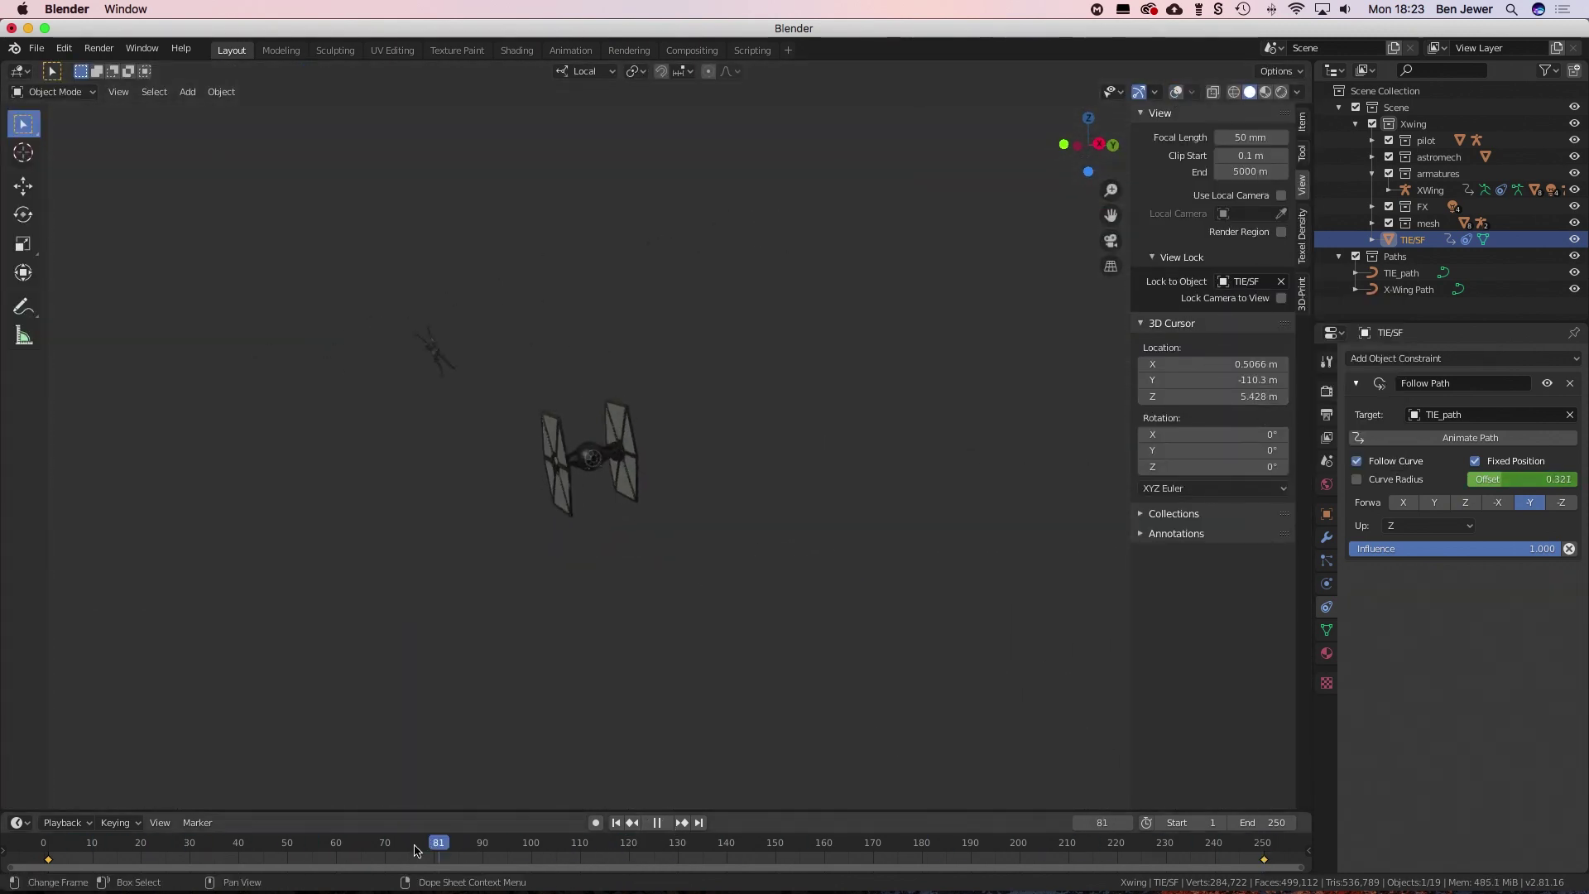
{"action": "key", "text": "space"}
{"action": "left_click", "coordinate": [1282, 281]}
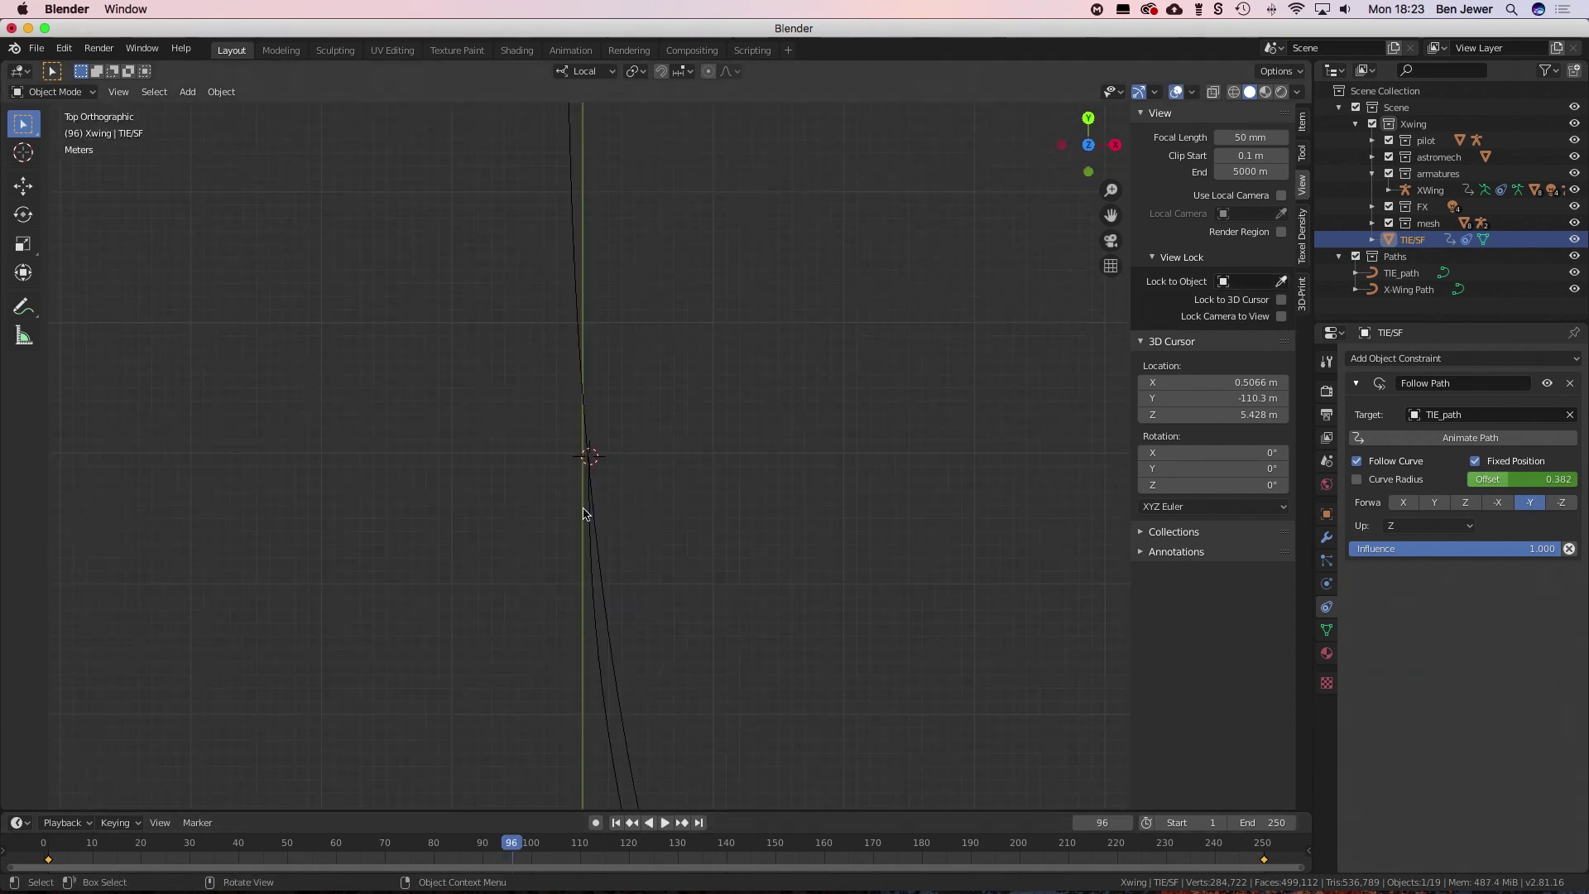
{"action": "left_click", "coordinate": [582, 389]}
{"action": "middle_click_drag", "start_coordinate": [685, 386], "coordinate": [957, 554]}
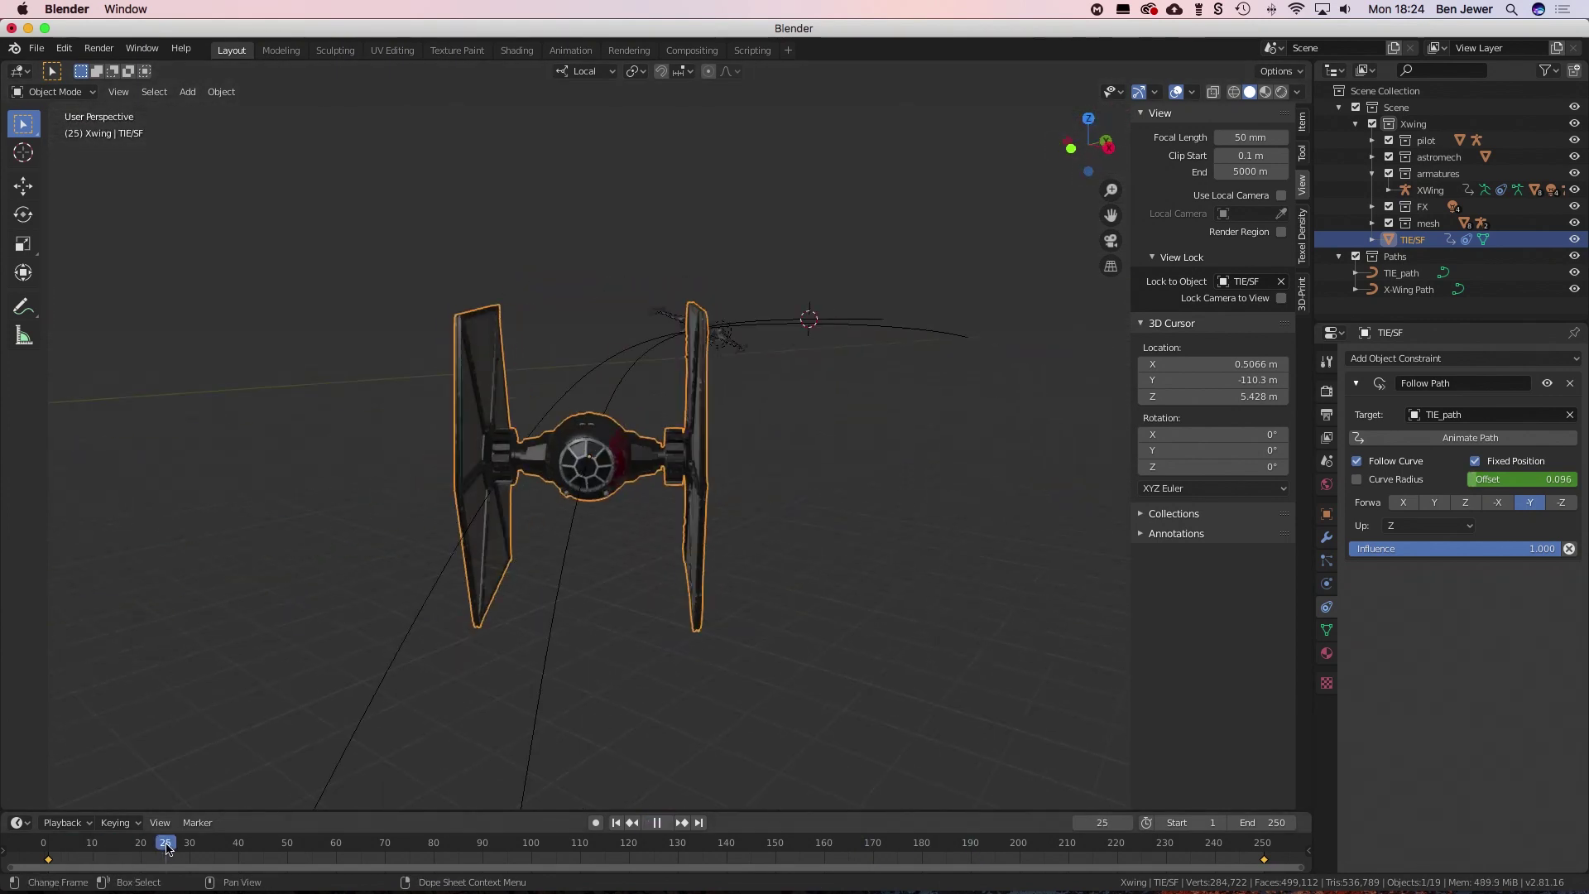
- Extrude a new TIE_path end point, move it further out, and replay from frame 61
{"action": "key", "text": "Tab"}
{"action": "middle_click_drag", "start_coordinate": [792, 500], "coordinate": [415, 493]}
{"action": "key", "text": "e"}
{"action": "left_click", "coordinate": [629, 422]}
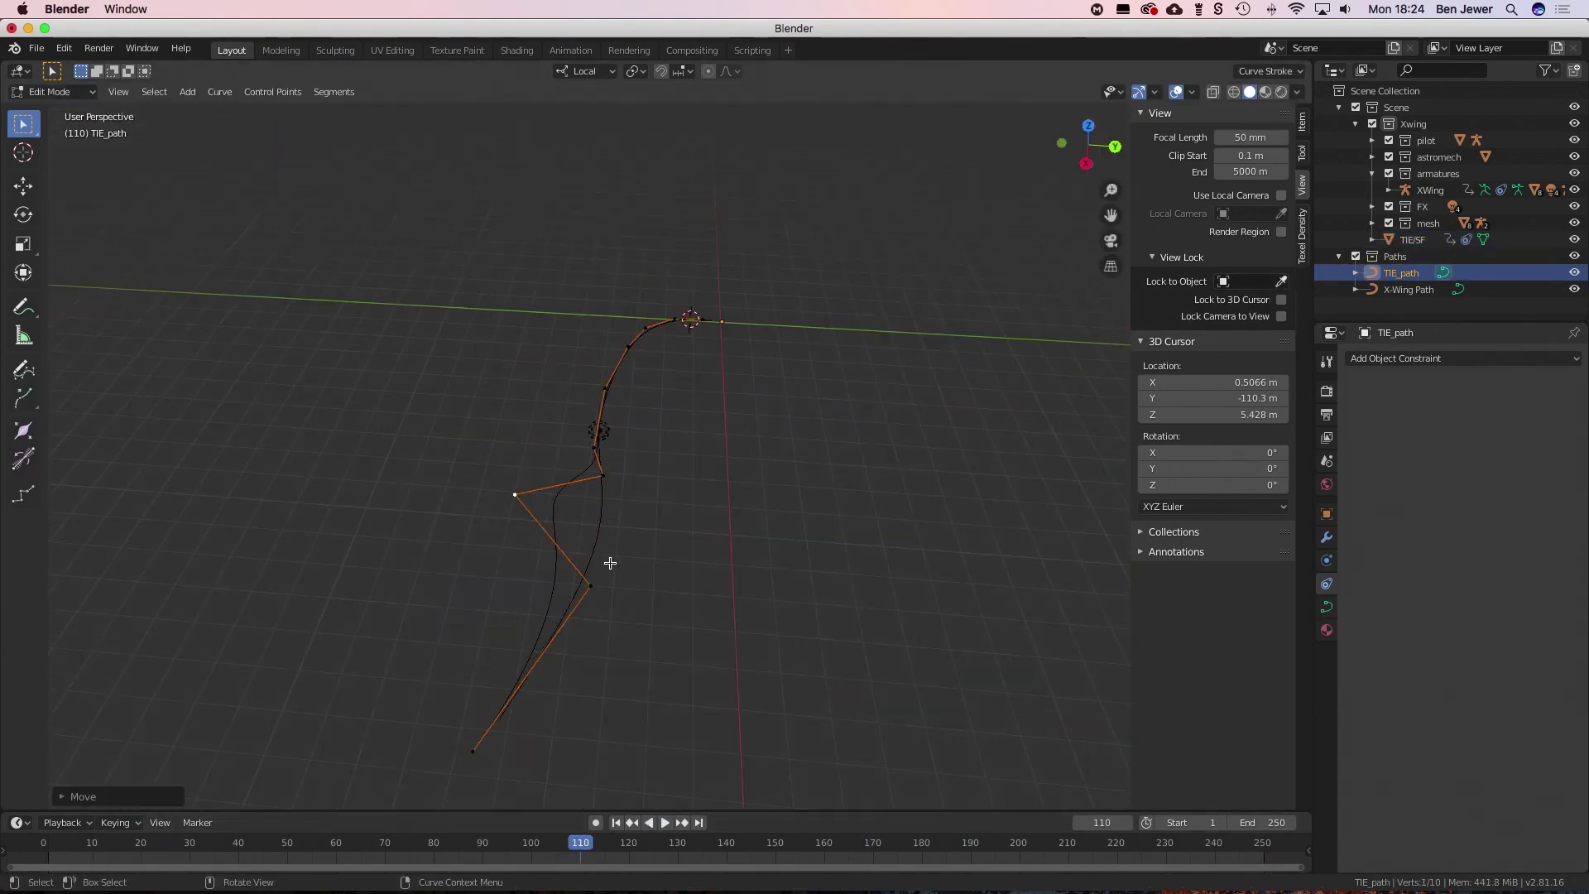
{"action": "key", "text": "g"}
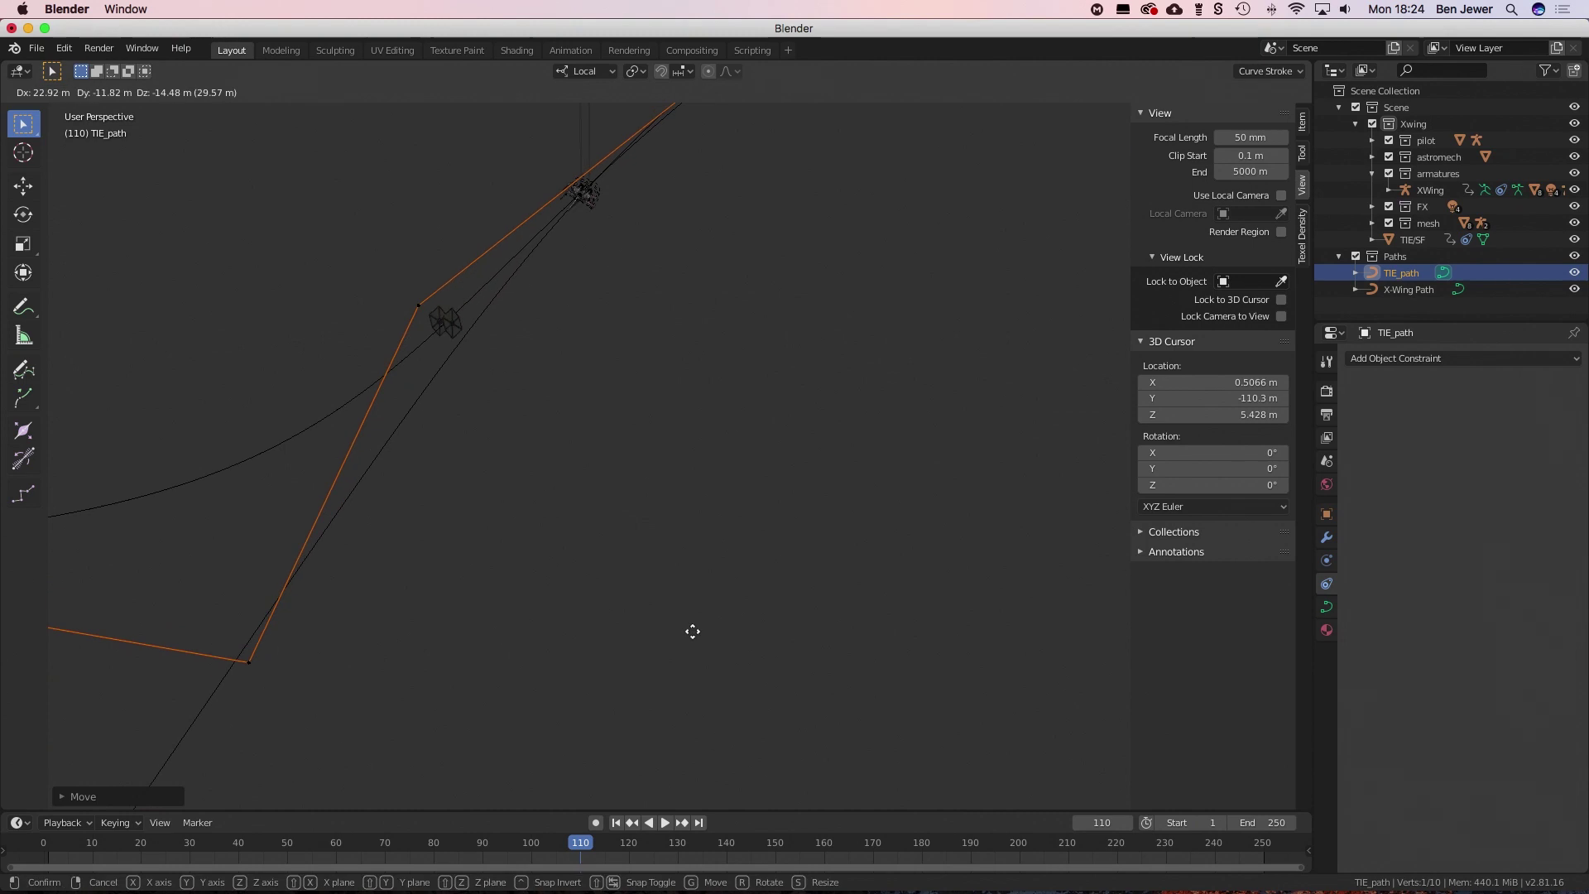
{"action": "key", "text": "Tab"}
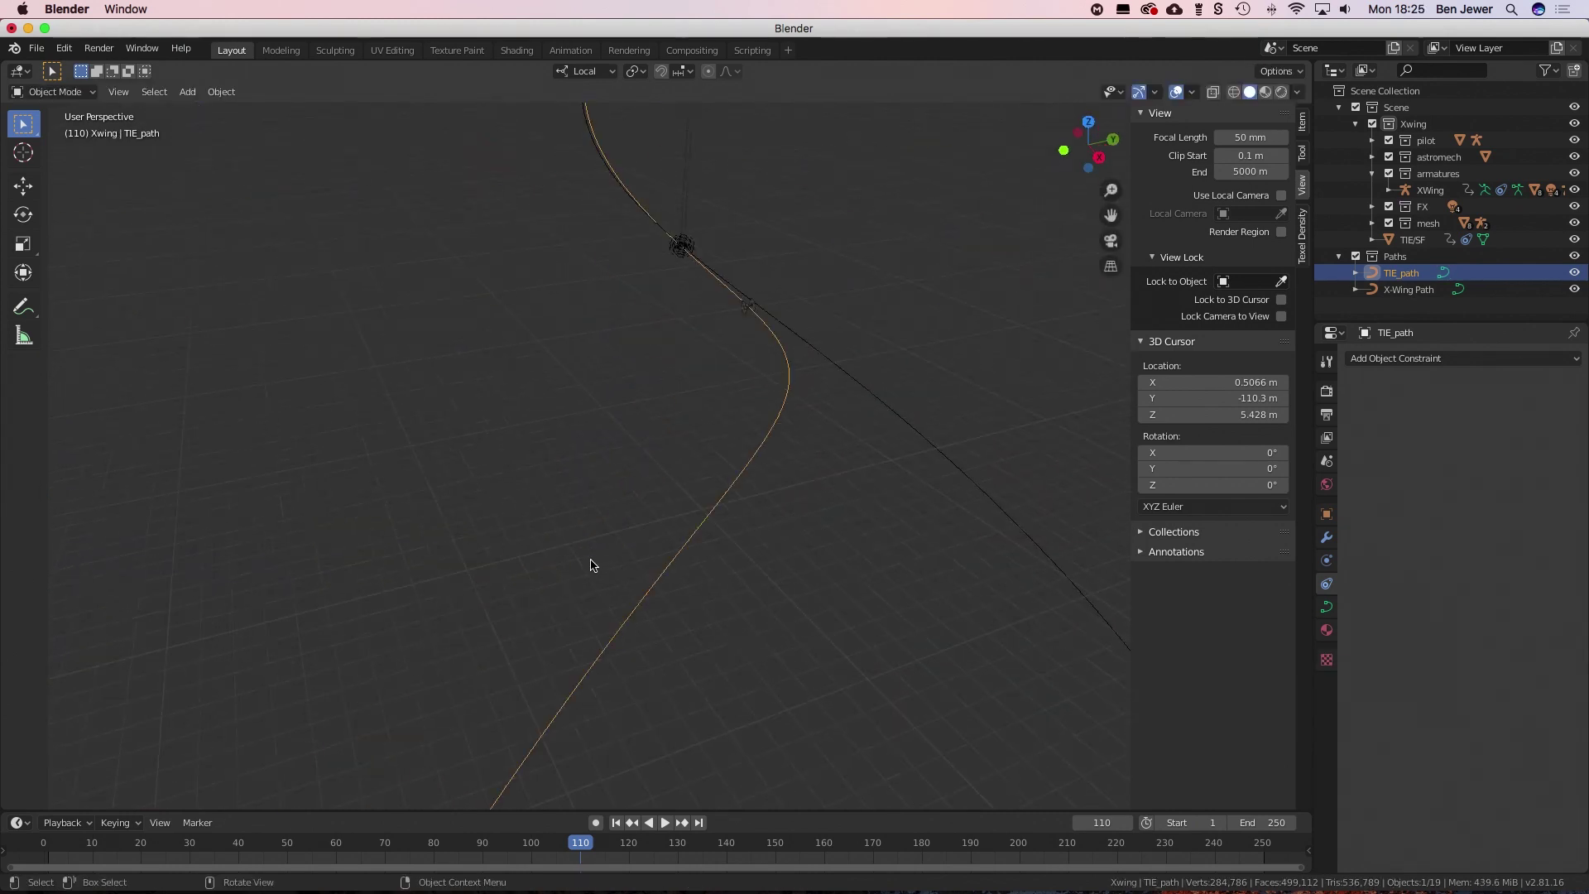
{"action": "key", "text": "space"}
{"action": "left_click", "coordinate": [335, 844]}
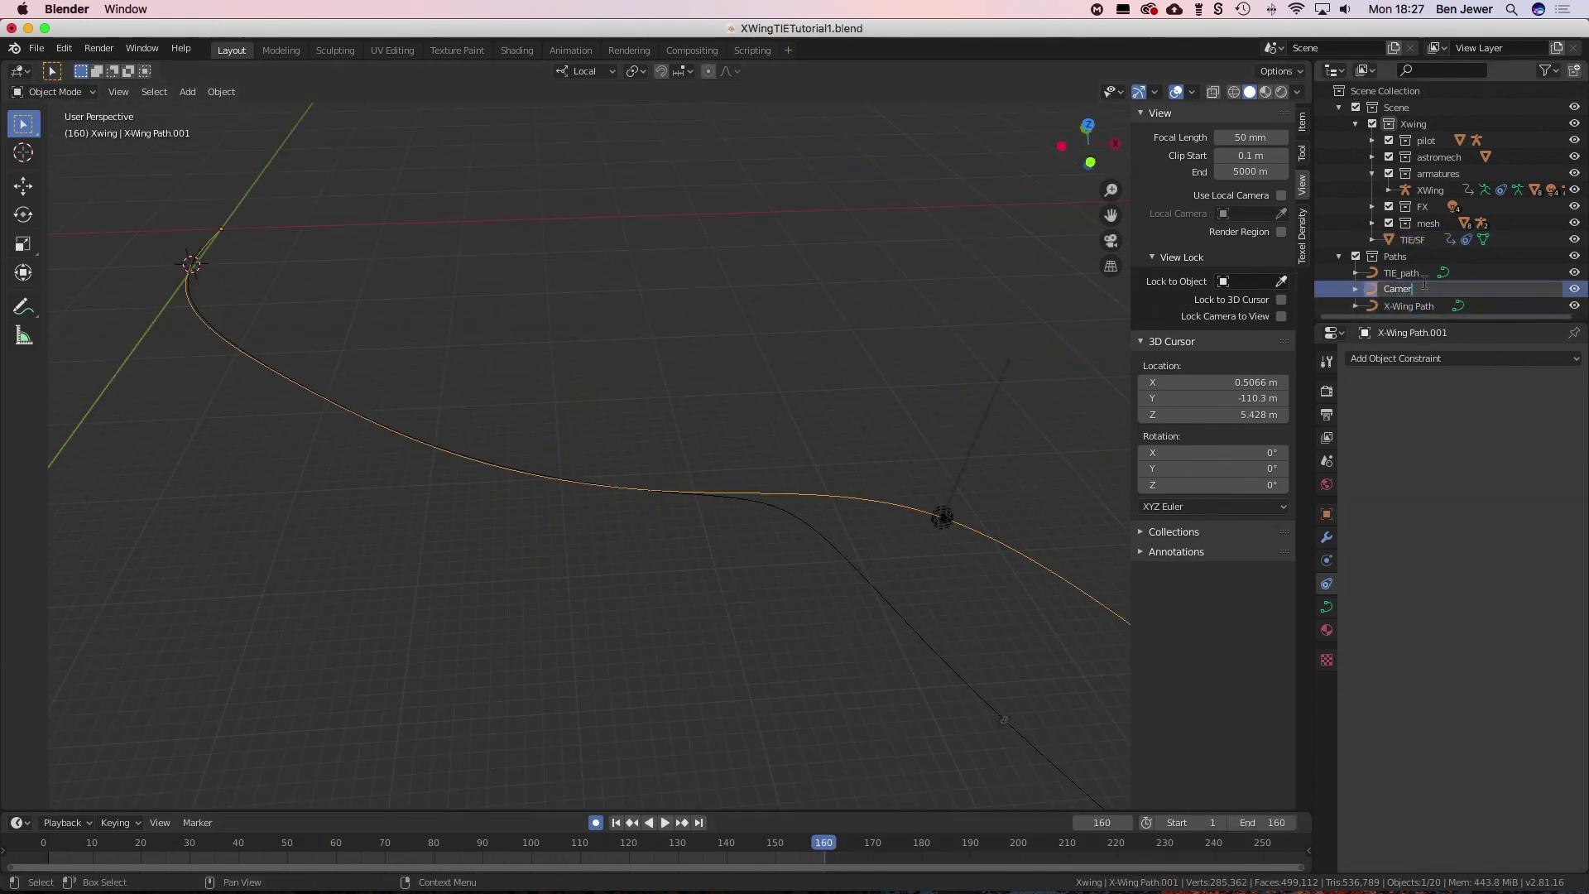
- Add a camera to the scene and look through it
{"action": "key", "text": "shift+a"}
{"action": "left_click", "coordinate": [444, 614]}
{"action": "left_click", "coordinate": [1358, 125]}
{"action": "left_click", "coordinate": [1358, 125]}
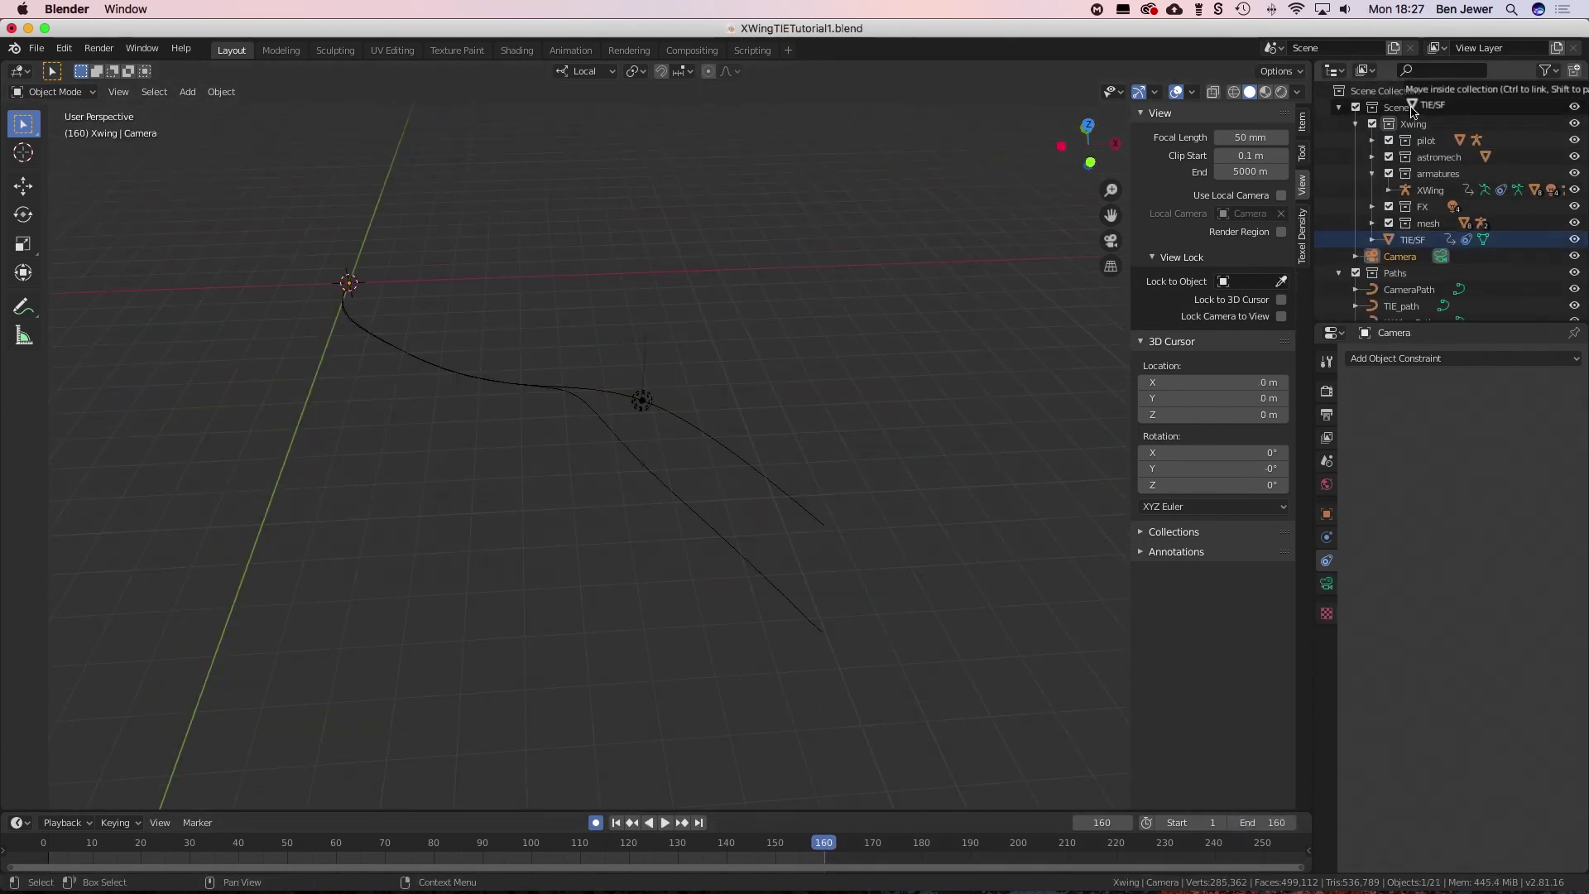
{"action": "left_click", "coordinate": [1358, 124]}
{"action": "key", "text": "KP_0"}
- Clear the camera's rotation and rotate it 18° around its local Z axis
{"action": "key", "text": "alt+r"}
{"action": "key", "text": "KP_3"}
{"action": "key", "text": "shift+Left"}
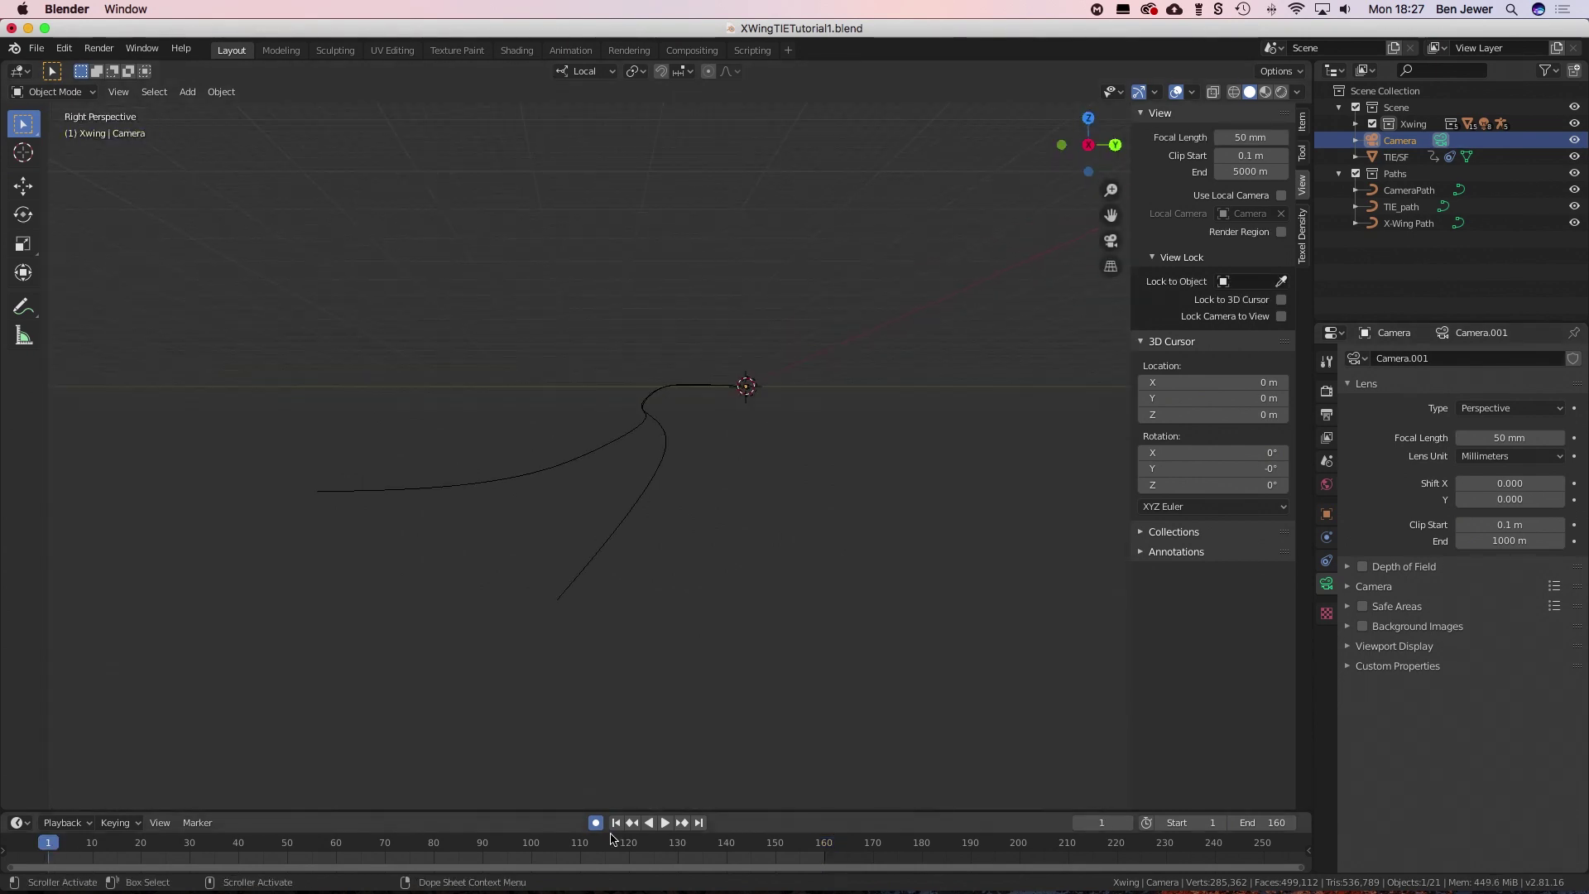
{"action": "key", "text": "KP_5"}
{"action": "middle_click_drag", "start_coordinate": [794, 447], "coordinate": [799, 631]}
{"action": "key", "text": "r"}
{"action": "key", "text": "z"}
{"action": "key", "text": "z"}
{"action": "key", "text": "1"}
{"action": "key", "text": "8"}
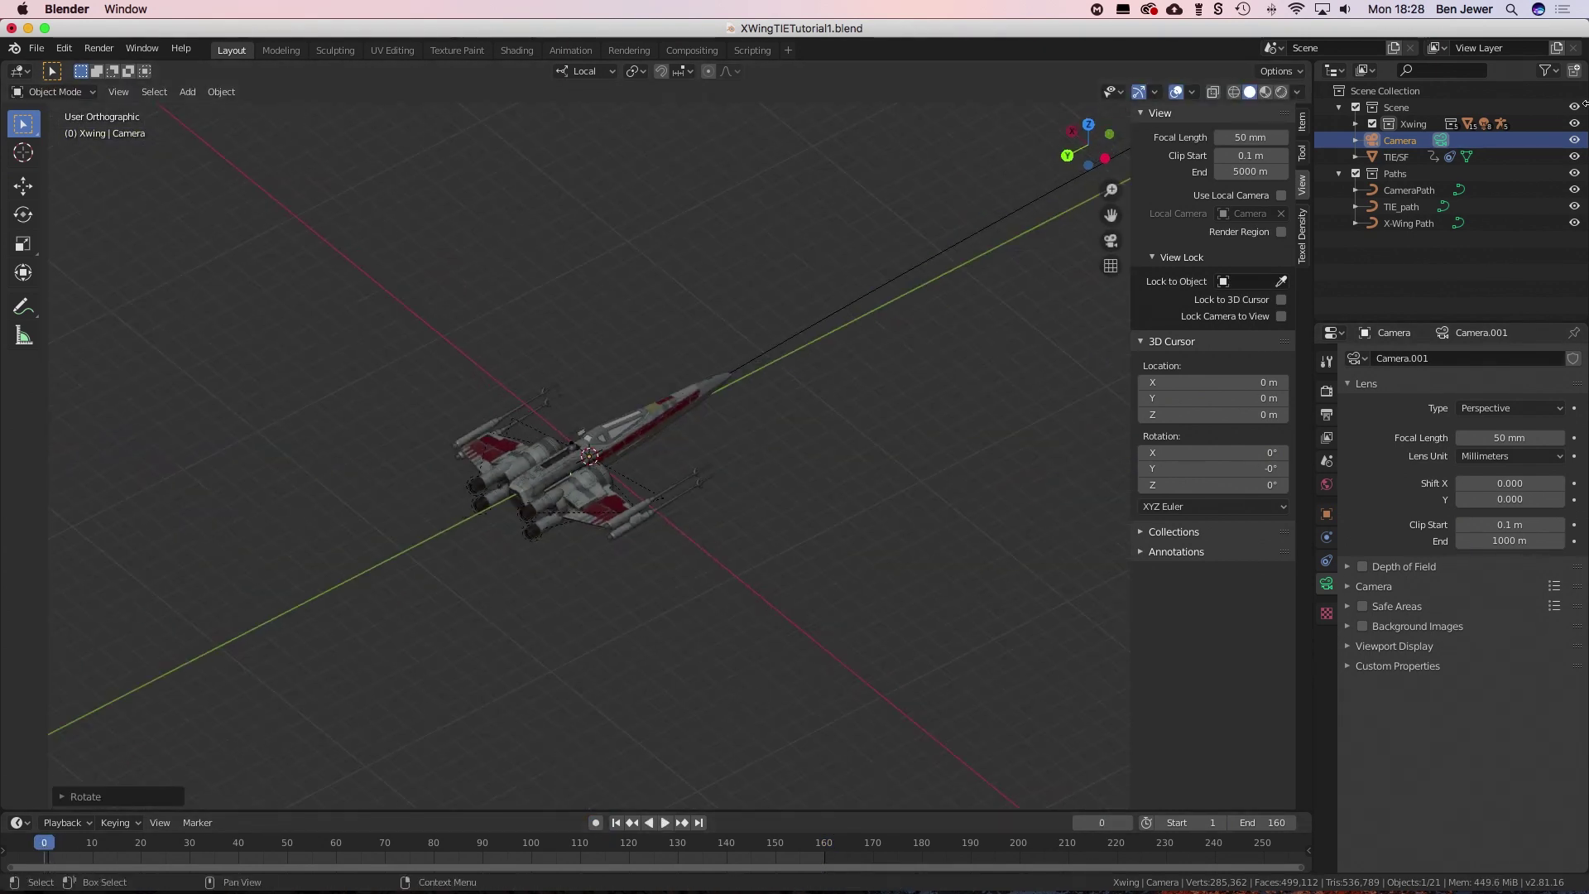
- View through the camera on its path and start editing the CameraPath curve
{"action": "scroll", "coordinate": [780, 429], "scroll_direction": "down", "scroll_amount": 5}
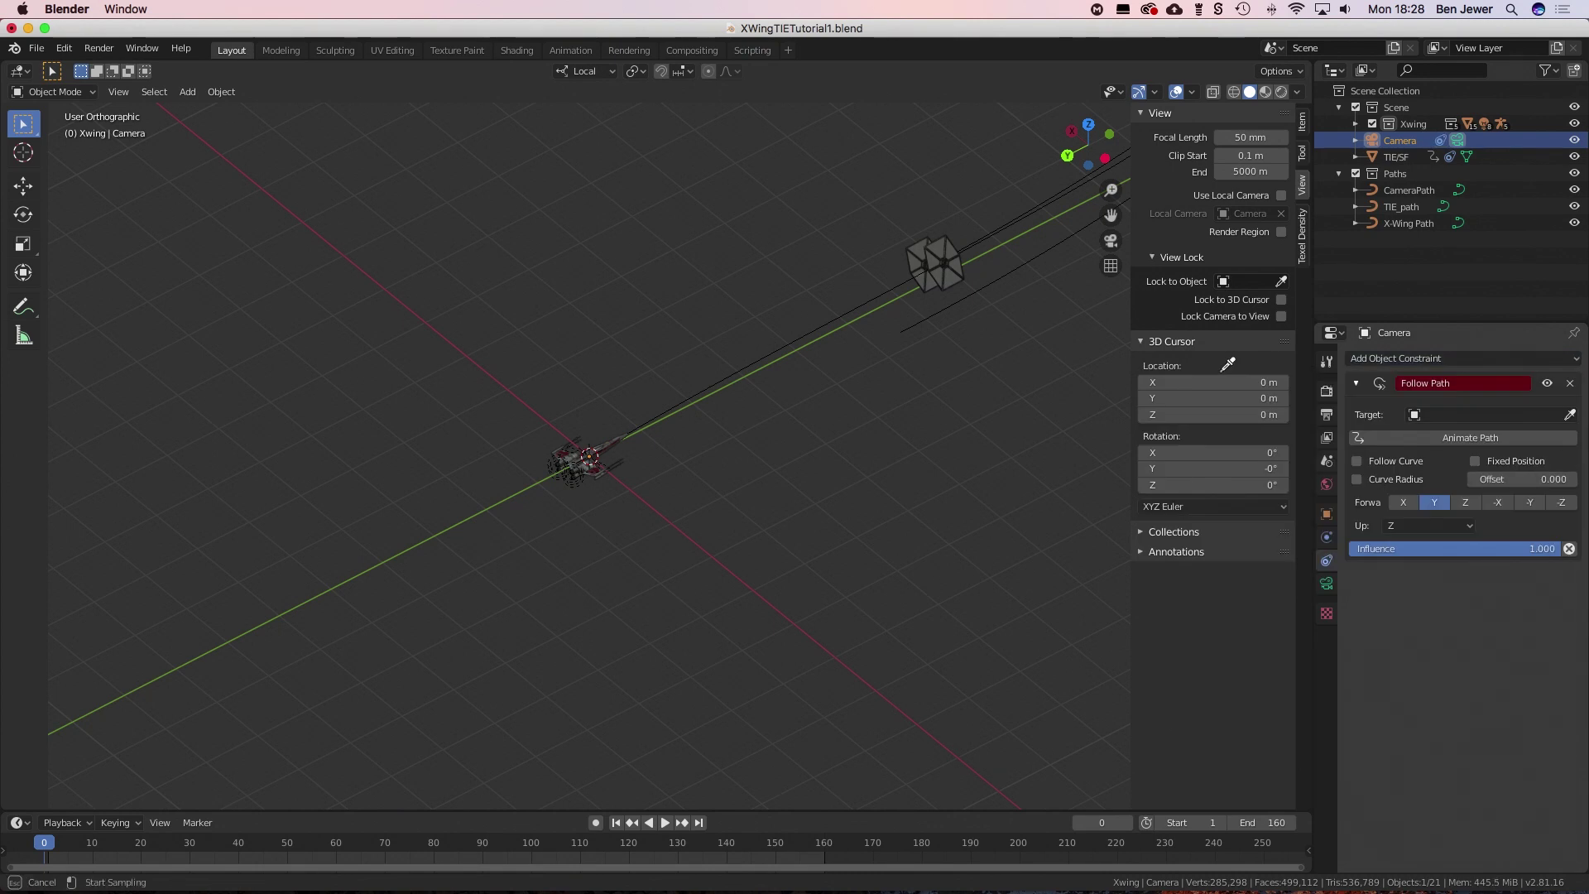
{"action": "key", "text": "KP_0"}
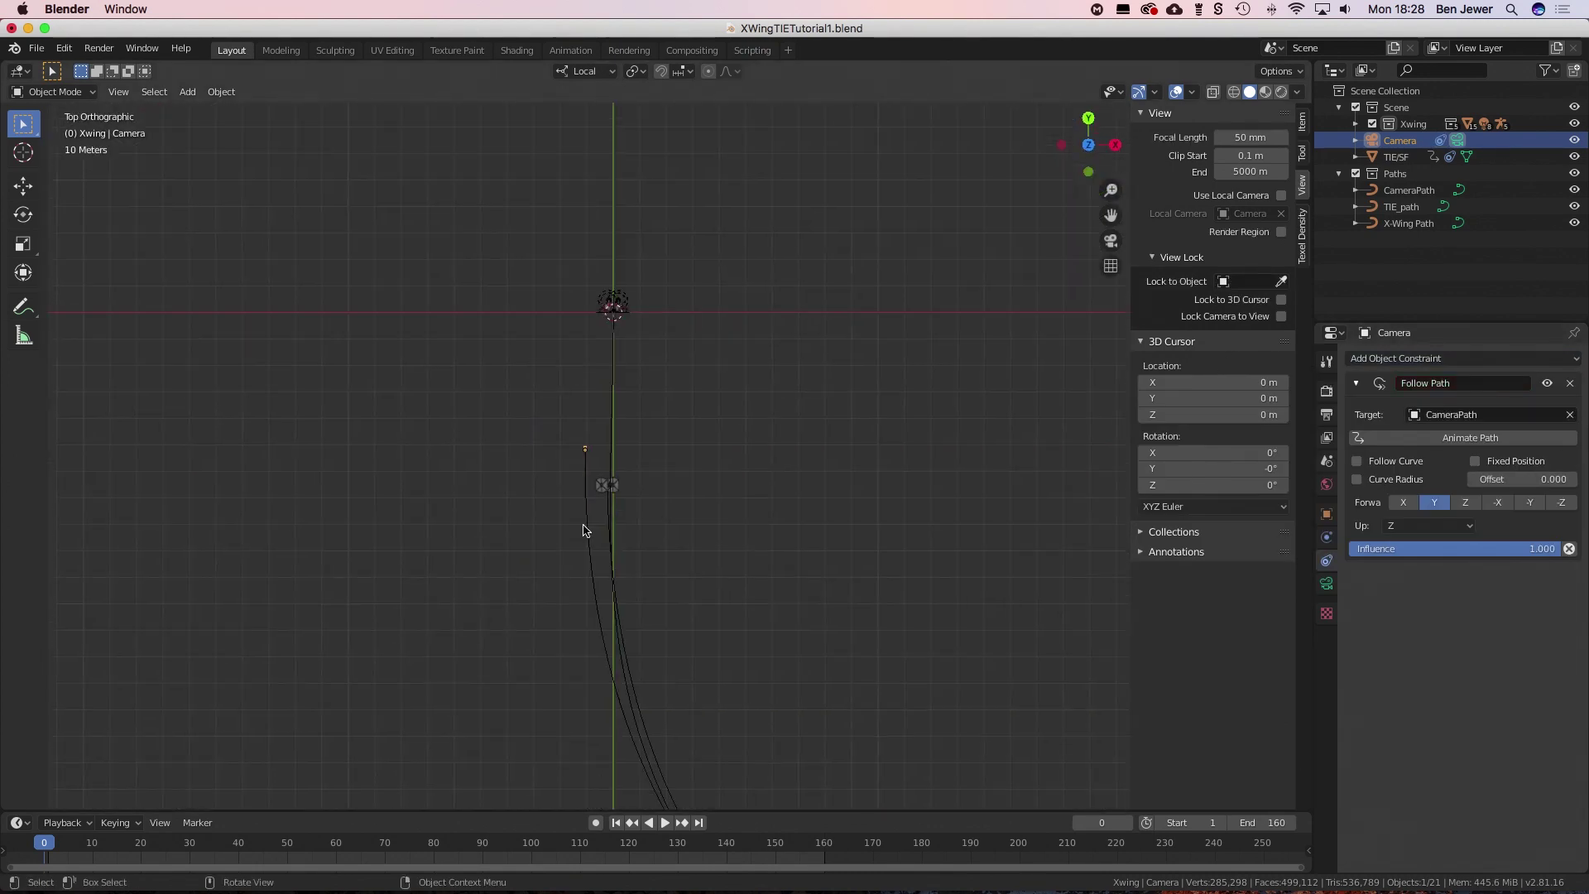
{"action": "left_click", "coordinate": [584, 530]}
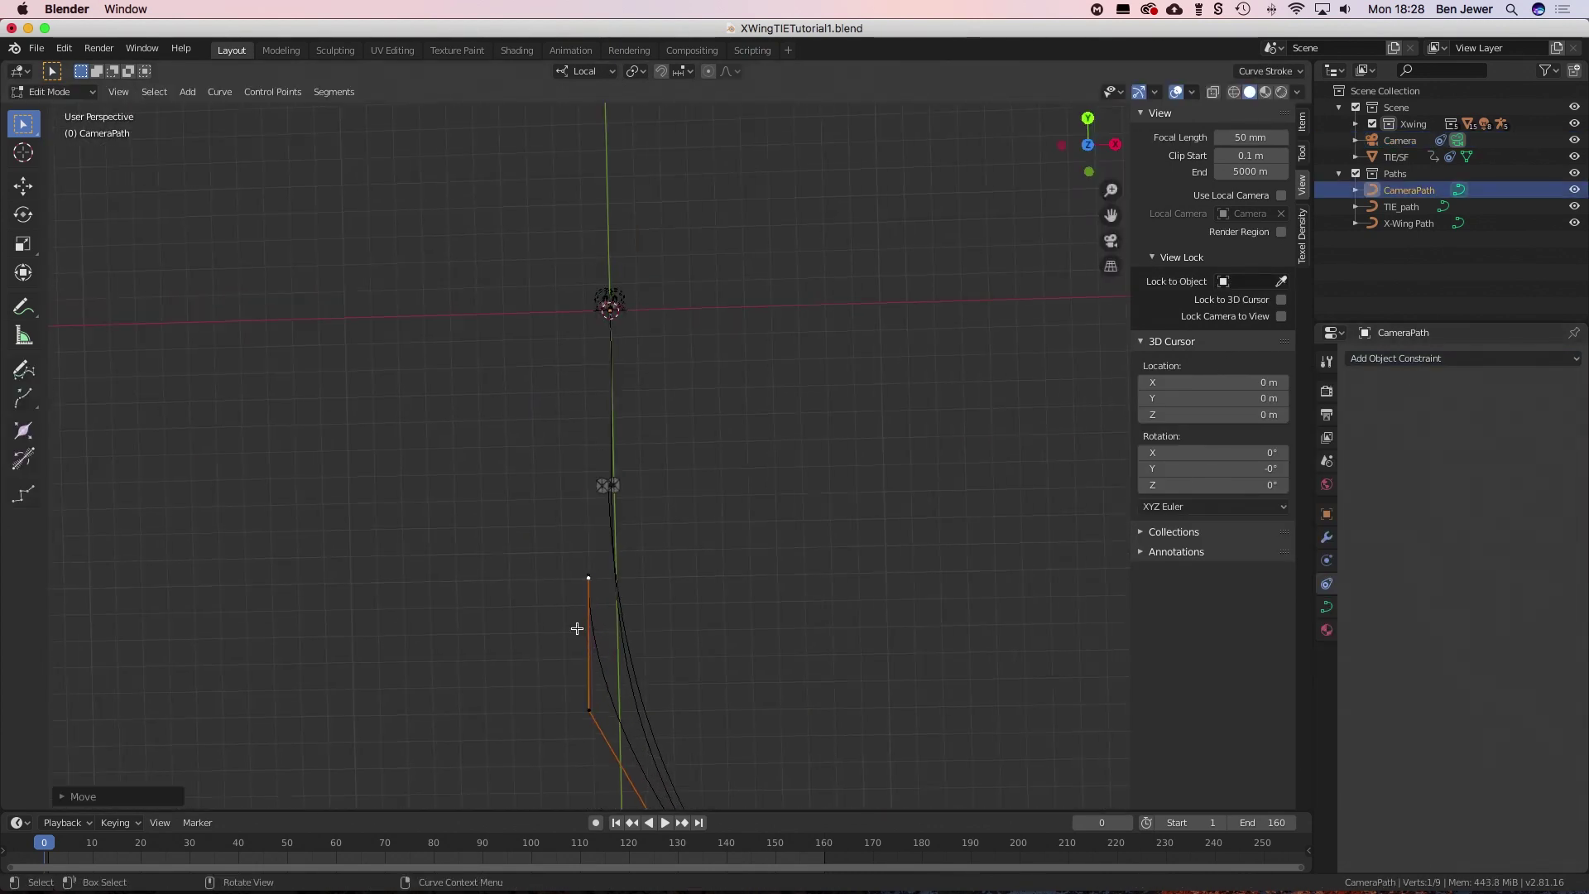
{"action": "key", "text": "KP_0"}
{"action": "key", "text": "Tab"}
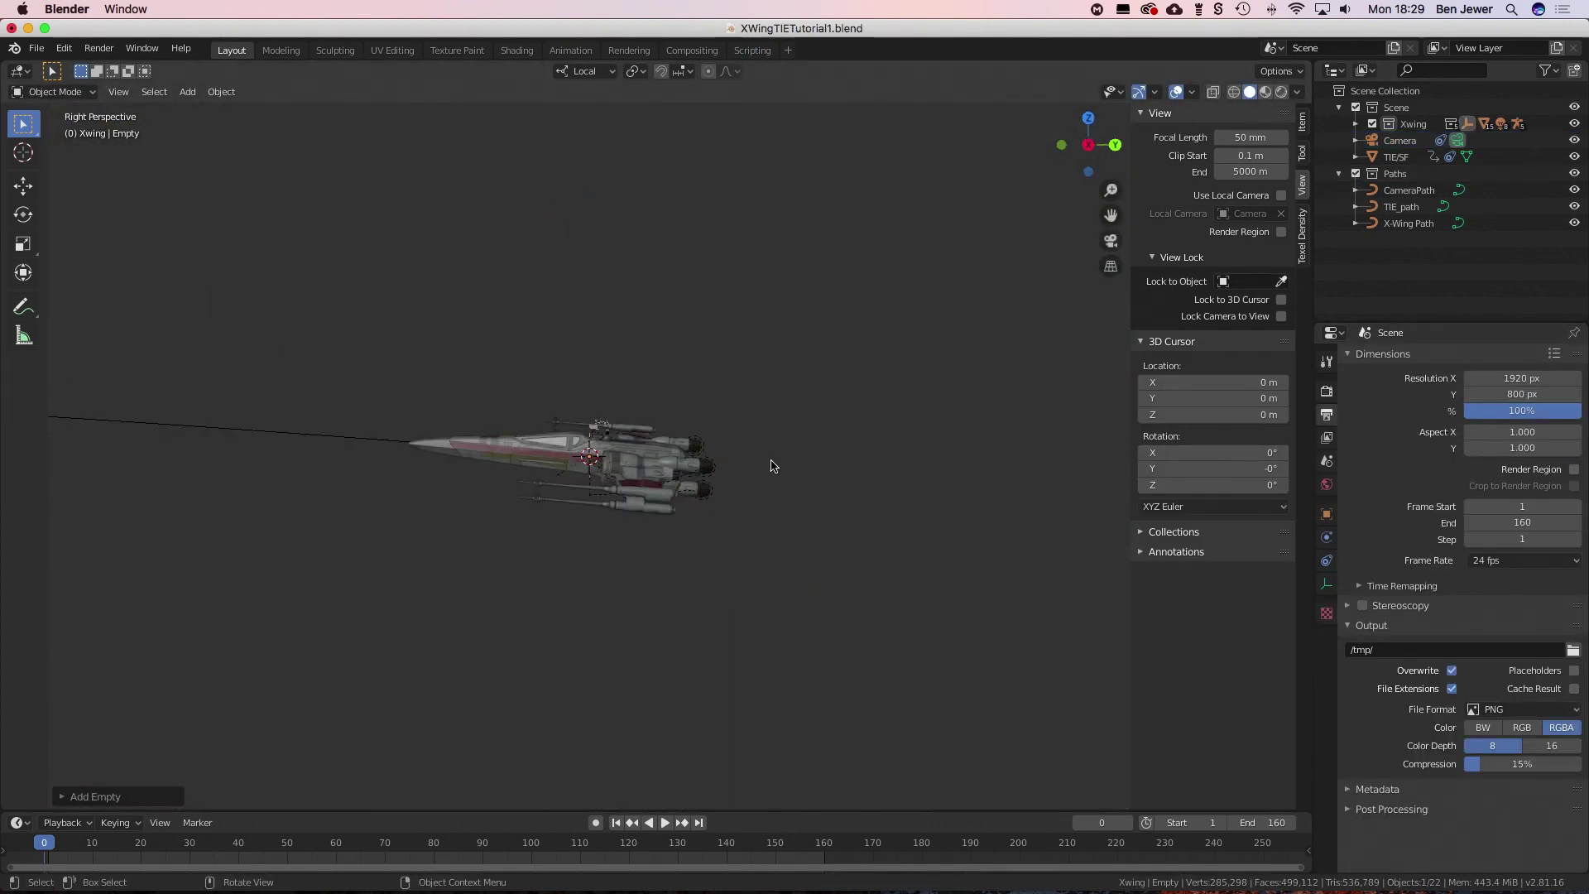
- Give the camera a Track To constraint aimed at the Empty, tracking axis -Y
{"action": "middle_click_drag", "start_coordinate": [771, 466], "coordinate": [836, 389]}
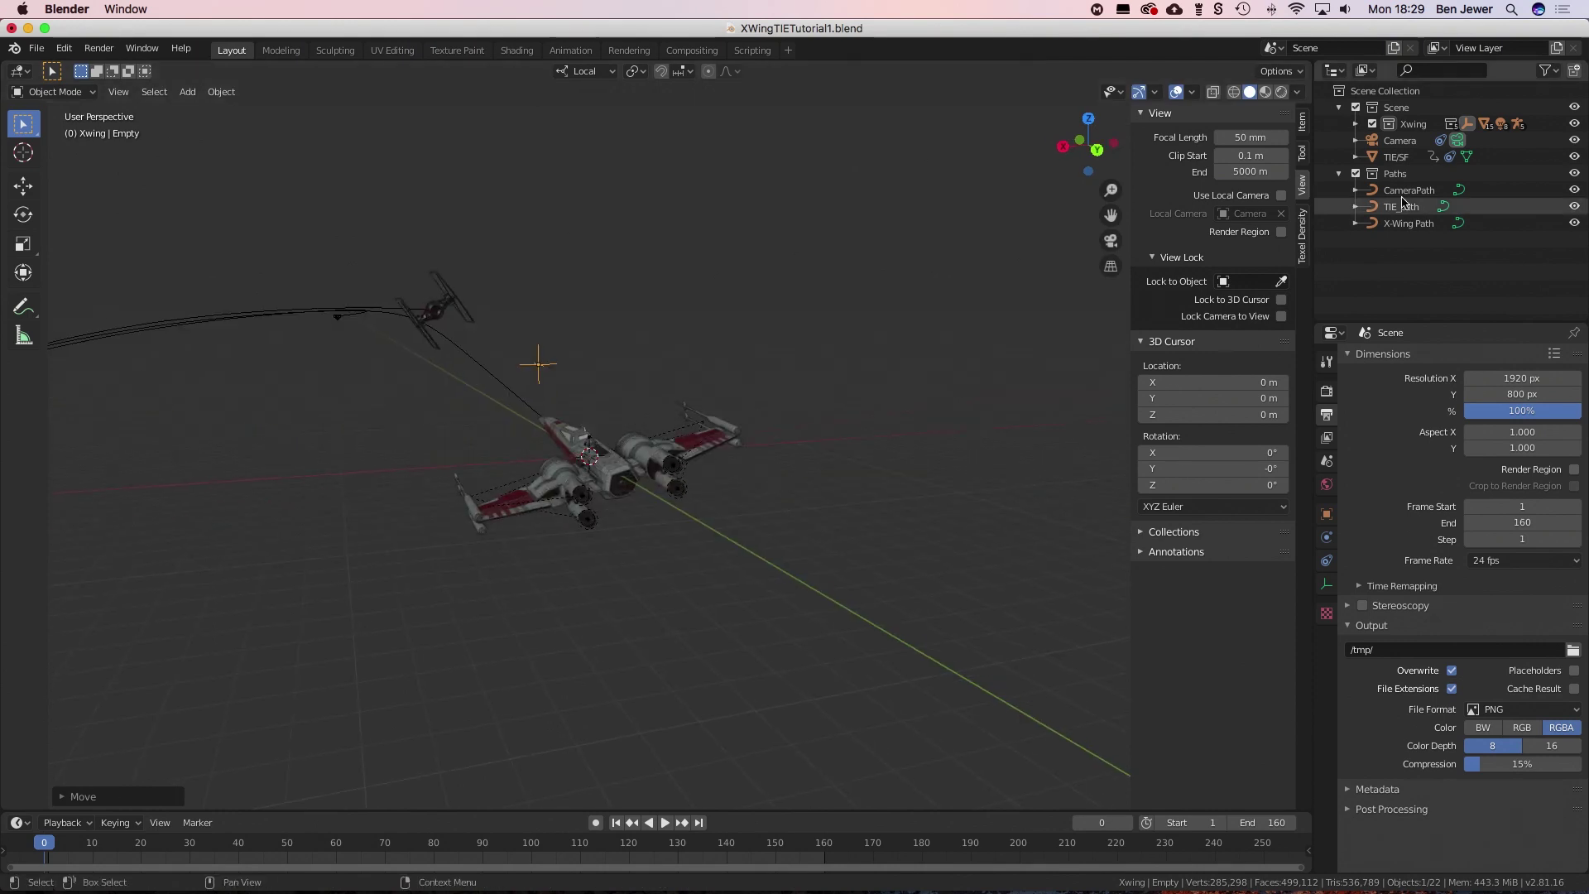
{"action": "left_click", "coordinate": [1399, 140]}
{"action": "left_click", "coordinate": [1326, 561]}
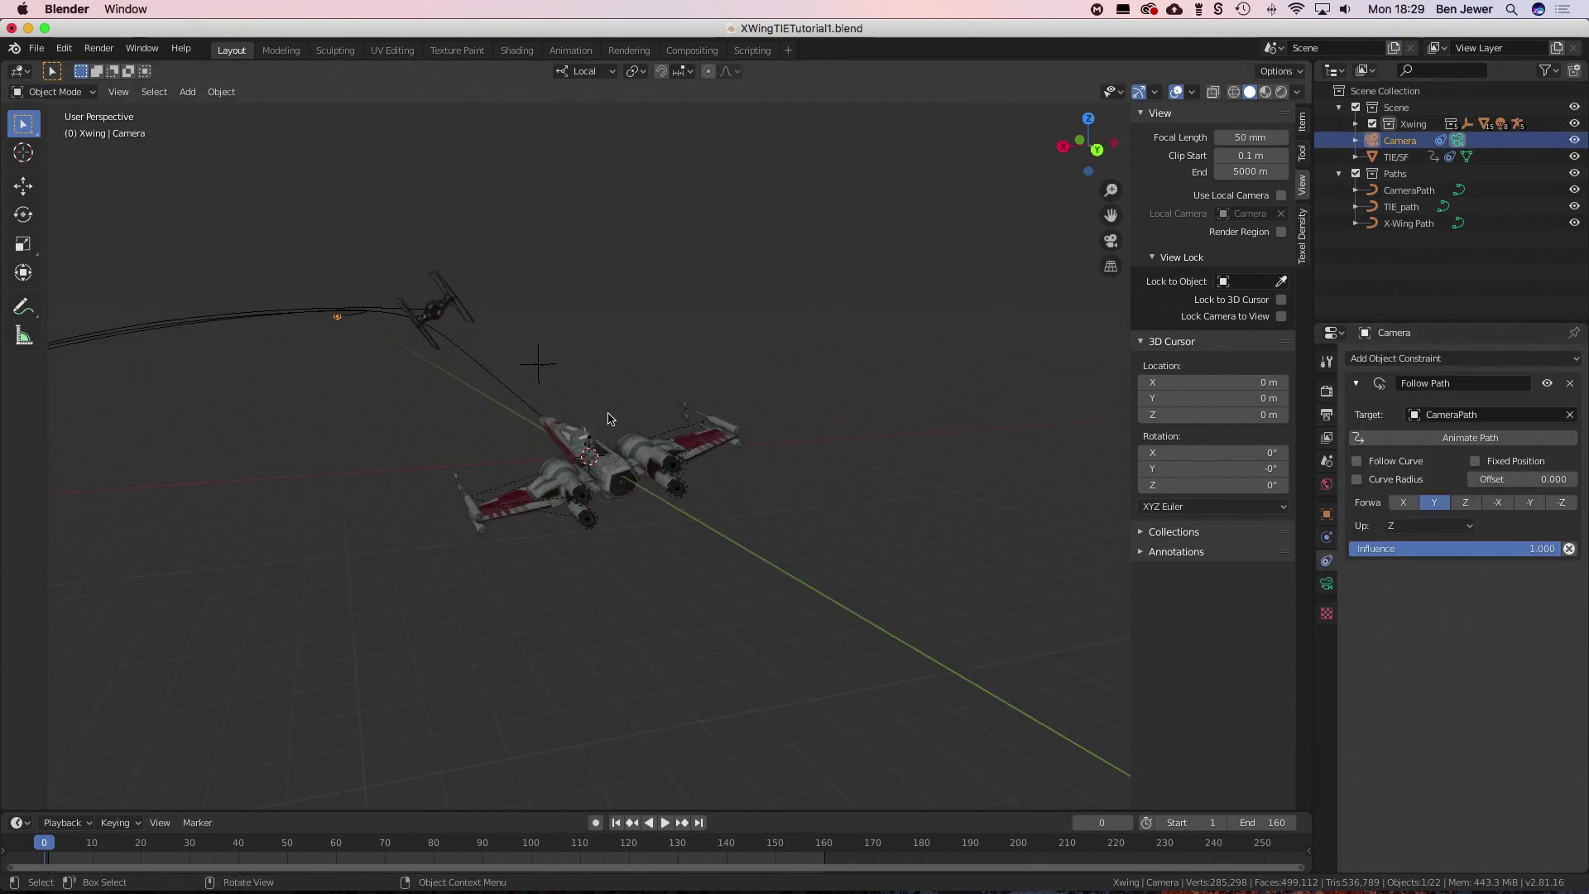
{"action": "key", "text": "ctrl+shift+c"}
{"action": "left_click", "coordinate": [613, 347]}
{"action": "left_click", "coordinate": [1530, 632]}
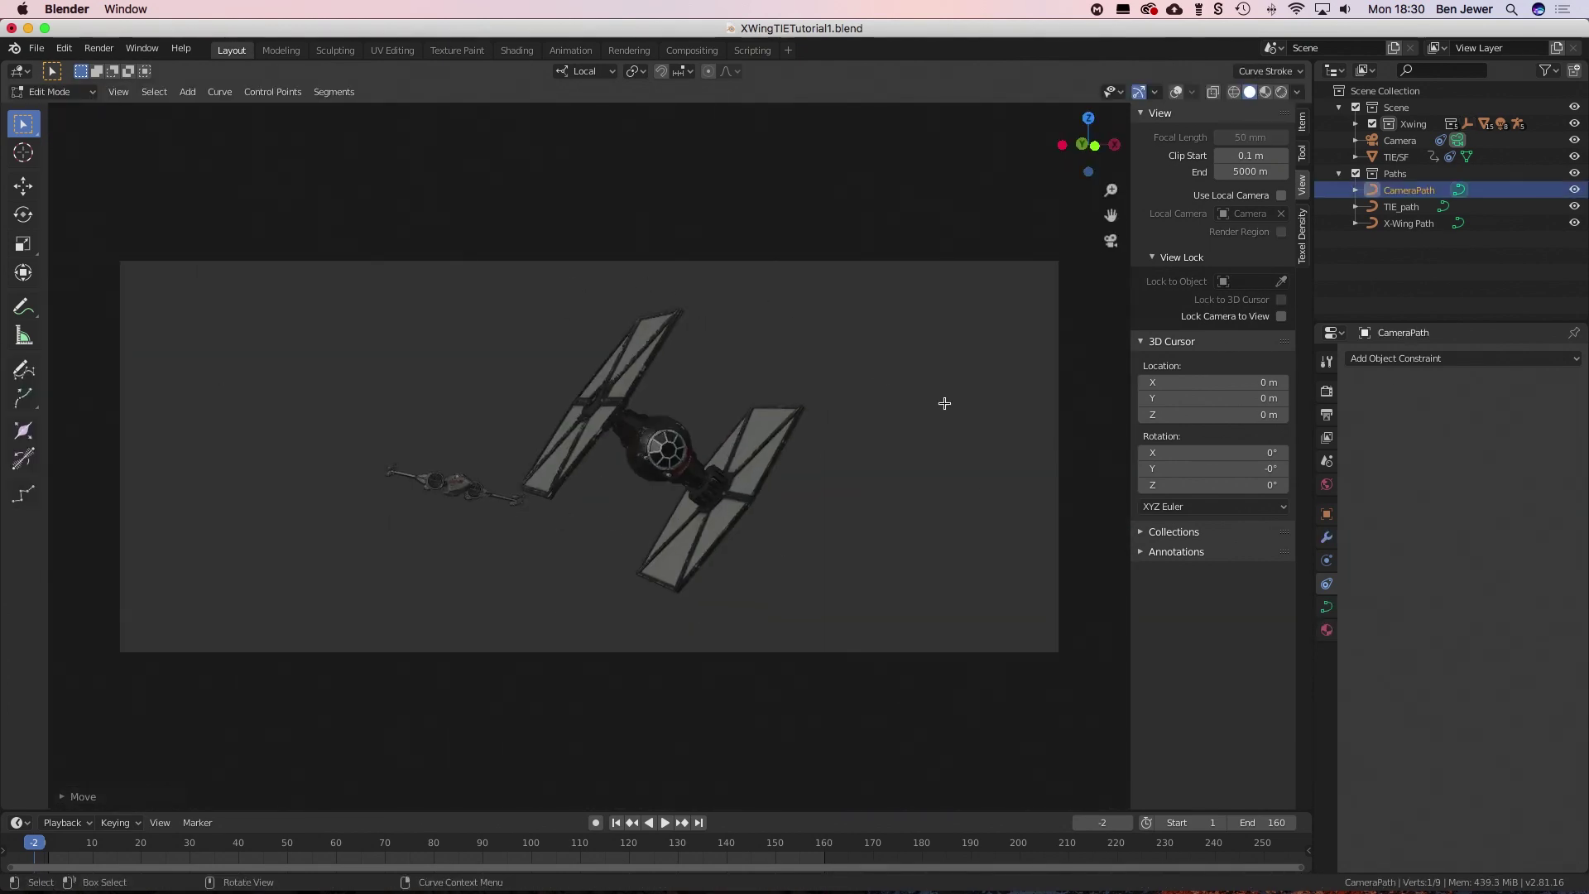
- Make the camera active in object mode and play the chase through its view
{"action": "middle_click_drag", "start_coordinate": [944, 403], "coordinate": [759, 420]}
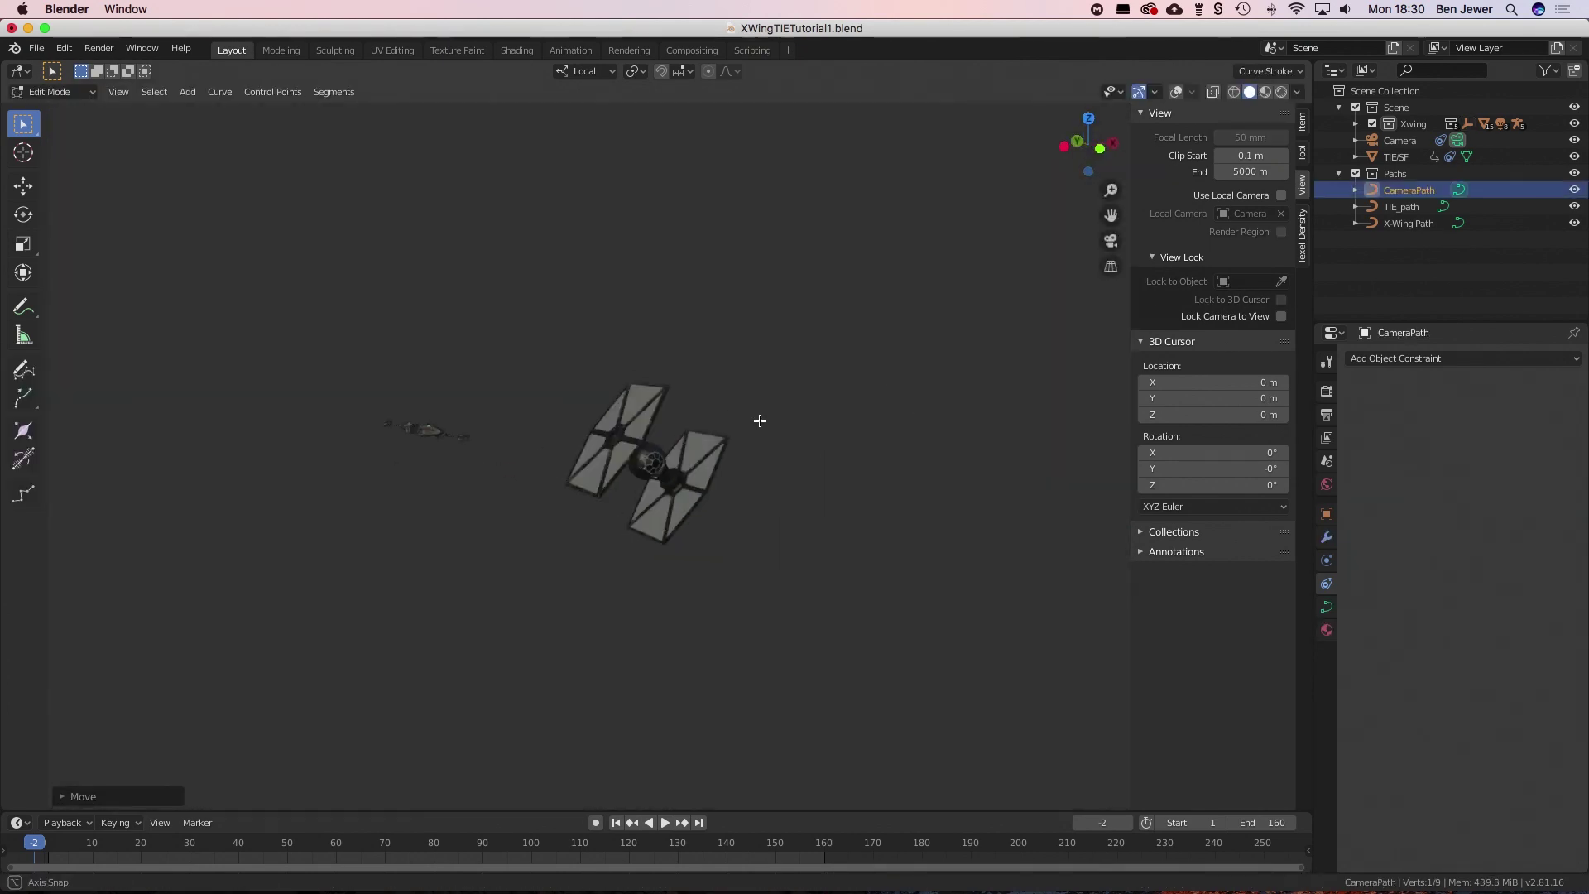
{"action": "left_click", "coordinate": [662, 462]}
{"action": "left_click", "coordinate": [1400, 140]}
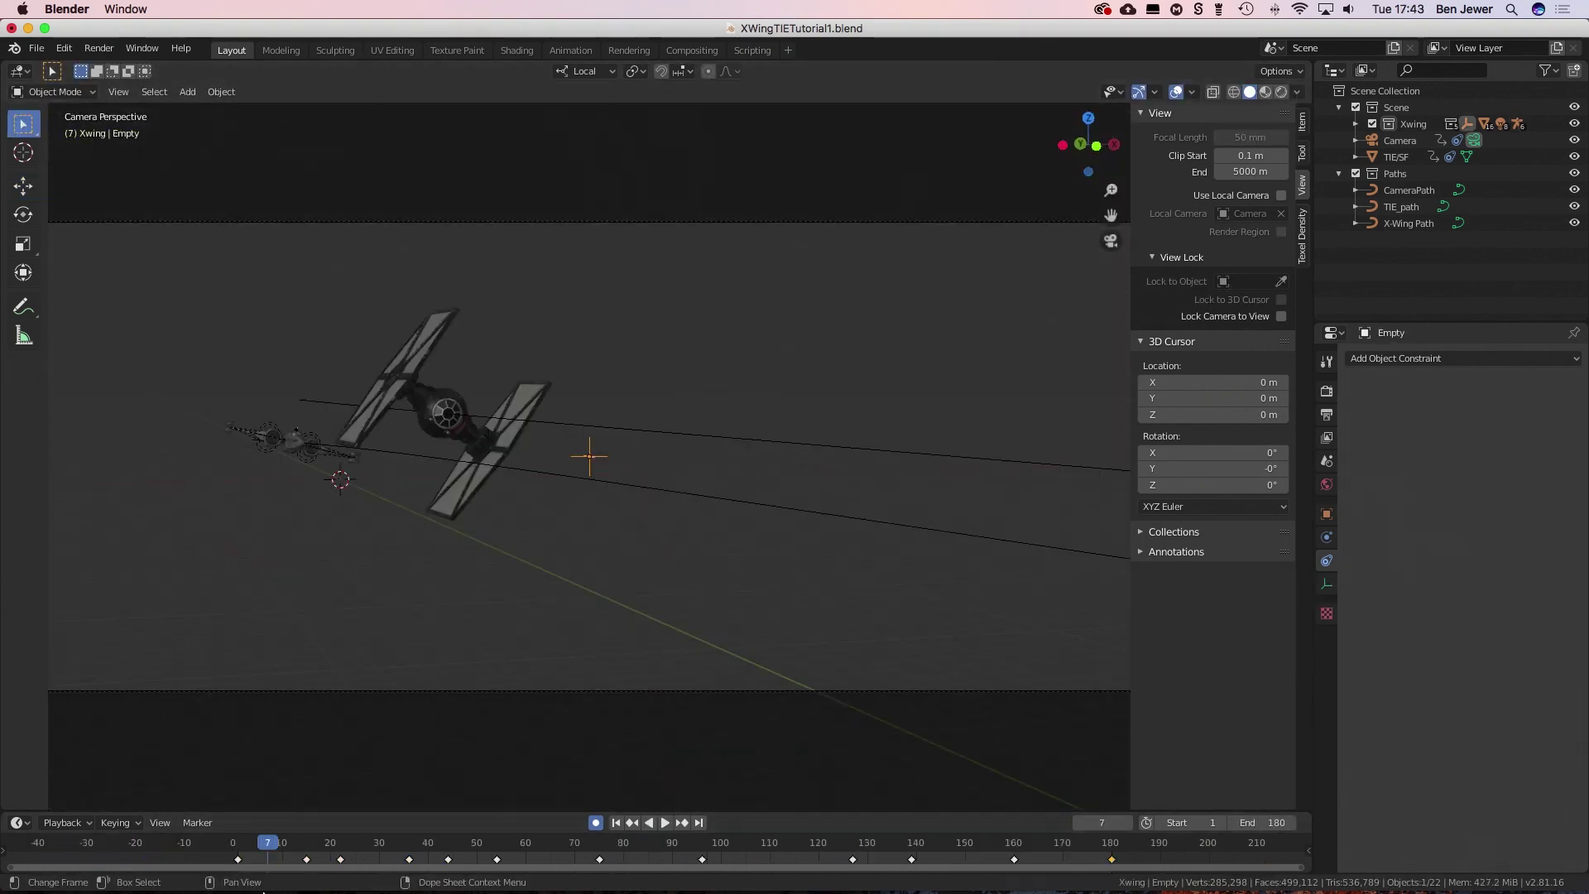
{"action": "key", "text": "space"}
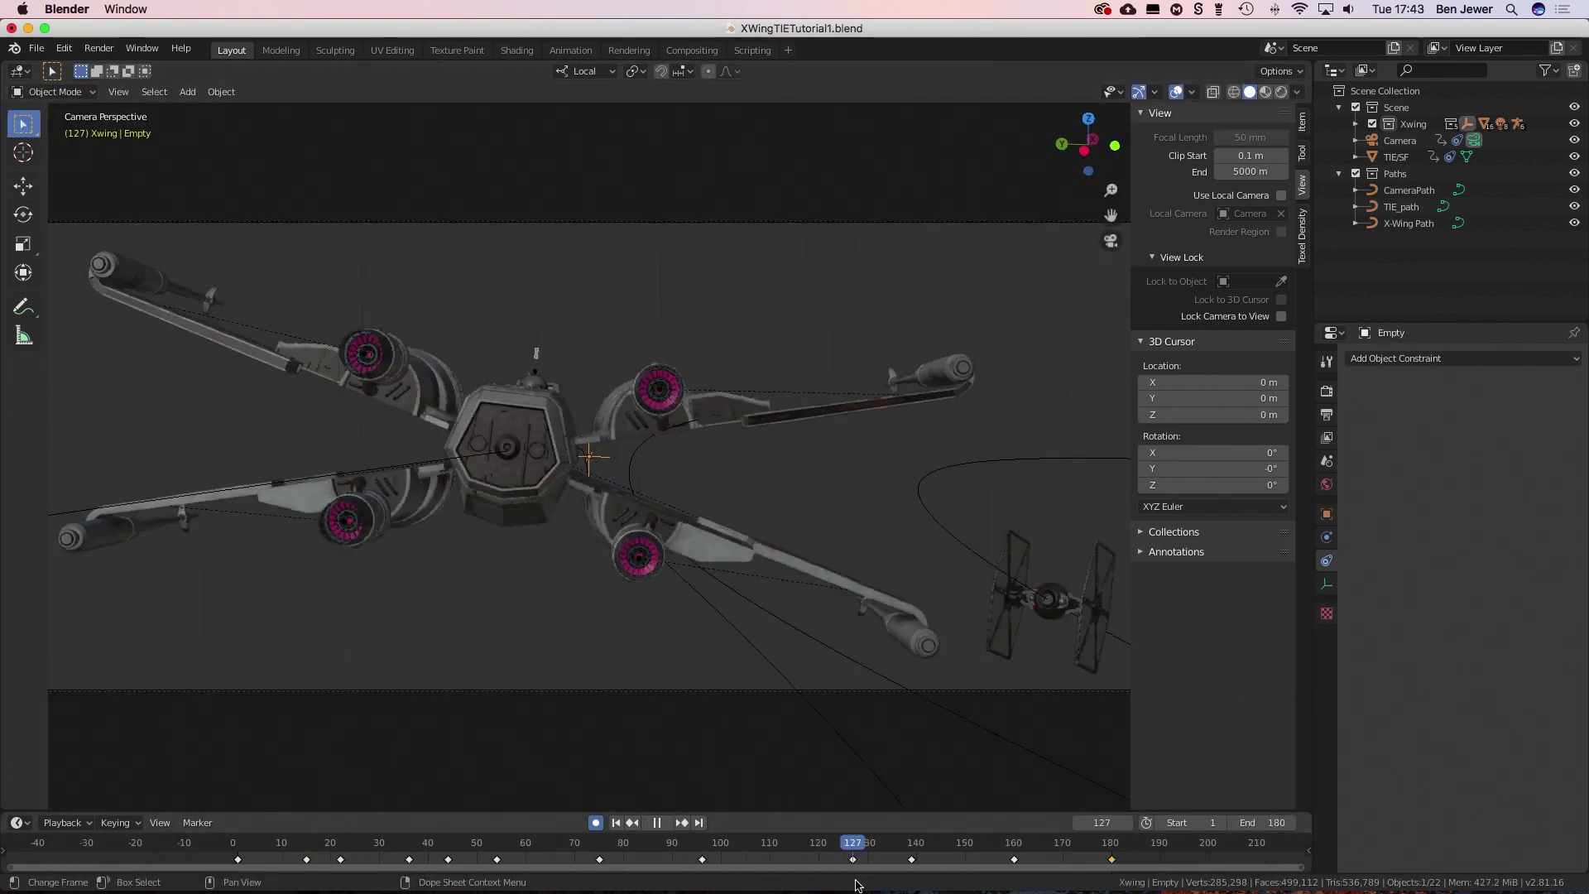
- Stop playback and set the colour management look to High Contrast
{"action": "key", "text": "shift+Left"}
{"action": "key", "text": "space"}
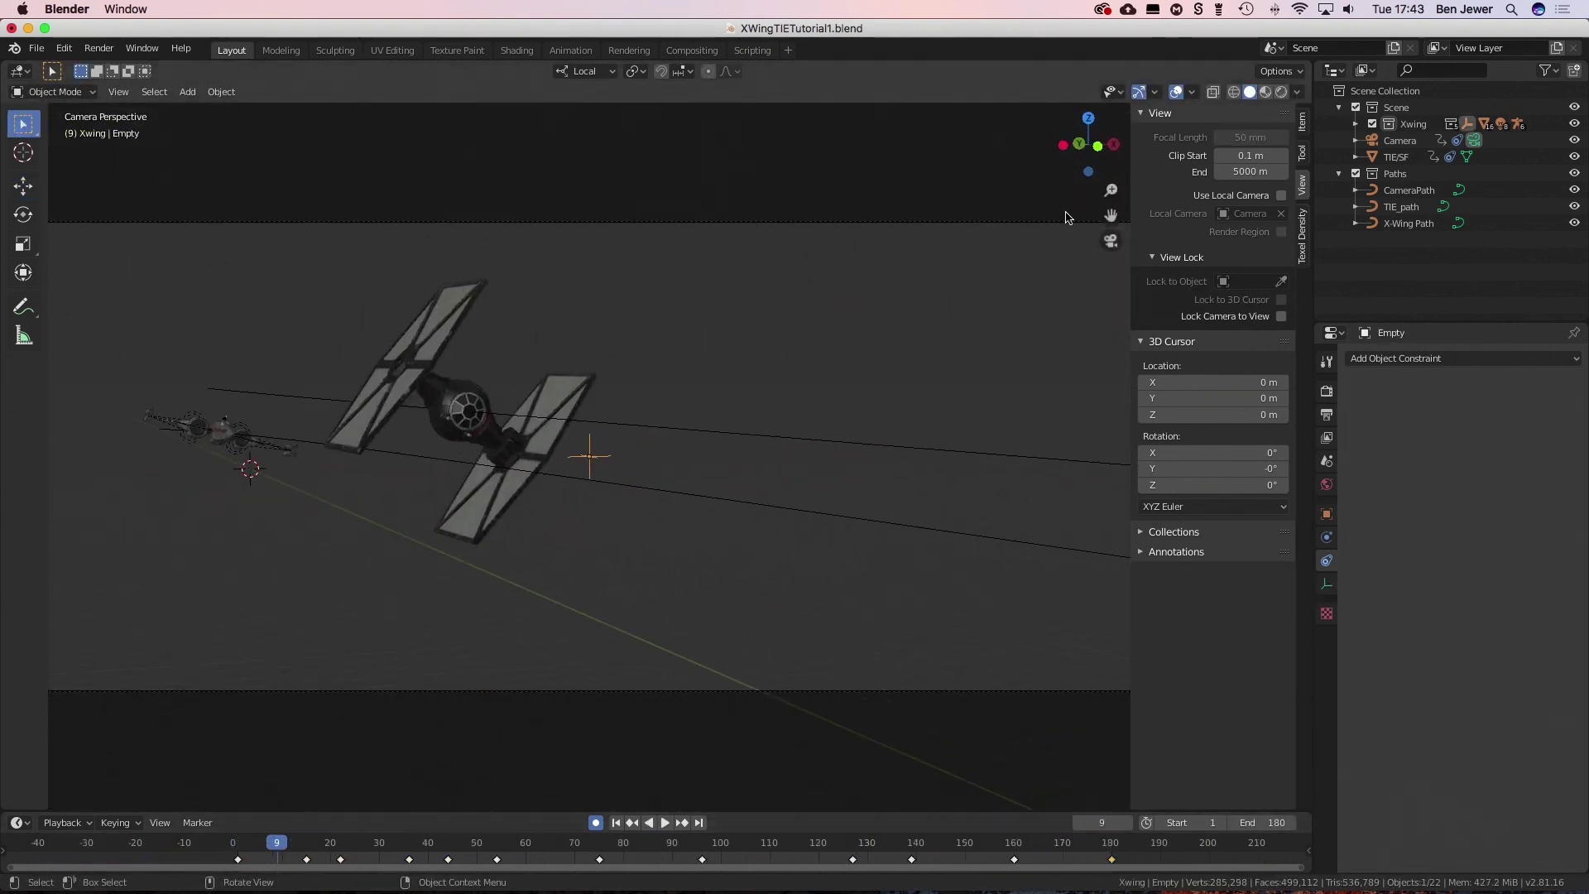
{"action": "left_click", "coordinate": [1327, 390]}
{"action": "scroll", "coordinate": [1457, 579], "scroll_direction": "down", "scroll_amount": 5}
{"action": "left_click", "coordinate": [1523, 777]}
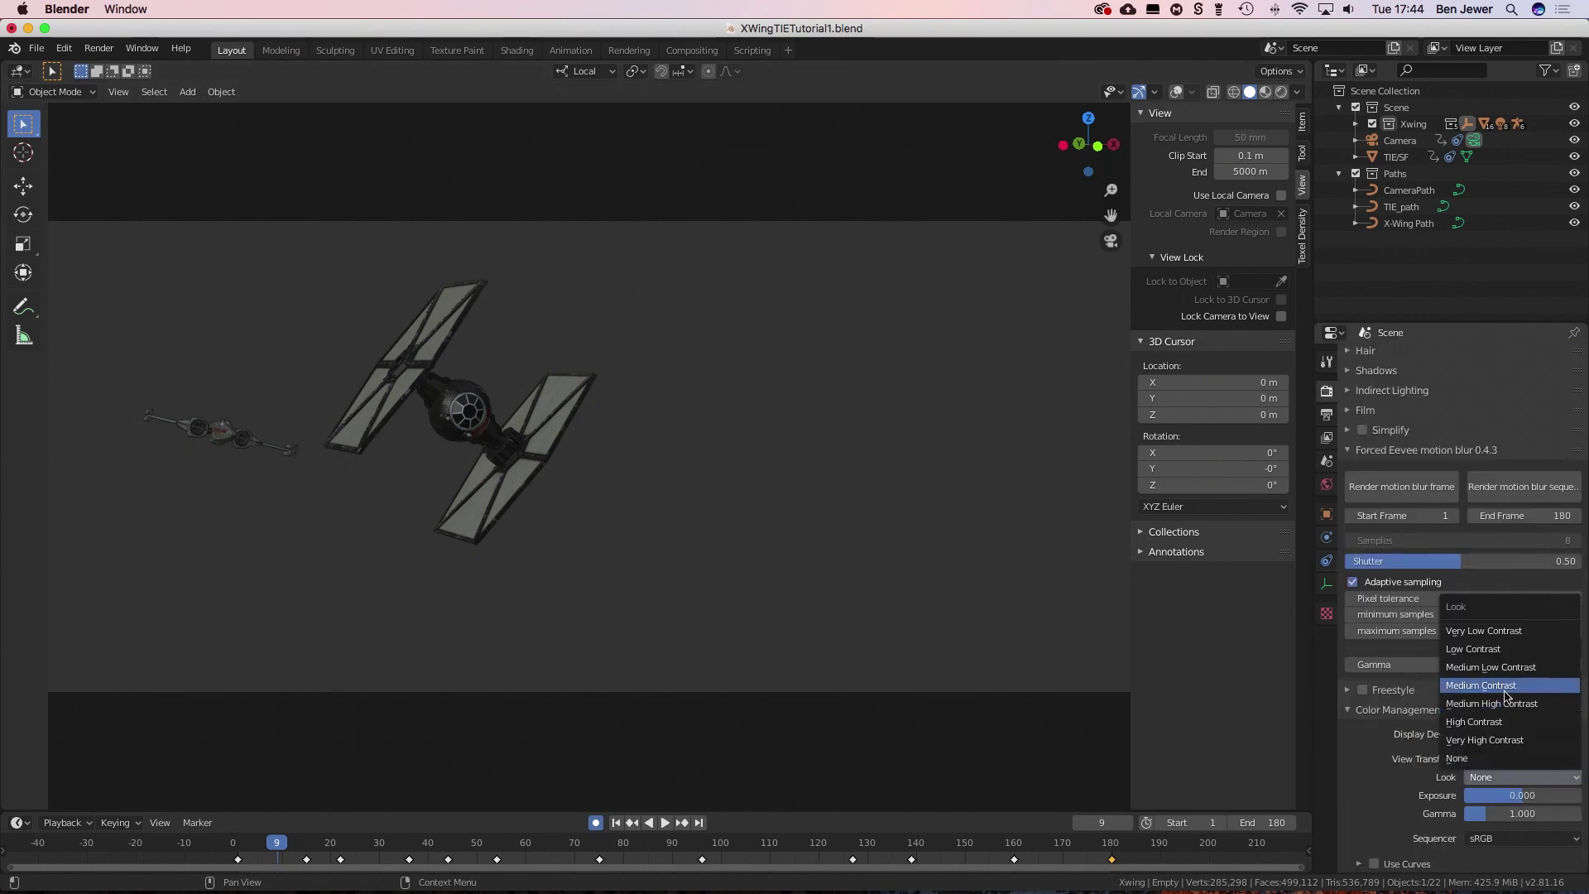
- Add a Sun lamp and place it above the ships
{"action": "key", "text": "KP_0"}
{"action": "key", "text": "shift+a"}
{"action": "left_click", "coordinate": [589, 660]}
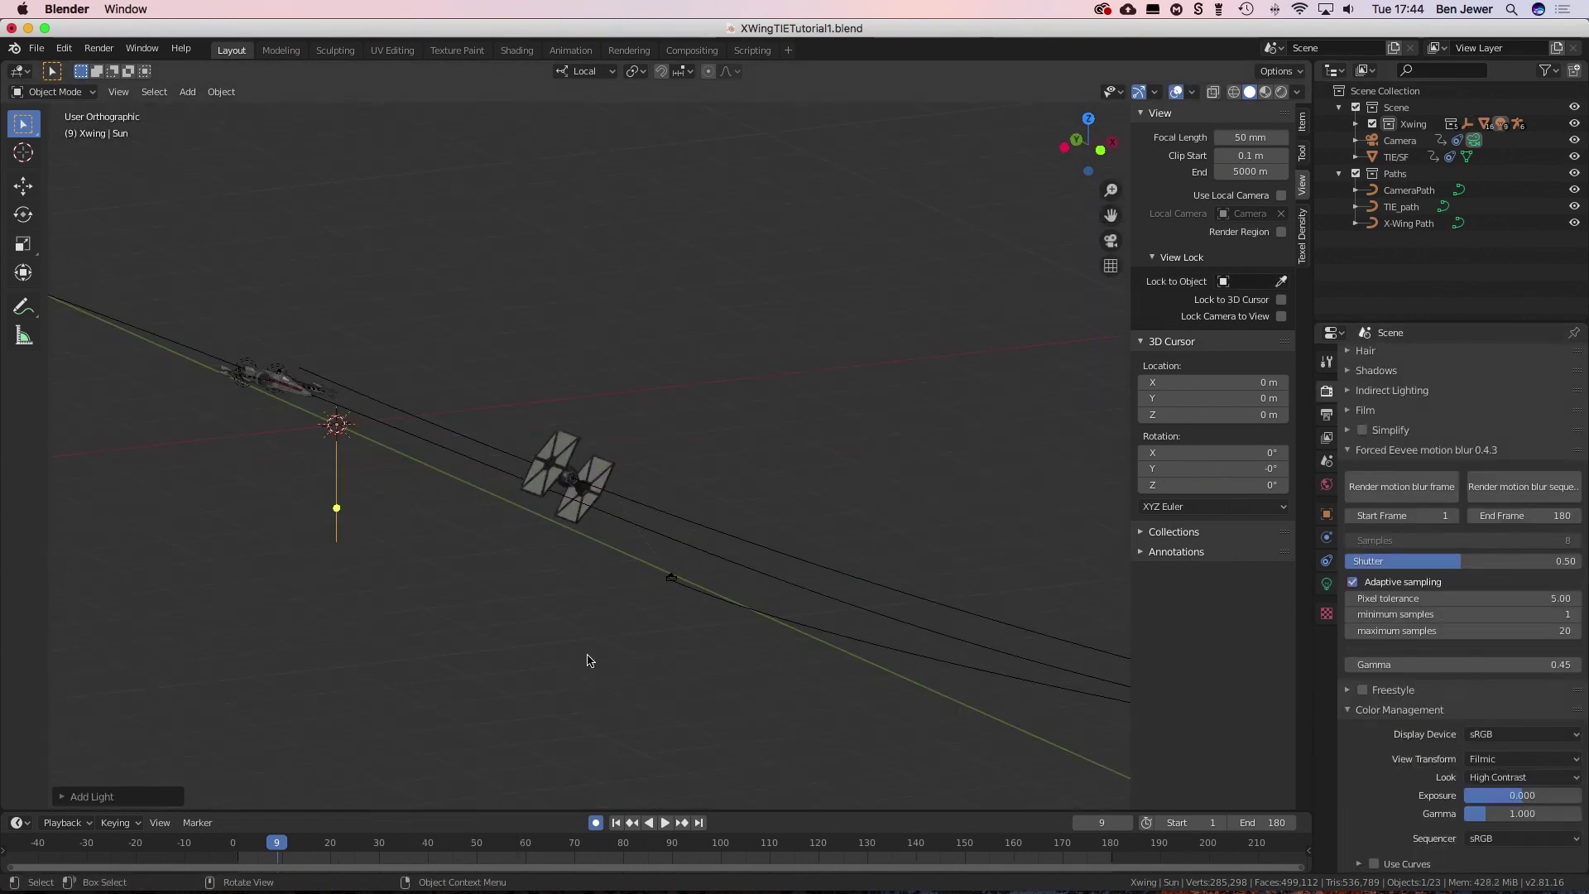
{"action": "key", "text": "g"}
{"action": "key", "text": "z"}
{"action": "left_click", "coordinate": [496, 484]}
{"action": "key", "text": "g"}
{"action": "left_click", "coordinate": [662, 556]}
- Light the viewport with the Scene World and set the sun's strength to 20
{"action": "left_click", "coordinate": [1326, 484]}
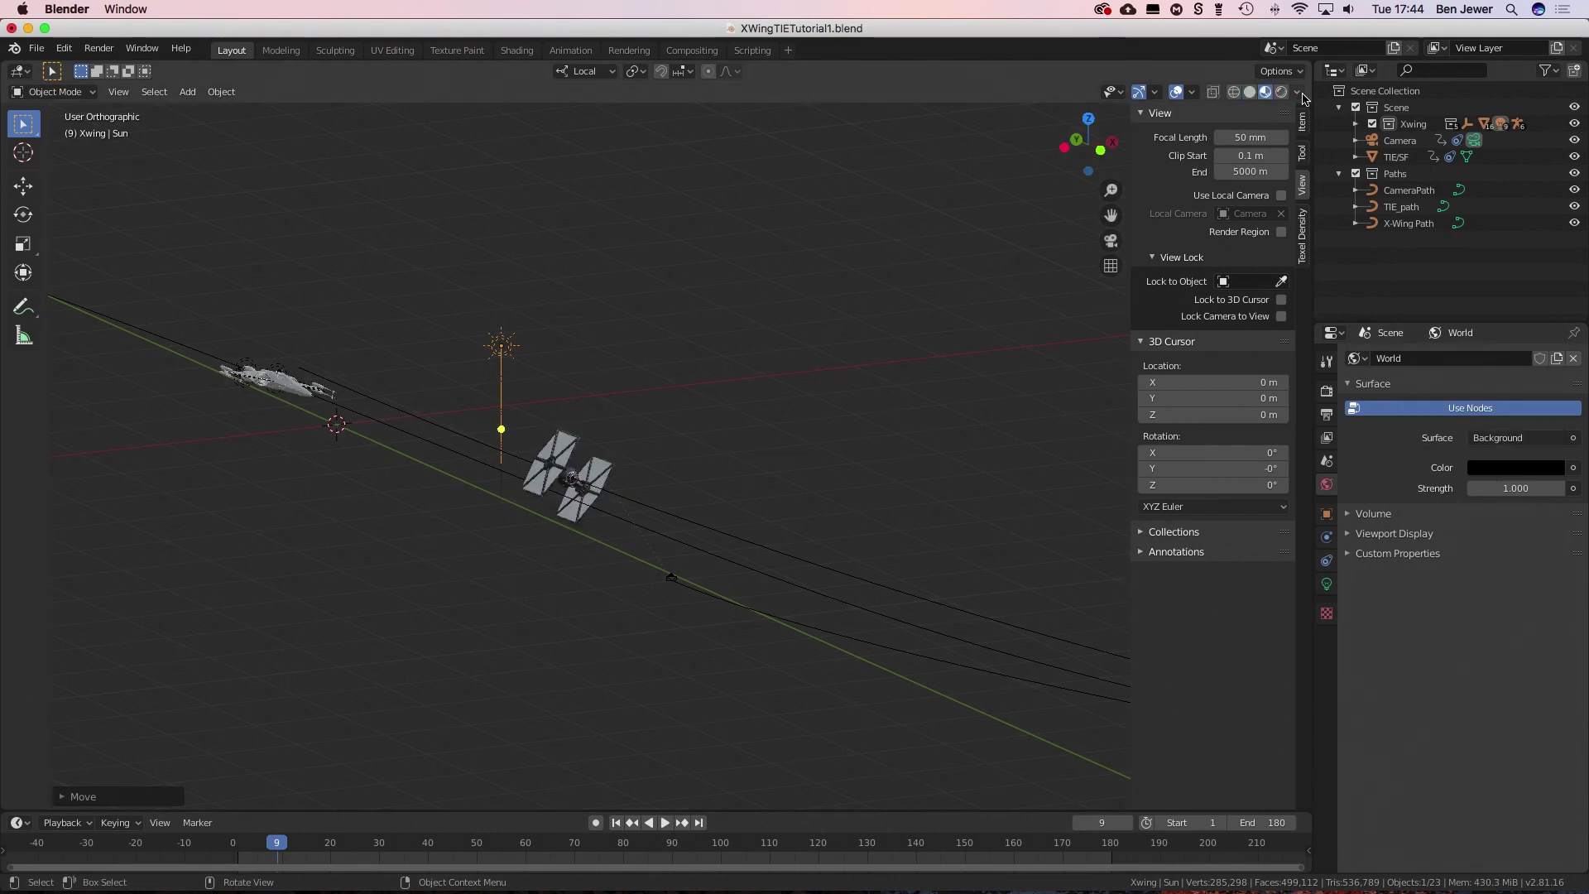
{"action": "left_click", "coordinate": [1297, 93]}
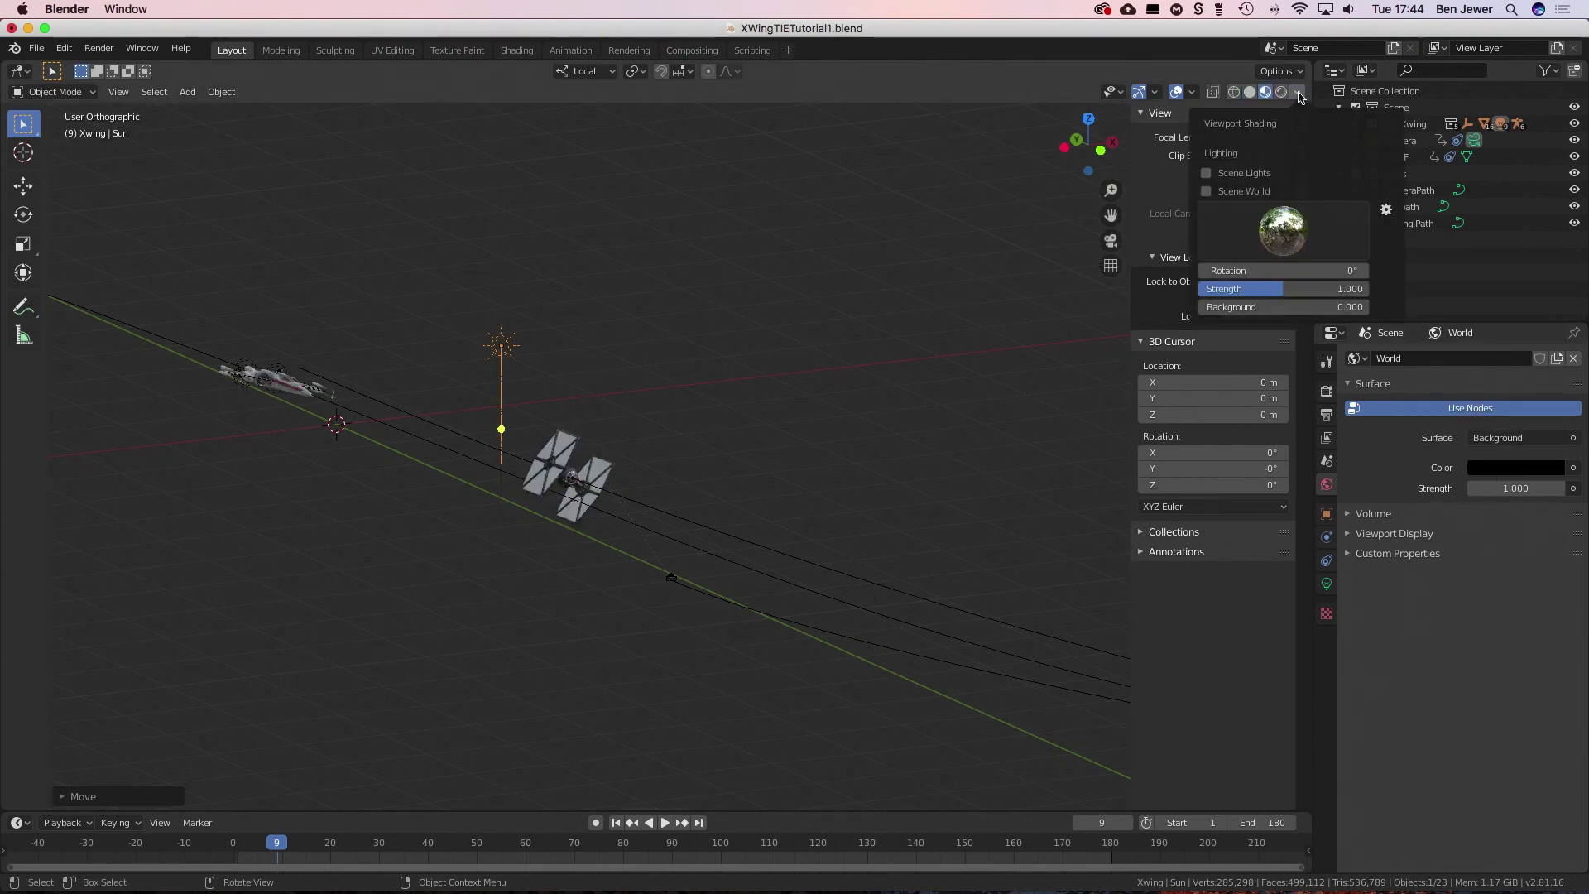
{"action": "left_click", "coordinate": [1233, 191]}
{"action": "left_click", "coordinate": [1327, 583]}
{"action": "left_click", "coordinate": [1513, 466]}
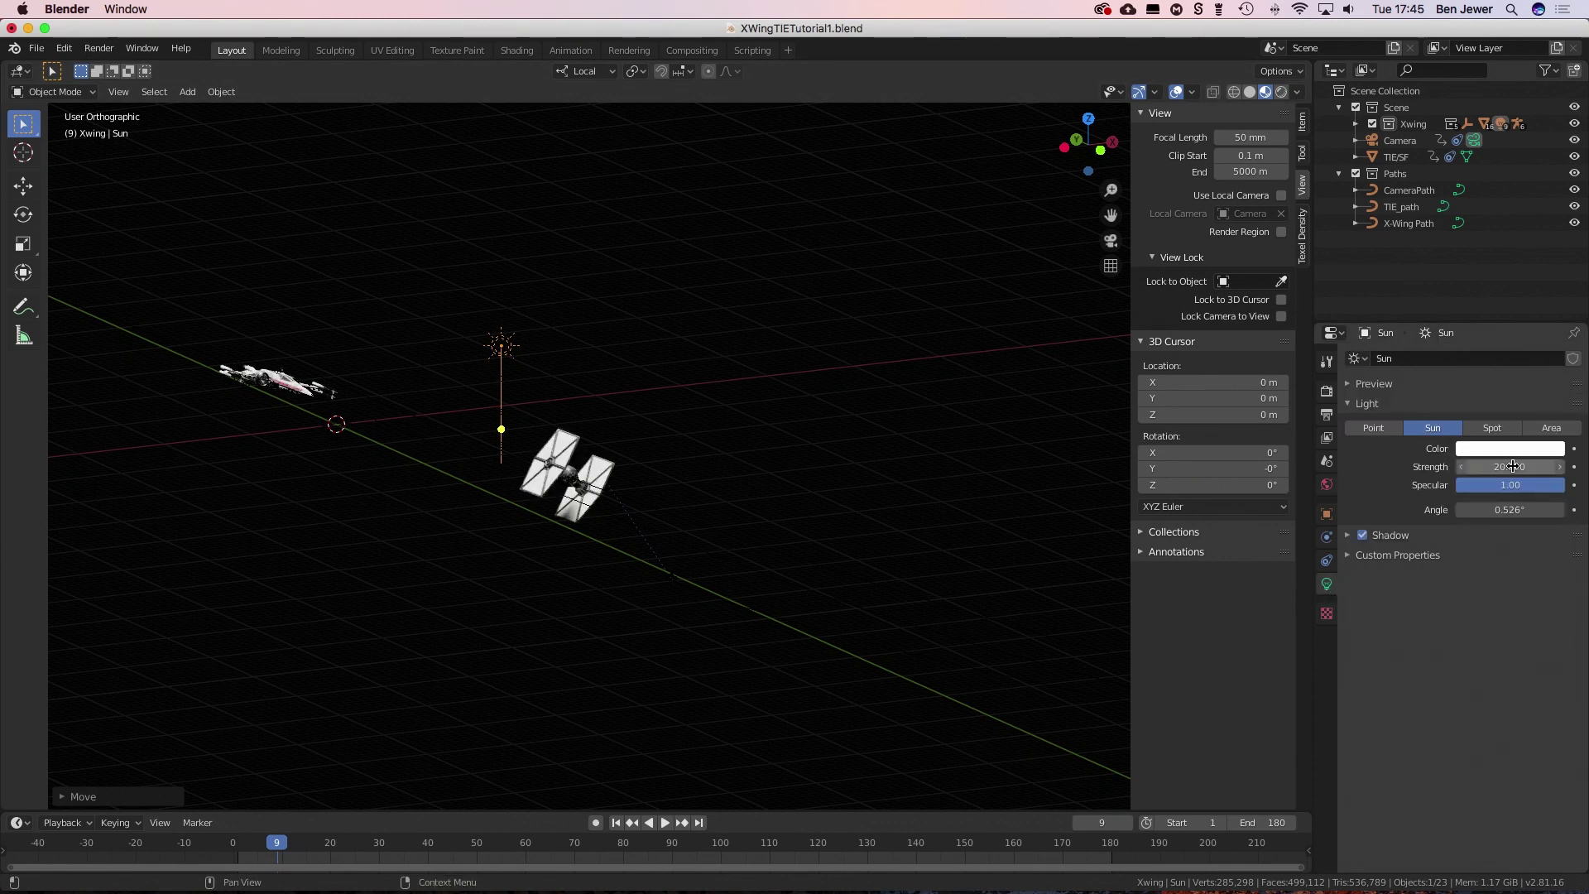
- Rotate the sun around its X axis and play the animation in camera view
{"action": "key", "text": "KP_0"}
{"action": "key", "text": "r"}
{"action": "key", "text": "x"}
{"action": "key", "text": "x"}
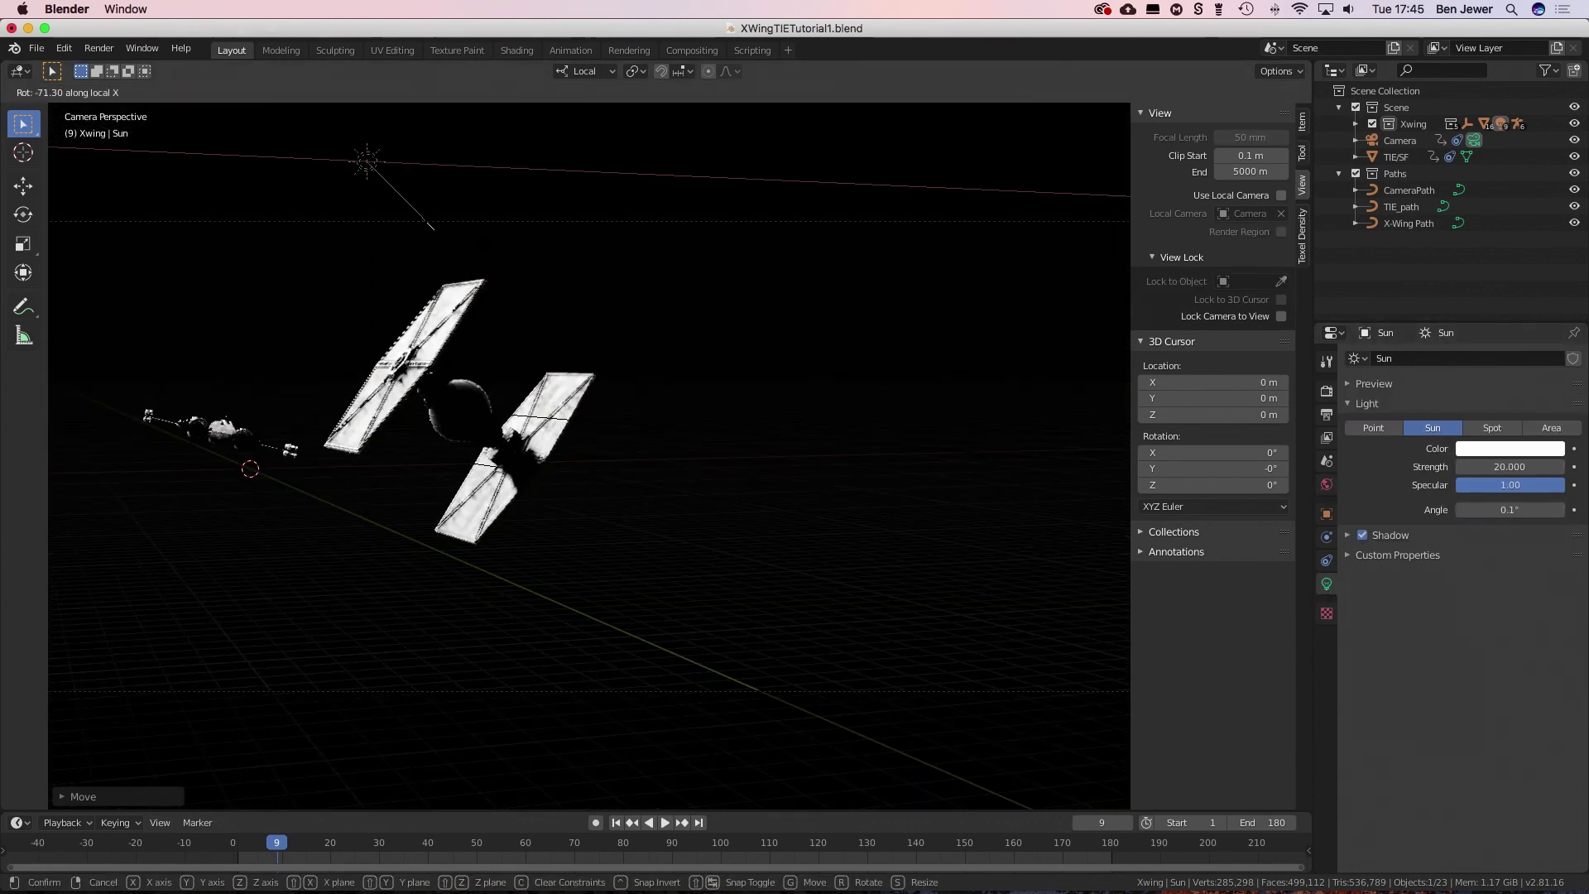
{"action": "key", "text": "Escape"}
{"action": "key", "text": "space"}
- Split the viewport into two areas
{"action": "left_click", "coordinate": [461, 844]}
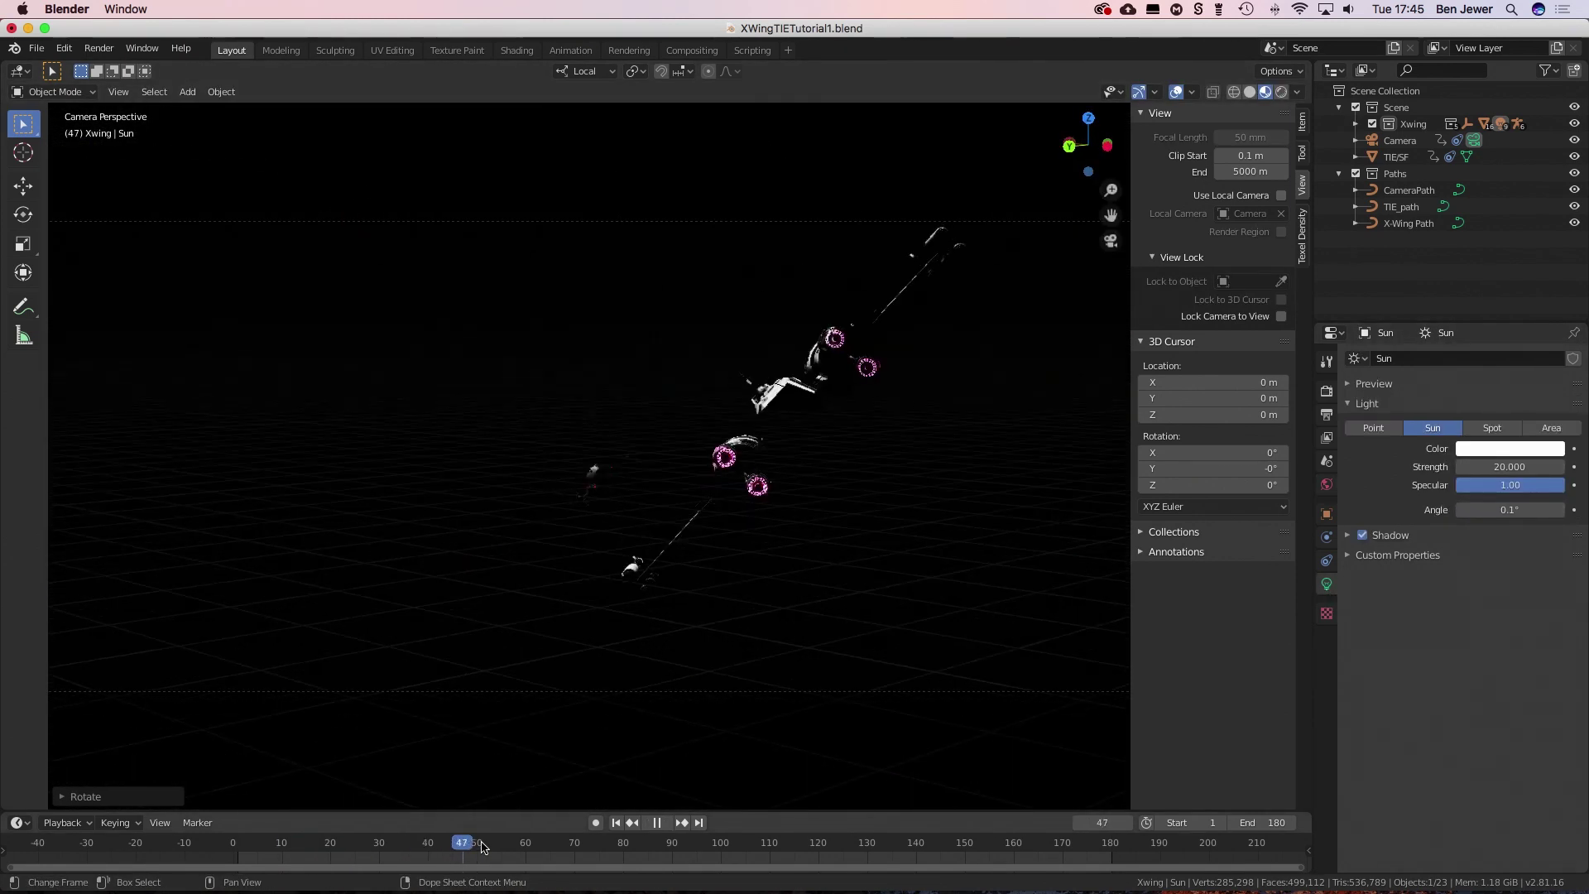
{"action": "right_click", "coordinate": [1312, 666]}
{"action": "left_click", "coordinate": [1258, 678]}
{"action": "left_click", "coordinate": [348, 546]}
- Turn the lower area into an enlarged World Shader Editor
{"action": "left_click", "coordinate": [16, 563]}
{"action": "left_click", "coordinate": [49, 643]}
{"action": "left_click_drag", "start_coordinate": [348, 546], "coordinate": [347, 451]}
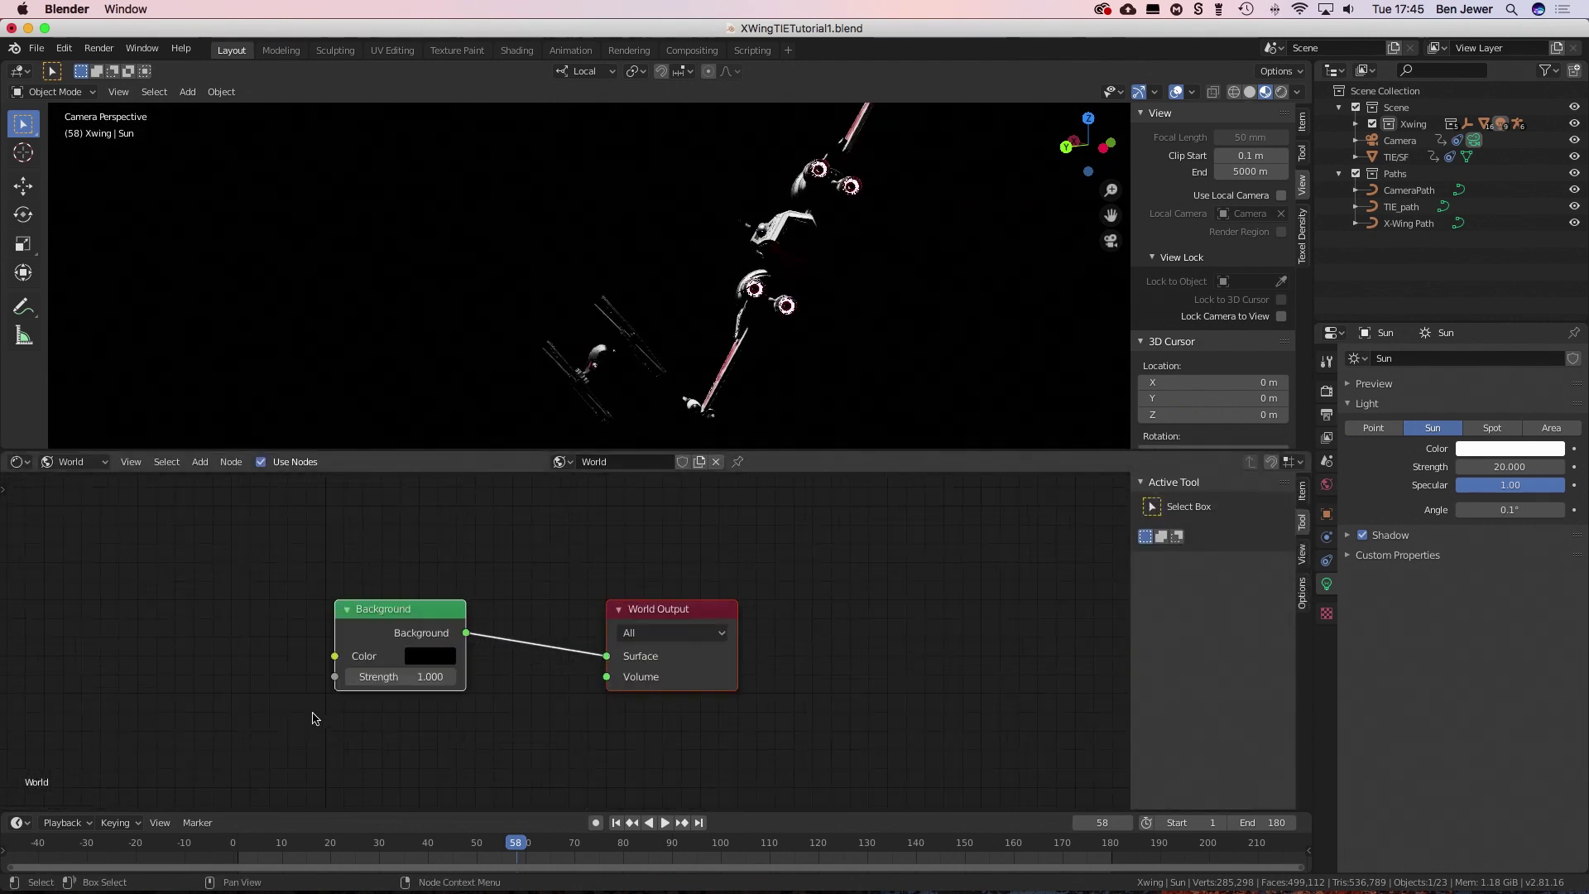
{"action": "scroll", "coordinate": [314, 718], "scroll_direction": "down", "scroll_amount": 2}
- Add a Light Path node and a black MixRGB node before the Background
{"action": "key", "text": "shift+a"}
{"action": "mouse_move", "coordinate": [530, 585]}
{"action": "left_click", "coordinate": [670, 505]}
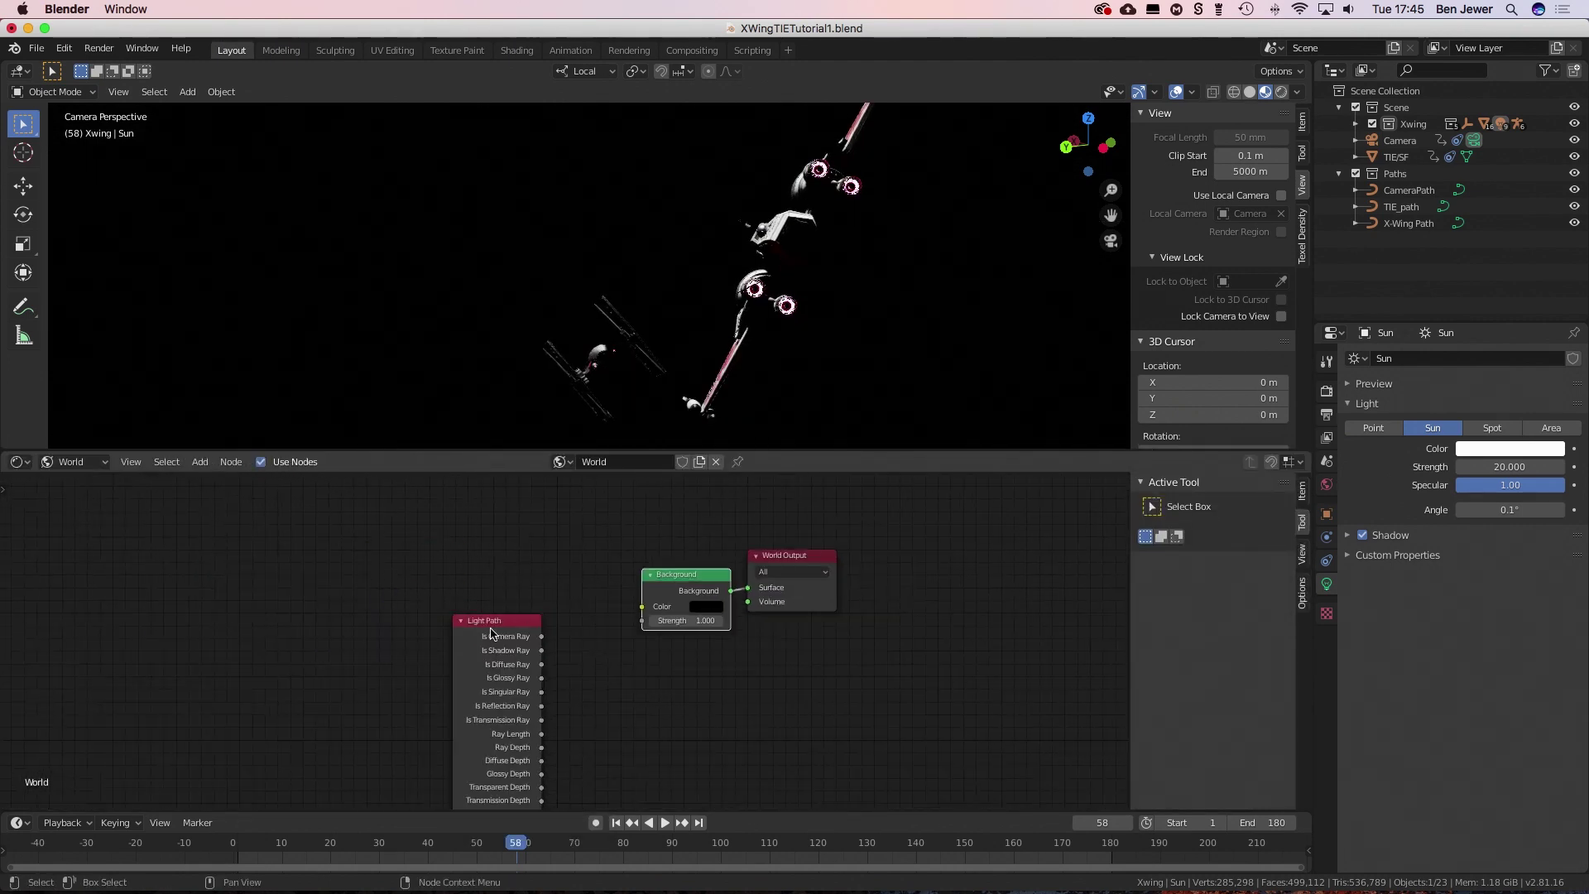
{"action": "key", "text": "shift+a"}
{"action": "left_click", "coordinate": [521, 769]}
{"action": "left_click", "coordinate": [546, 596]}
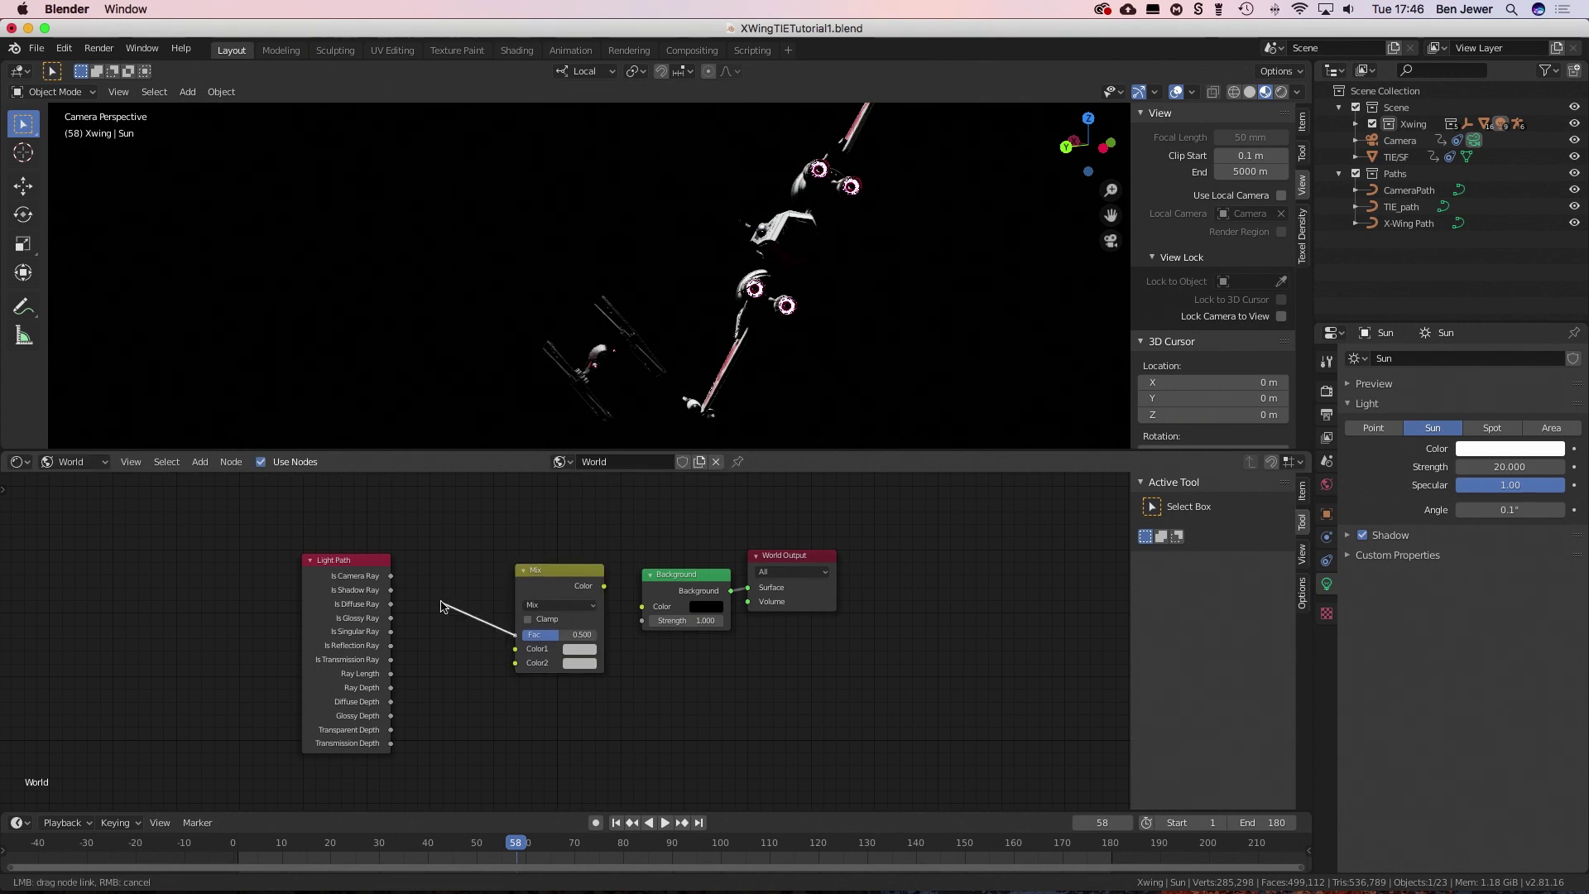
{"action": "left_click_drag", "start_coordinate": [674, 543], "coordinate": [675, 559]}
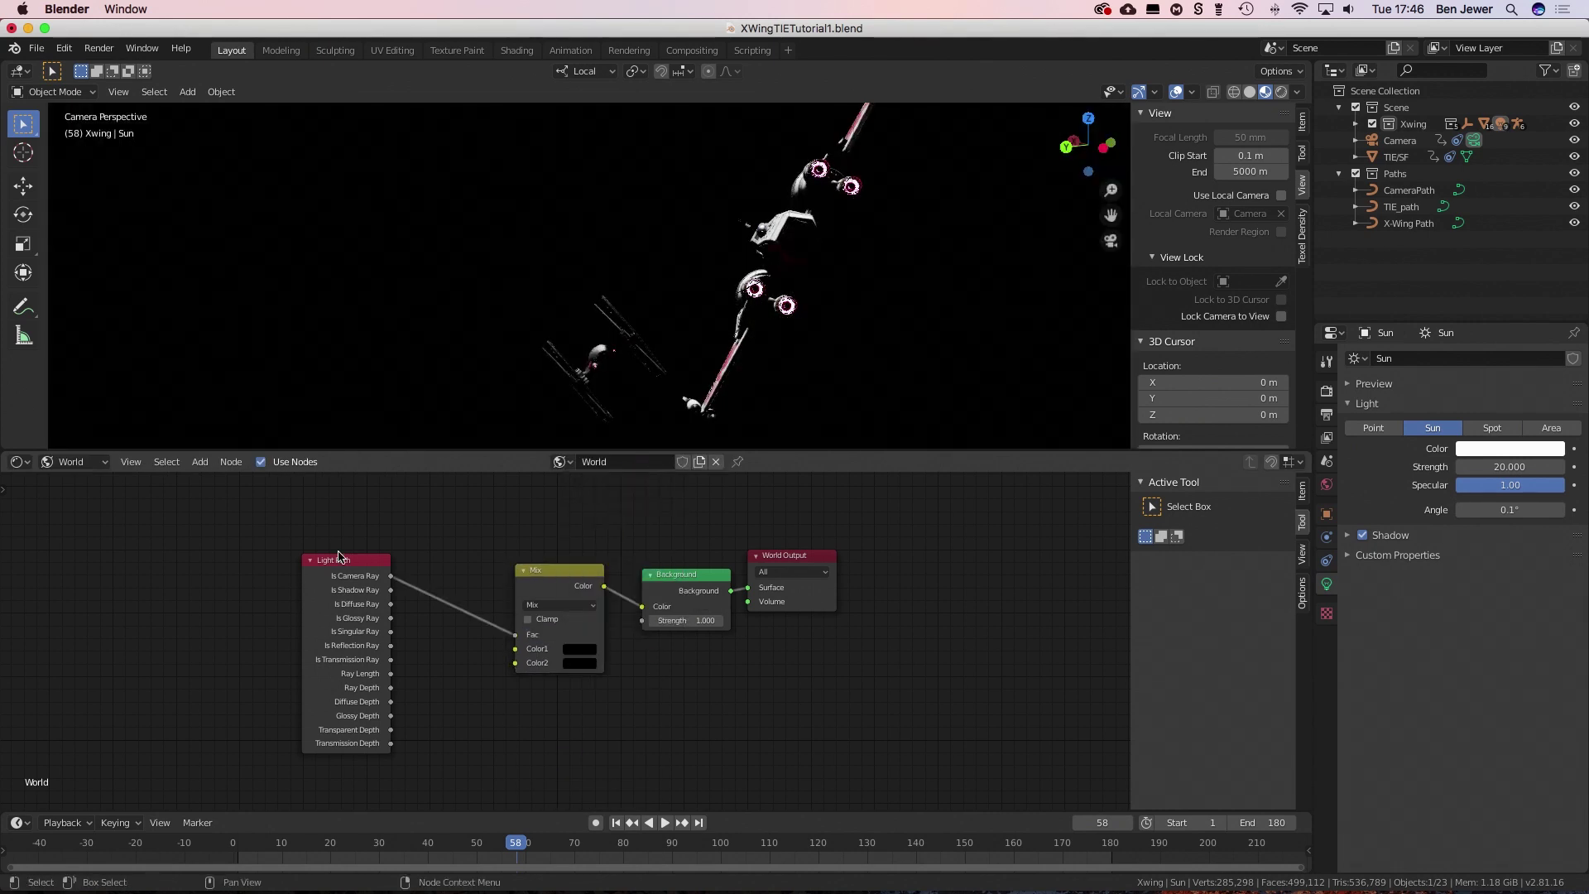
{"action": "left_click_drag", "start_coordinate": [348, 561], "coordinate": [273, 547]}
- Add a Mix Shader with a second Background, mixed by Is Camera Ray
{"action": "left_click", "coordinate": [446, 634]}
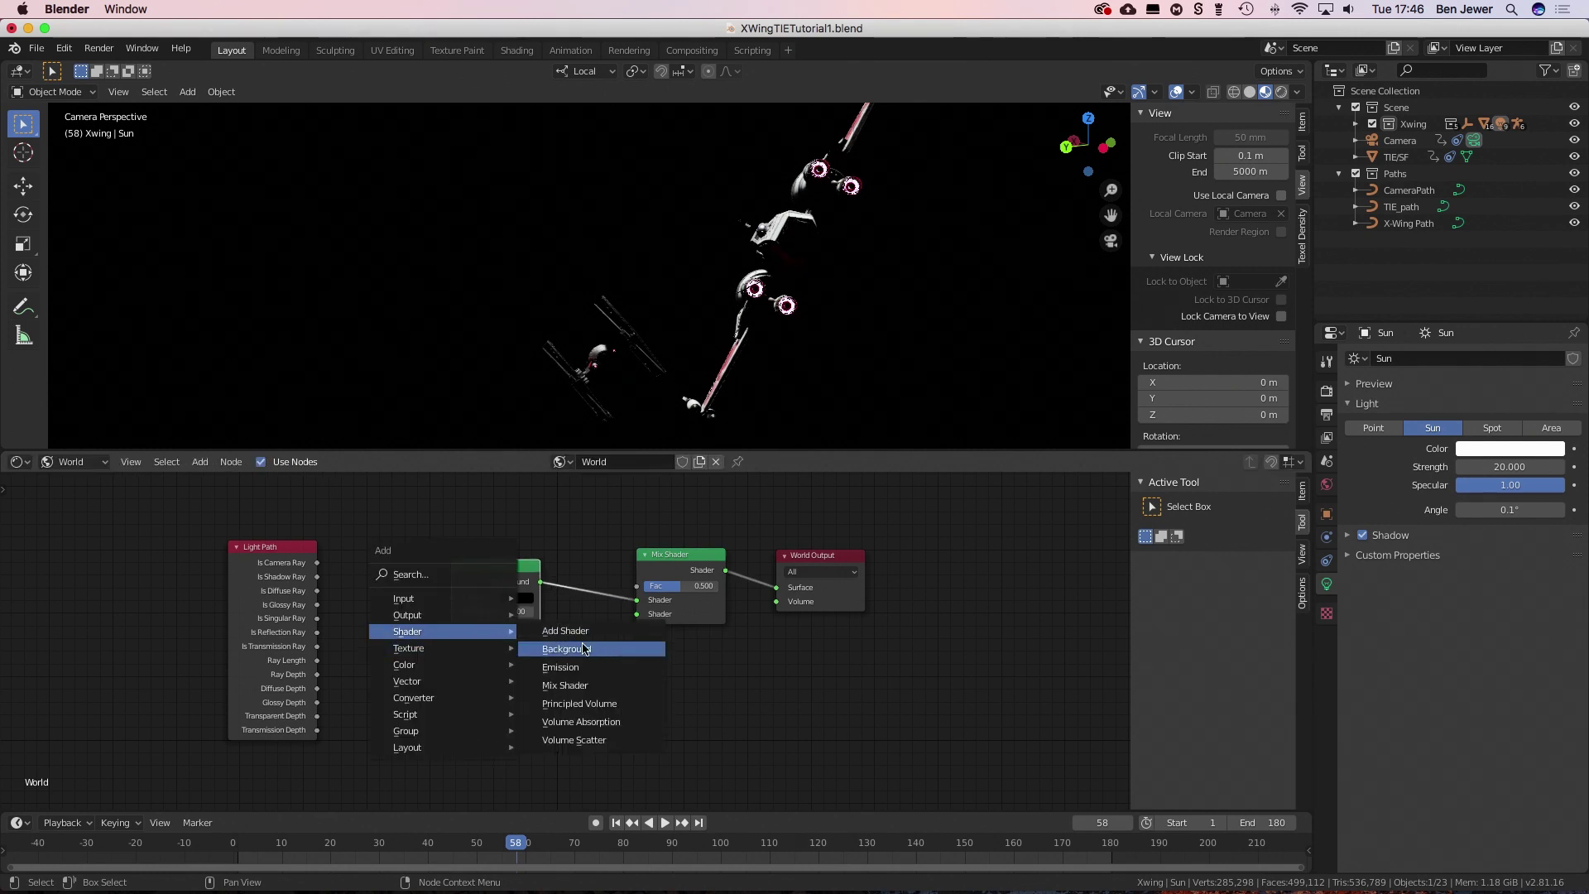
{"action": "left_click", "coordinate": [584, 648]}
{"action": "left_click", "coordinate": [496, 687]}
{"action": "left_click_drag", "start_coordinate": [541, 683], "coordinate": [637, 614]}
{"action": "left_click_drag", "start_coordinate": [317, 562], "coordinate": [636, 585]}
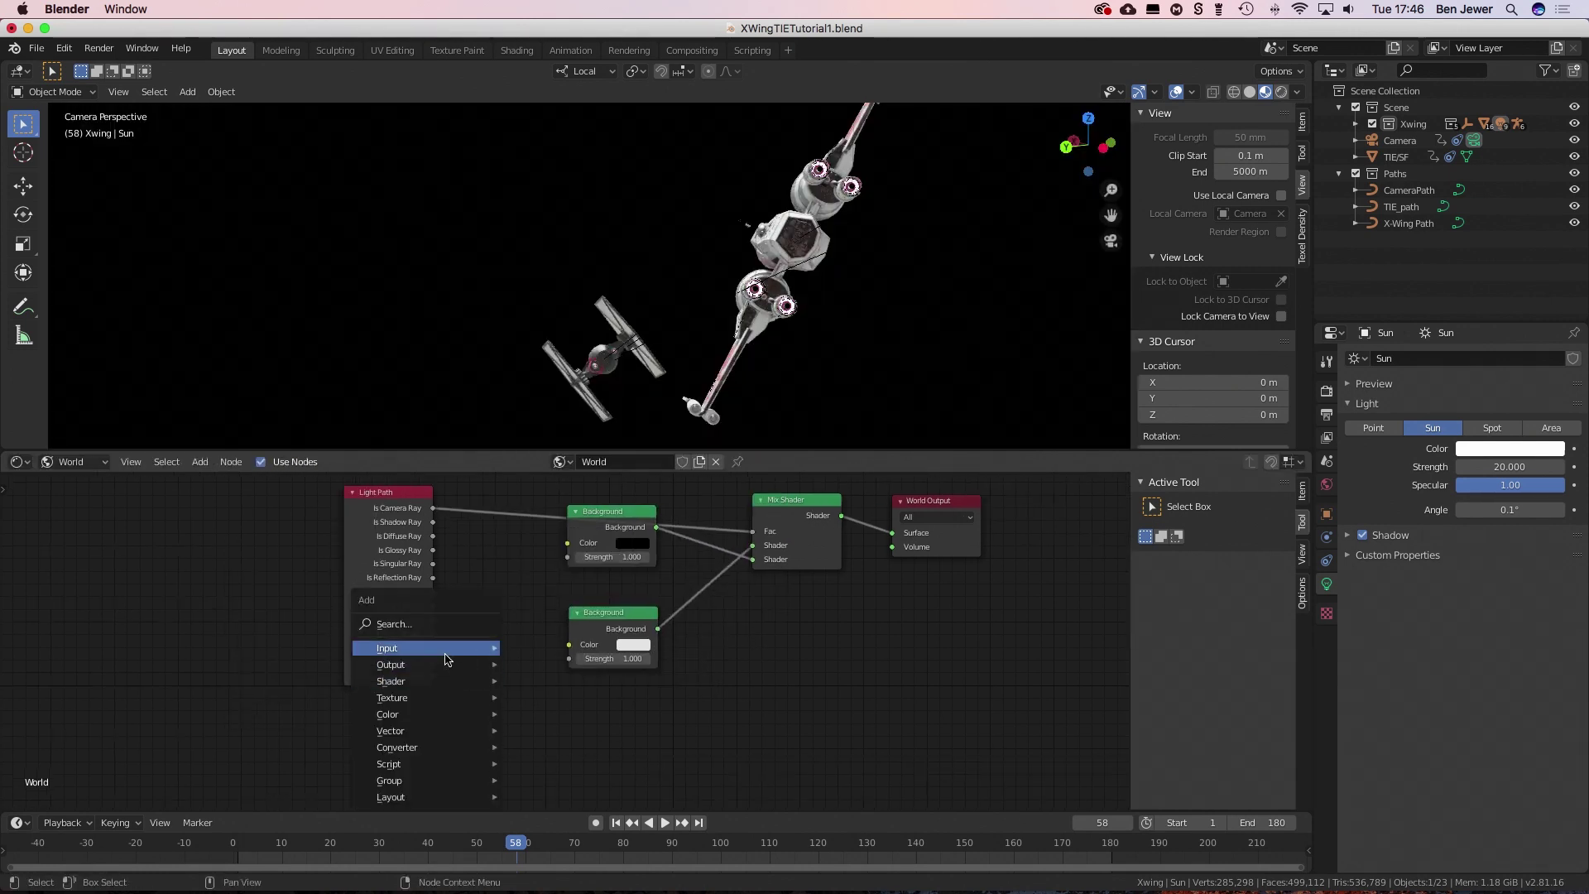
- Feed an Environment Texture loading fin4_Env.hdr into the lower Background's colour
{"action": "left_click", "coordinate": [571, 496]}
{"action": "left_click", "coordinate": [373, 745]}
{"action": "left_click", "coordinate": [412, 756]}
{"action": "left_click", "coordinate": [423, 528]}
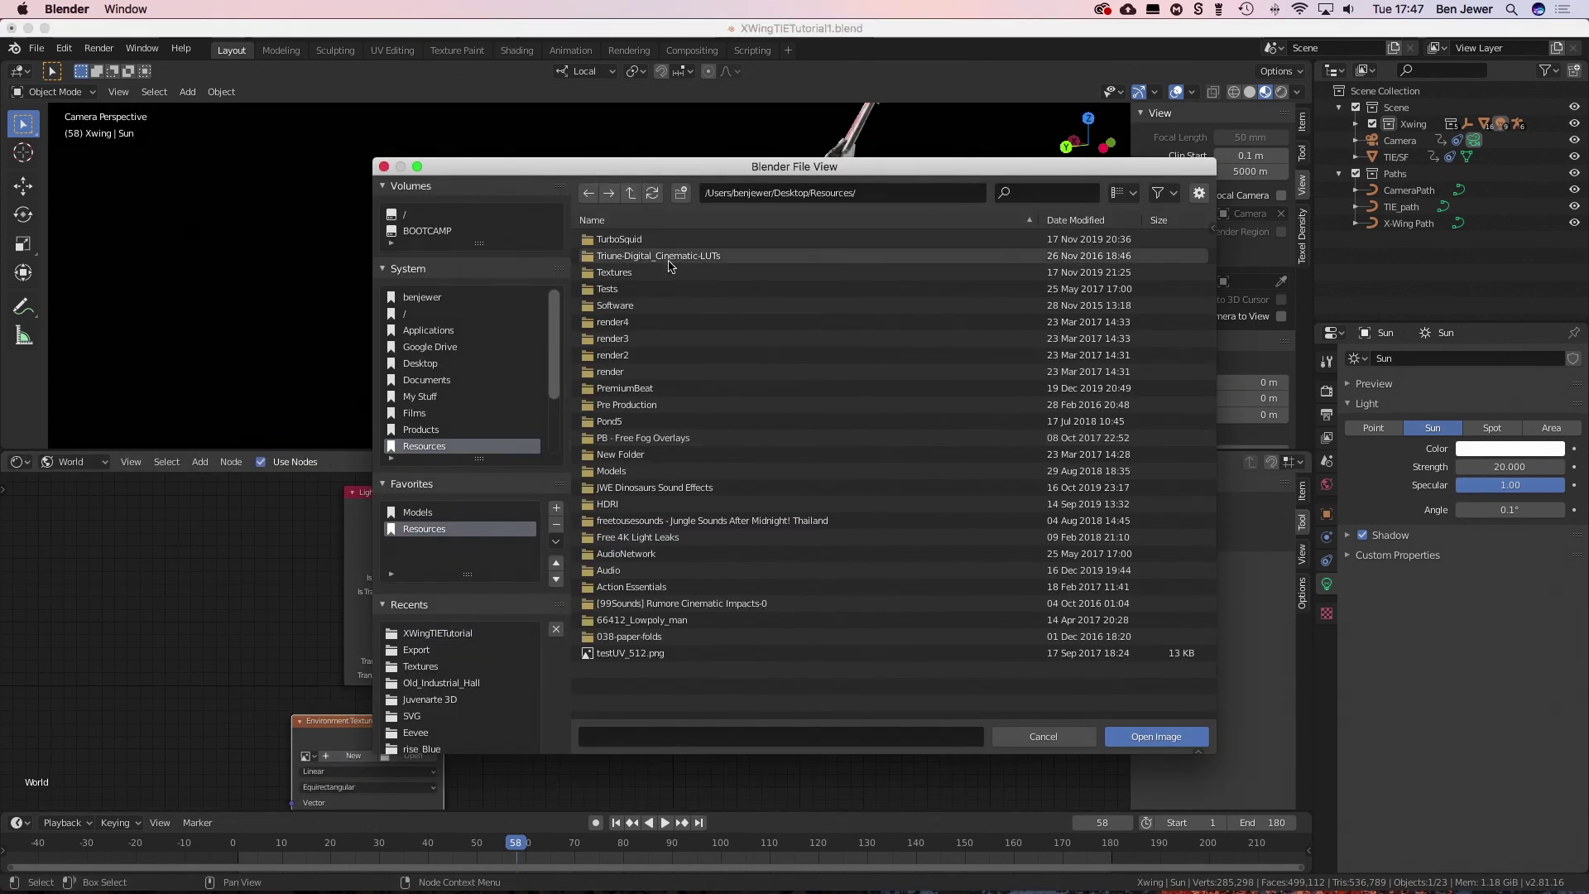
{"action": "double_click", "coordinate": [654, 261]}
{"action": "double_click", "coordinate": [650, 247]}
{"action": "double_click", "coordinate": [694, 295]}
{"action": "left_click_drag", "start_coordinate": [443, 735], "coordinate": [568, 644]}
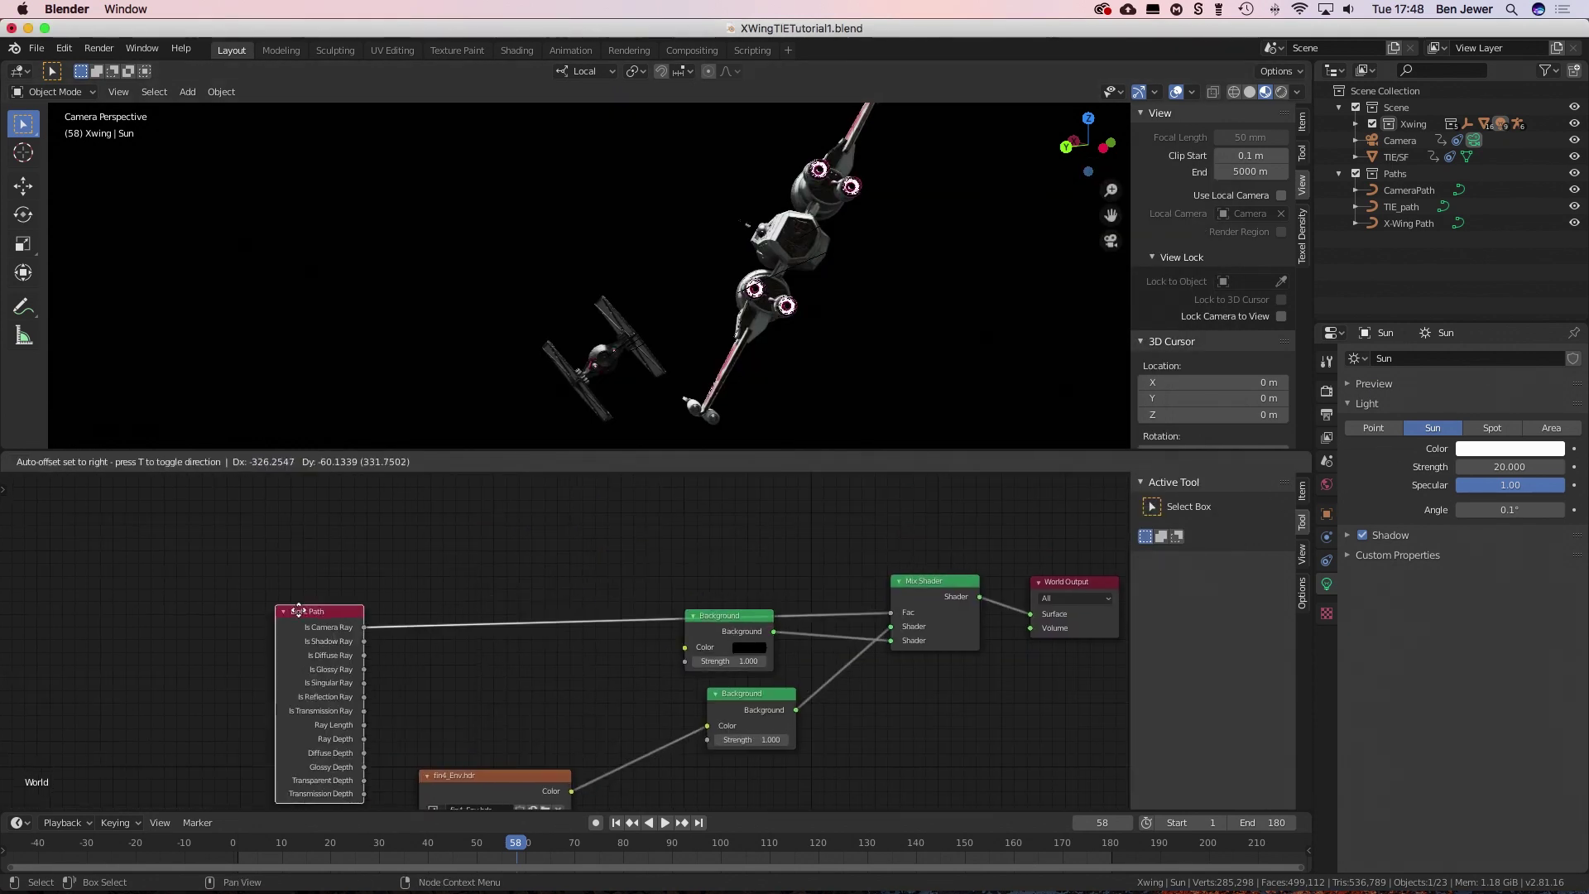
- Connect a Noise Texture to the upper Background's colour
{"action": "key", "text": "shift+a"}
{"action": "mouse_move", "coordinate": [441, 571]}
{"action": "left_click", "coordinate": [532, 702]}
{"action": "left_click", "coordinate": [427, 571]}
{"action": "left_click_drag", "start_coordinate": [471, 547], "coordinate": [685, 647]}
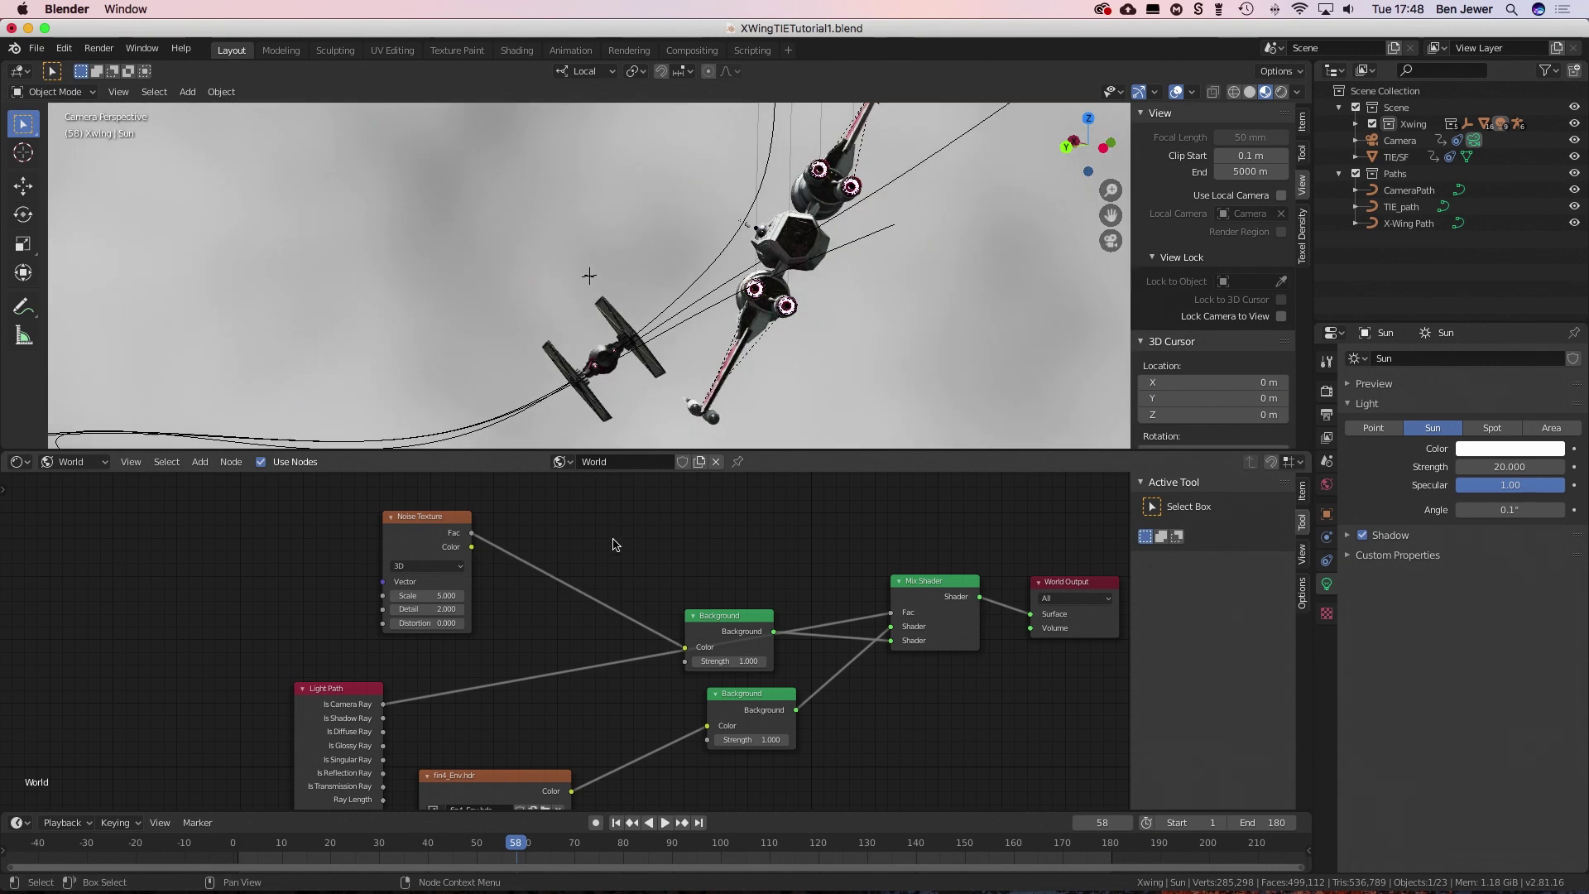
- Insert a Constant-interpolation ColorRamp on the noise link and shift the white stop left
{"action": "key", "text": "shift+a"}
{"action": "mouse_move", "coordinate": [562, 594]}
{"action": "left_click", "coordinate": [654, 609]}
{"action": "left_click", "coordinate": [598, 557]}
{"action": "left_click", "coordinate": [648, 549]}
{"action": "left_click", "coordinate": [650, 618]}
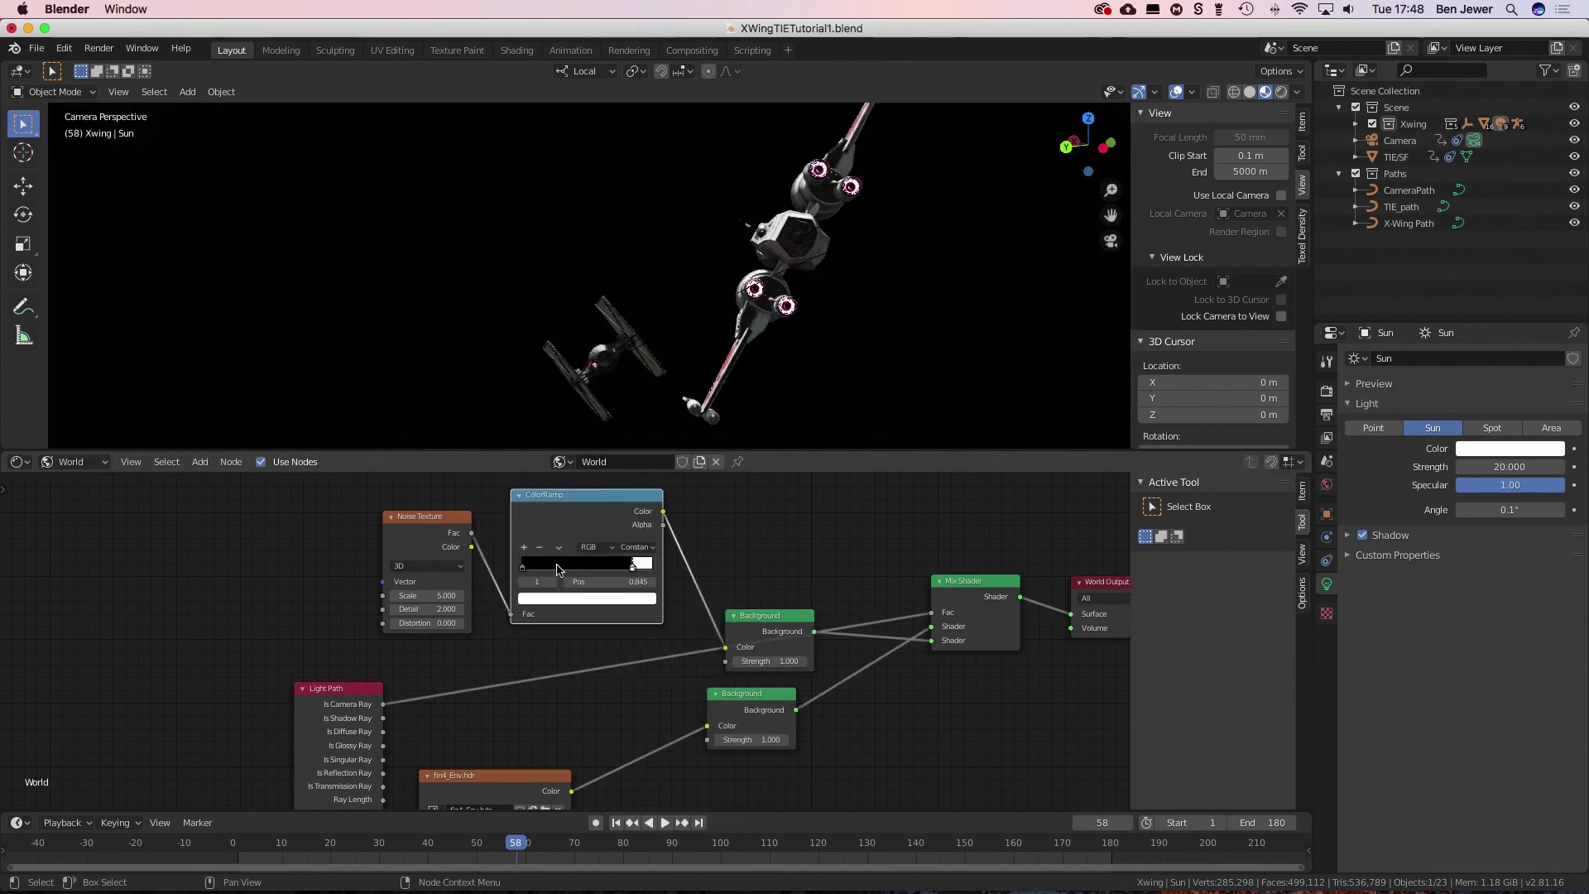
{"action": "left_click_drag", "start_coordinate": [633, 566], "coordinate": [618, 569]}
{"action": "left_click", "coordinate": [618, 605]}
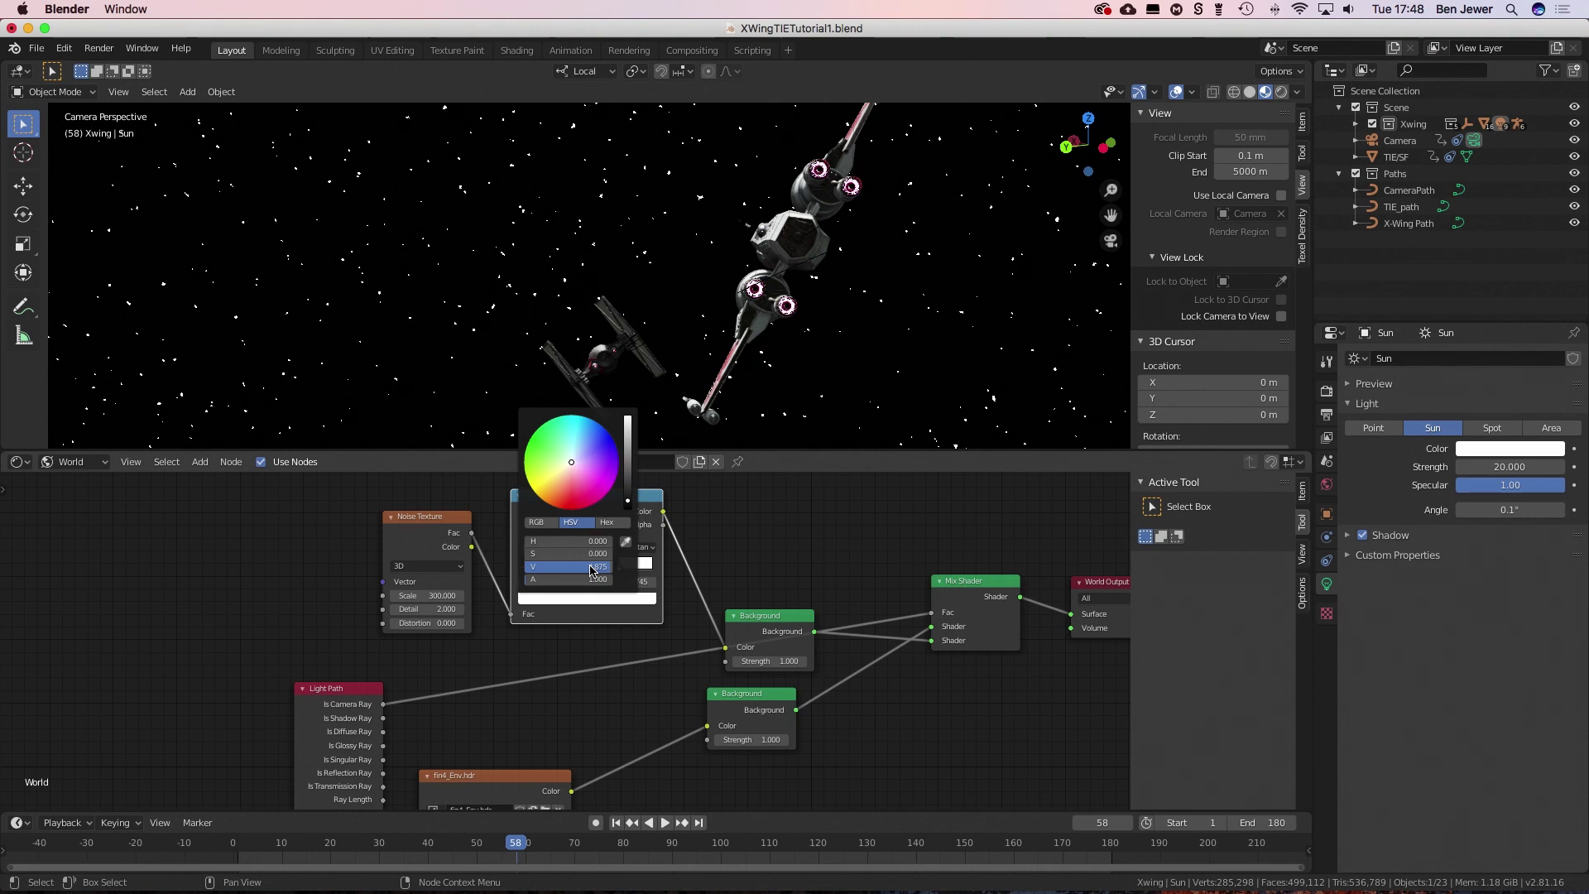
- Switch the ramp to Ease with stops at 0.709 and 0.927, and lower Background strength
{"action": "left_click", "coordinate": [648, 550]}
{"action": "left_click", "coordinate": [638, 484]}
{"action": "left_click_drag", "start_coordinate": [532, 566], "coordinate": [625, 571]}
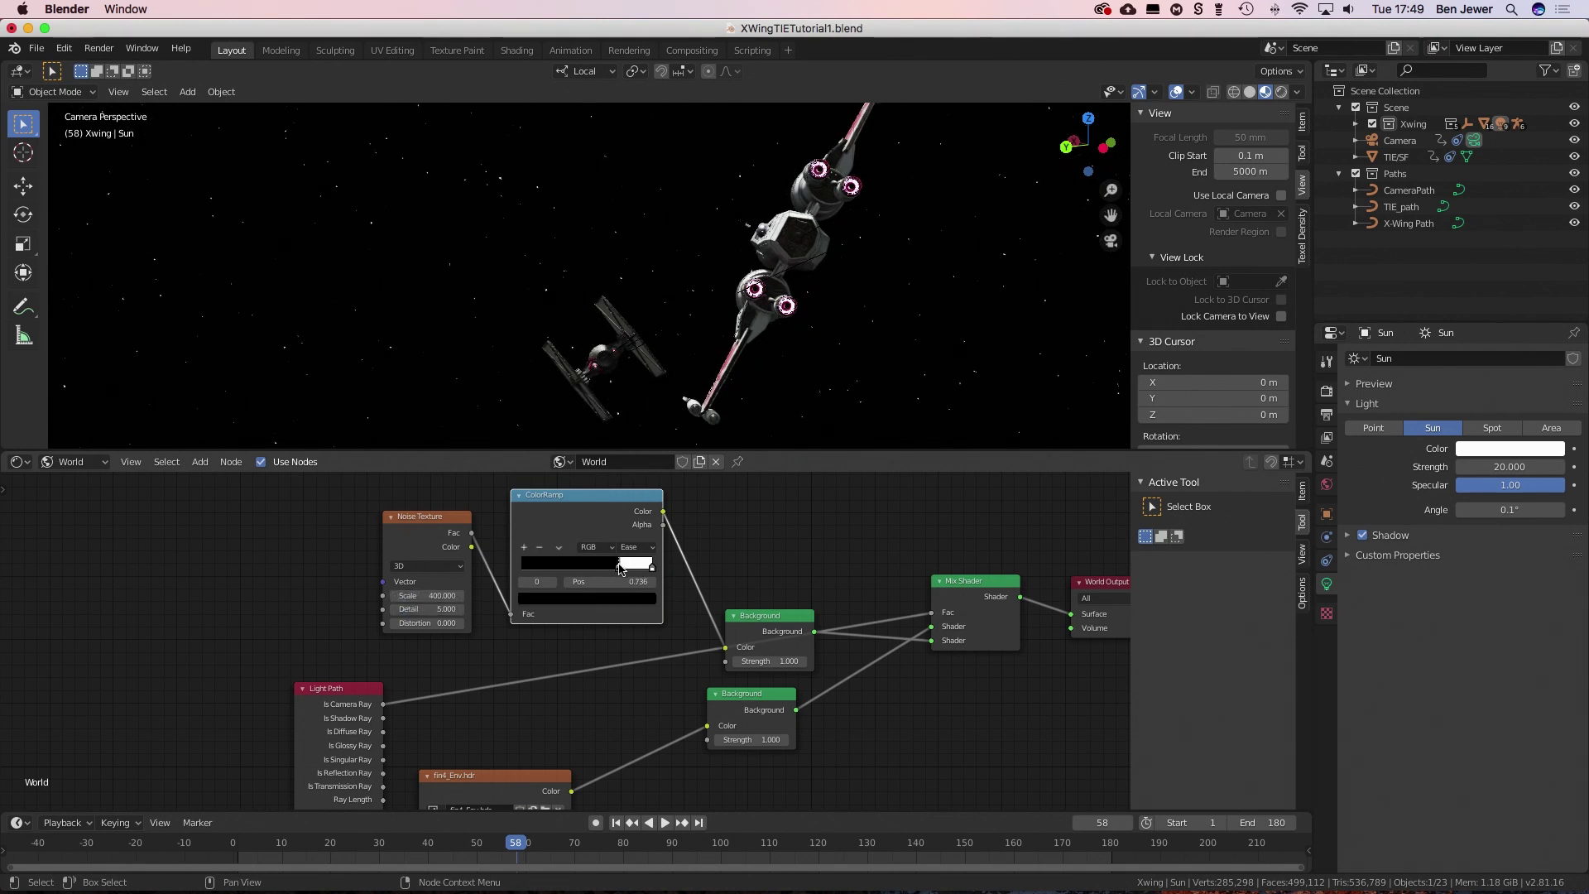
{"action": "left_click_drag", "start_coordinate": [652, 568], "coordinate": [644, 568]}
{"action": "middle_click_drag", "start_coordinate": [643, 568], "coordinate": [622, 546]}
{"action": "key", "text": "Return"}
- Enable Bloom in the render settings and scrub and play the animation to check
{"action": "left_click", "coordinate": [1326, 391]}
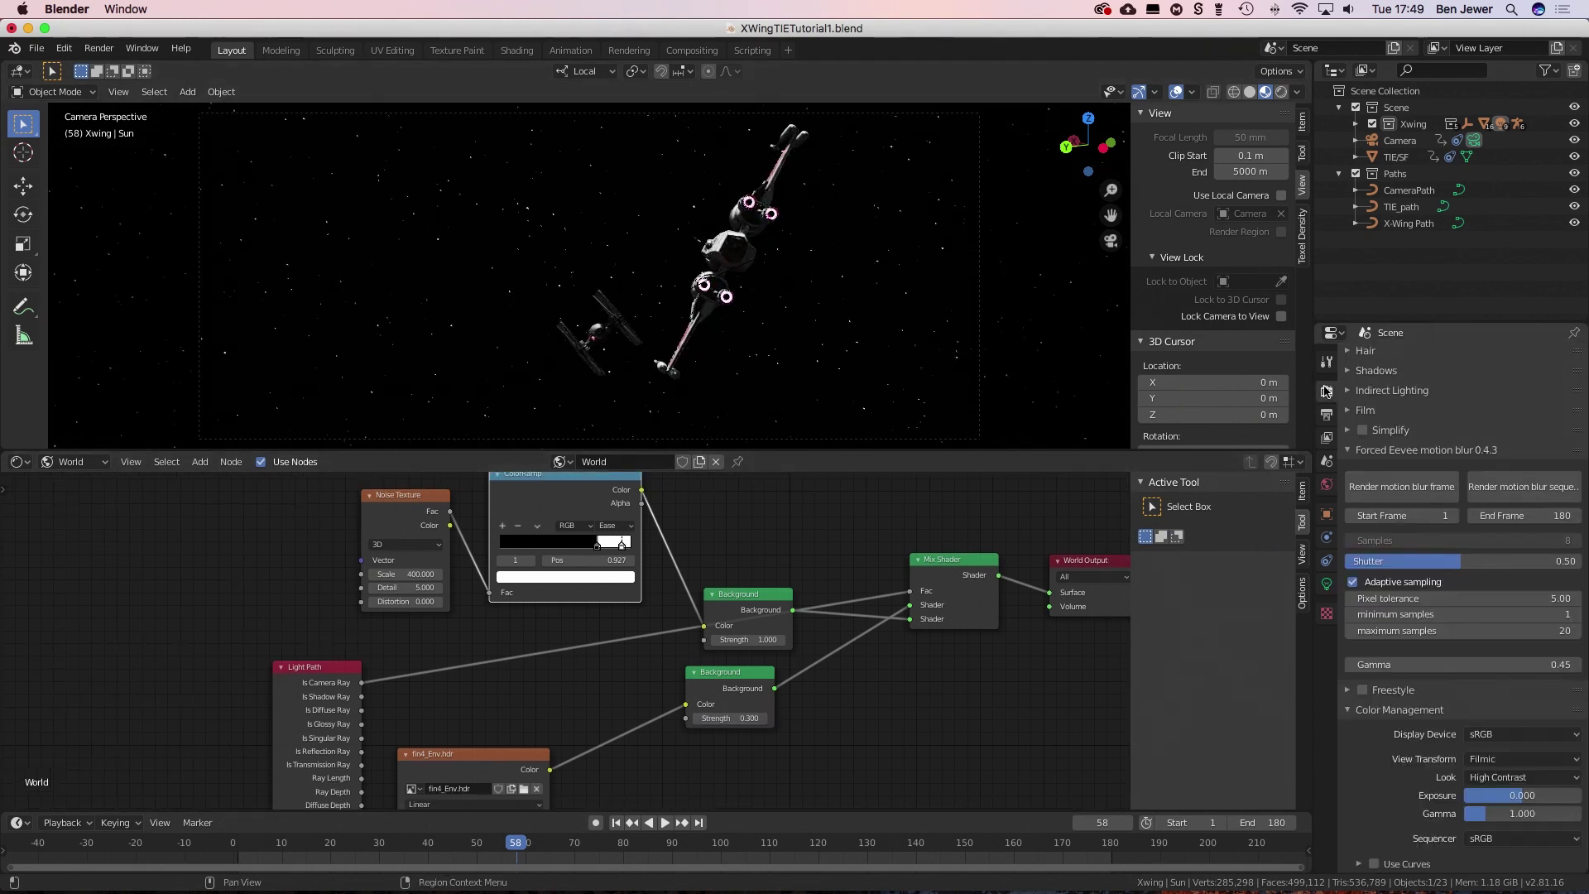
{"action": "left_click", "coordinate": [1365, 493]}
{"action": "left_click", "coordinate": [324, 844]}
{"action": "left_click_drag", "start_coordinate": [314, 846], "coordinate": [256, 846]}
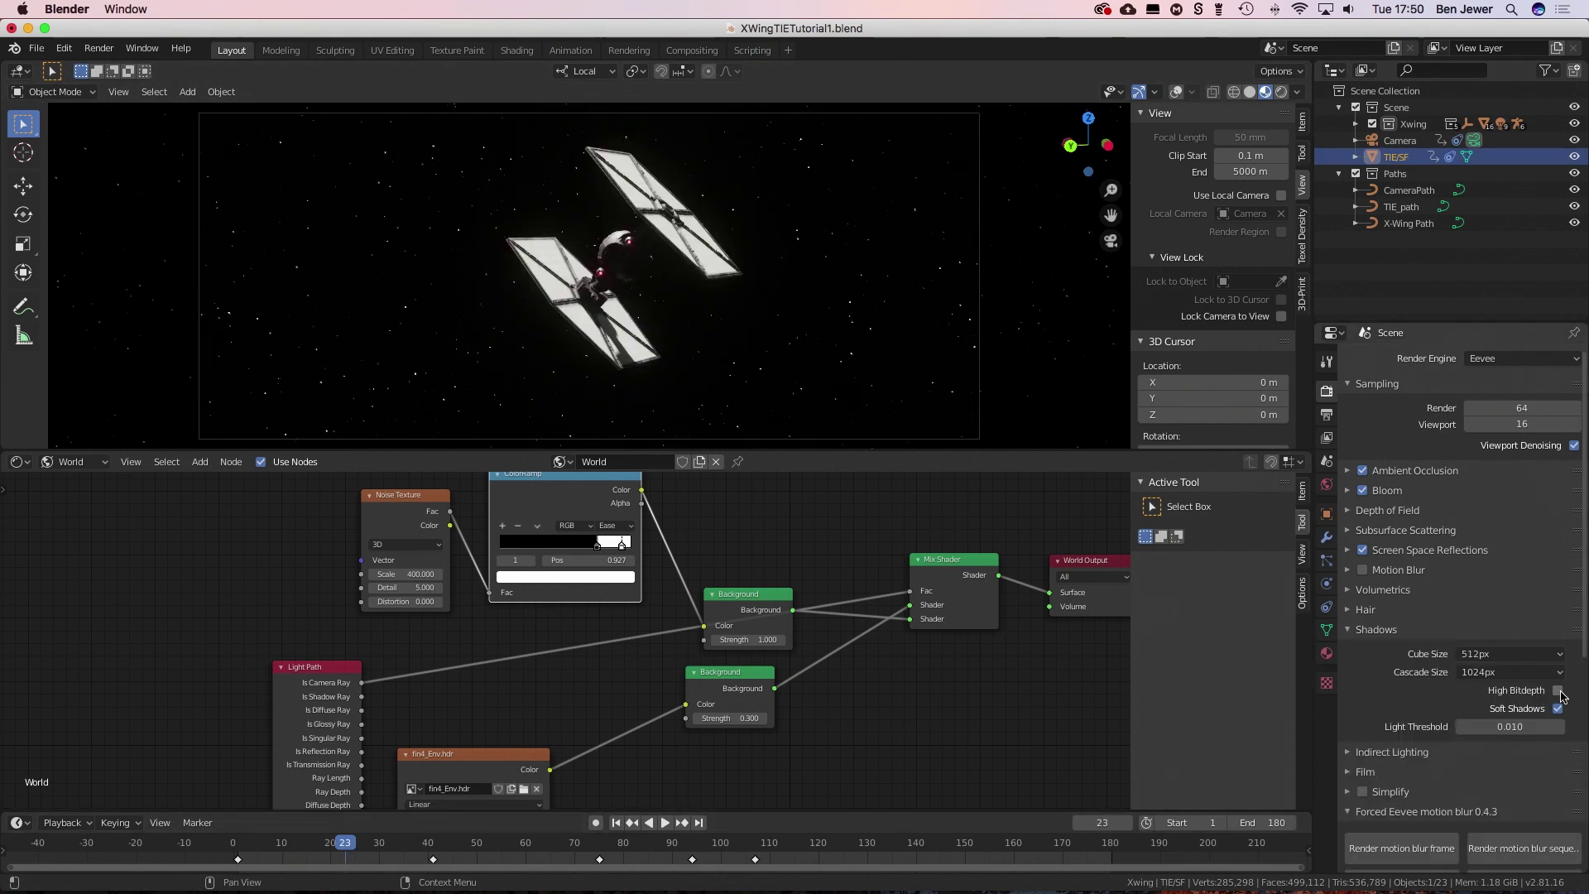
{"action": "left_click_drag", "start_coordinate": [389, 845], "coordinate": [1010, 846]}
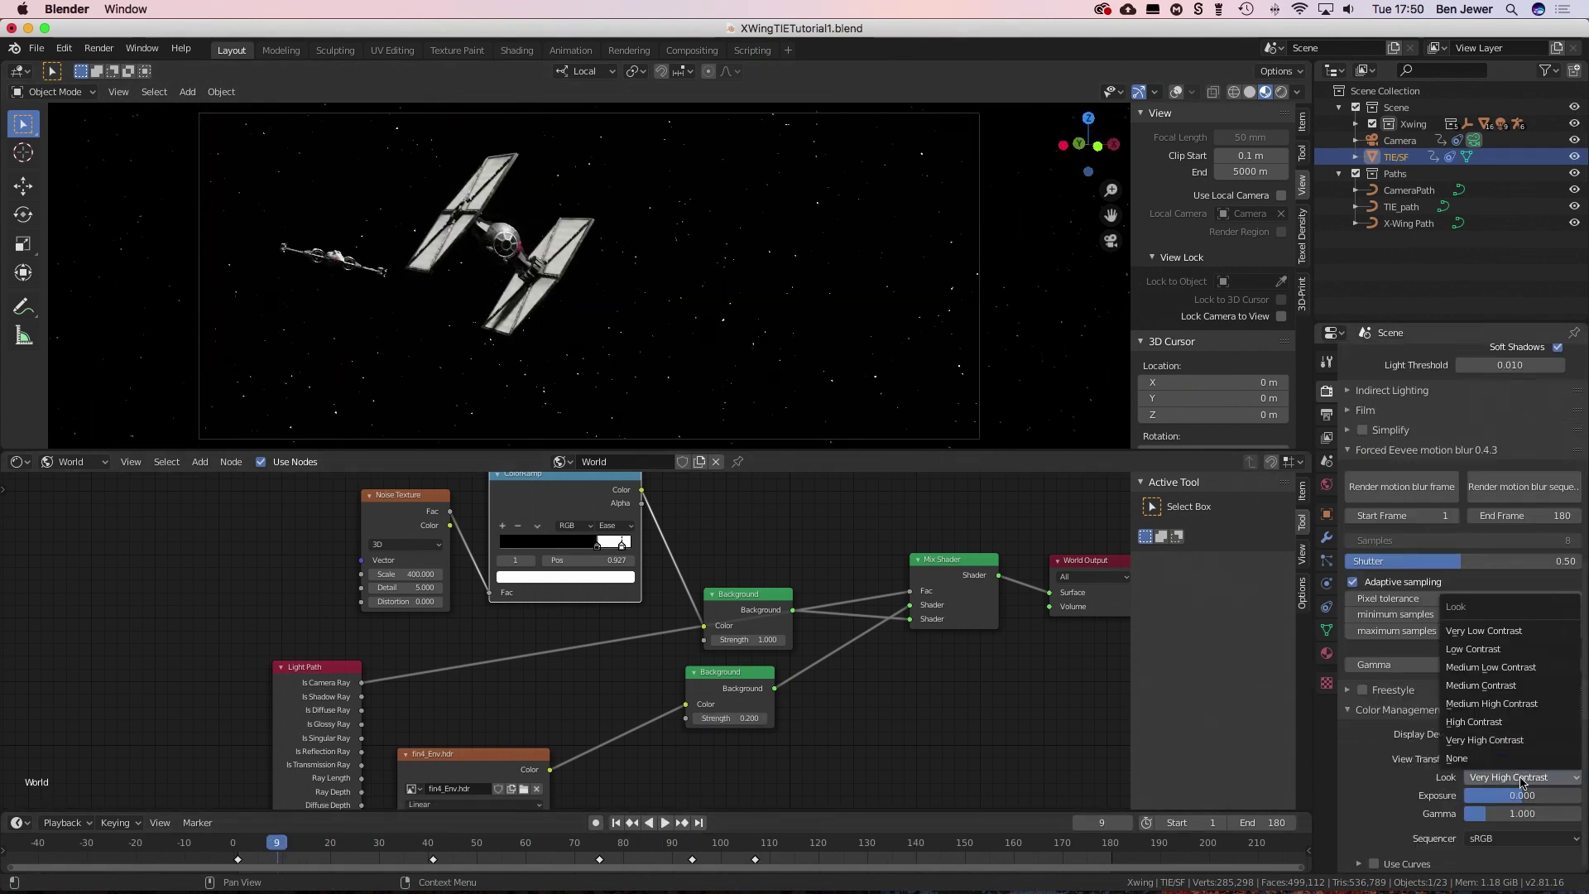
{"action": "key", "text": "space"}
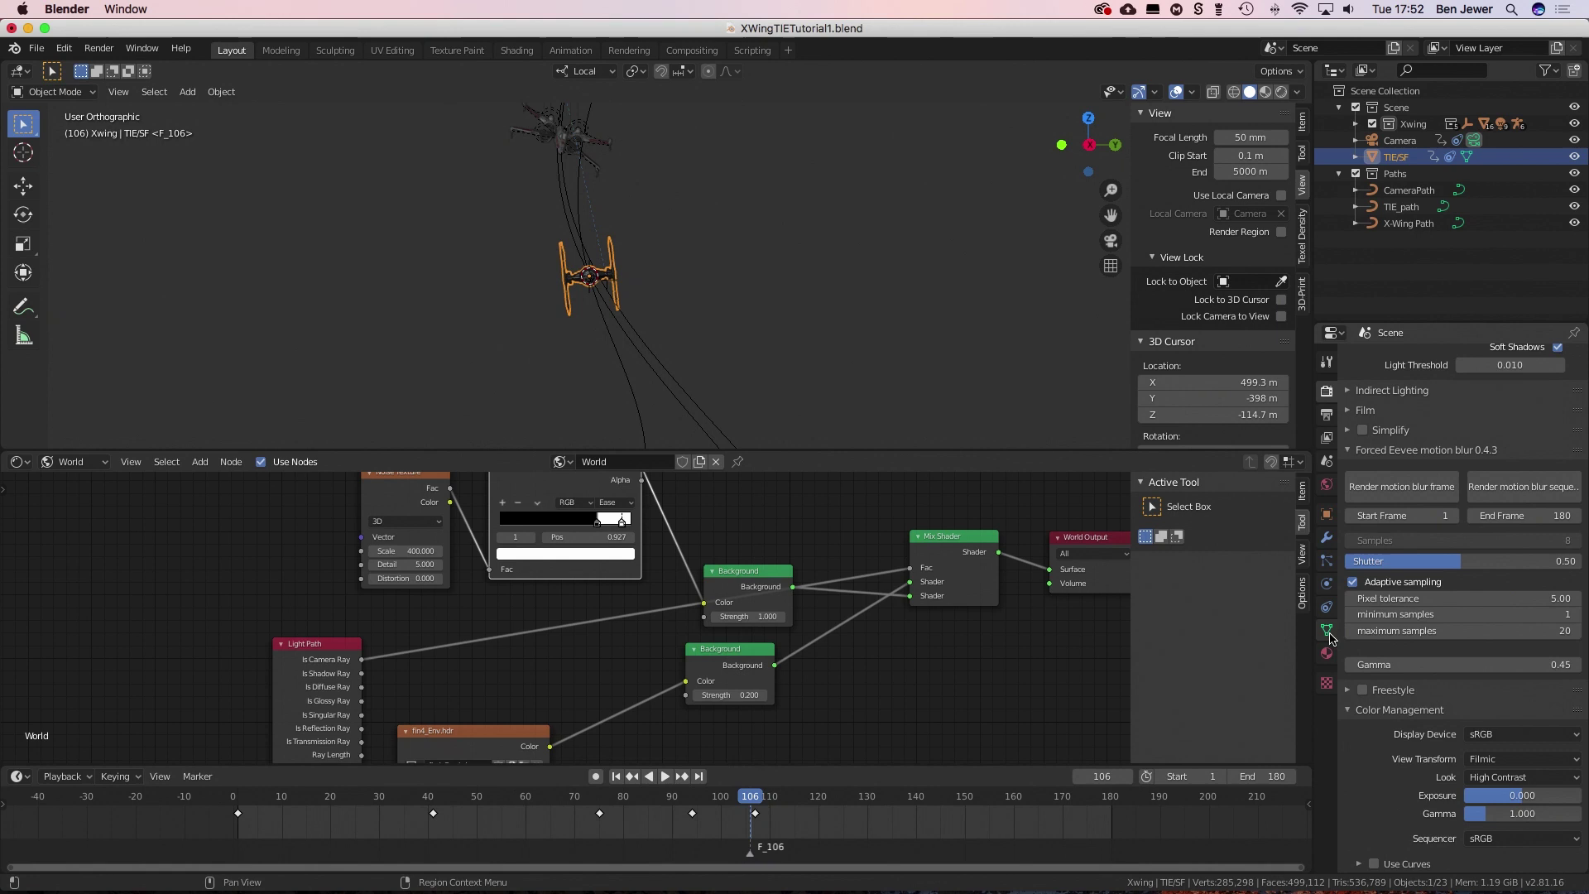
- Add particle system 'Expl' to the TIE: 10 particles from faces, frames 106–110, 20 m/s normal
{"action": "left_click", "coordinate": [1327, 631]}
{"action": "left_click", "coordinate": [1574, 359]}
{"action": "double_click", "coordinate": [1413, 428]}
{"action": "type", "text": "Explode"}
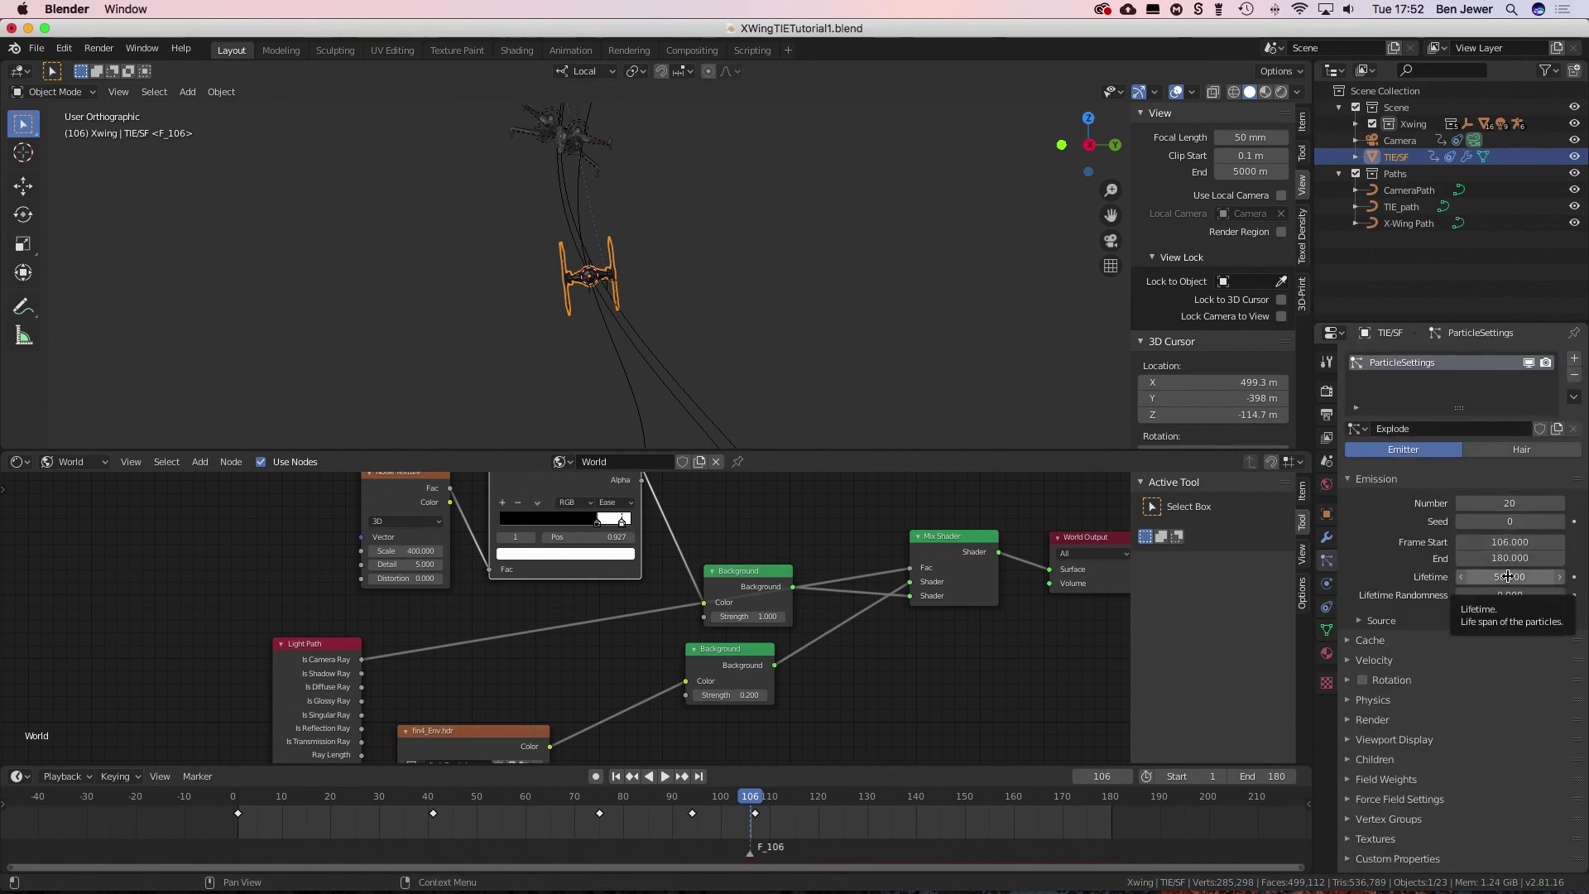
{"action": "left_click", "coordinate": [1452, 620]}
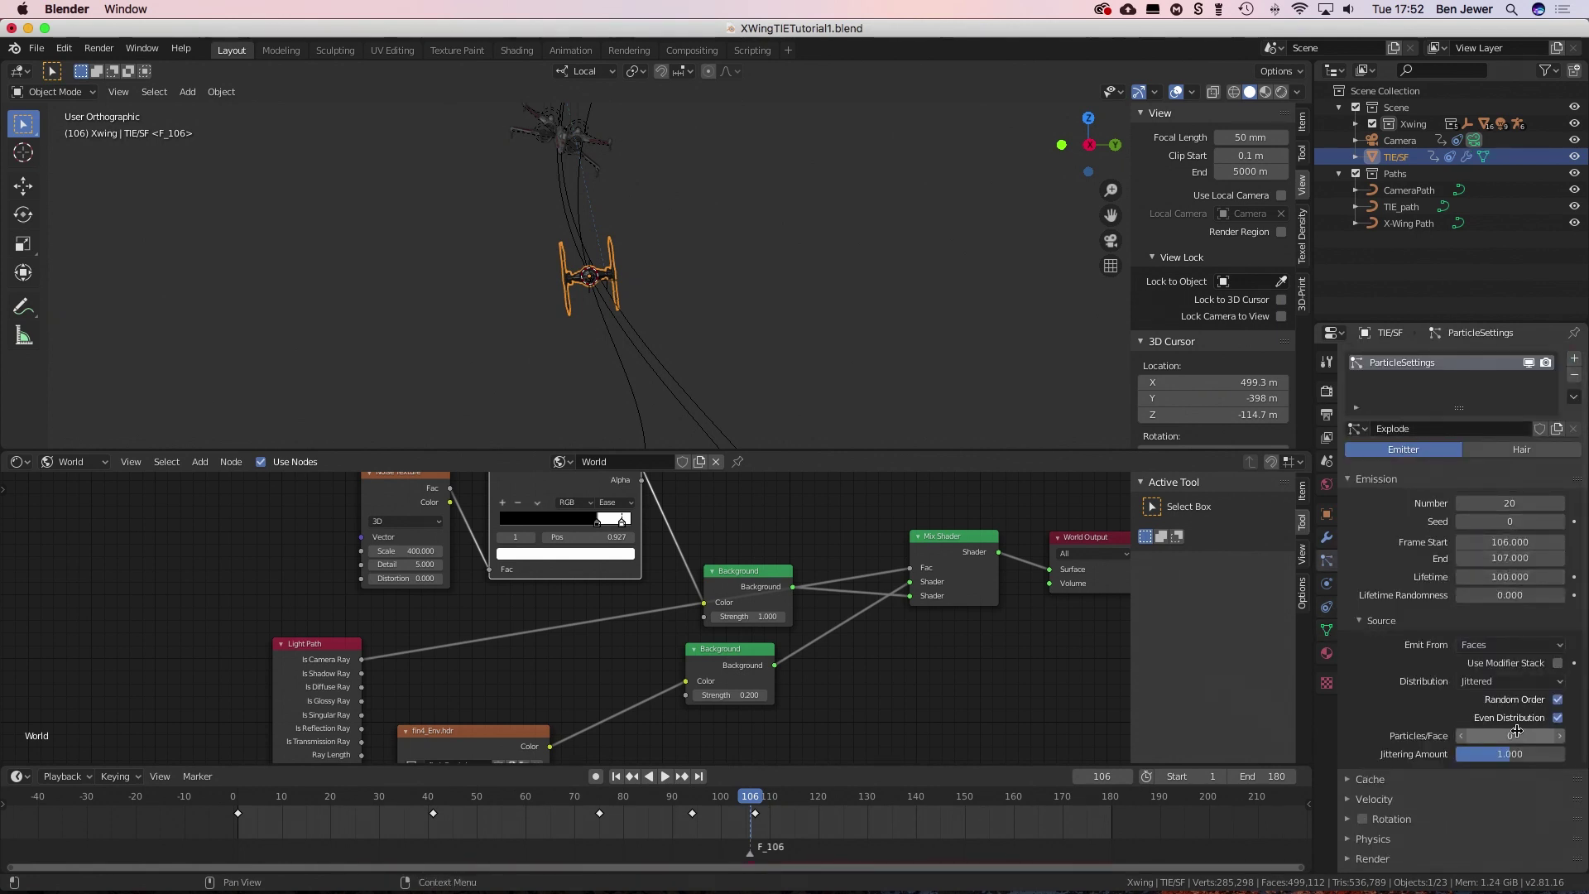
{"action": "key", "text": "Escape"}
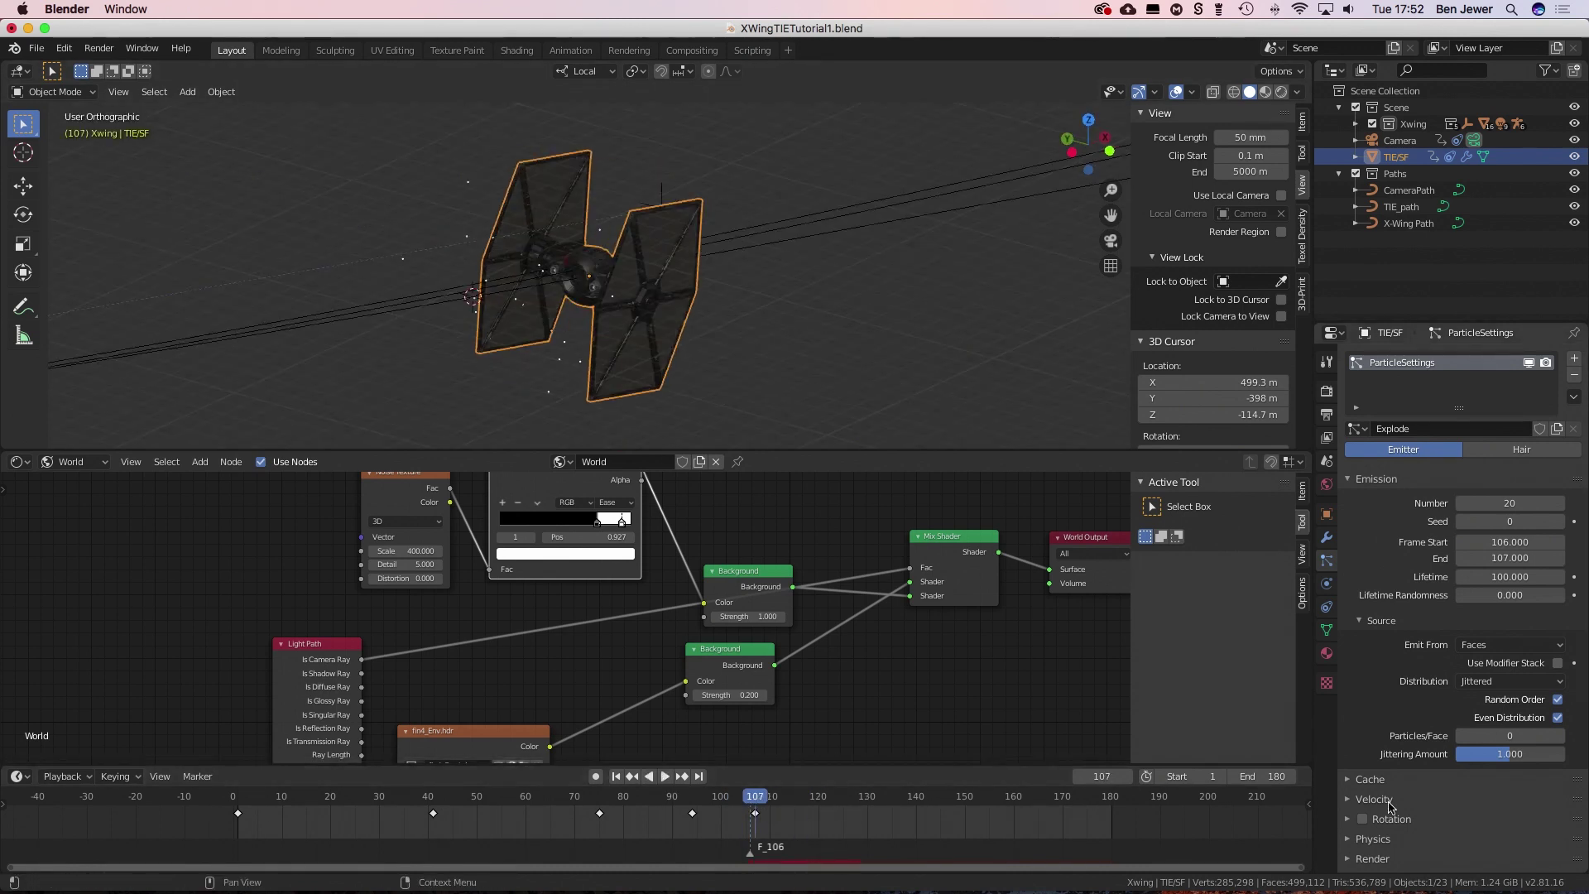
{"action": "left_click", "coordinate": [1374, 799]}
{"action": "scroll", "coordinate": [1457, 662], "scroll_direction": "down", "scroll_amount": 5}
{"action": "key", "text": "space"}
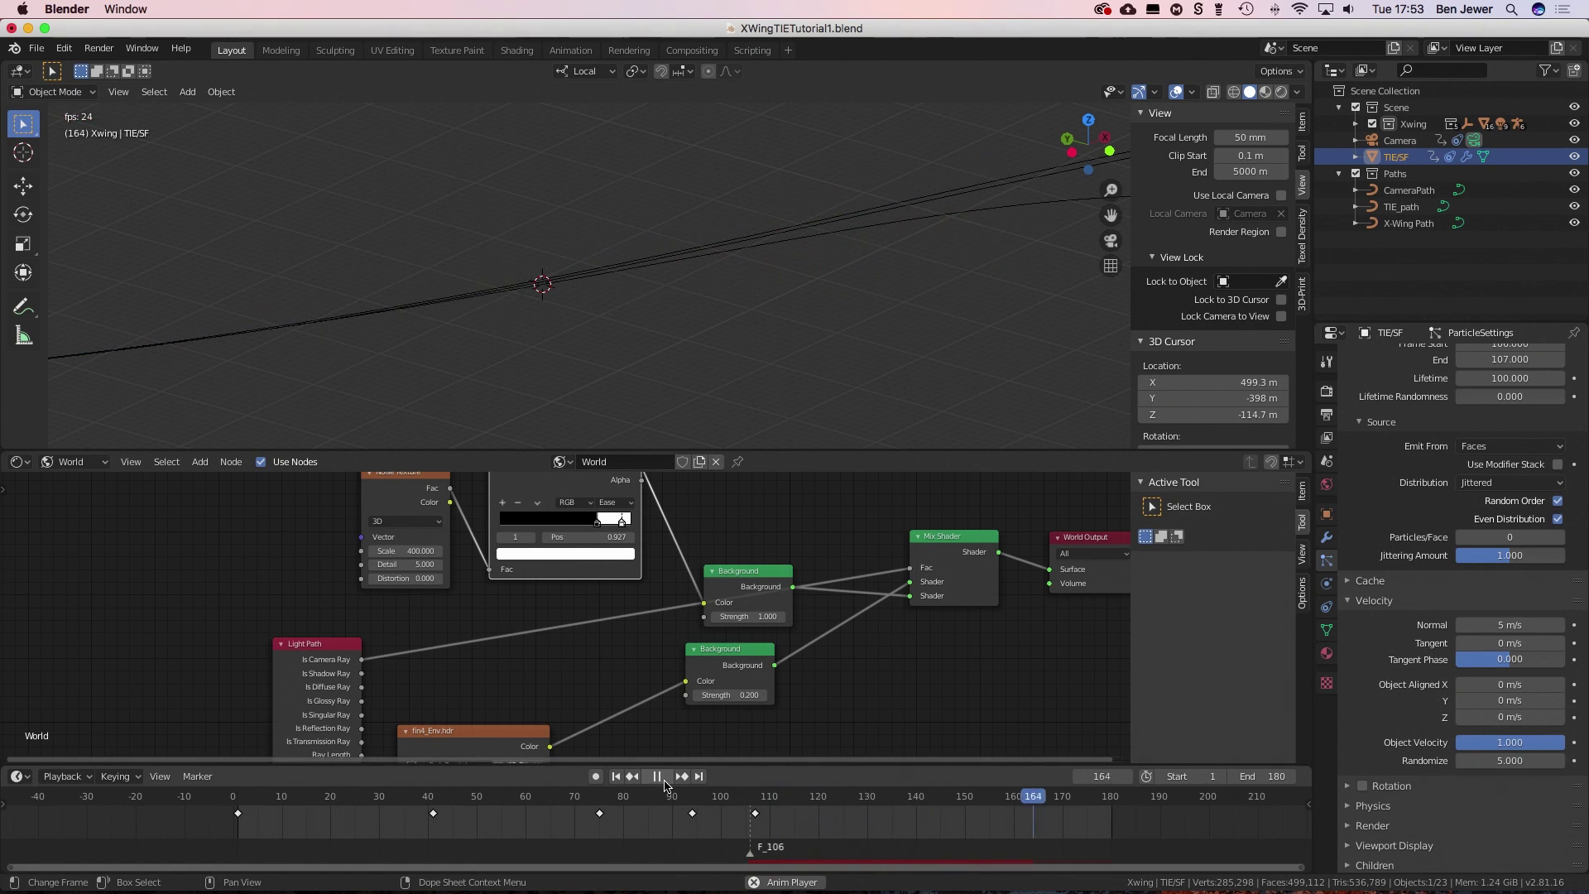
- Add an Explode modifier to the TIE fighter and scrub back to frame 102
{"action": "left_click", "coordinate": [1327, 537]}
{"action": "left_click", "coordinate": [1463, 359]}
{"action": "left_click", "coordinate": [1489, 443]}
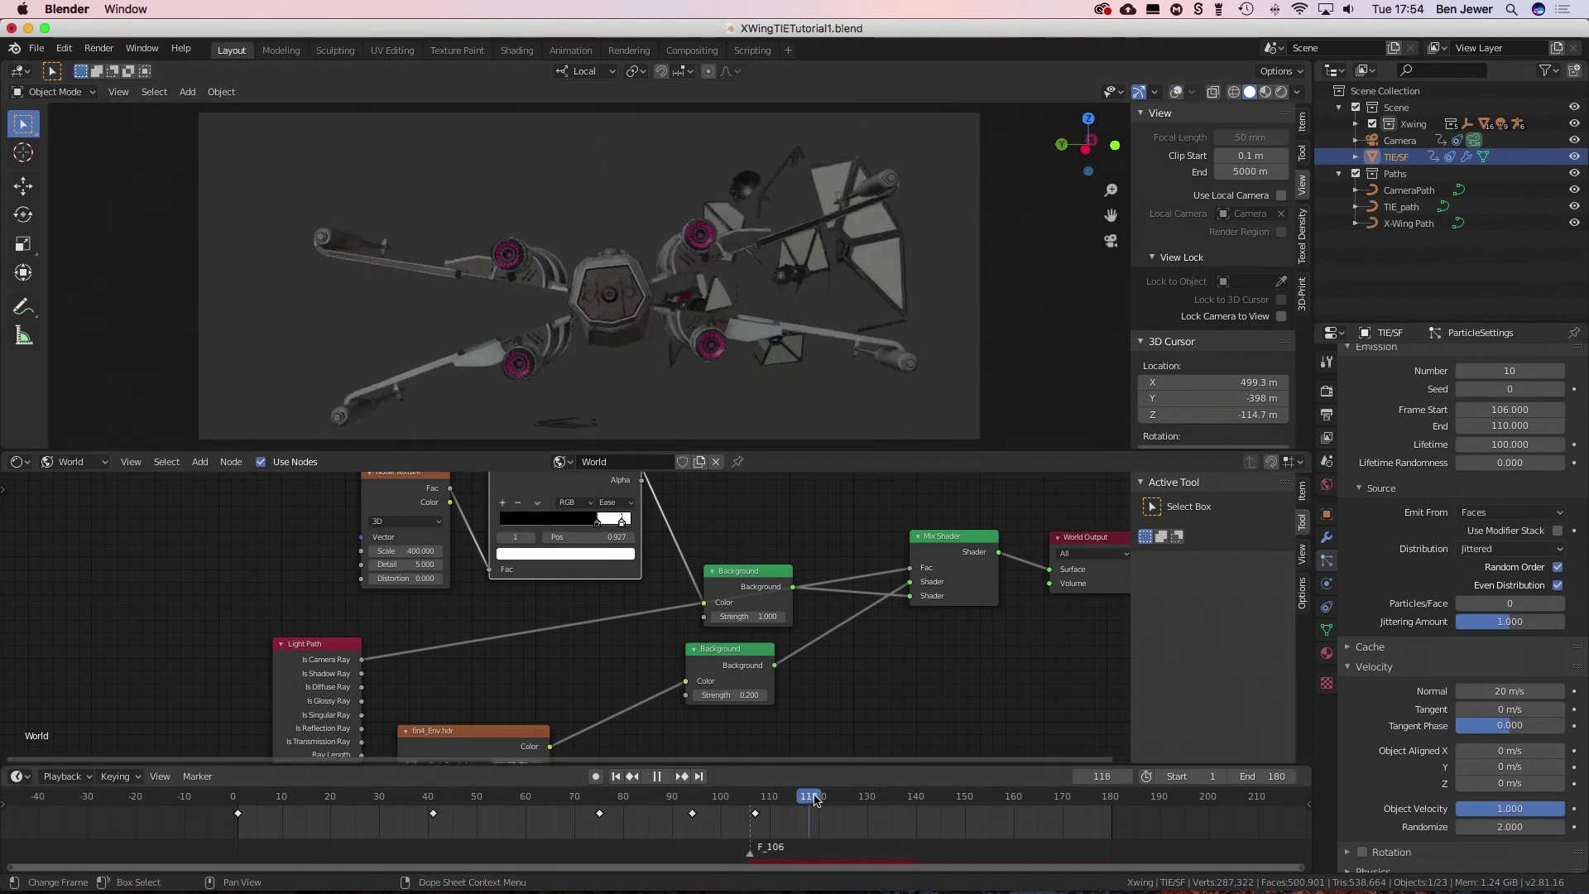
{"action": "left_click_drag", "start_coordinate": [815, 799], "coordinate": [709, 796]}
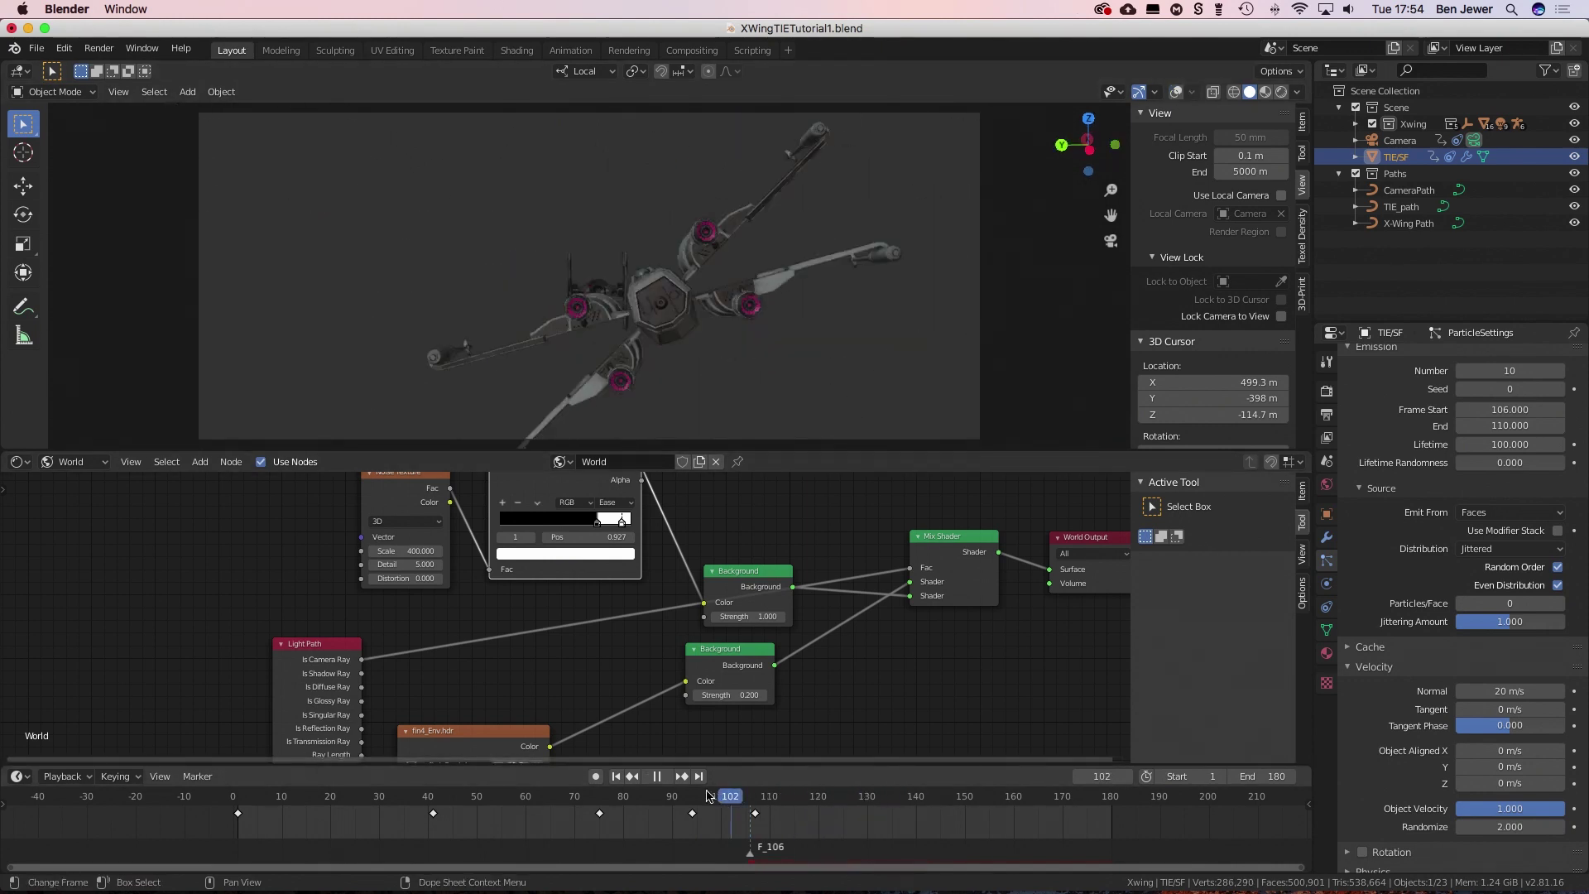
- Stop playback, show the Explode modifier, and frame the TIE at frame 114
{"action": "key", "text": "space"}
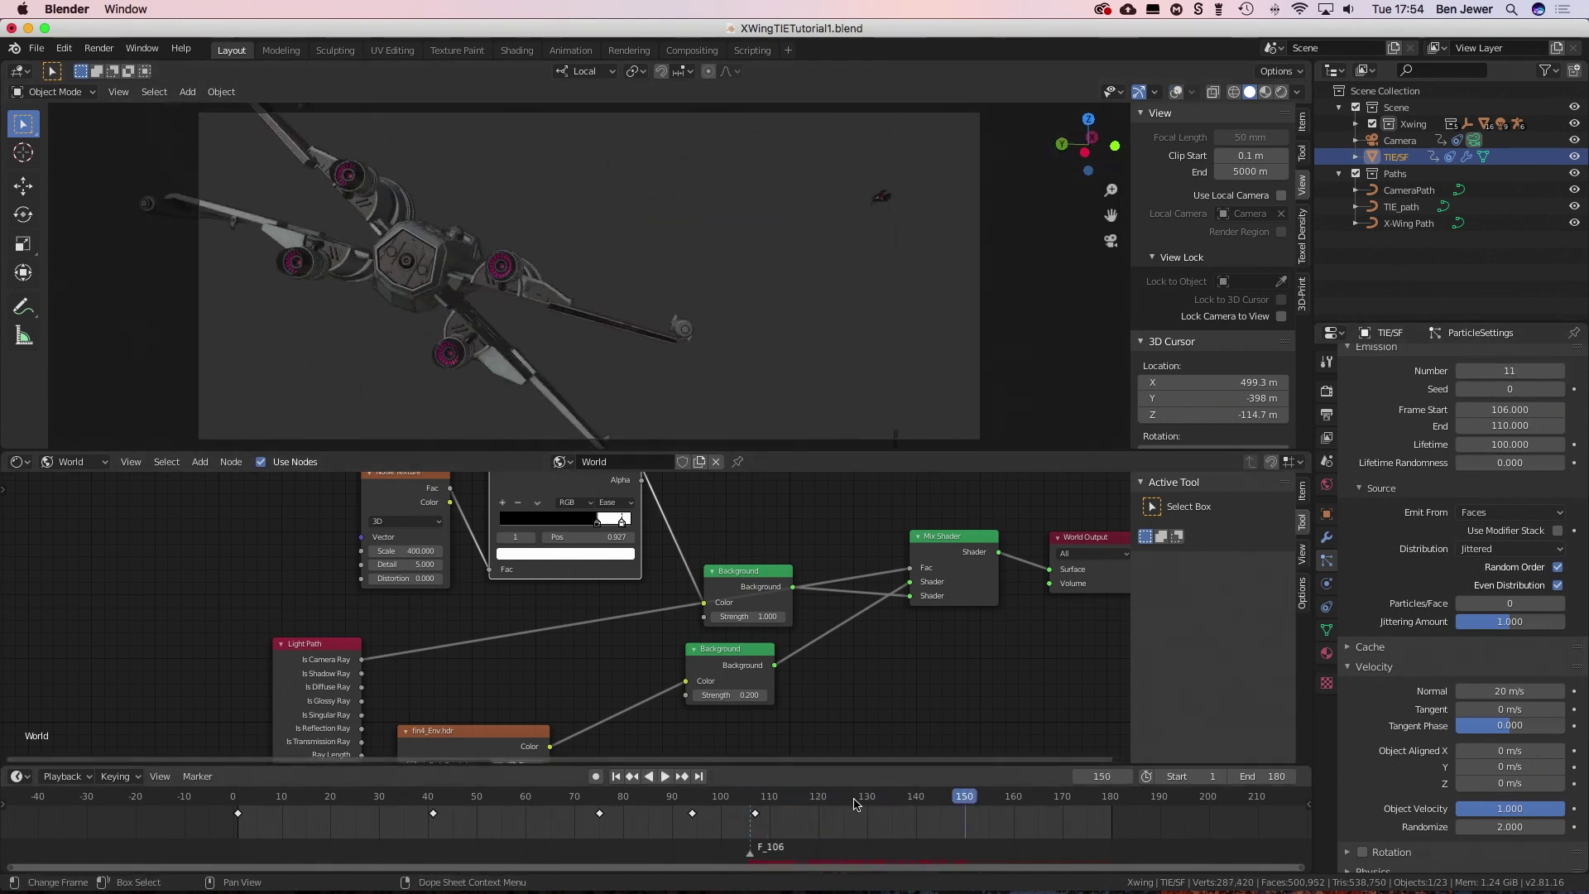
{"action": "left_click", "coordinate": [1328, 539]}
{"action": "key", "text": "Left"}
{"action": "key", "text": "KP_Decimal"}
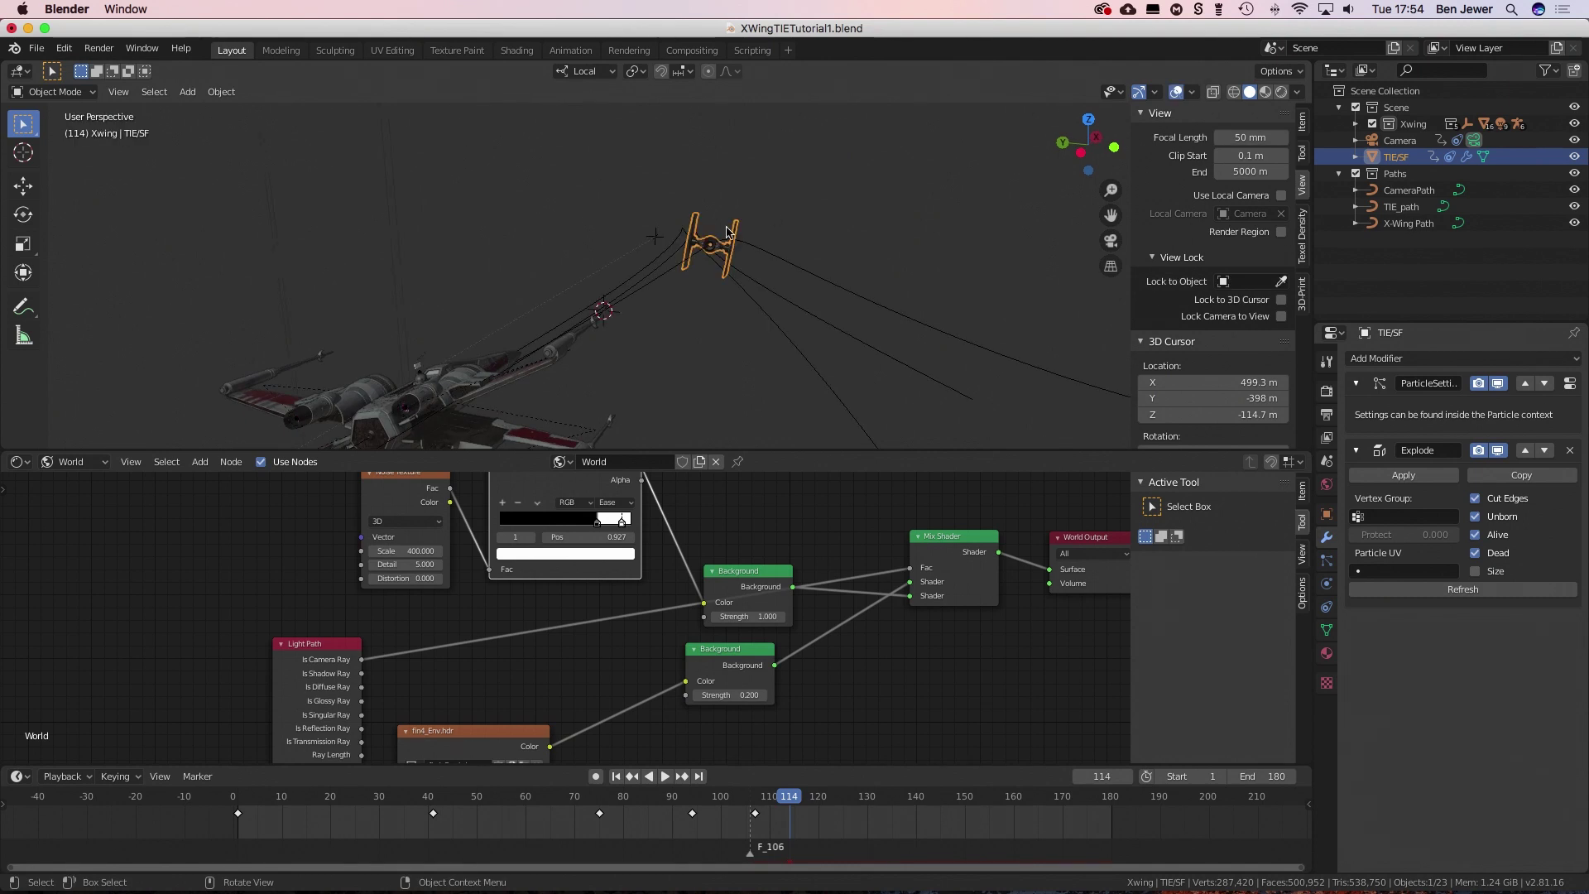
- Subdivide the TIE fighter's wings in Edit Mode with 3 cuts
{"action": "key", "text": "Tab"}
{"action": "middle_click_drag", "start_coordinate": [424, 343], "coordinate": [624, 243]}
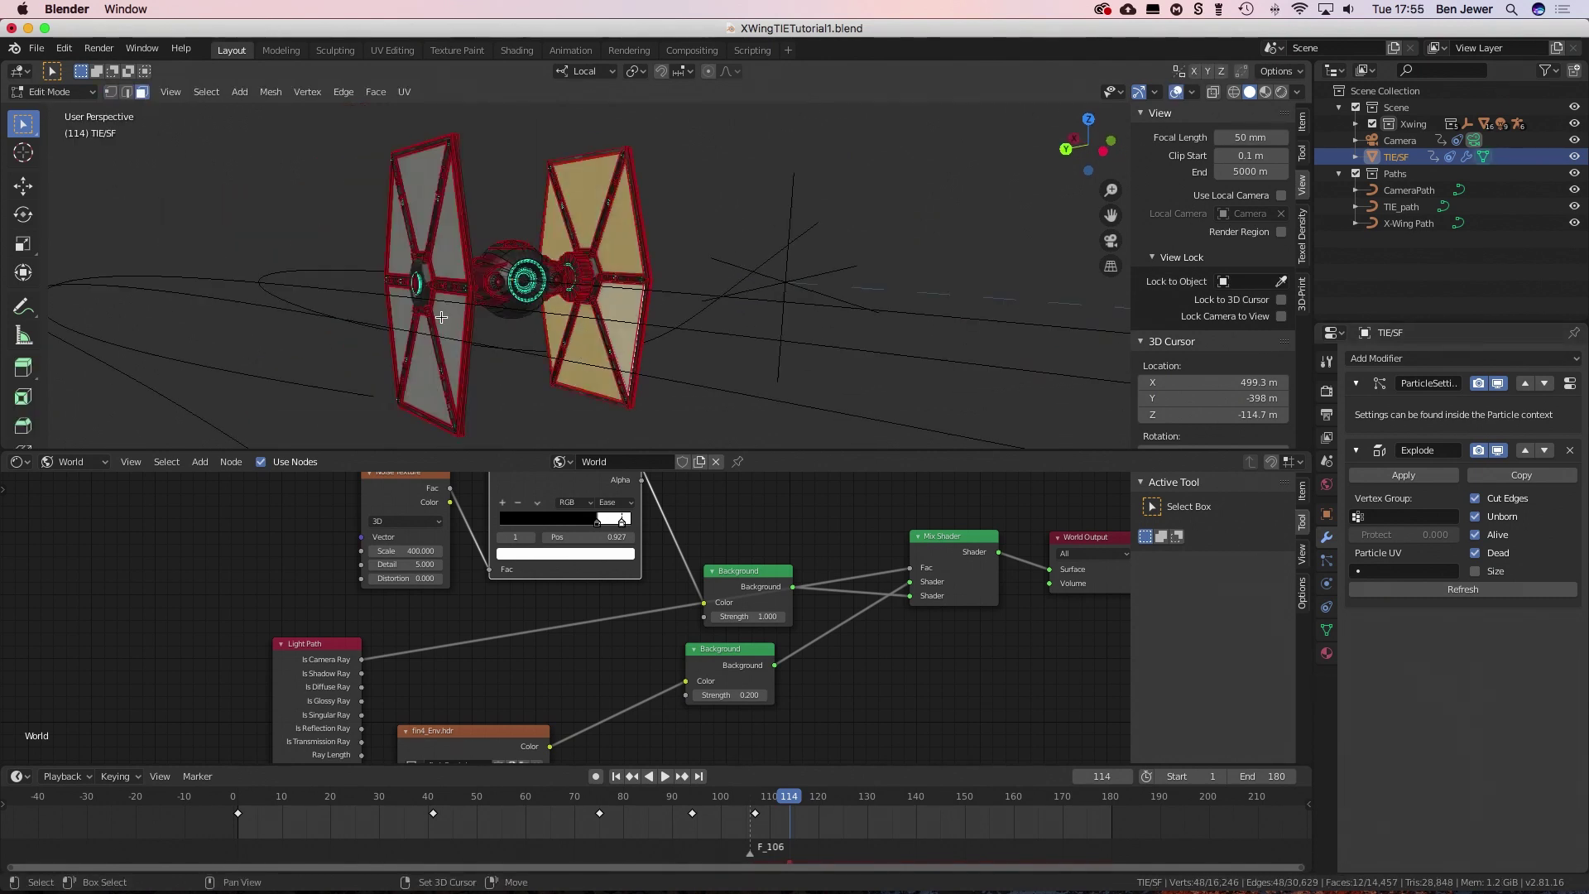
{"action": "middle_click_drag", "start_coordinate": [441, 317], "coordinate": [629, 273]}
{"action": "right_click", "coordinate": [709, 308]}
{"action": "left_click", "coordinate": [709, 311]}
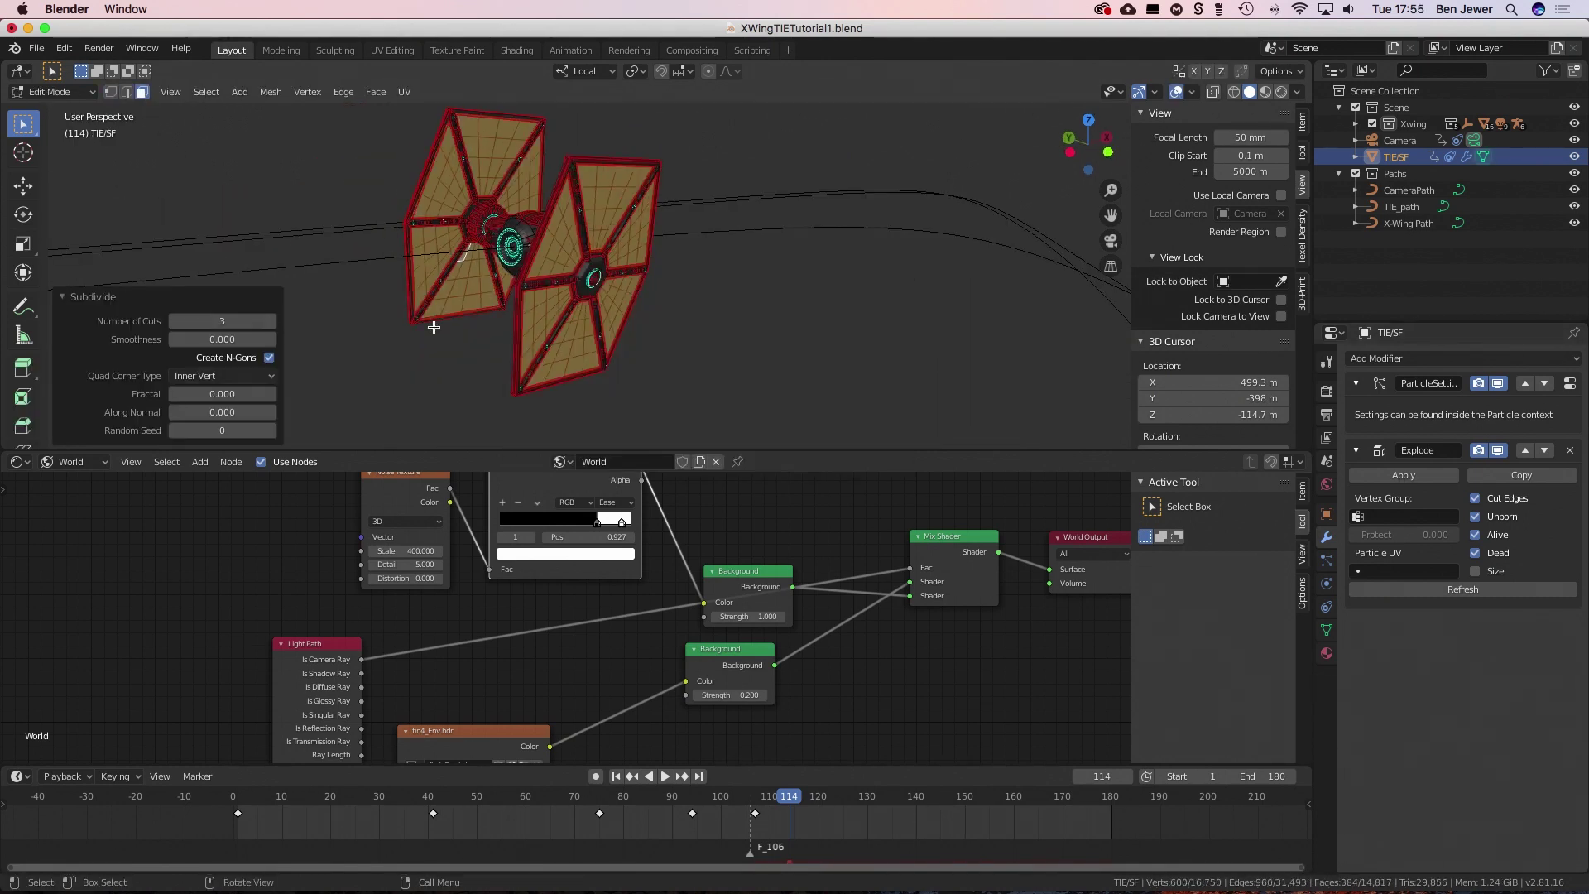
{"action": "key", "text": "Tab"}
- Replay the chase through the camera and preview it in Rendered shading
{"action": "key", "text": "KP_0"}
{"action": "key", "text": "space"}
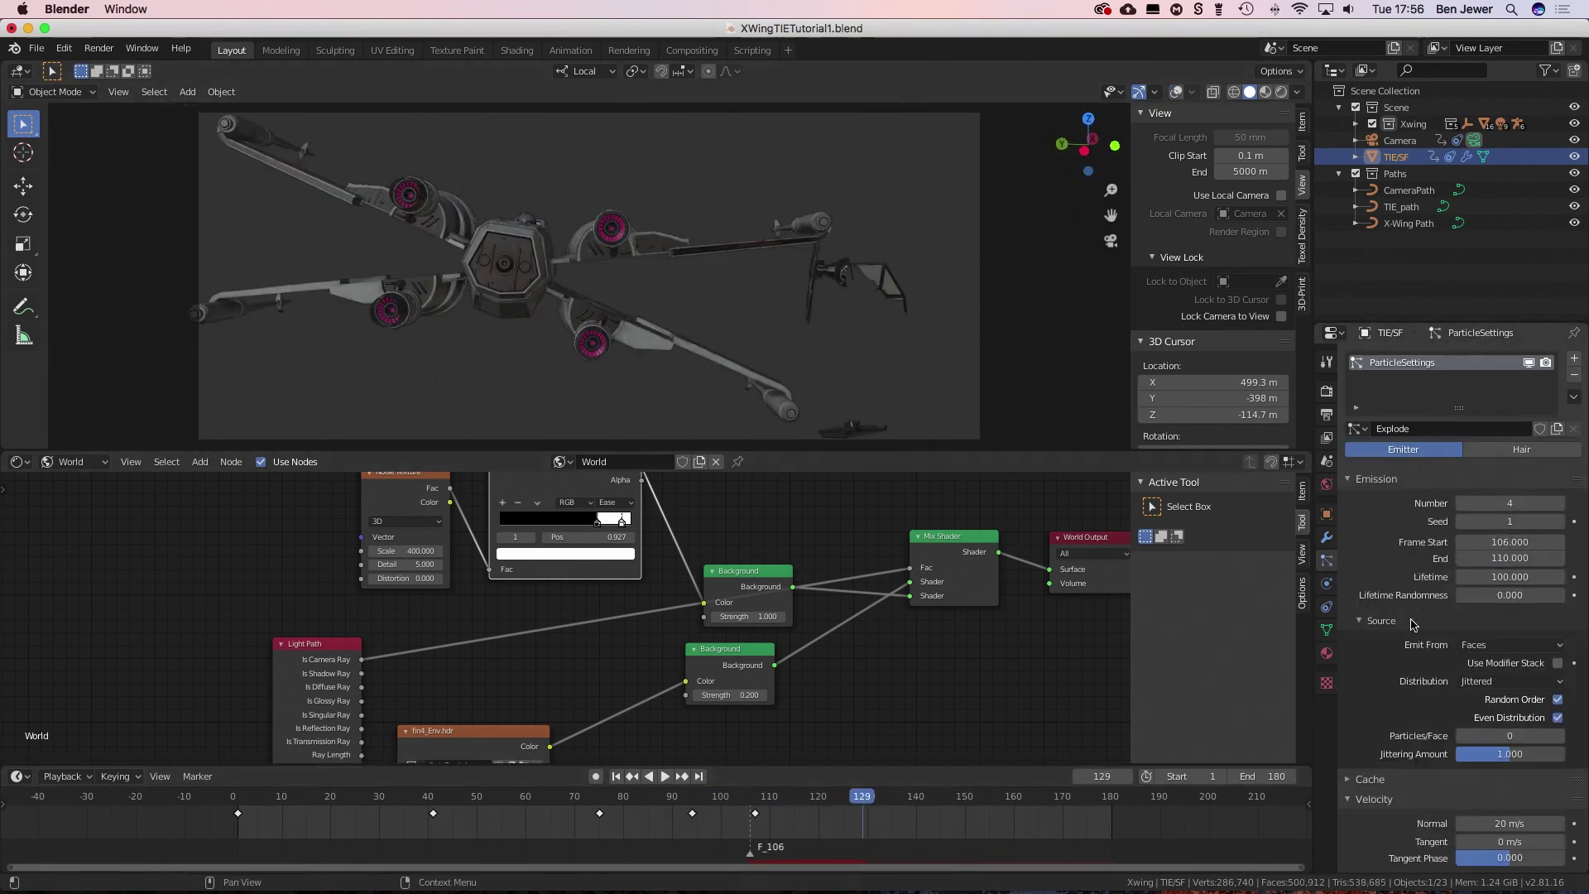
{"action": "scroll", "coordinate": [1490, 580], "scroll_direction": "down", "scroll_amount": 9}
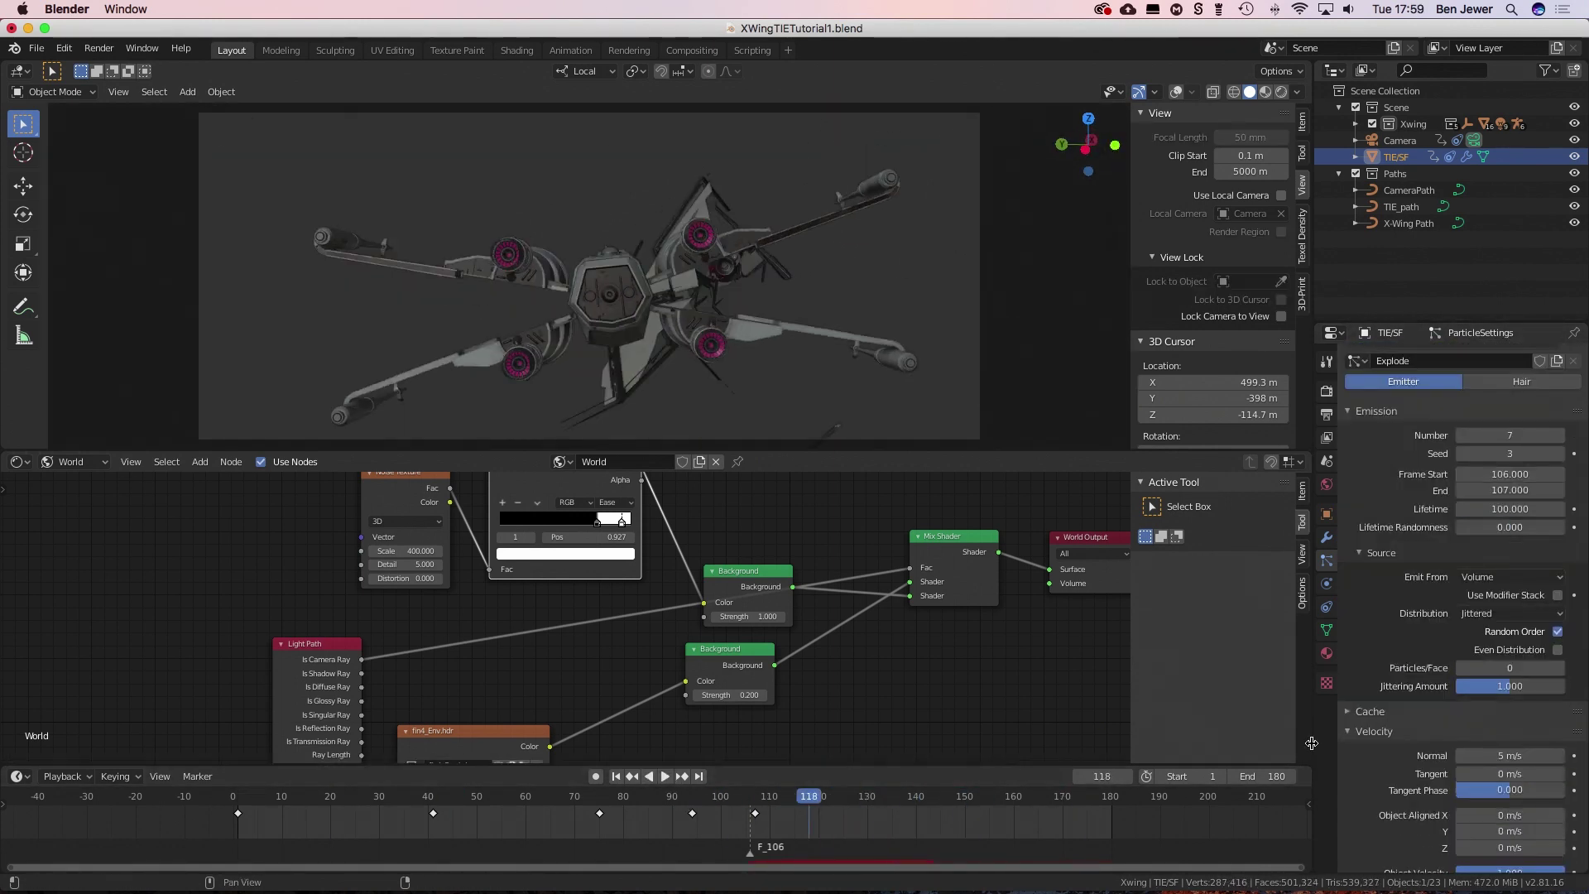
{"action": "left_click", "coordinate": [666, 778]}
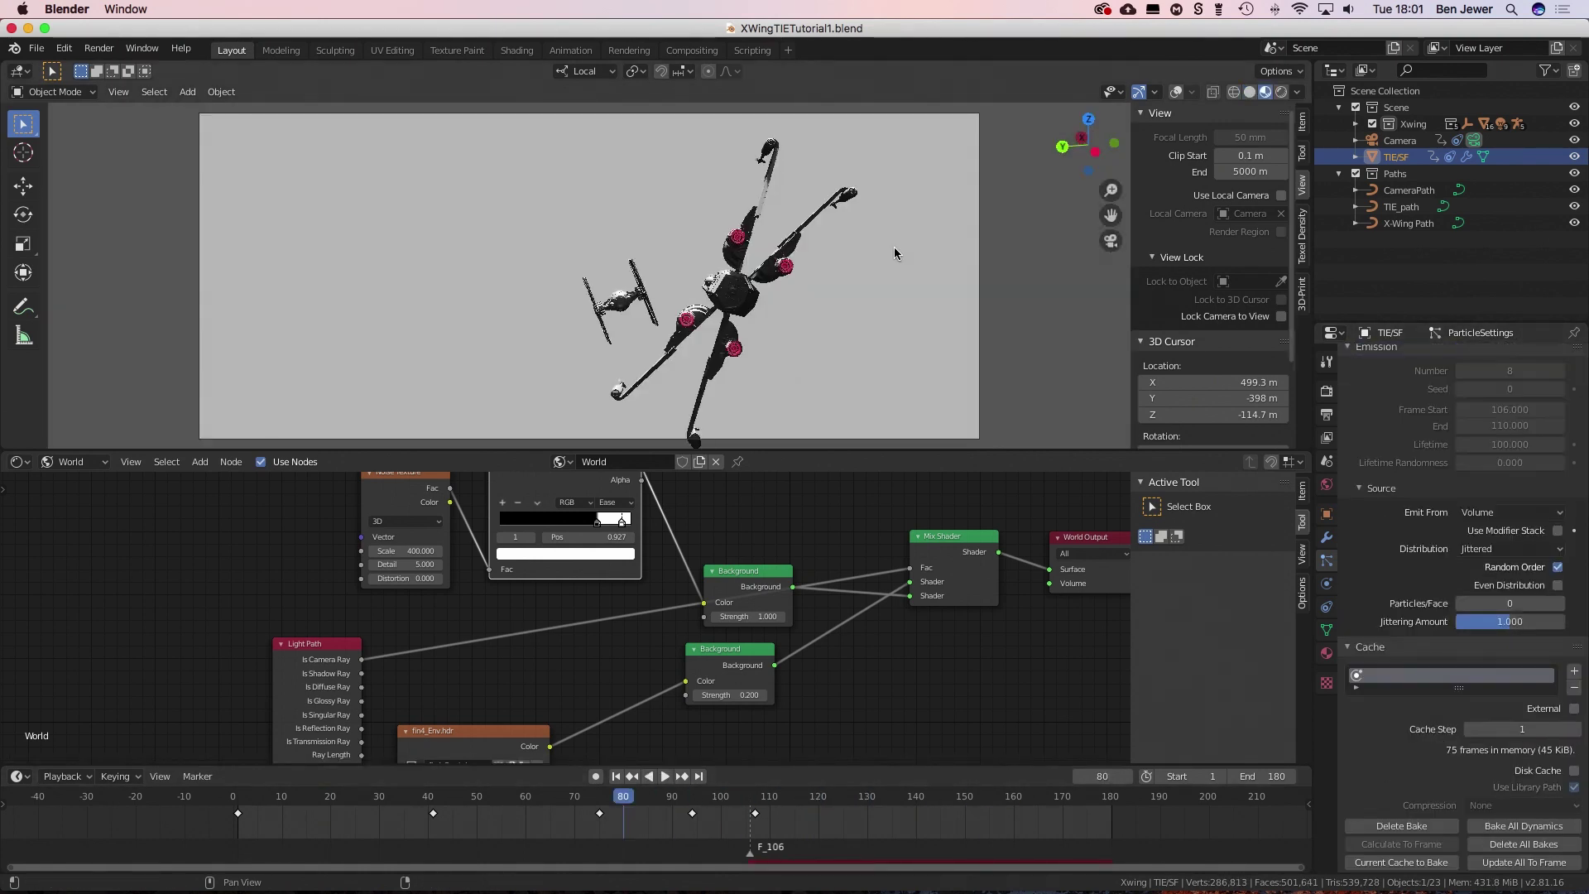
{"action": "left_click", "coordinate": [624, 797]}
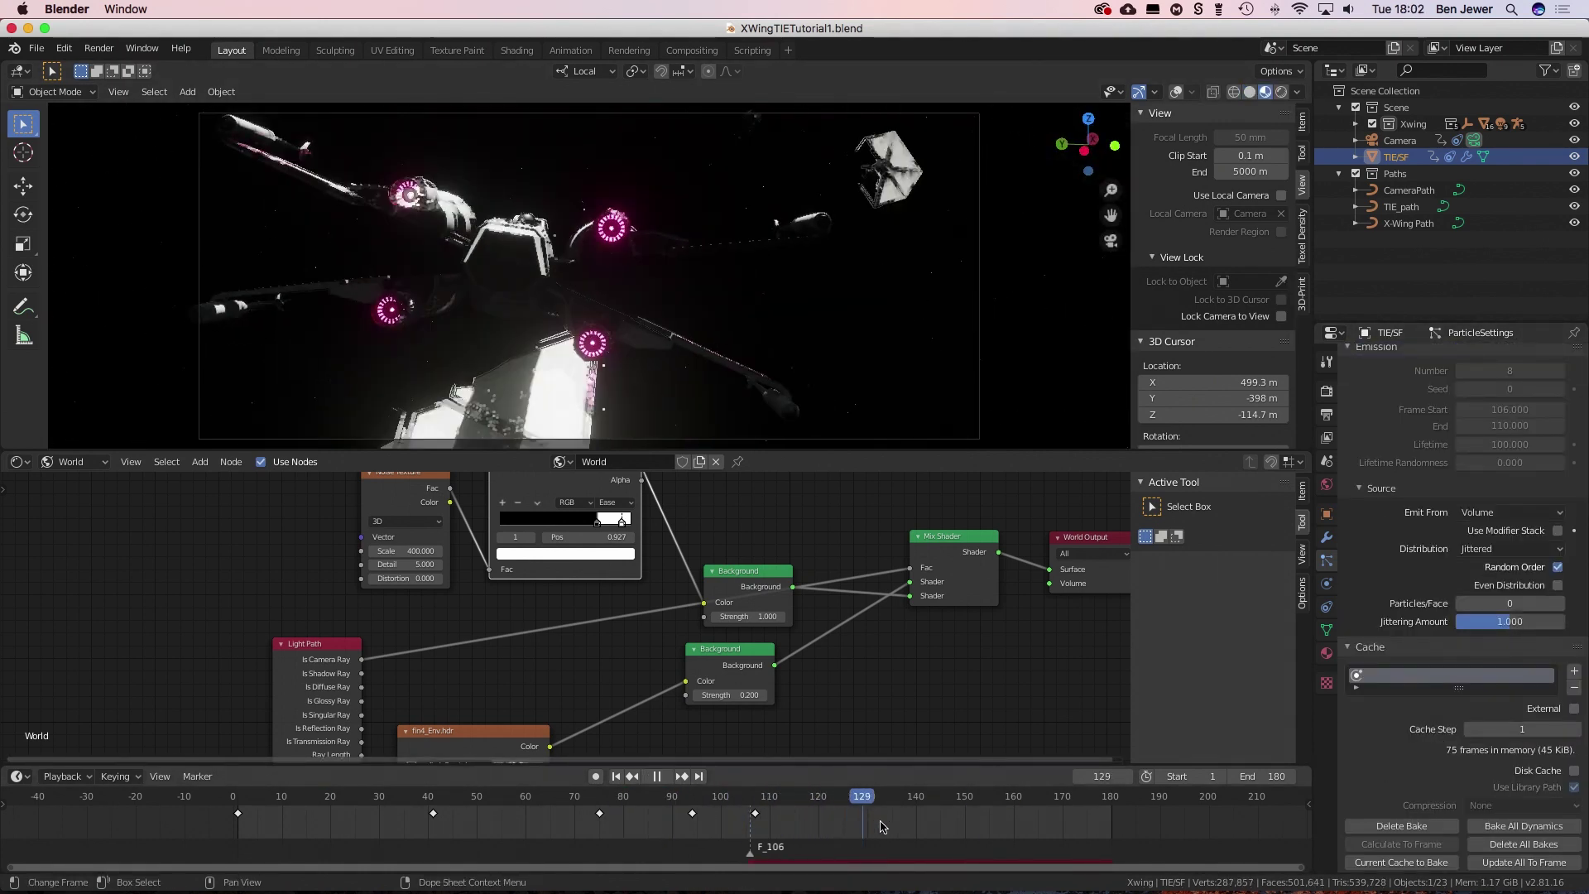
- Stop playback, return to solid shading, and frame the view on the selected TIE fighter
{"action": "key", "text": "space"}
{"action": "left_click", "coordinate": [1176, 92]}
{"action": "key", "text": "KP_Decimal"}
{"action": "left_click", "coordinate": [749, 797]}
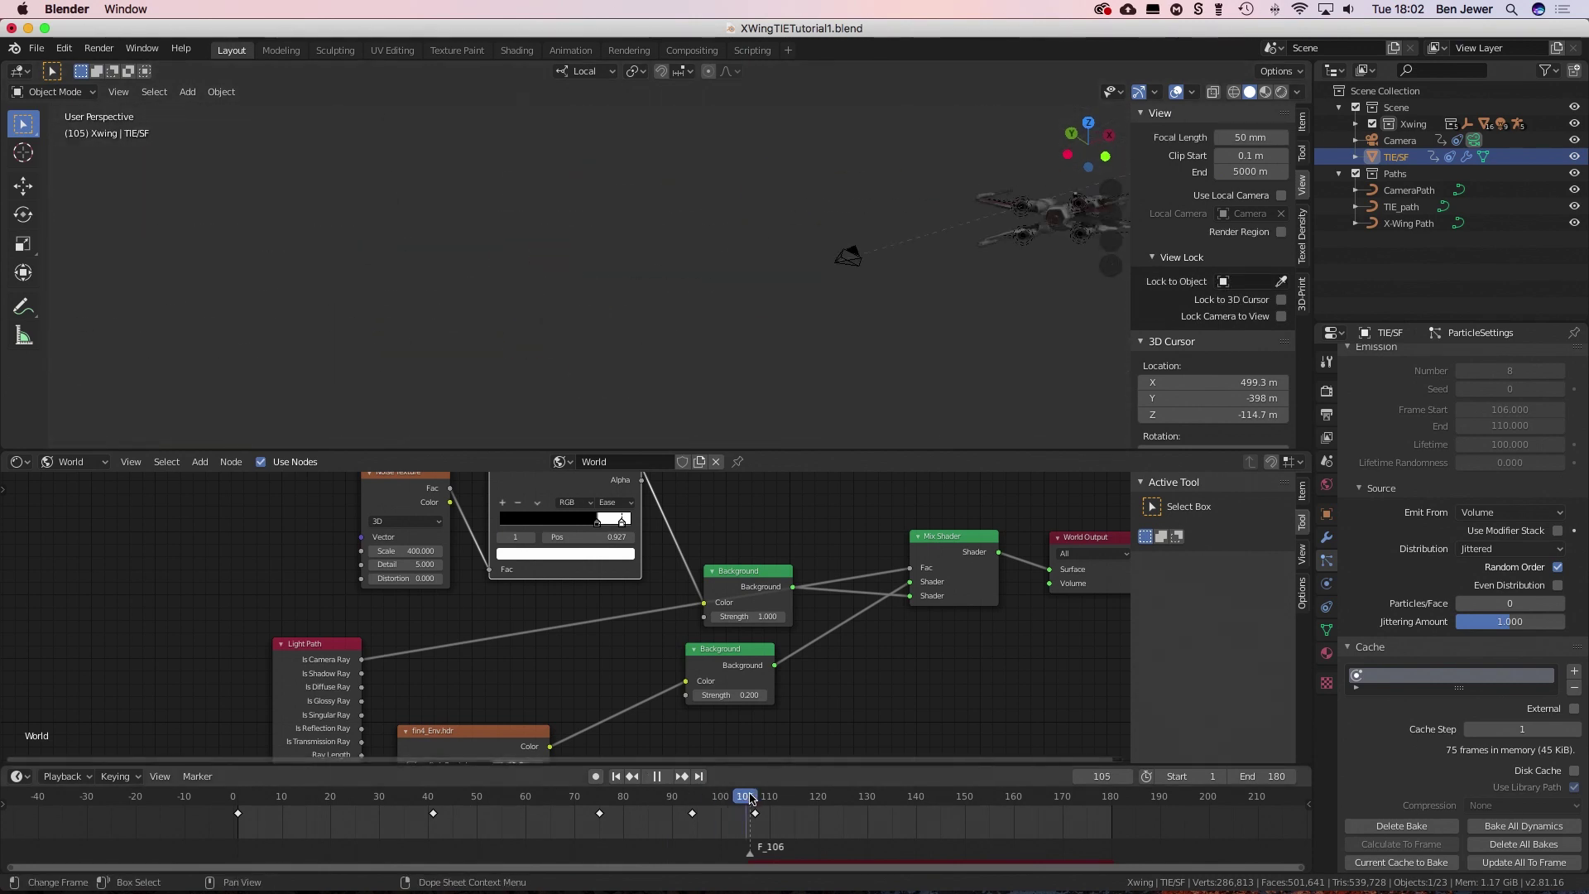
{"action": "key", "text": "KP_Decimal"}
- Add an ExplosionSource vertex group and assign all of the fighter's geometry in Edit Mode
{"action": "left_click", "coordinate": [1327, 630]}
{"action": "left_click", "coordinate": [1574, 407]}
{"action": "double_click", "coordinate": [1384, 411]}
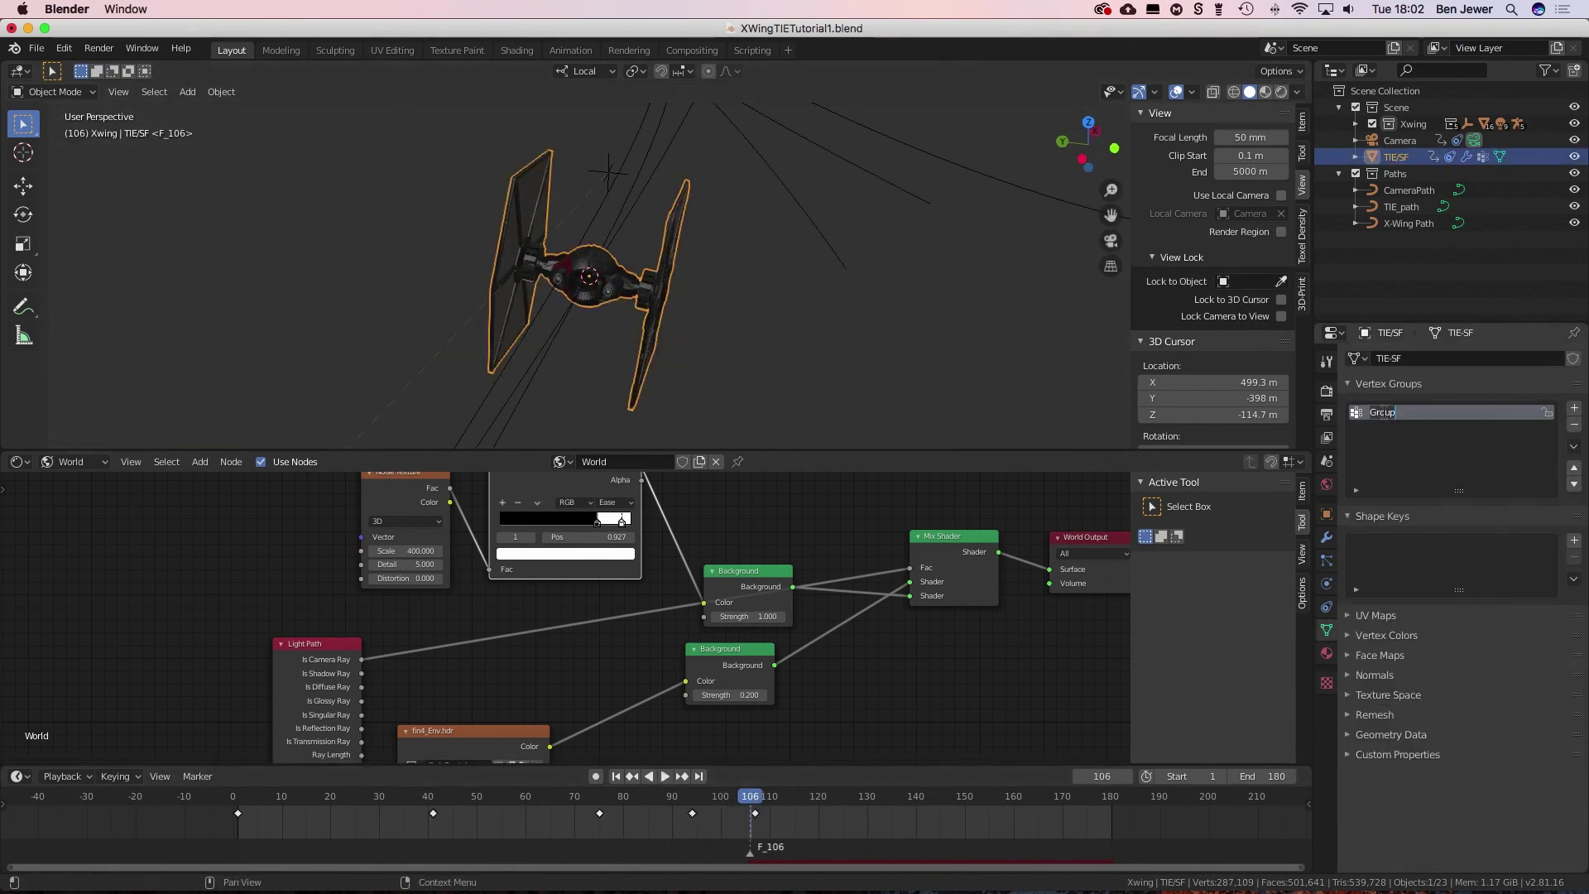
{"action": "type", "text": "ExplosionSource"}
{"action": "key", "text": "Return"}
{"action": "key", "text": "Tab"}
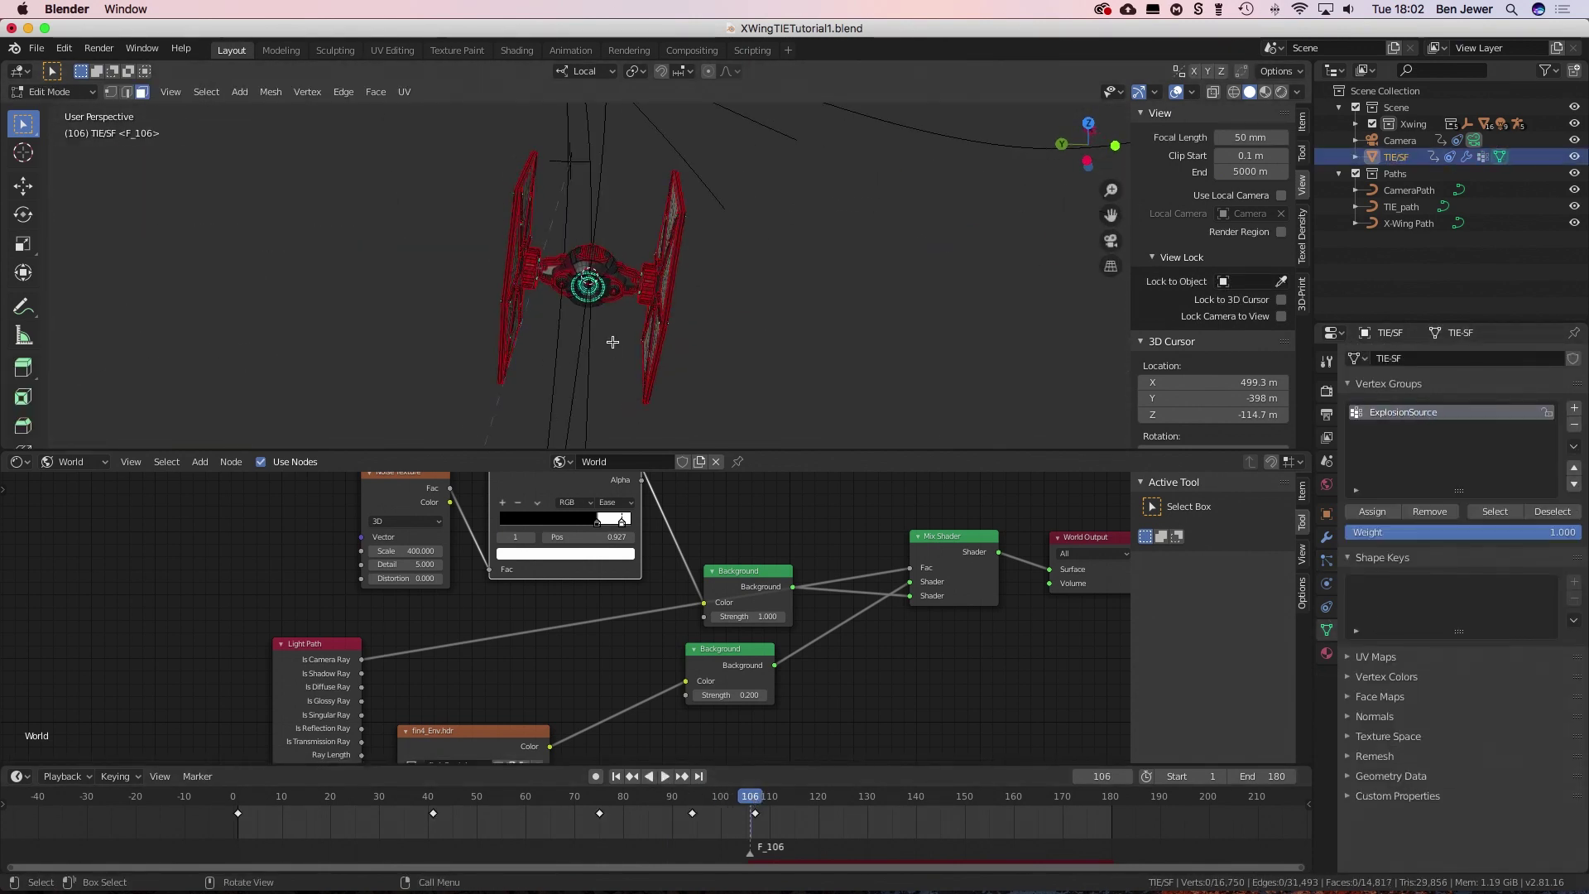
{"action": "key", "text": "Tab"}
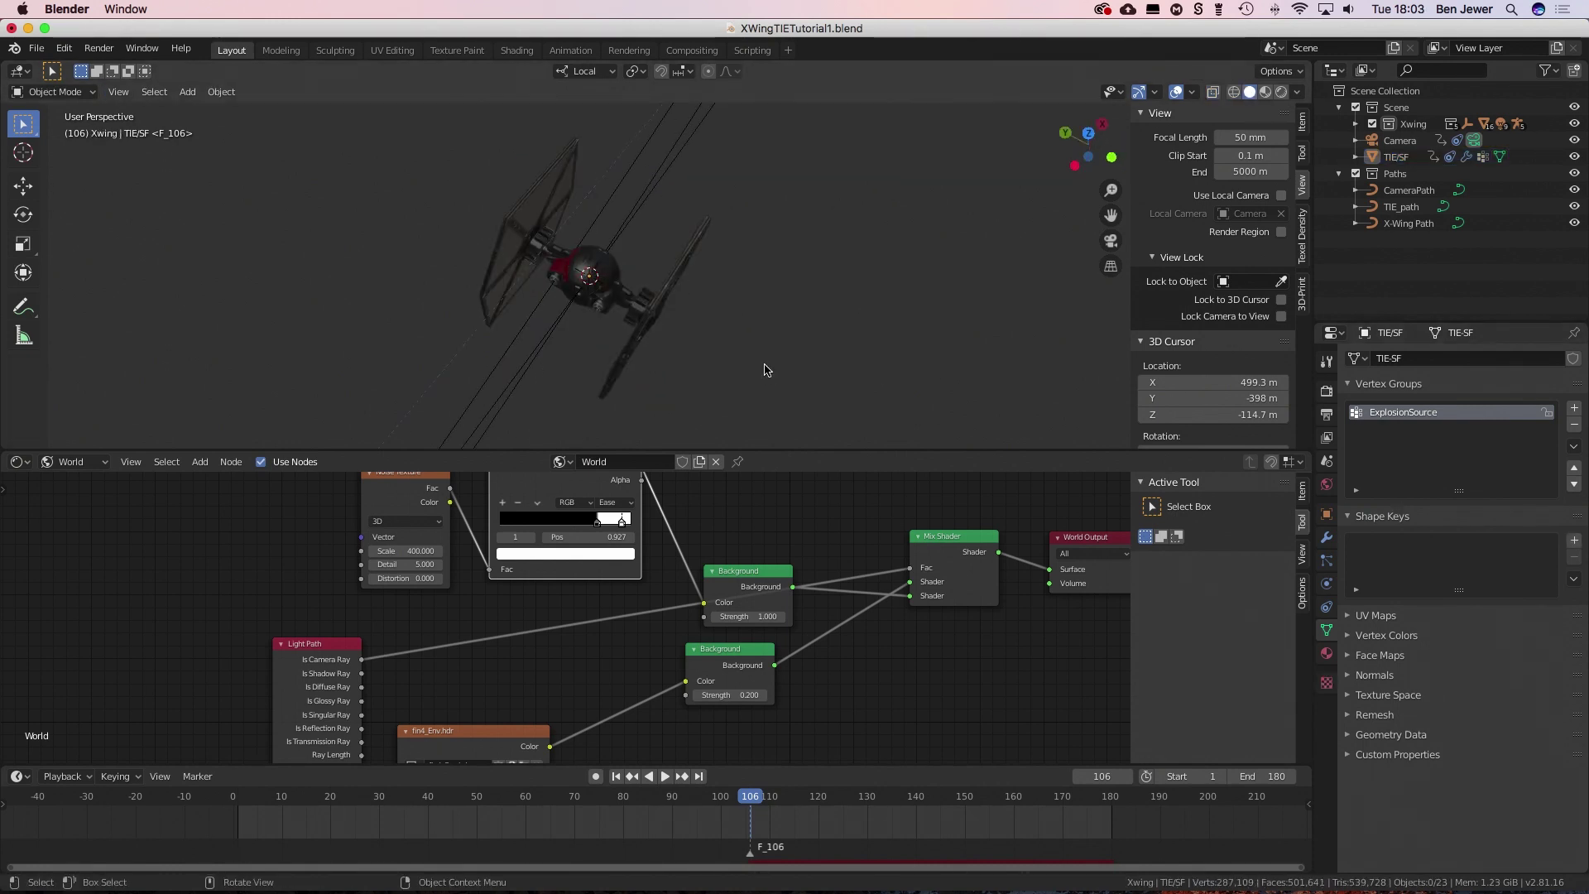
- Add a second particle system: 1000 particles, frames 106–107, lifetime 10, randomness 1.000
{"action": "middle_click_drag", "start_coordinate": [765, 370], "coordinate": [795, 365]}
{"action": "left_click", "coordinate": [1327, 560]}
{"action": "left_click", "coordinate": [1574, 358]}
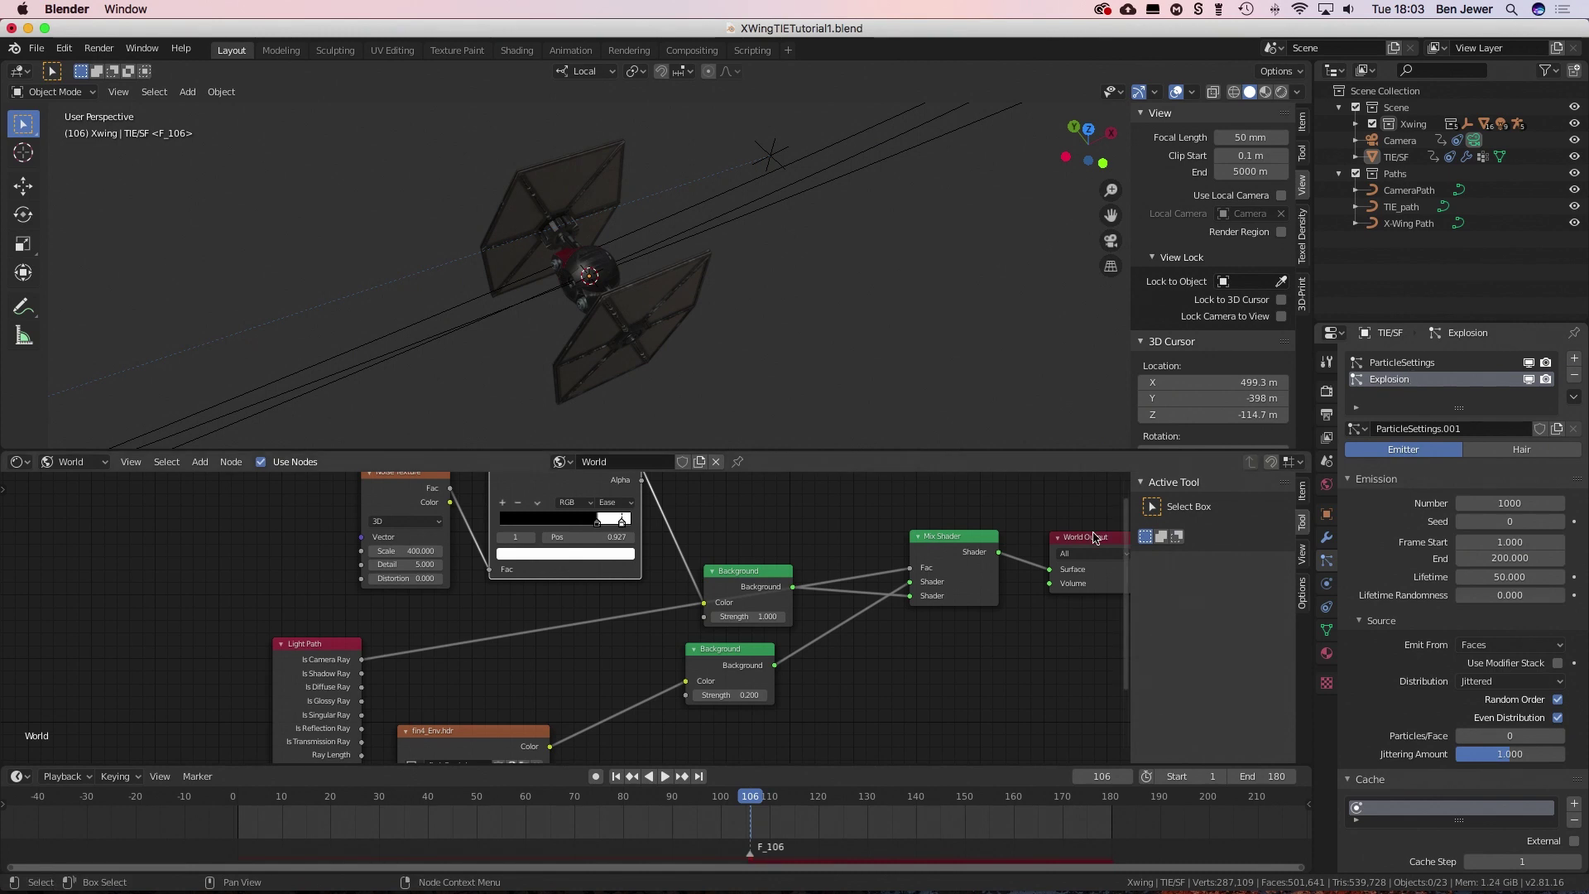
{"action": "scroll", "coordinate": [1399, 726], "scroll_direction": "down", "scroll_amount": 15}
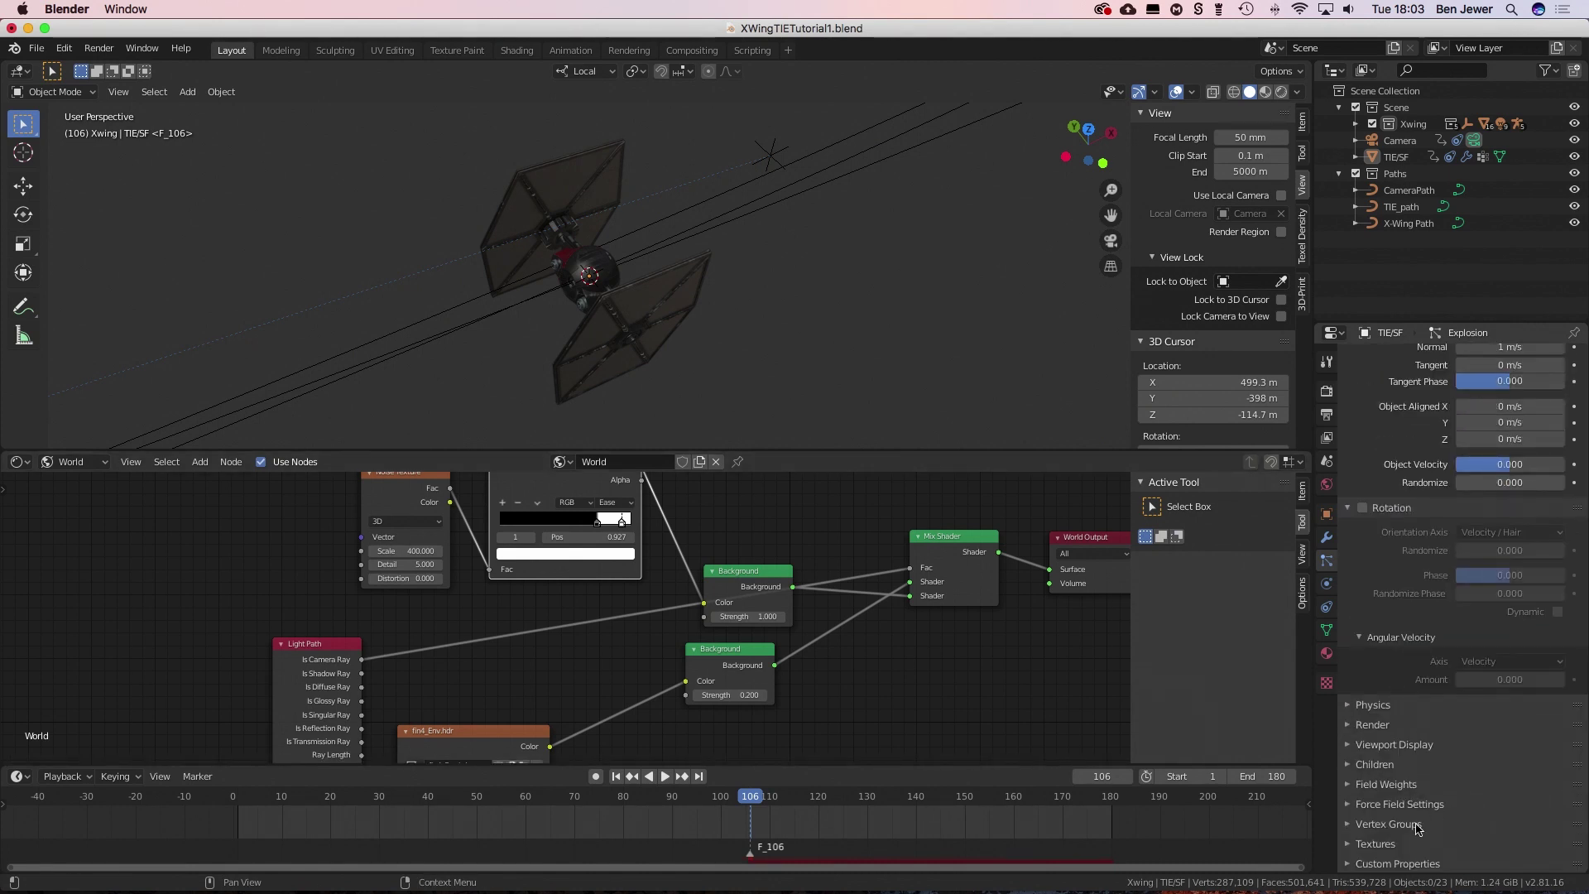
{"action": "scroll", "coordinate": [1407, 794], "scroll_direction": "up", "scroll_amount": 8}
{"action": "scroll", "coordinate": [1566, 547], "scroll_direction": "up", "scroll_amount": 13}
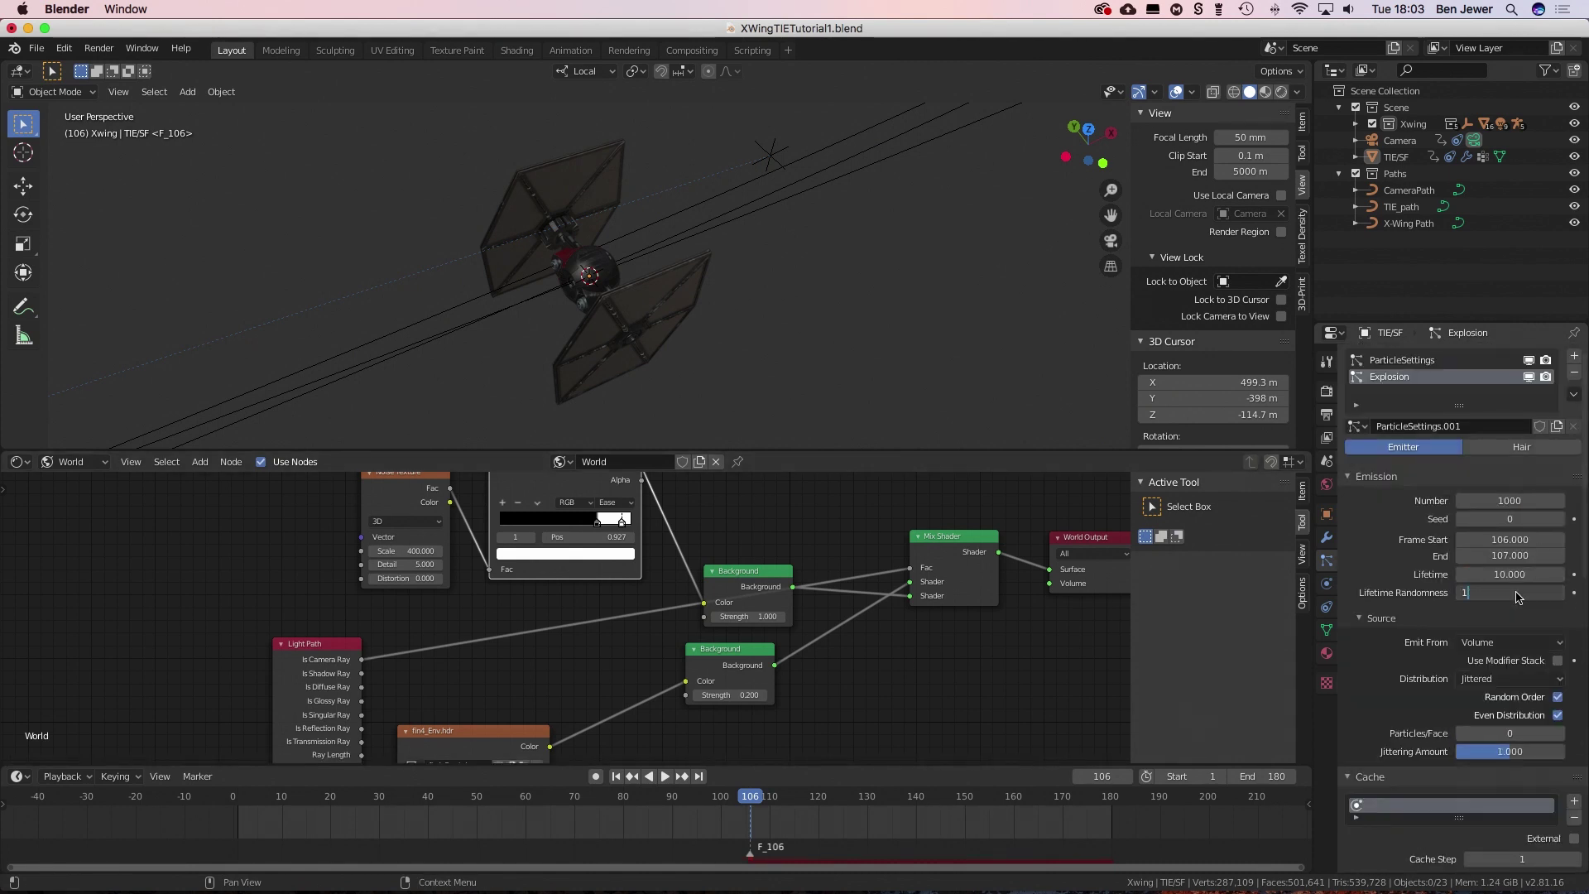
{"action": "key", "text": "Return"}
{"action": "scroll", "coordinate": [1518, 597], "scroll_direction": "down", "scroll_amount": 1}
{"action": "left_click", "coordinate": [808, 798]}
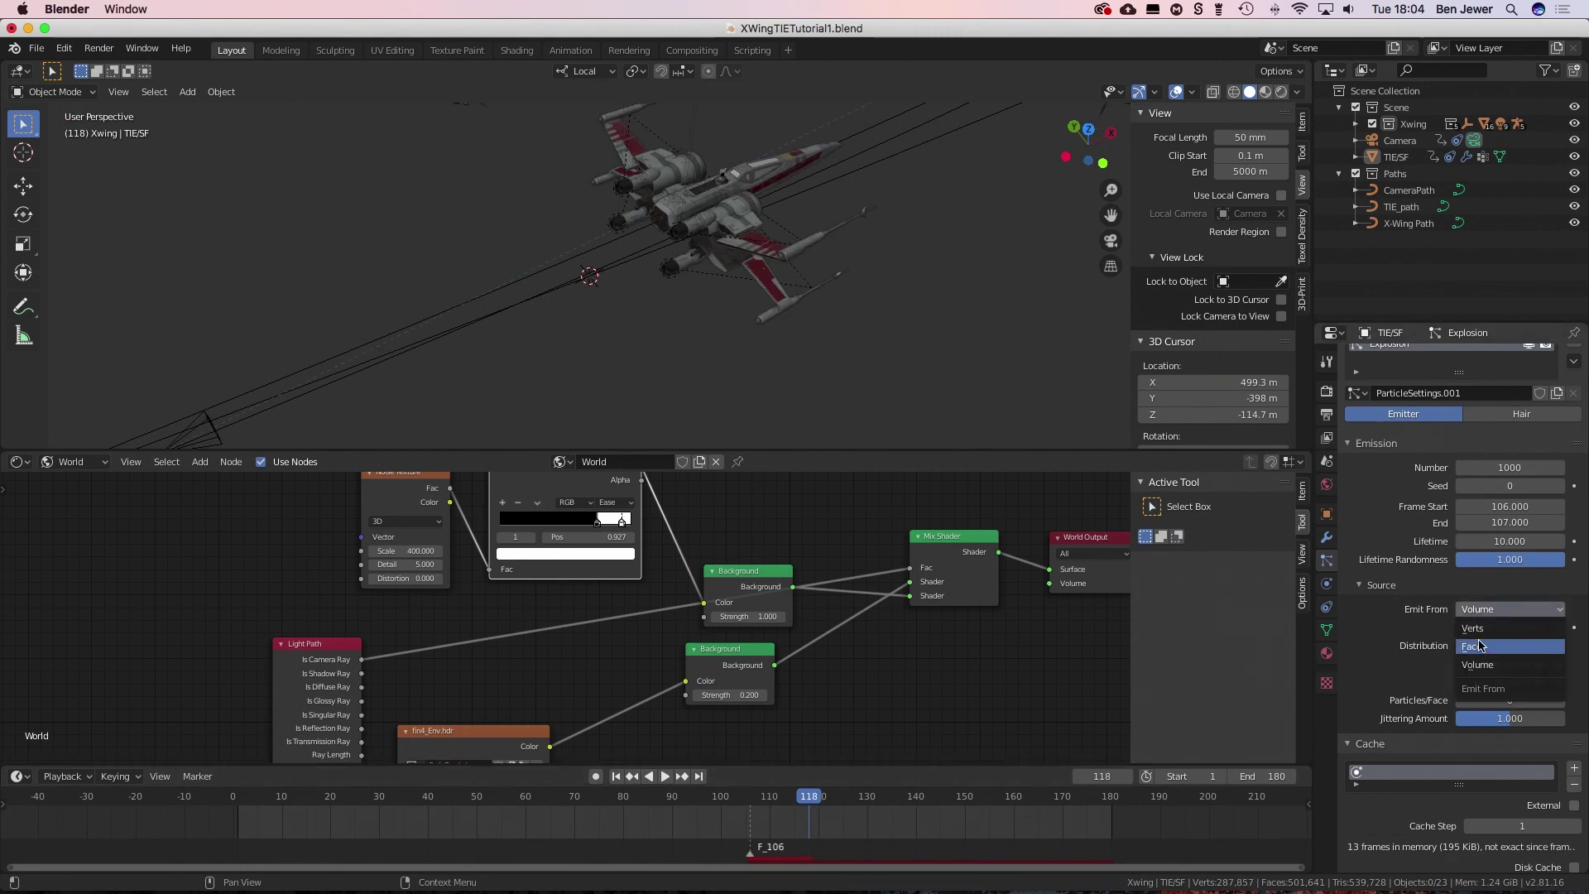
- Replay the animation from frame 107 and reselect the TIE fighter
{"action": "left_click", "coordinate": [759, 798]}
{"action": "key", "text": "space"}
{"action": "scroll", "coordinate": [1457, 538], "scroll_direction": "down", "scroll_amount": 6}
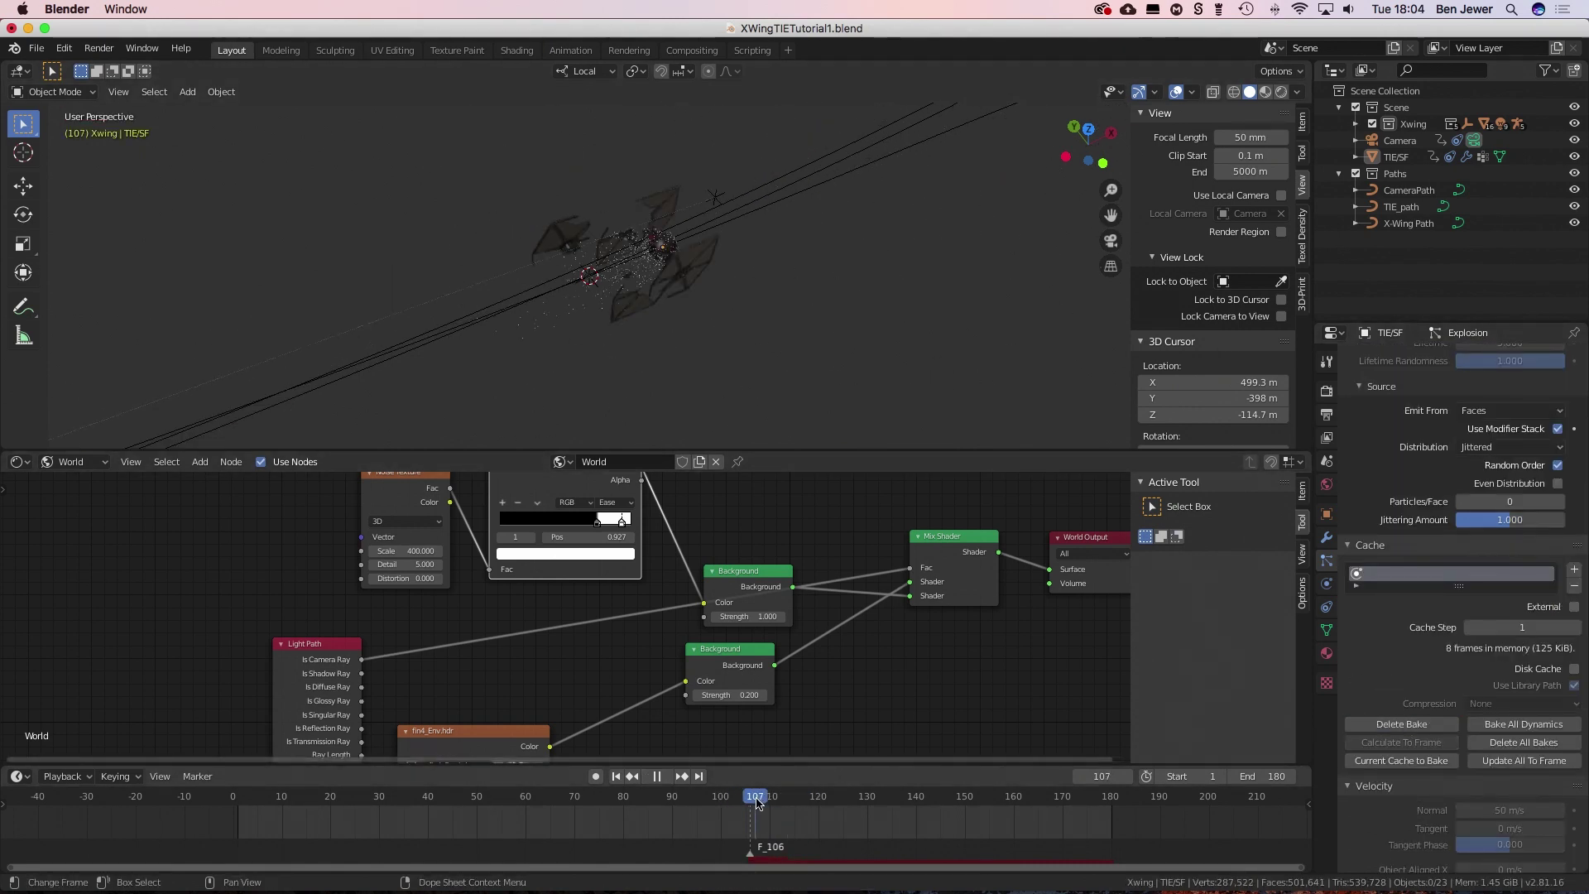
{"action": "key", "text": "ctrl+z"}
- Add a cube, scale it around the explosion, rename it Domain, and make it a smoke domain
{"action": "key", "text": "shift+a"}
{"action": "left_click", "coordinate": [725, 333]}
{"action": "key", "text": "space"}
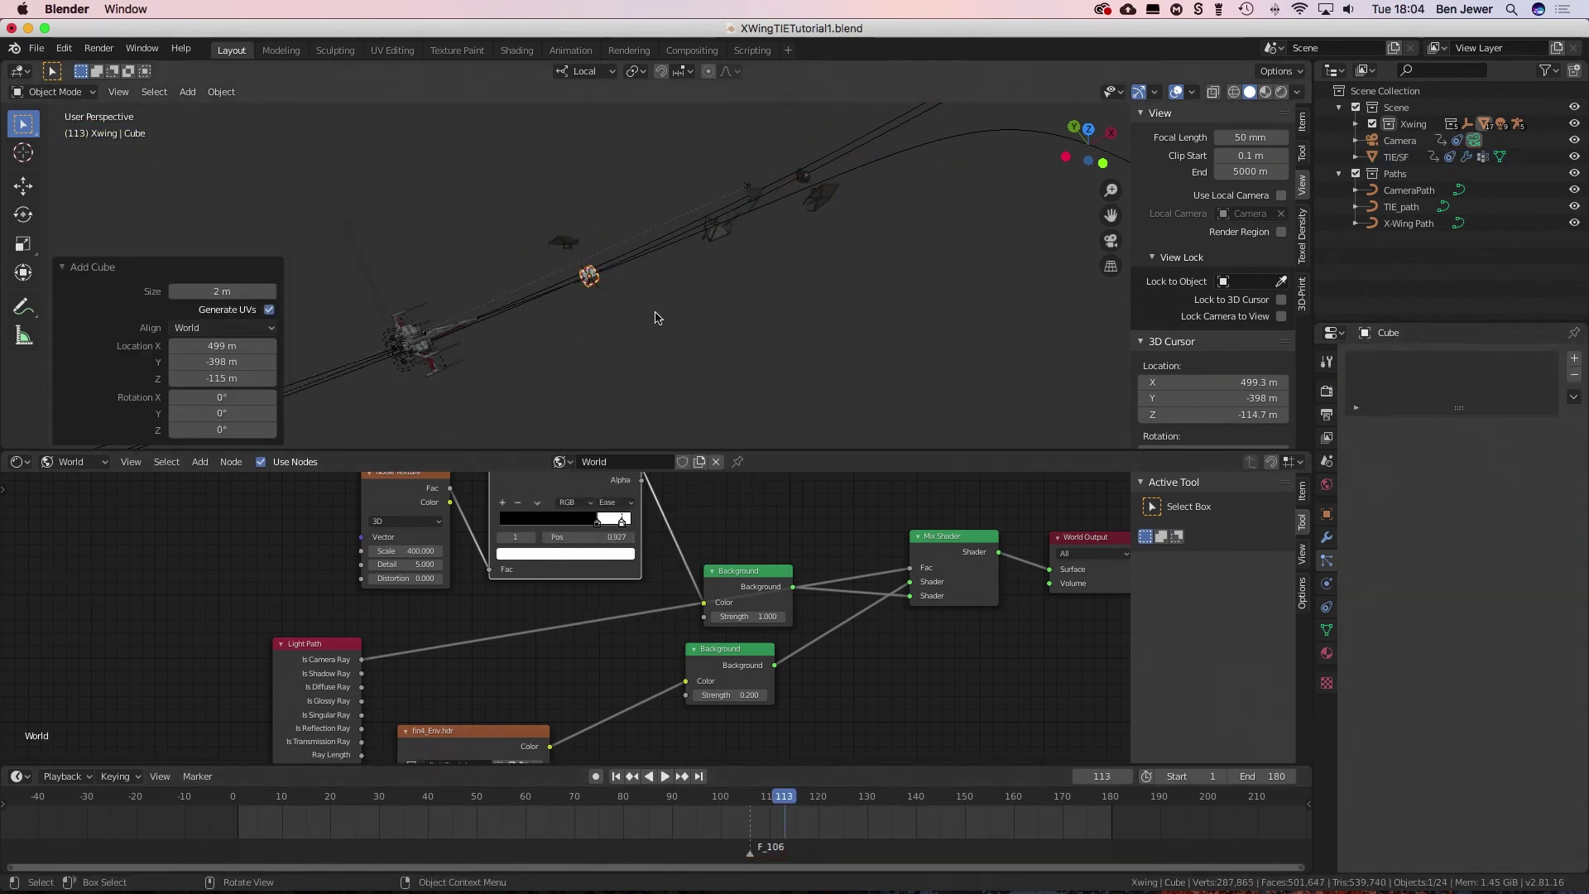
{"action": "key", "text": "s"}
{"action": "left_click", "coordinate": [419, 380]}
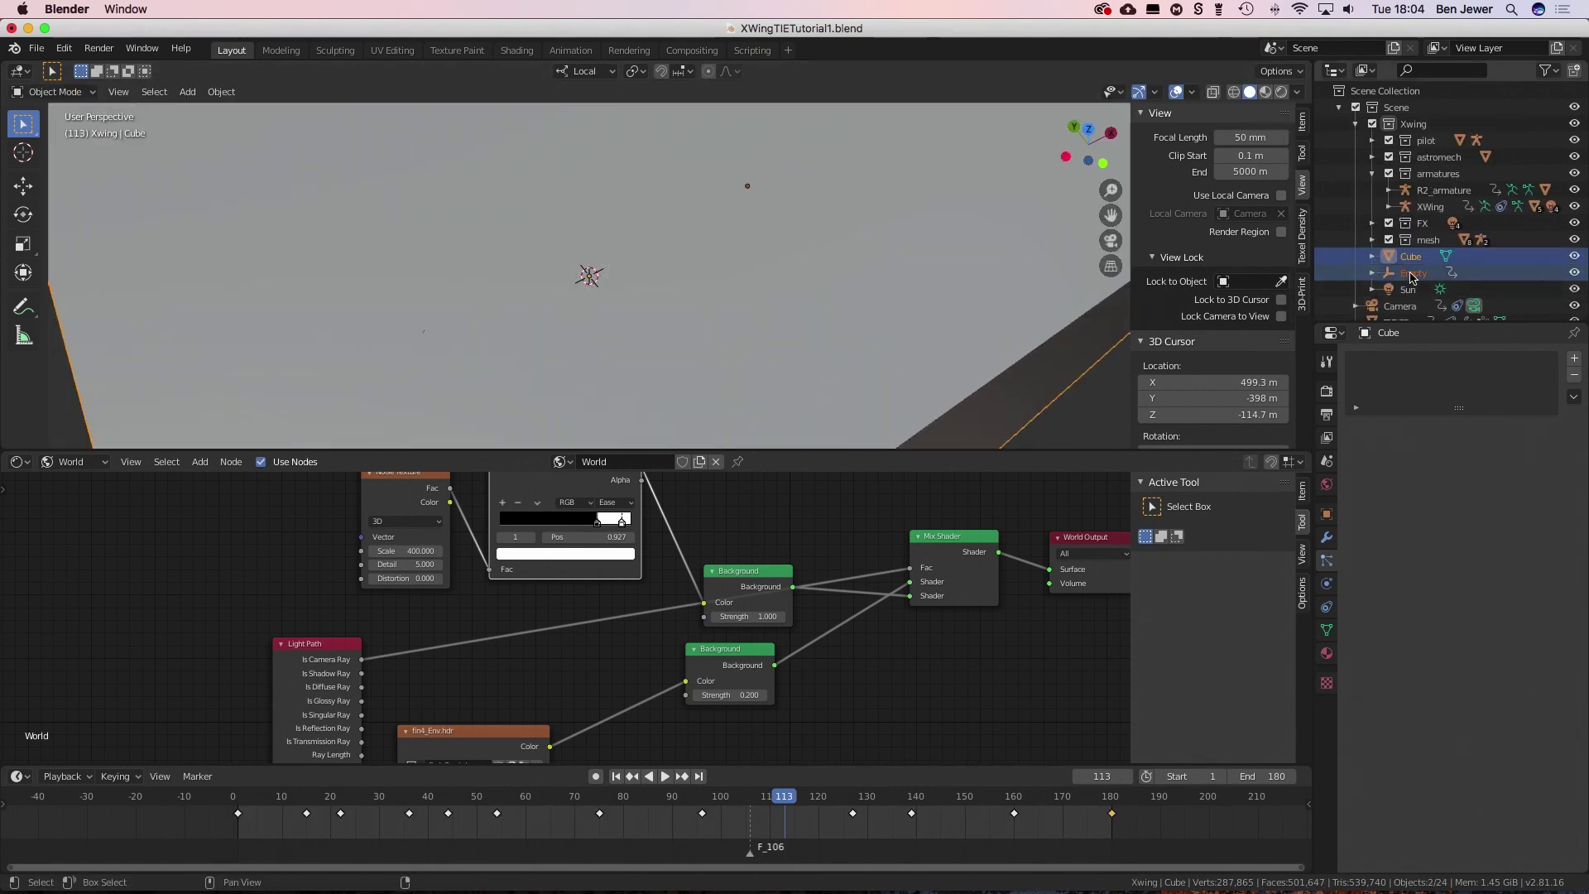
{"action": "double_click", "coordinate": [1378, 239]}
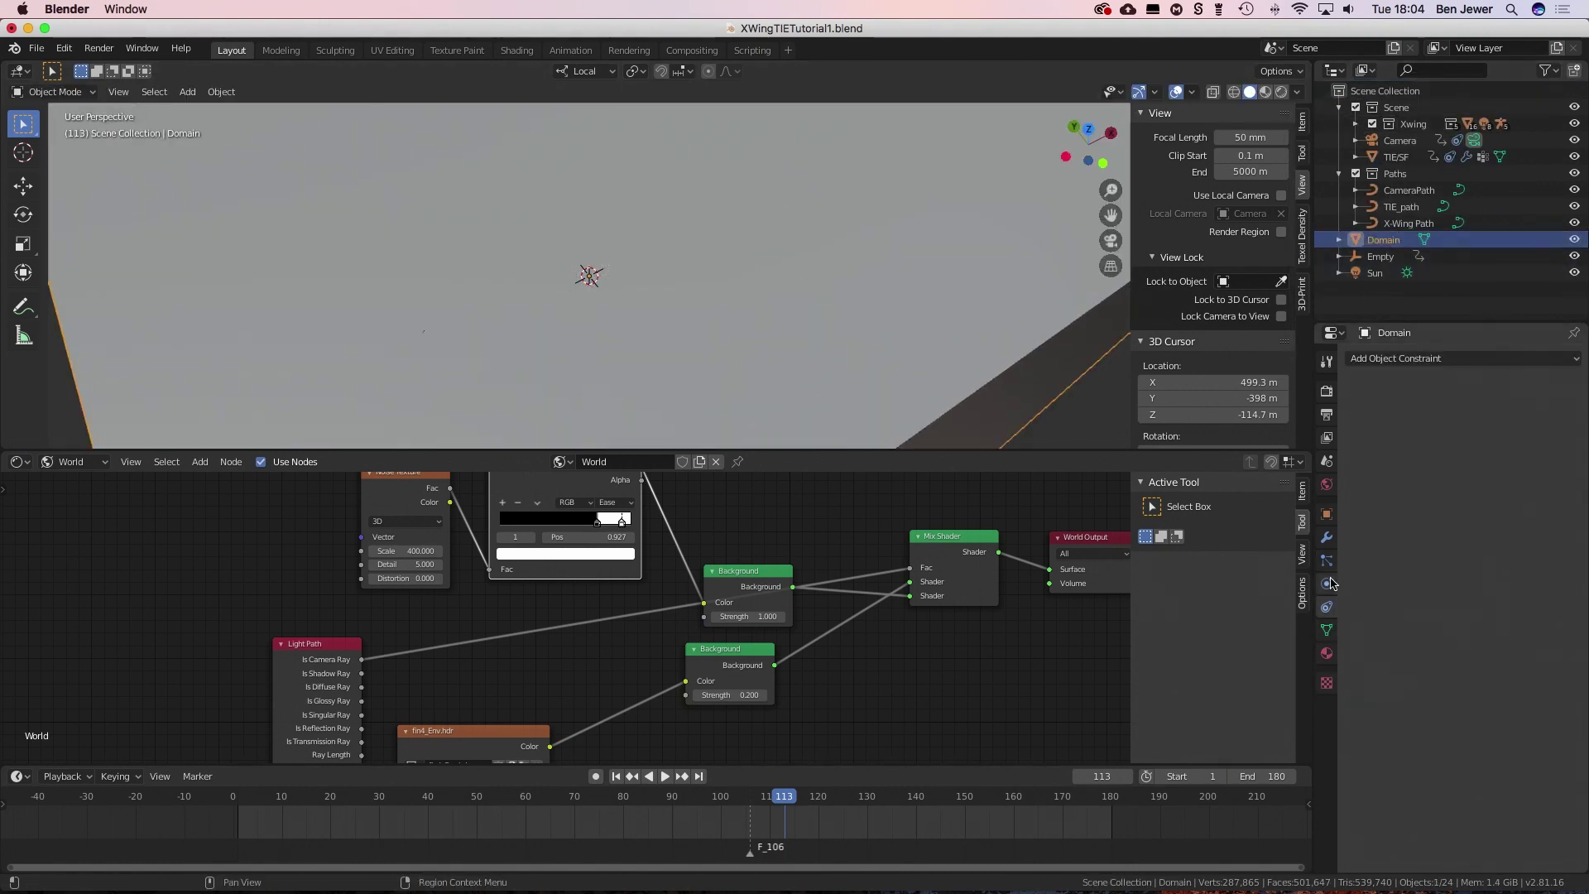
{"action": "left_click", "coordinate": [1327, 584]}
{"action": "left_click", "coordinate": [1514, 416]}
{"action": "left_click_drag", "start_coordinate": [1511, 502], "coordinate": [1482, 557]}
- Make the TIE fighter a smoke Flow with Flow Type Fire + Smoke
{"action": "left_click", "coordinate": [1396, 157]}
{"action": "left_click", "coordinate": [1514, 416]}
{"action": "left_click_drag", "start_coordinate": [1511, 502], "coordinate": [1482, 539]}
{"action": "left_click", "coordinate": [1535, 552]}
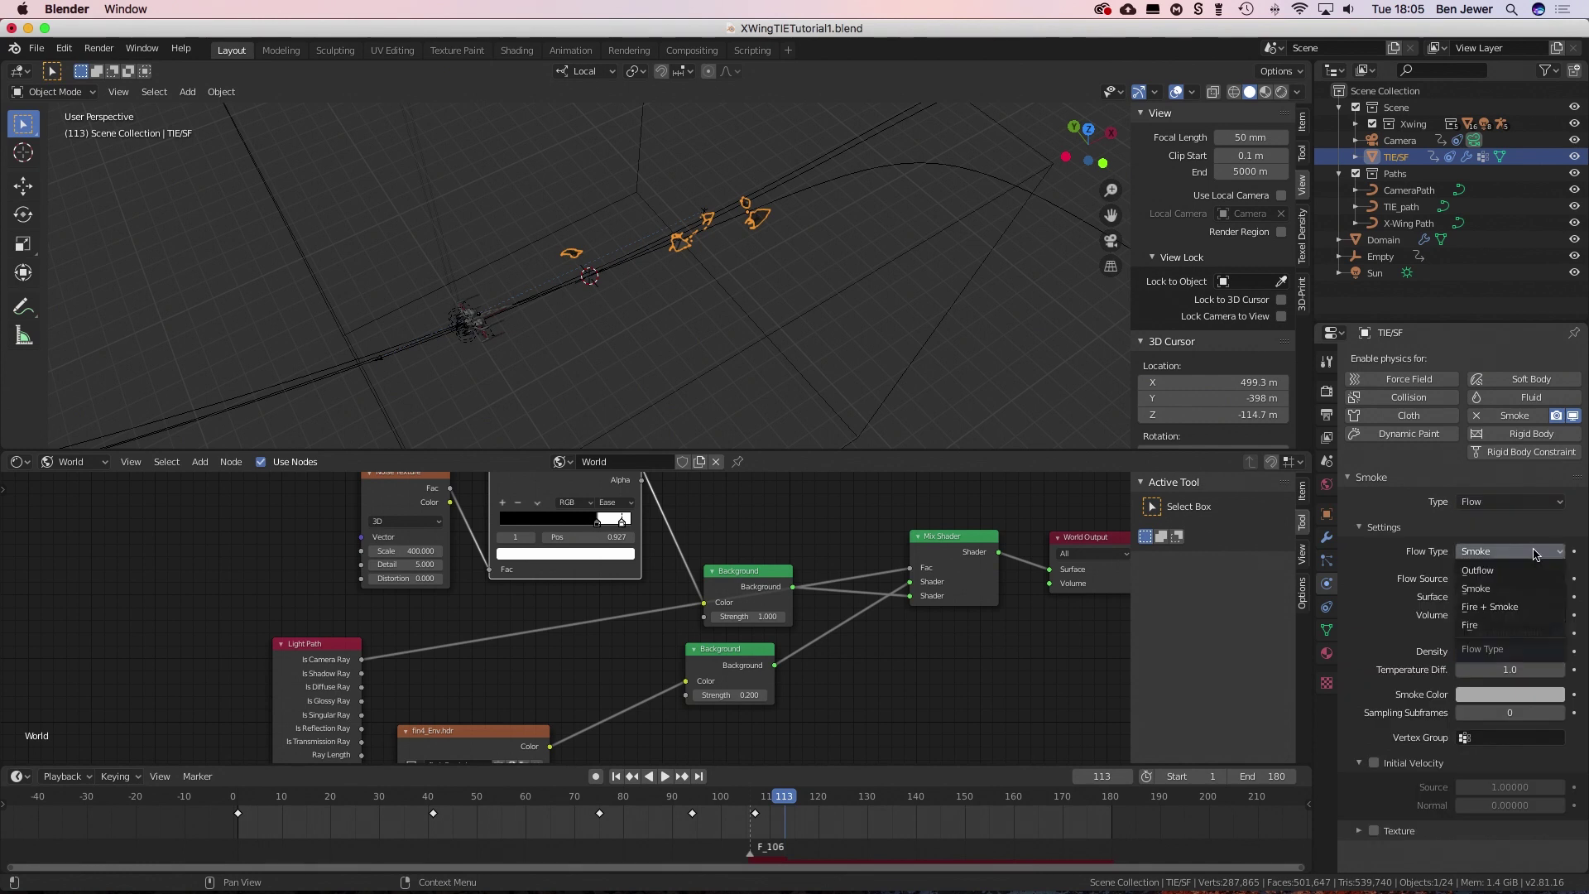
{"action": "left_click", "coordinate": [1490, 607]}
- Select the Domain, return to frame 102, and expand its cache settings
{"action": "left_click", "coordinate": [1383, 239]}
{"action": "left_click", "coordinate": [739, 796]}
{"action": "key", "text": "space"}
{"action": "left_click", "coordinate": [1531, 763]}
{"action": "scroll", "coordinate": [1536, 751], "scroll_direction": "down", "scroll_amount": 5}
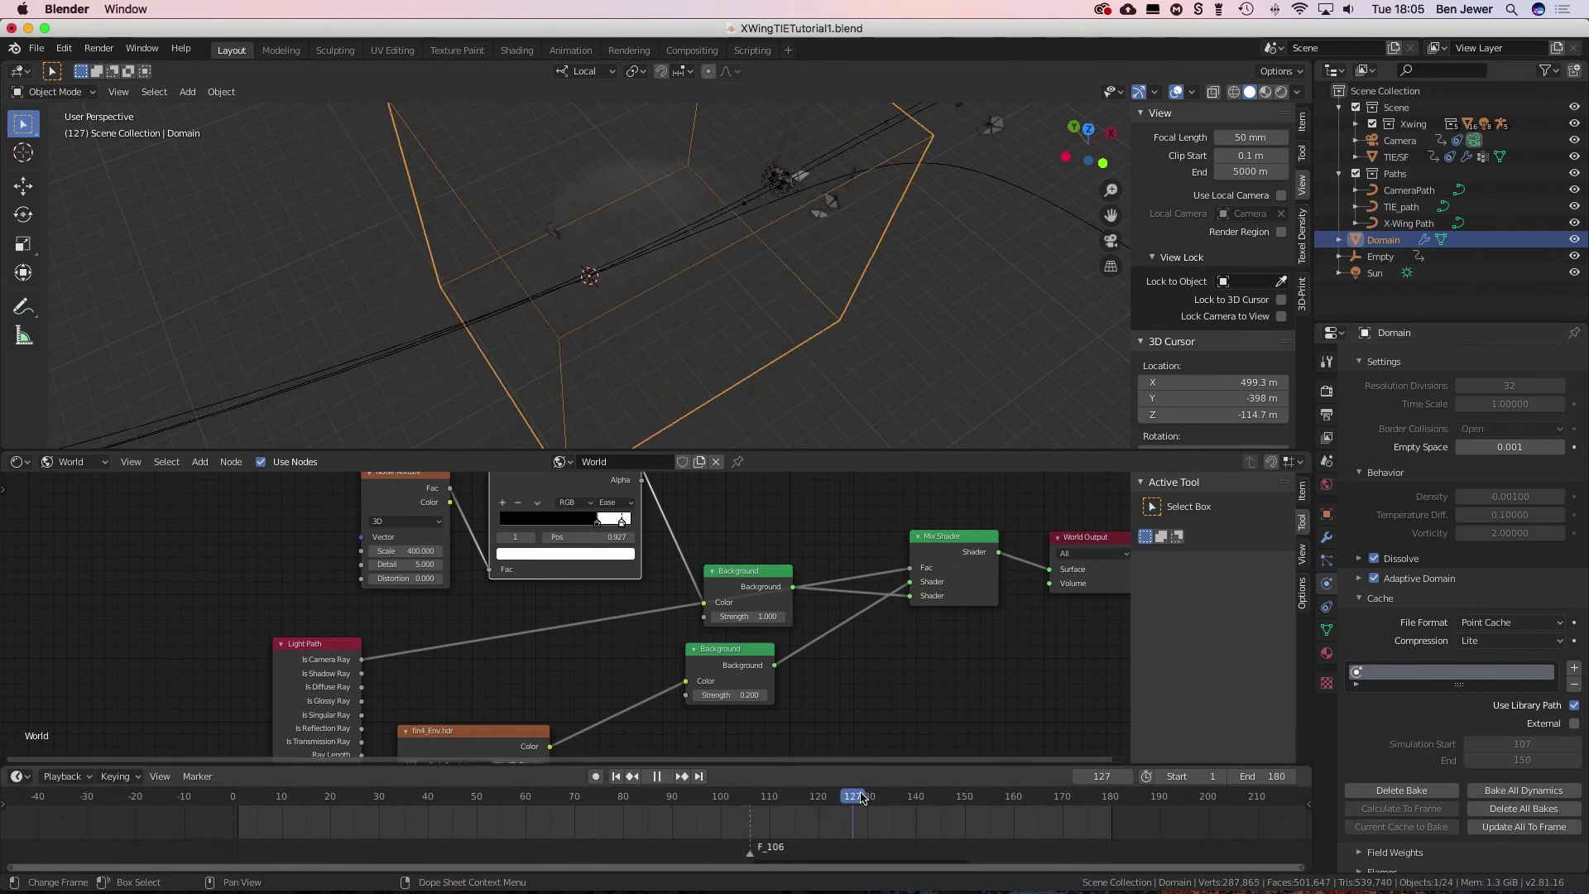
- Change the domain's cache end frame and bake the fire and smoke simulation
{"action": "left_click", "coordinate": [1519, 760]}
{"action": "key", "text": "ctrl+z"}
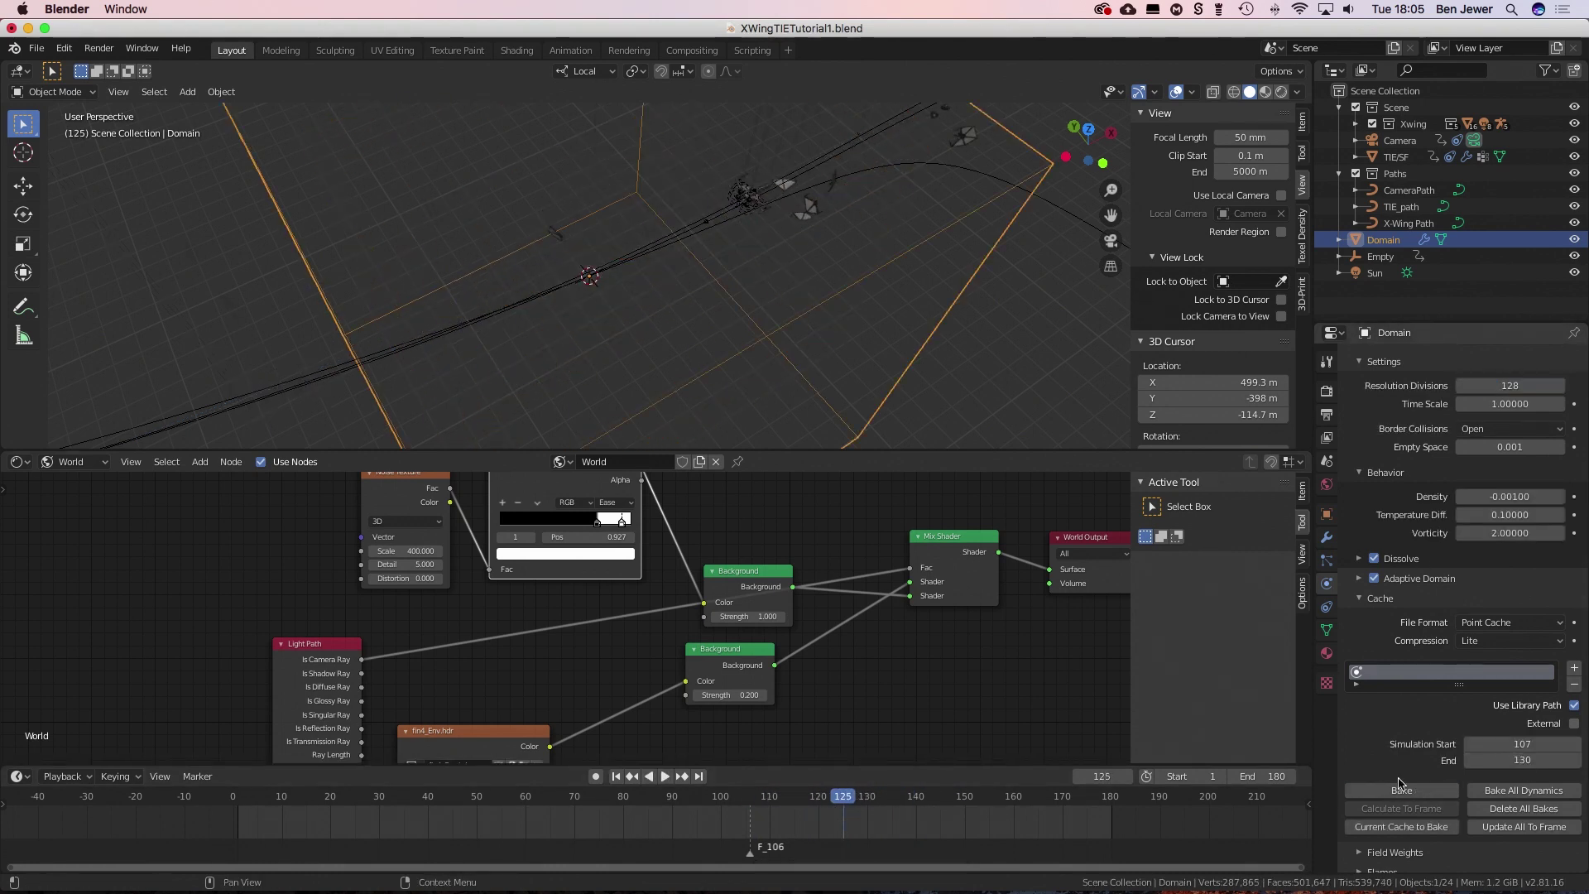
{"action": "left_click", "coordinate": [765, 807]}
{"action": "key", "text": "space"}
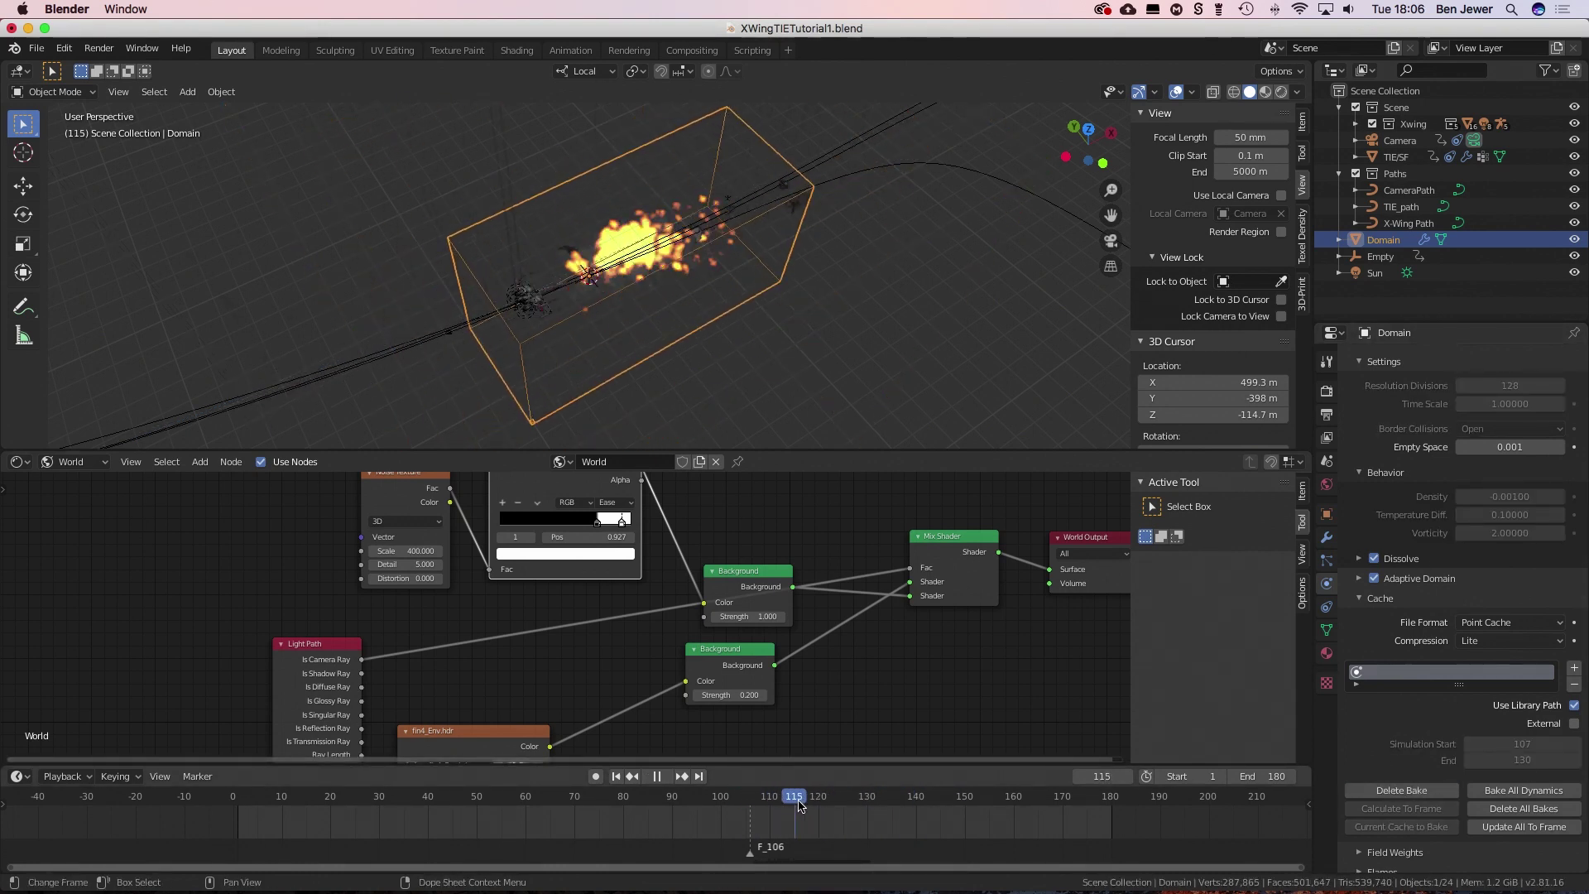
- Rebake the Domain's fire simulation and review it through the camera from frame 108
{"action": "left_click", "coordinate": [695, 236]}
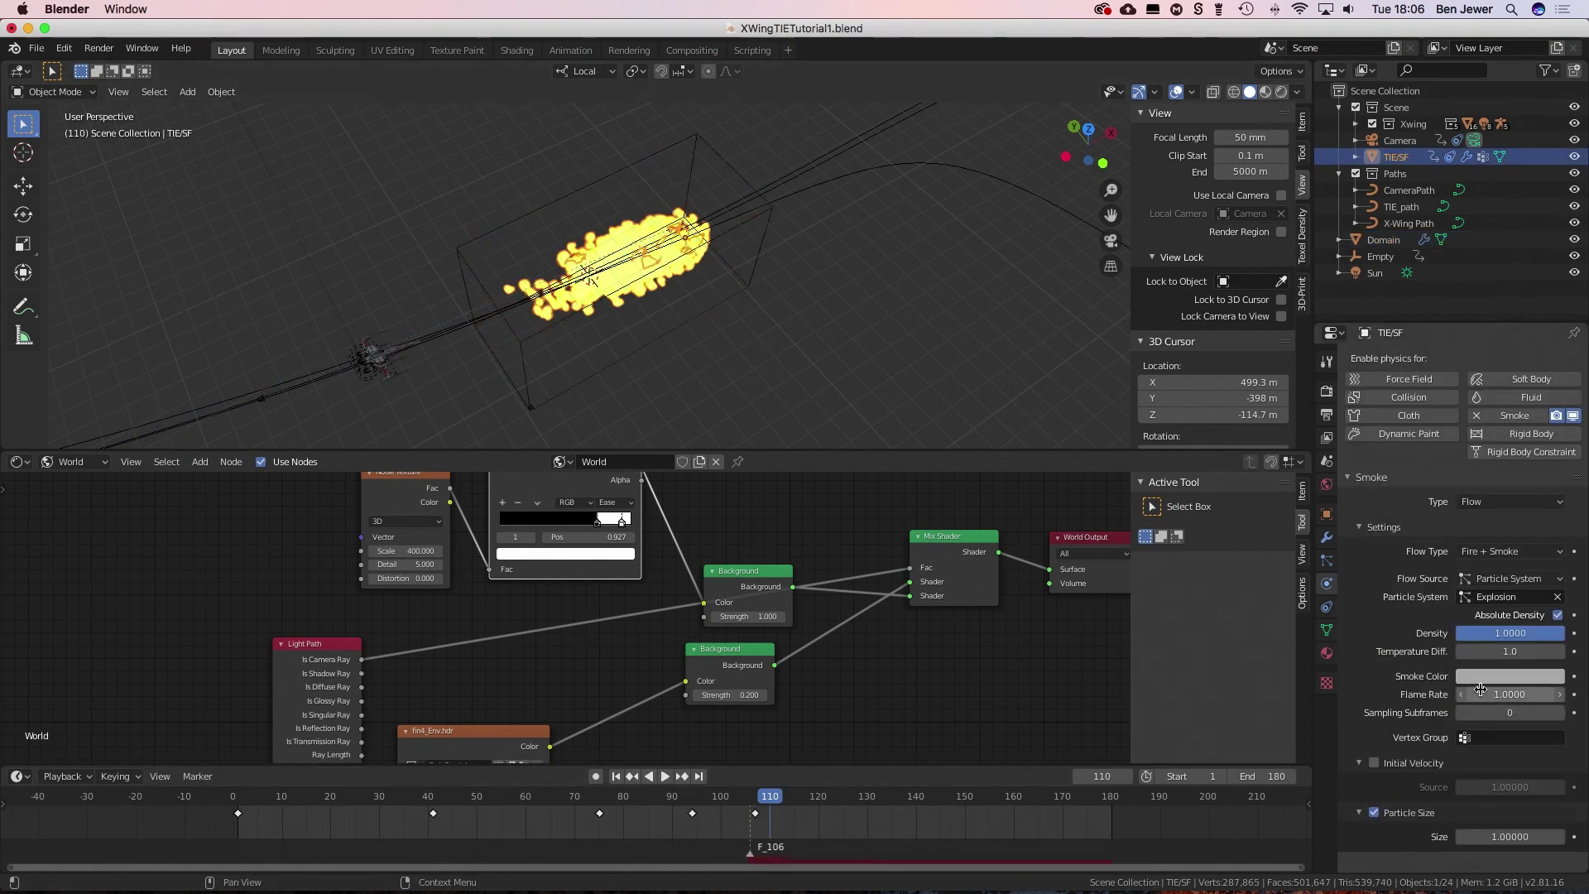
{"action": "key", "text": "space"}
{"action": "left_click", "coordinate": [757, 193]}
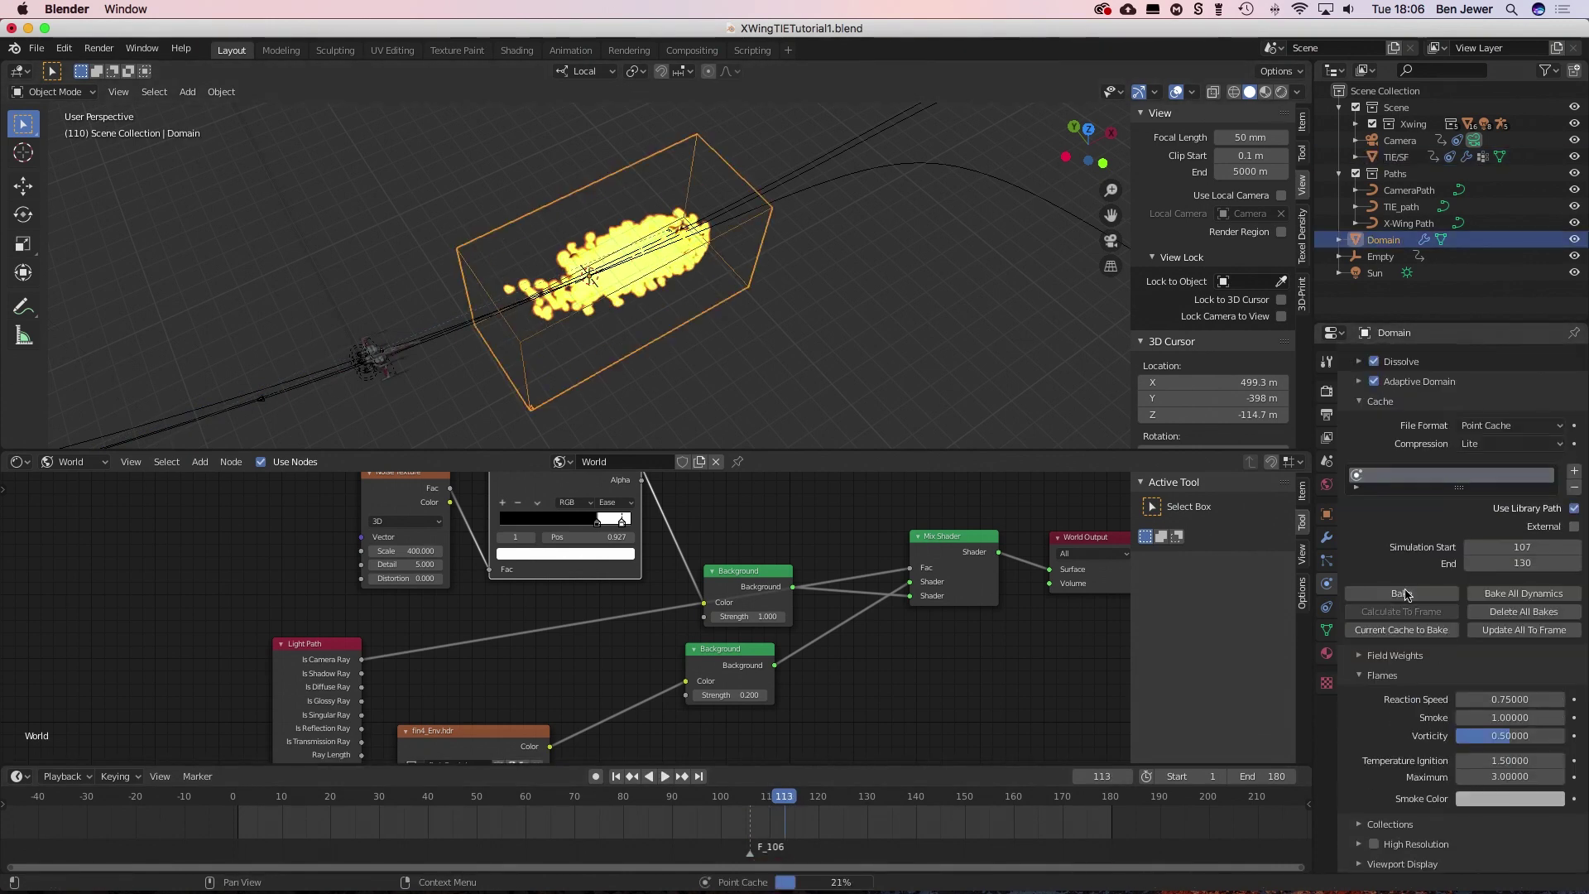
{"action": "left_click", "coordinate": [761, 807]}
{"action": "key", "text": "space"}
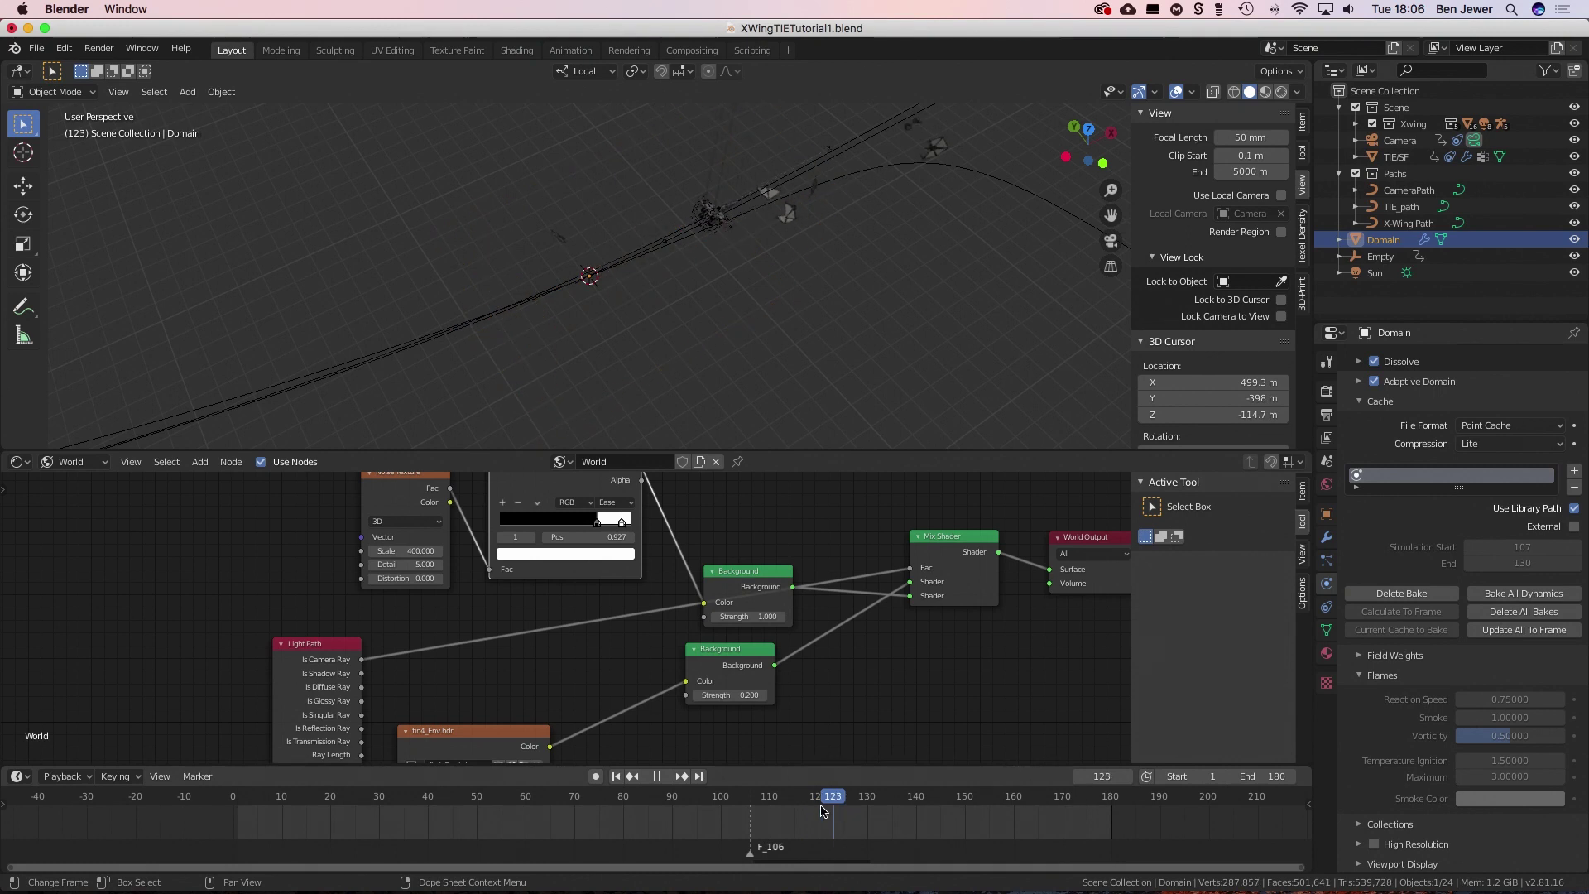
{"action": "key", "text": "KP_0"}
{"action": "left_click", "coordinate": [759, 807]}
{"action": "left_click", "coordinate": [759, 806]}
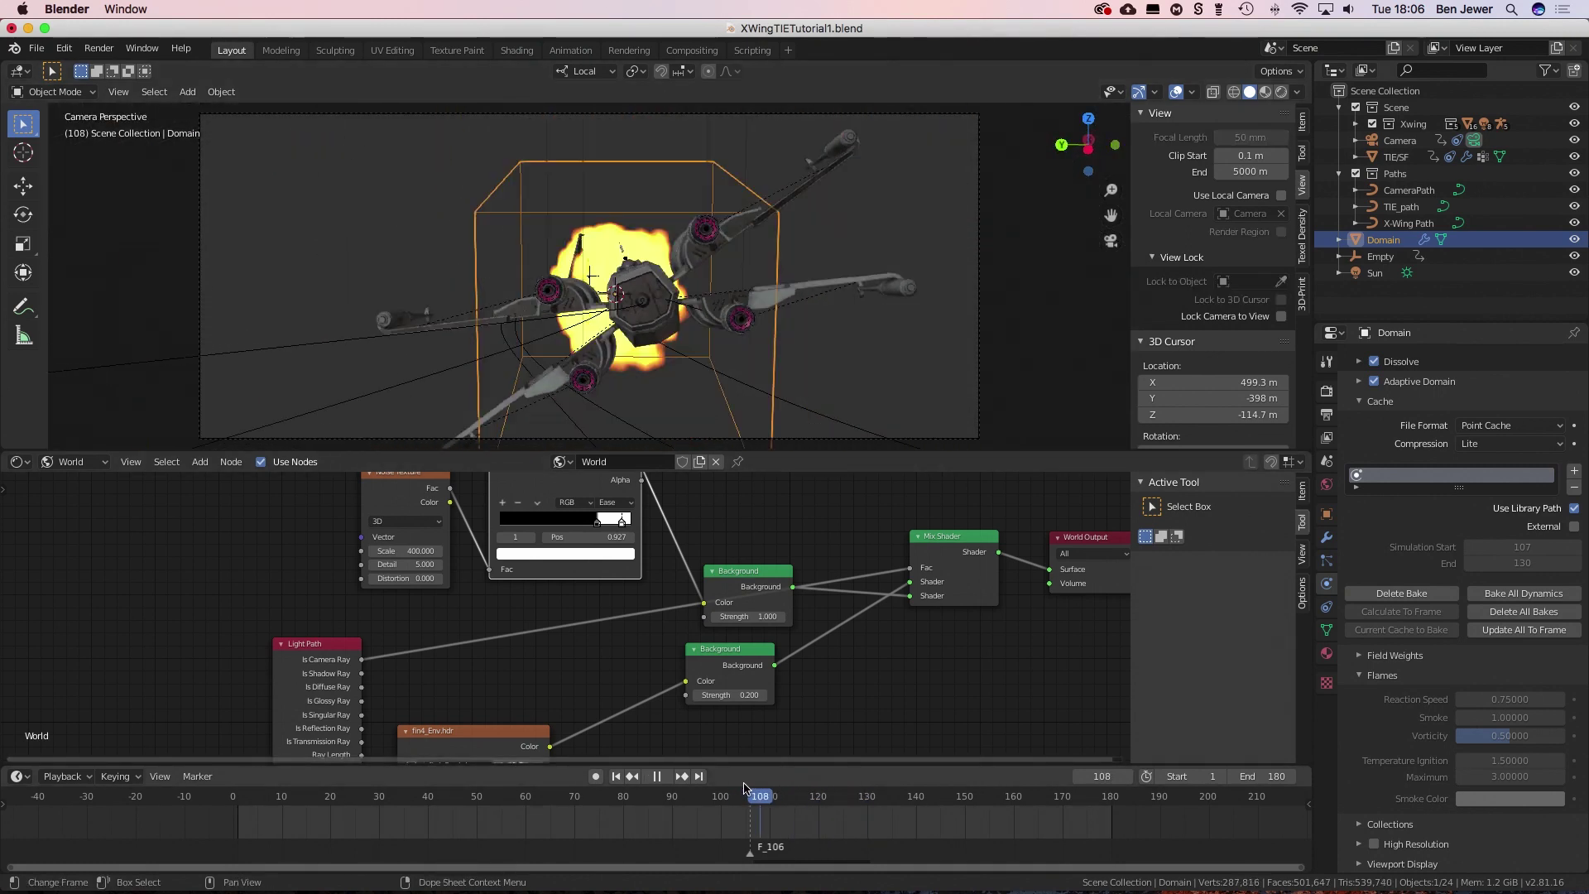
{"action": "key", "text": "space"}
- Bake the TIE fighter's explosion particles from its particle settings
{"action": "left_click", "coordinate": [816, 266]}
{"action": "middle_click_drag", "start_coordinate": [778, 281], "coordinate": [828, 248]}
{"action": "left_click", "coordinate": [1326, 584]}
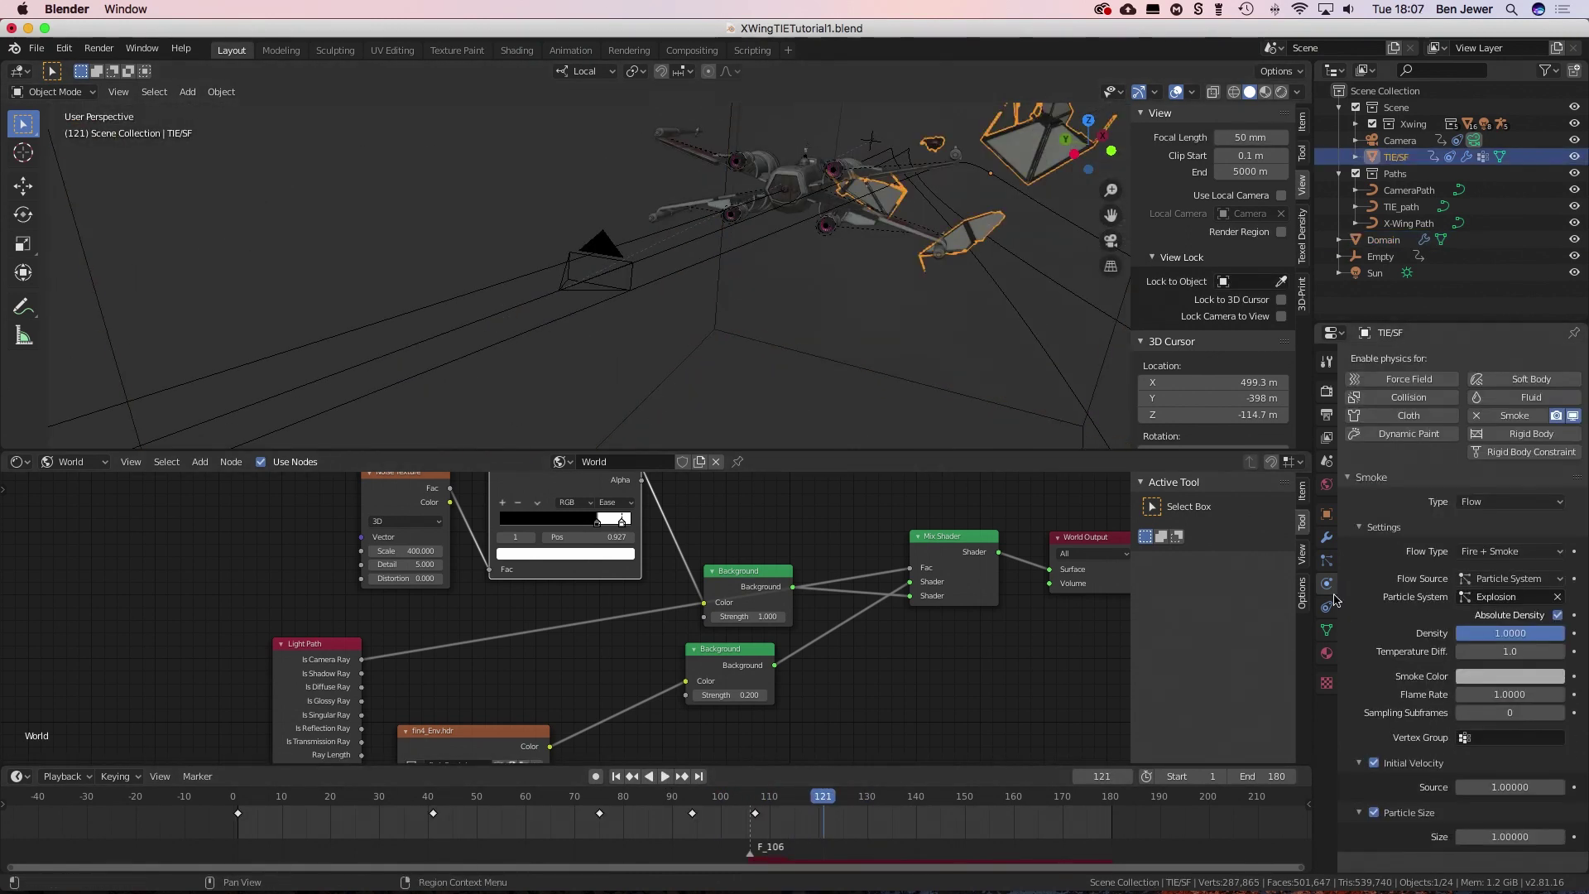
{"action": "left_click", "coordinate": [1326, 561]}
{"action": "scroll", "coordinate": [1407, 744], "scroll_direction": "down", "scroll_amount": 6}
{"action": "left_click", "coordinate": [1399, 826]}
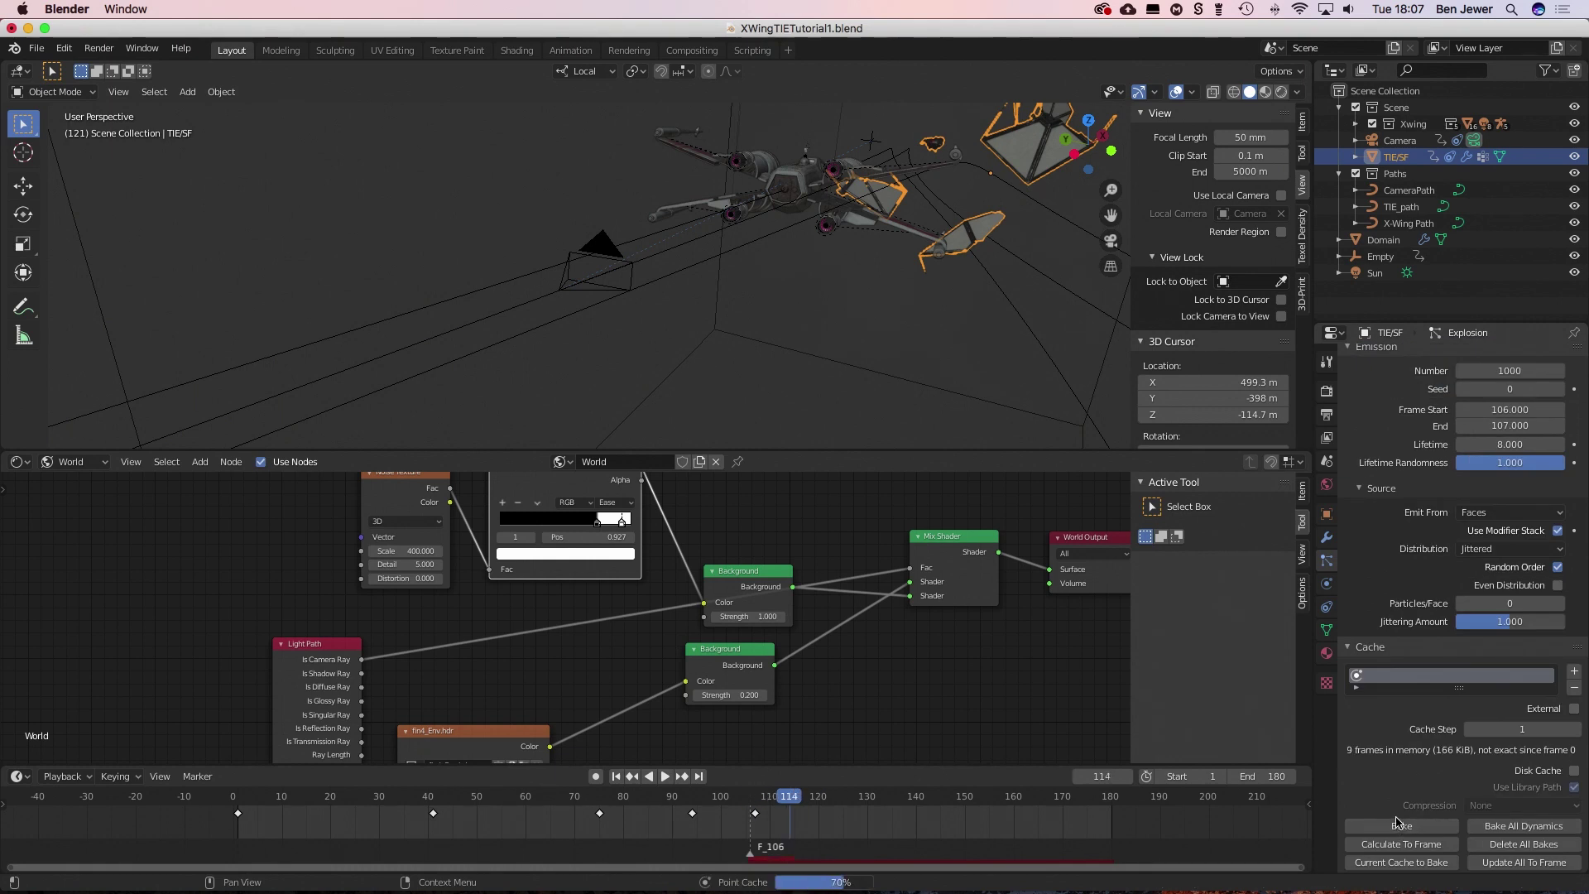
- Inspect the fire at frame 113, cancel the accidental domain move, and bake again
{"action": "left_click", "coordinate": [646, 287]}
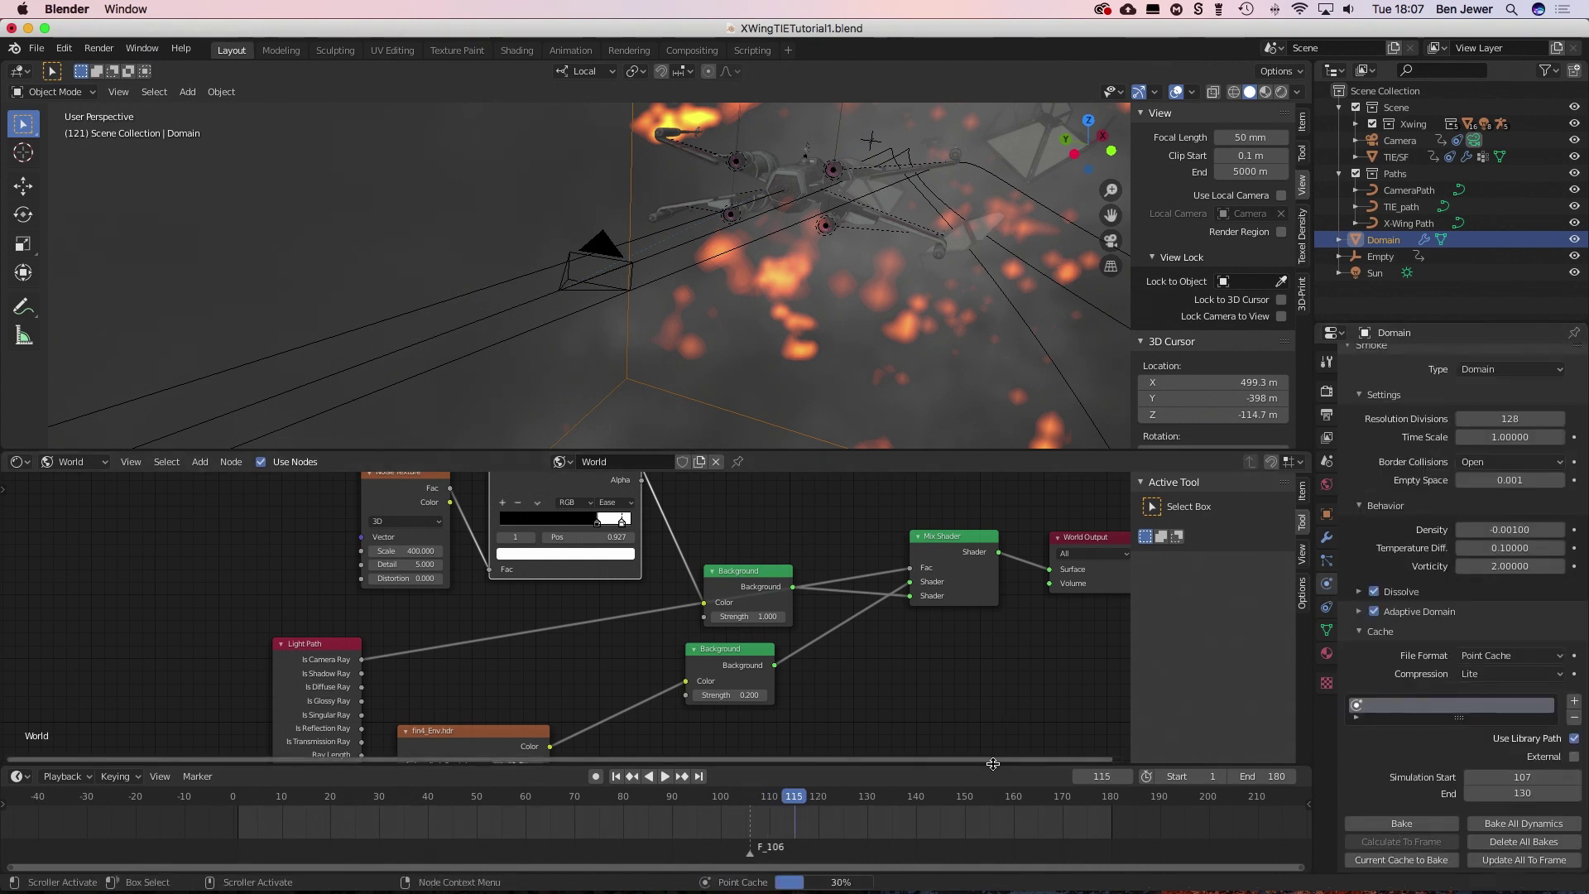
{"action": "left_click_drag", "start_coordinate": [770, 784], "coordinate": [793, 785]}
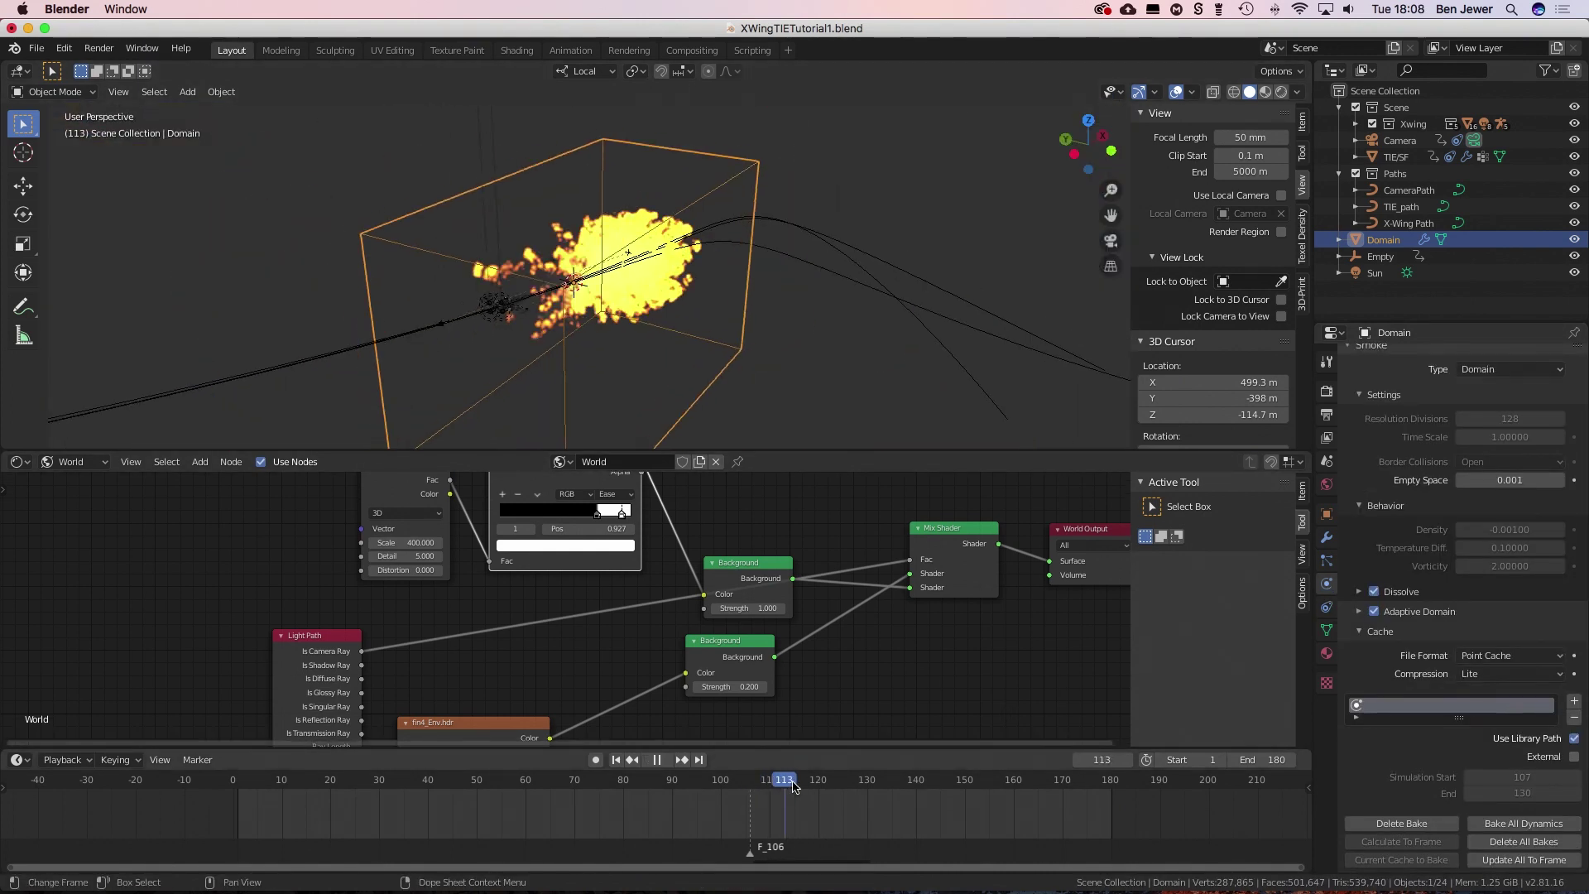
{"action": "key", "text": "space"}
{"action": "middle_click_drag", "start_coordinate": [629, 348], "coordinate": [675, 365]}
{"action": "right_click", "coordinate": [636, 338]}
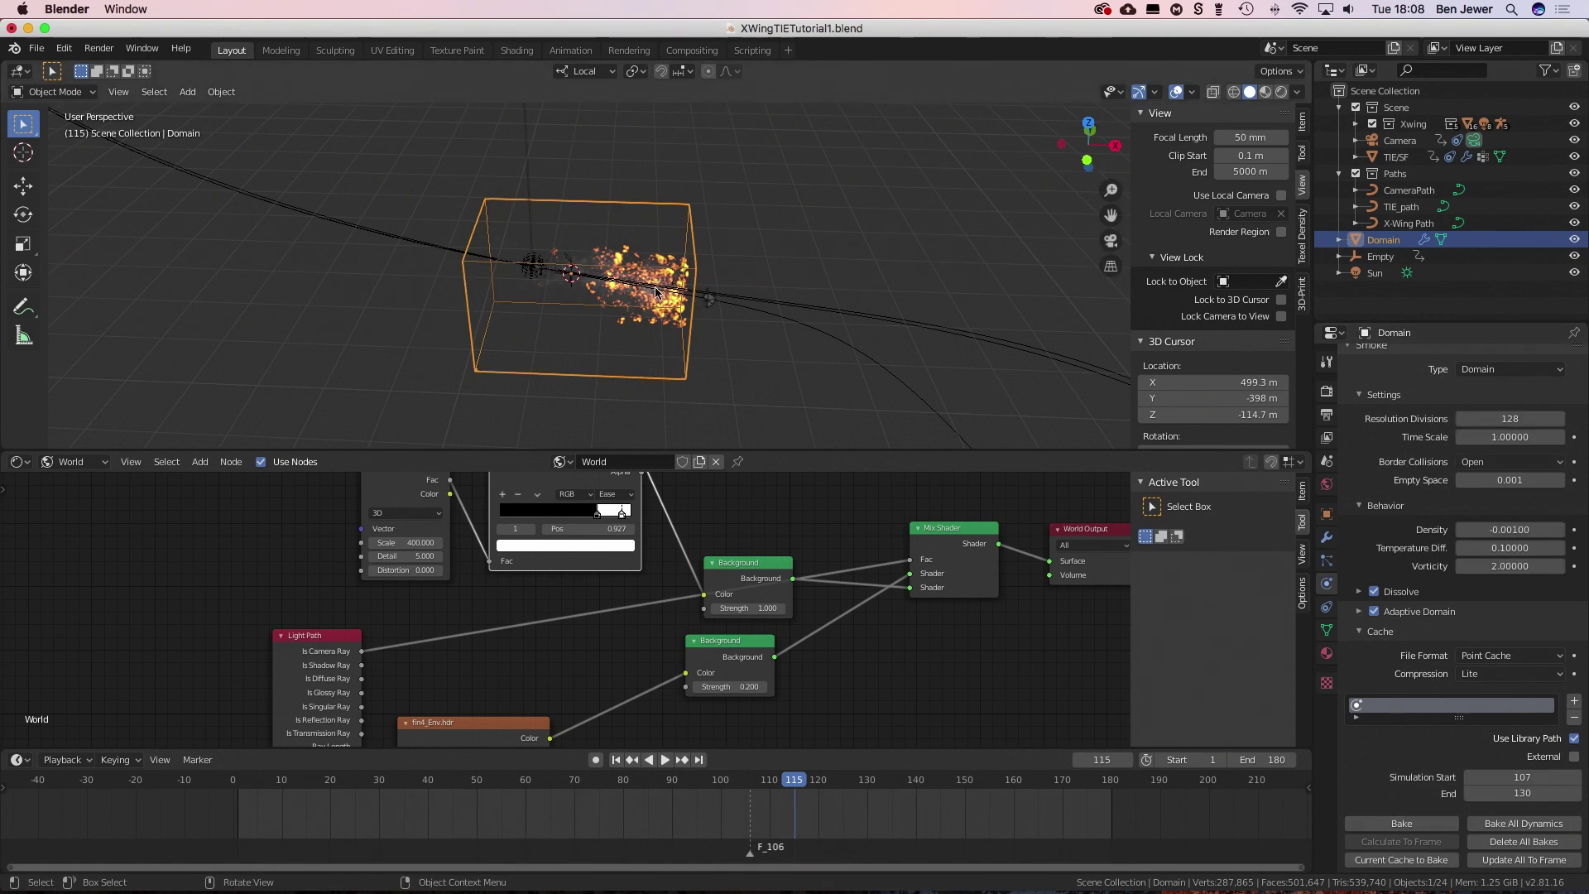
{"action": "right_click", "coordinate": [770, 367]}
{"action": "left_click", "coordinate": [1411, 824]}
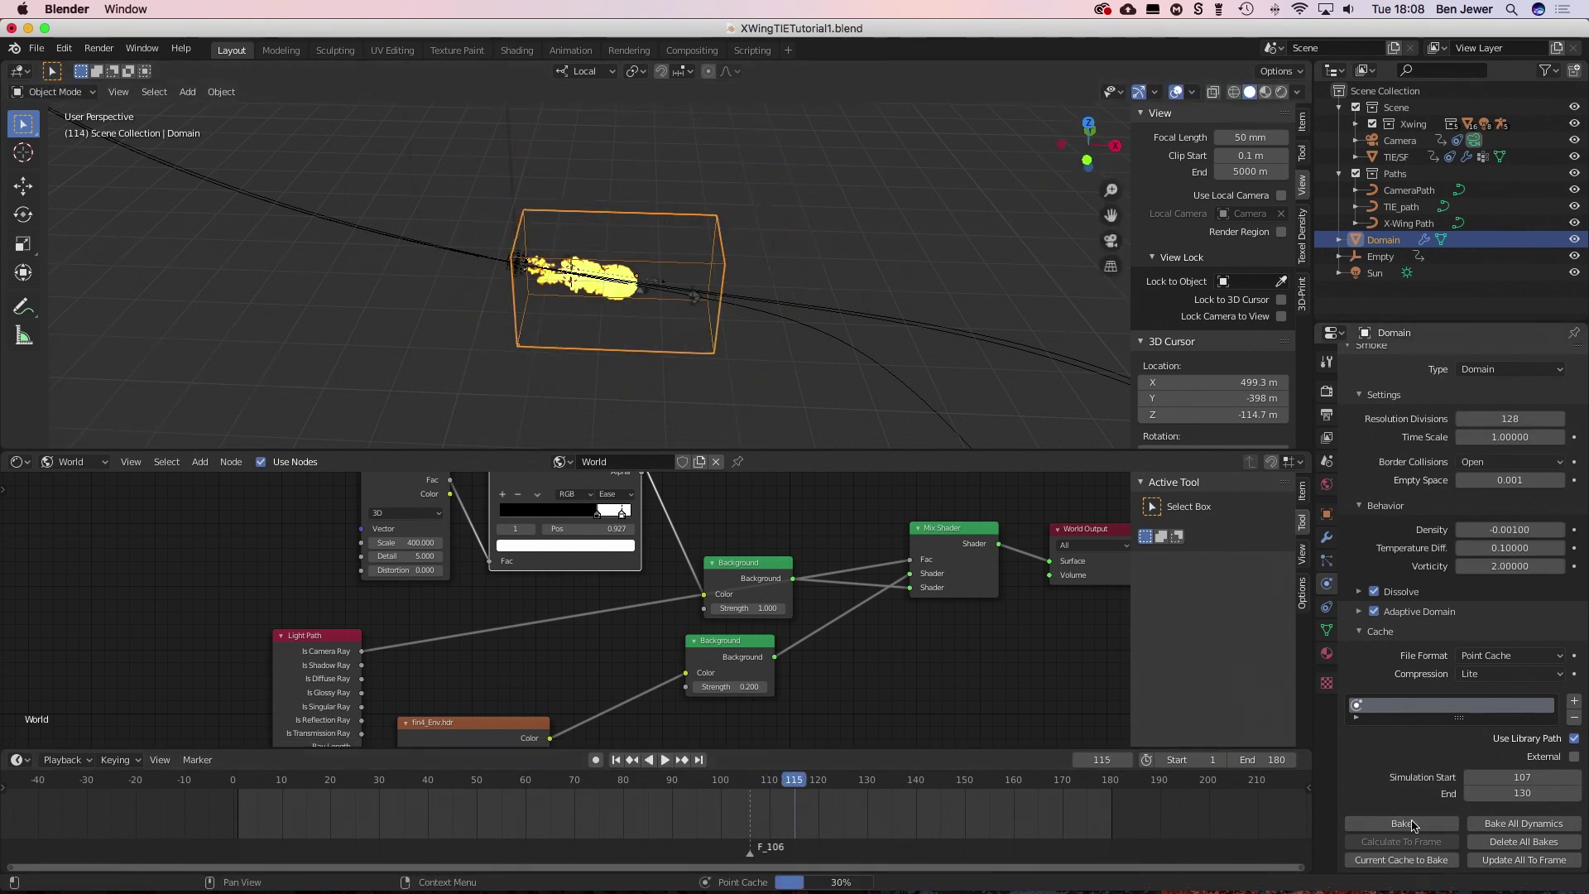
{"action": "key", "text": "space"}
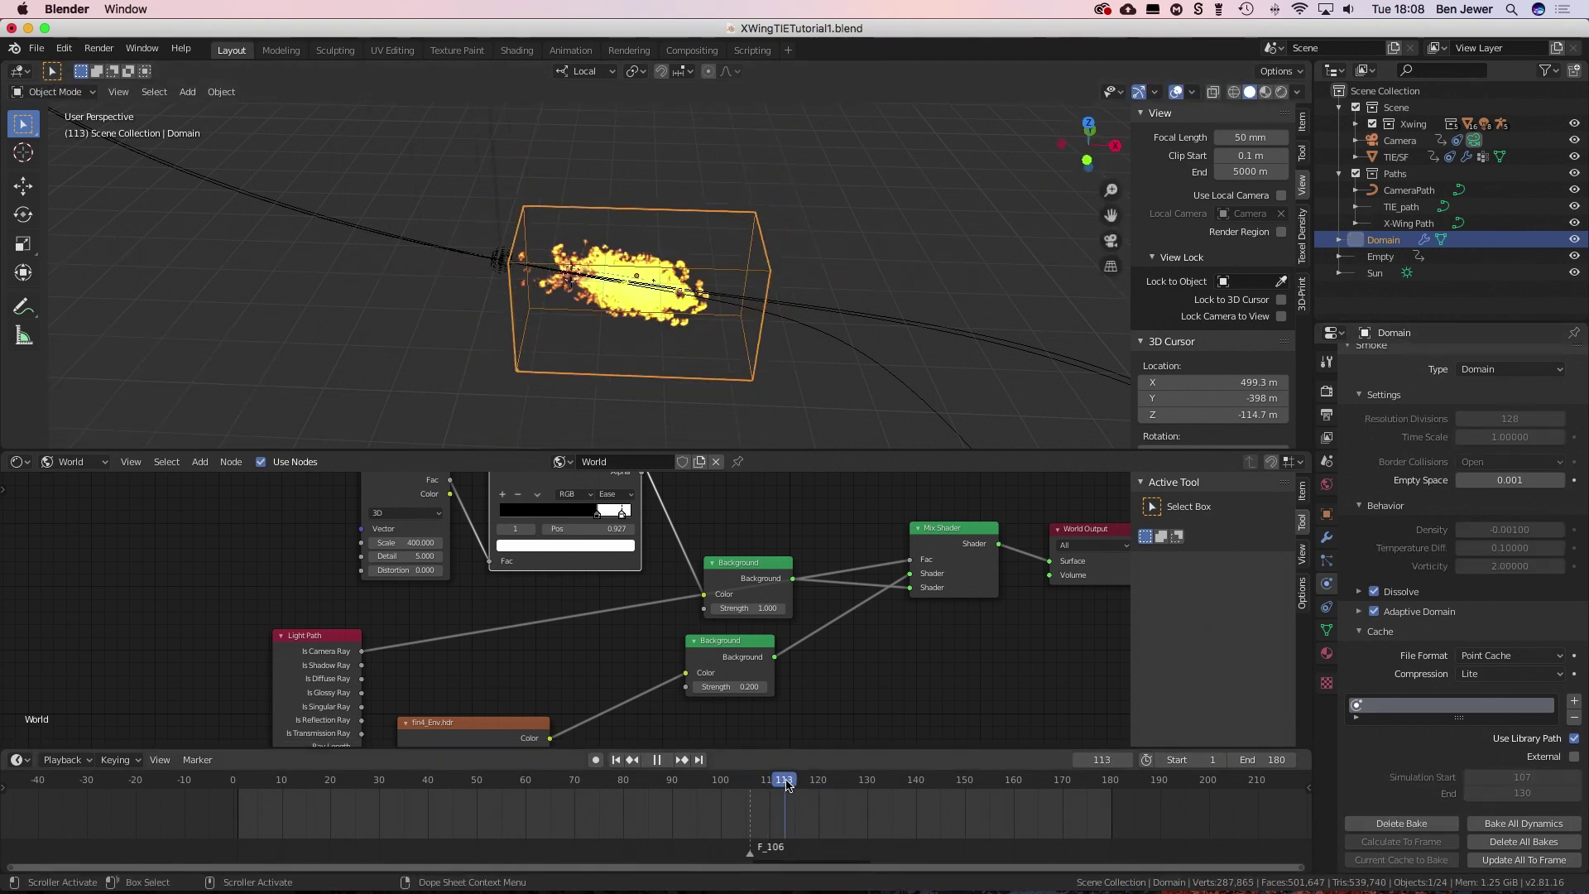
{"action": "key", "text": "KP_0"}
{"action": "key", "text": "KP_0"}
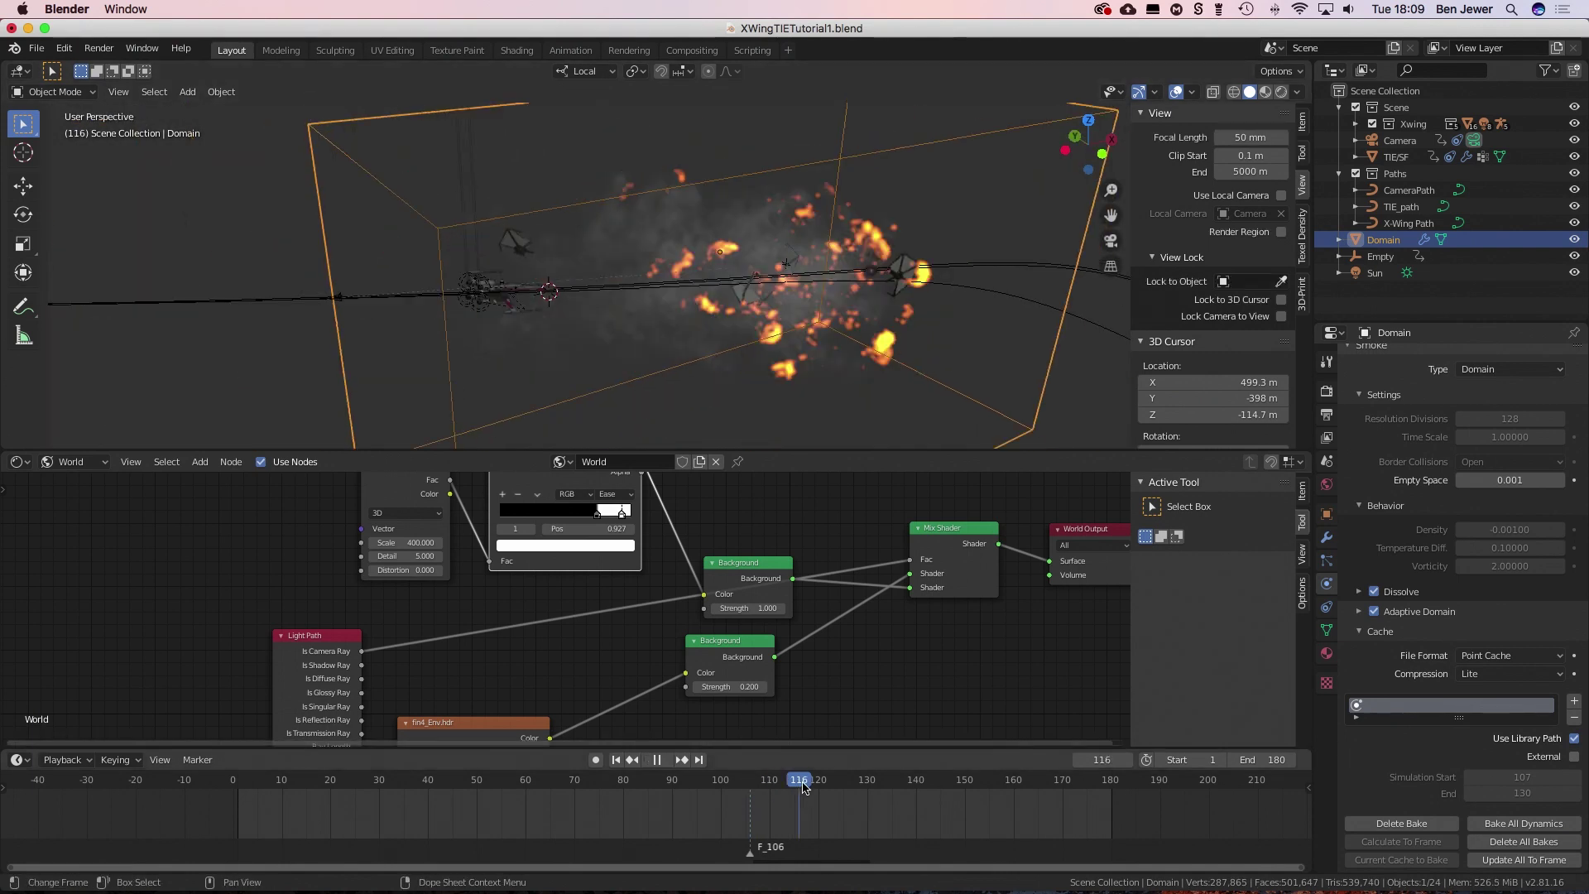
- Free the old fire bake, rebake, and play the new fire through the camera
{"action": "left_click", "coordinate": [1401, 824]}
{"action": "key", "text": "space"}
{"action": "scroll", "coordinate": [1402, 599], "scroll_direction": "down", "scroll_amount": 7}
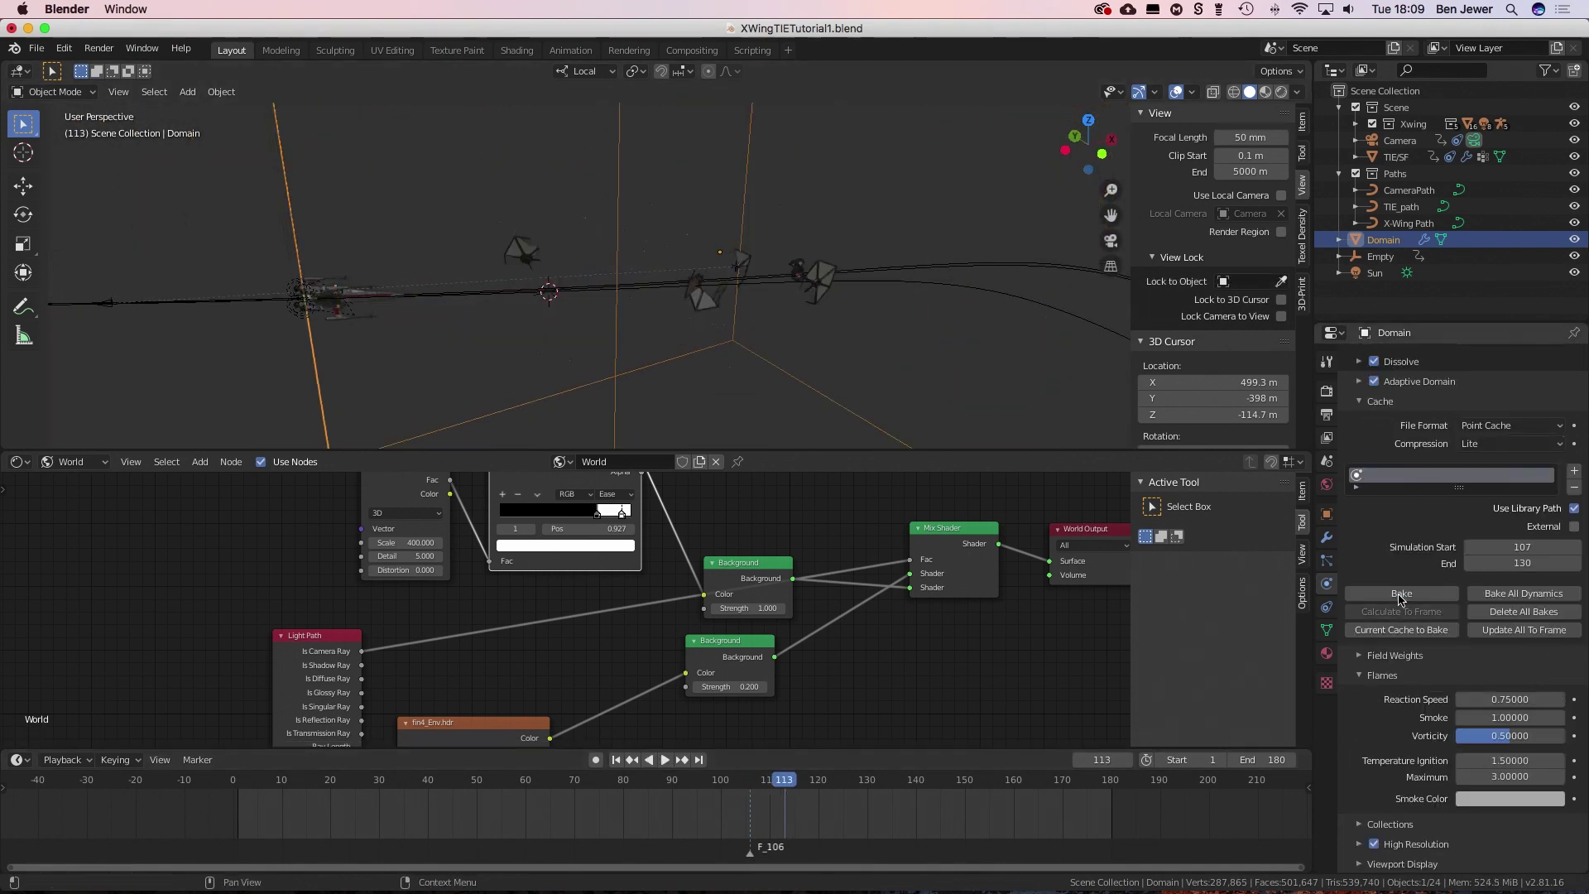
{"action": "key", "text": "space"}
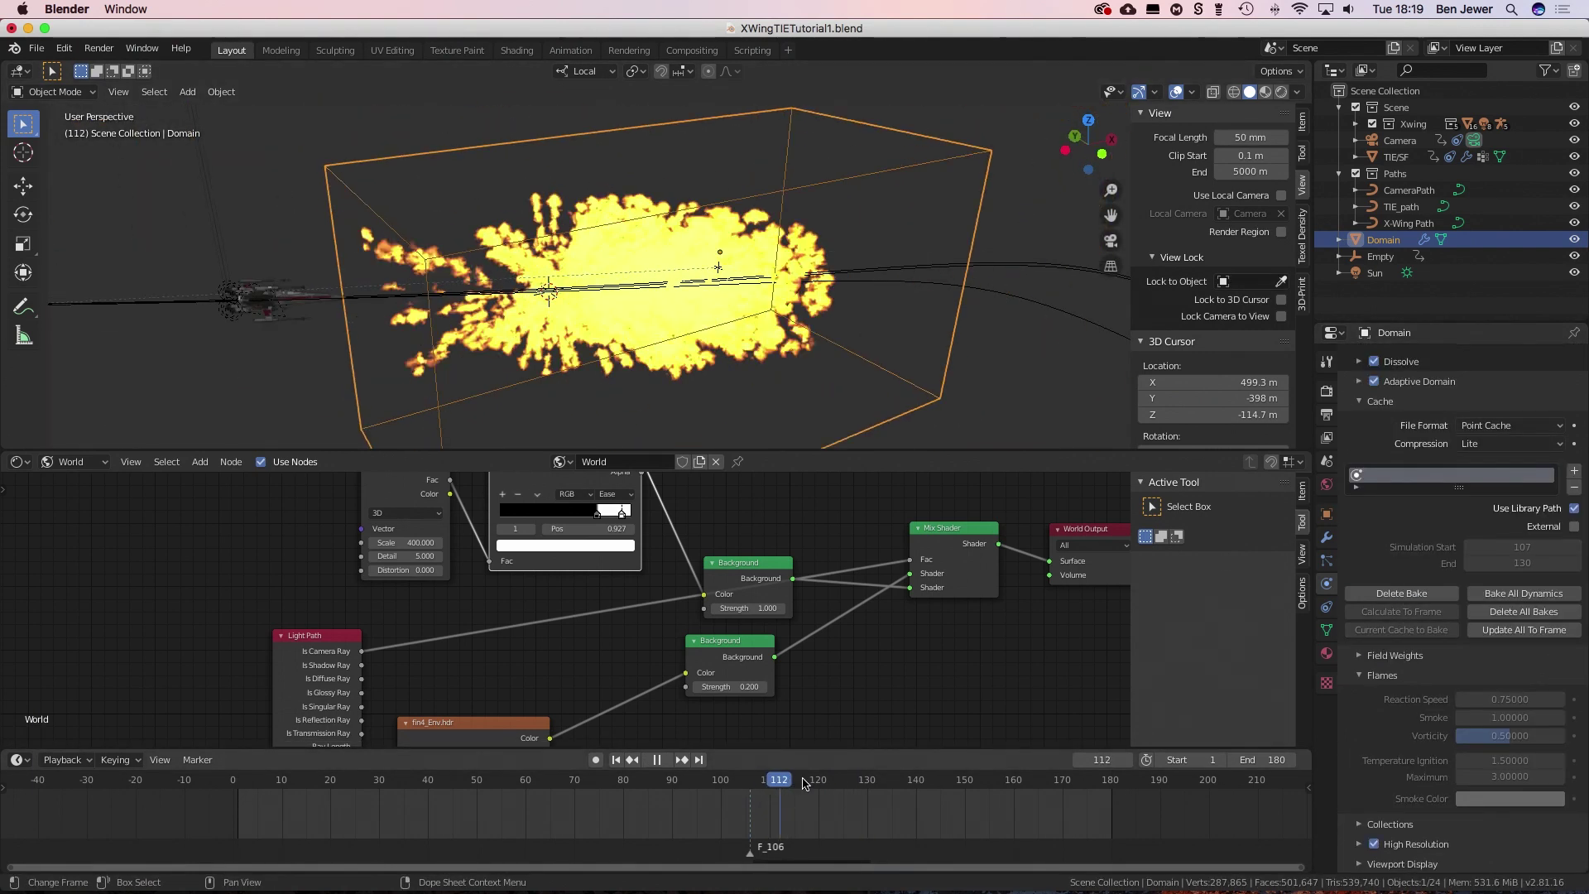
{"action": "key", "text": "KP_0"}
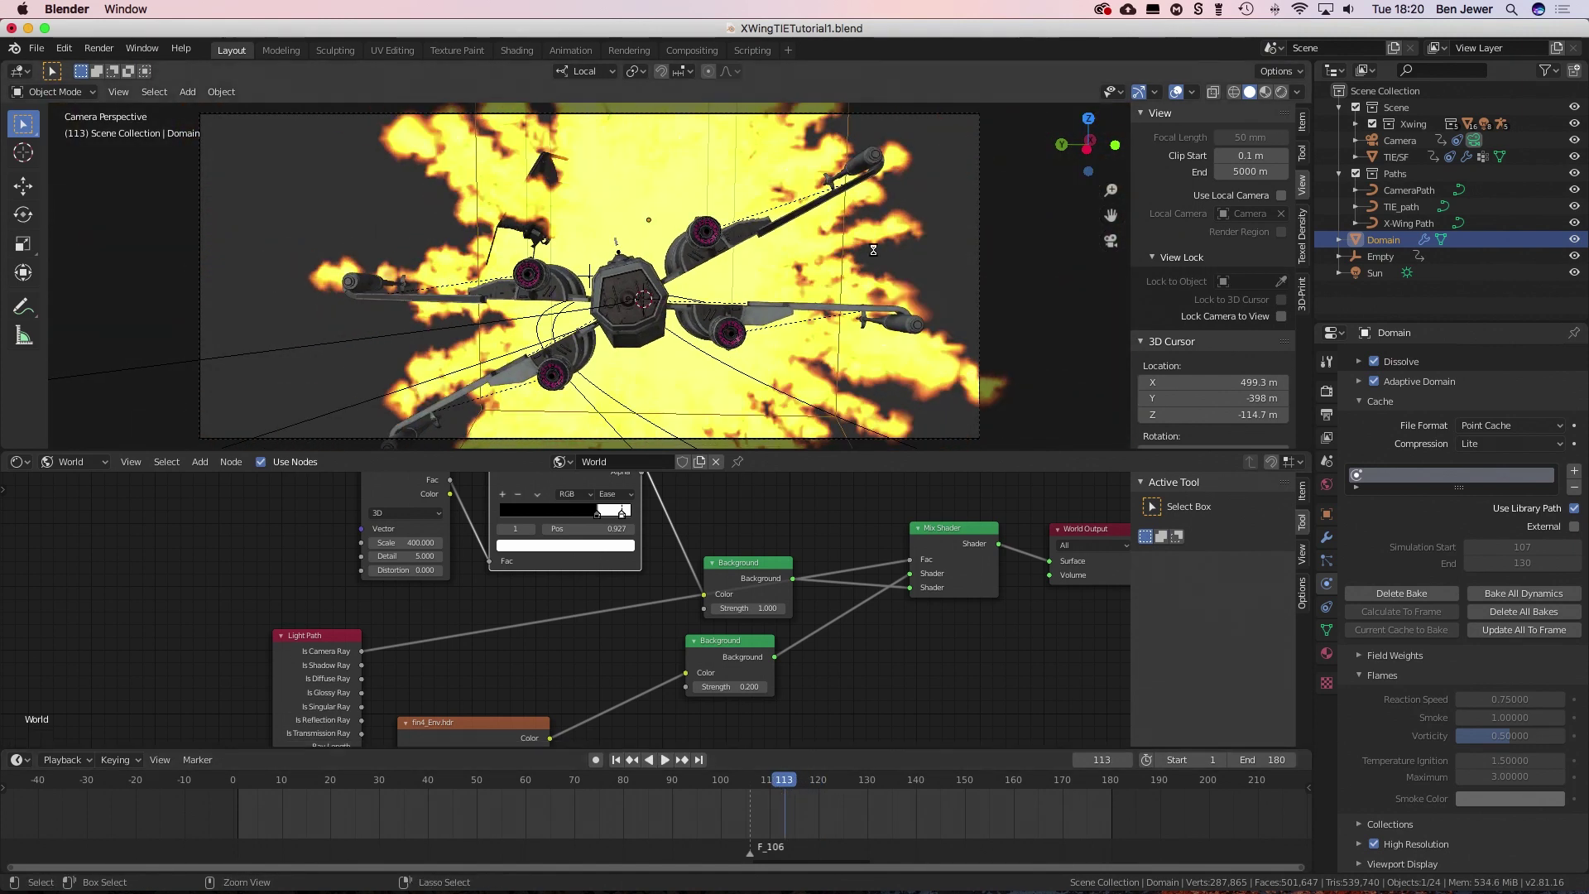
- Isolate the smoke domain and link Principled Volume to the Material Output Volume
{"action": "key", "text": "KP_Divide"}
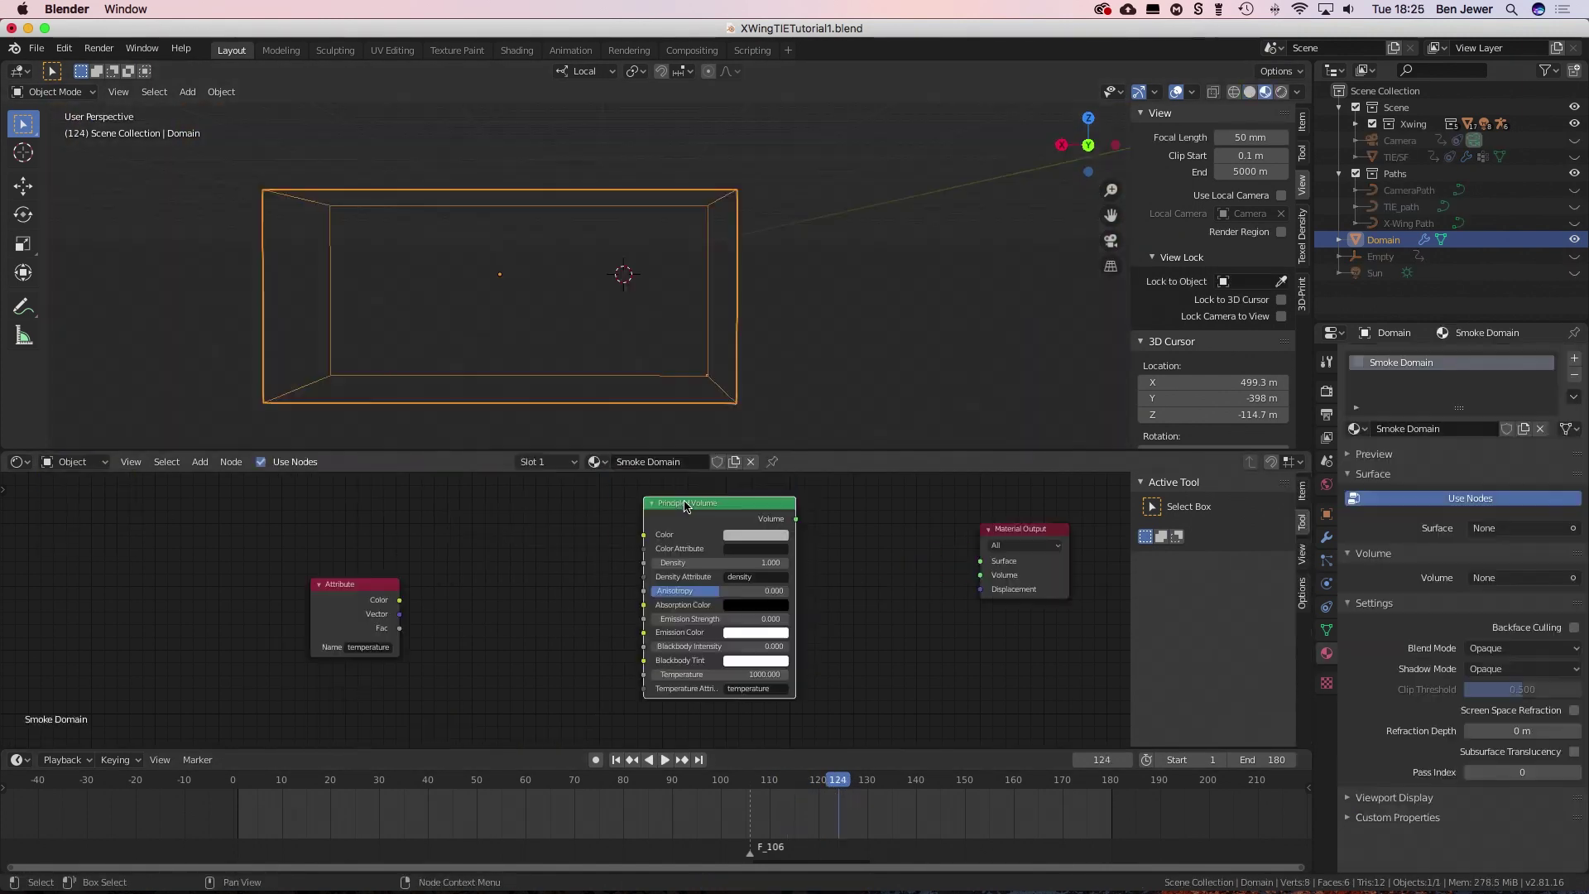
{"action": "left_click_drag", "start_coordinate": [795, 519], "coordinate": [980, 575]}
{"action": "middle_click_drag", "start_coordinate": [861, 364], "coordinate": [918, 397]}
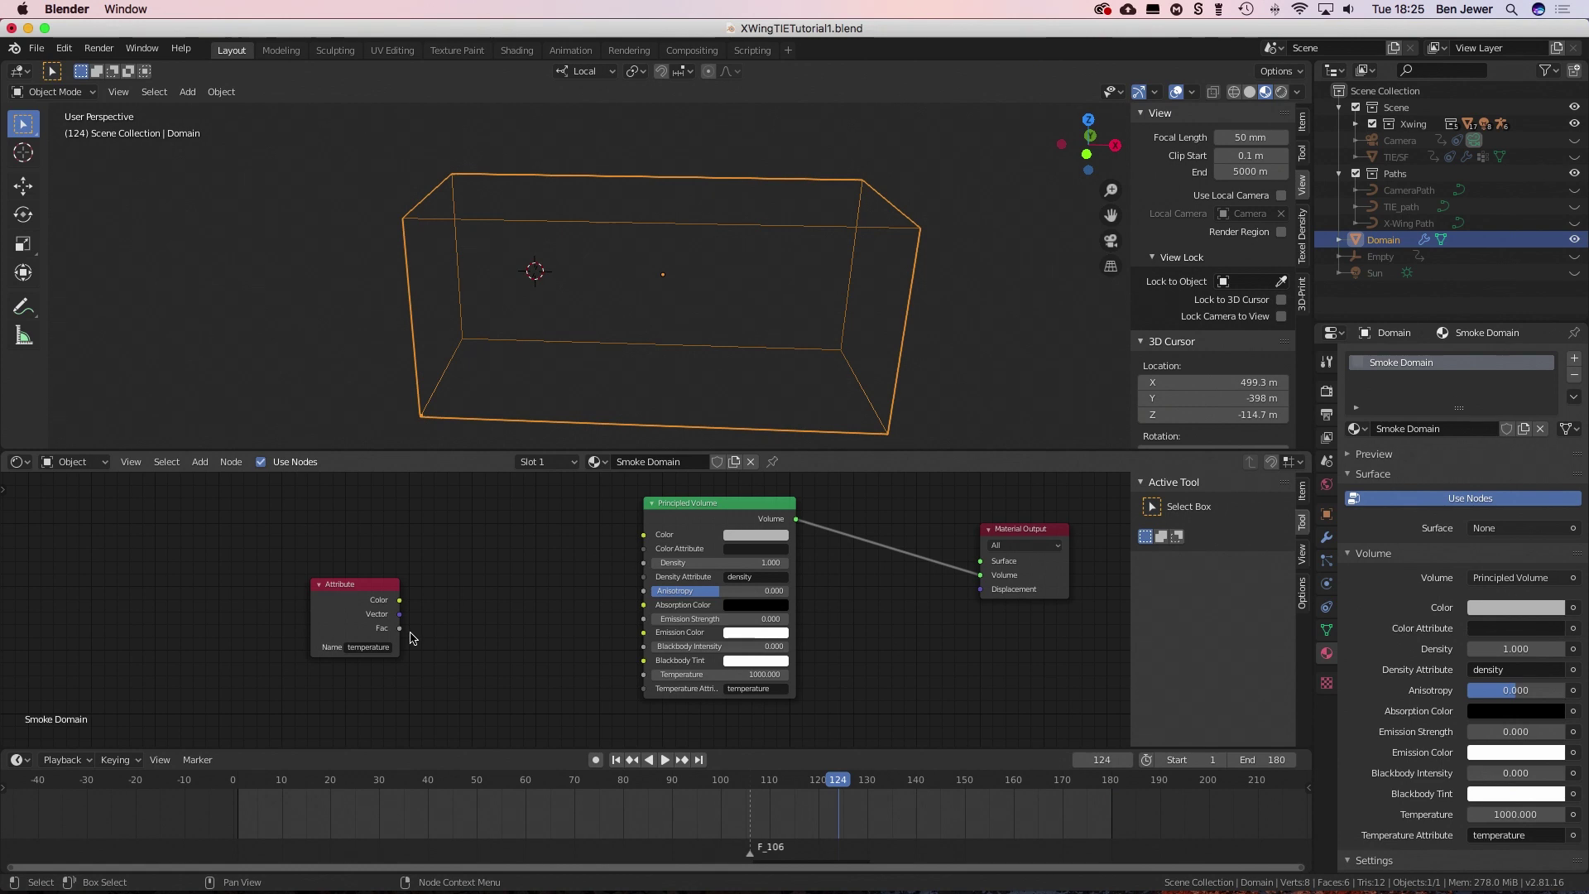
- Set the Volumetrics End to 300 m, preview the explosion, and render the frame with F12
{"action": "left_click", "coordinate": [1326, 392]}
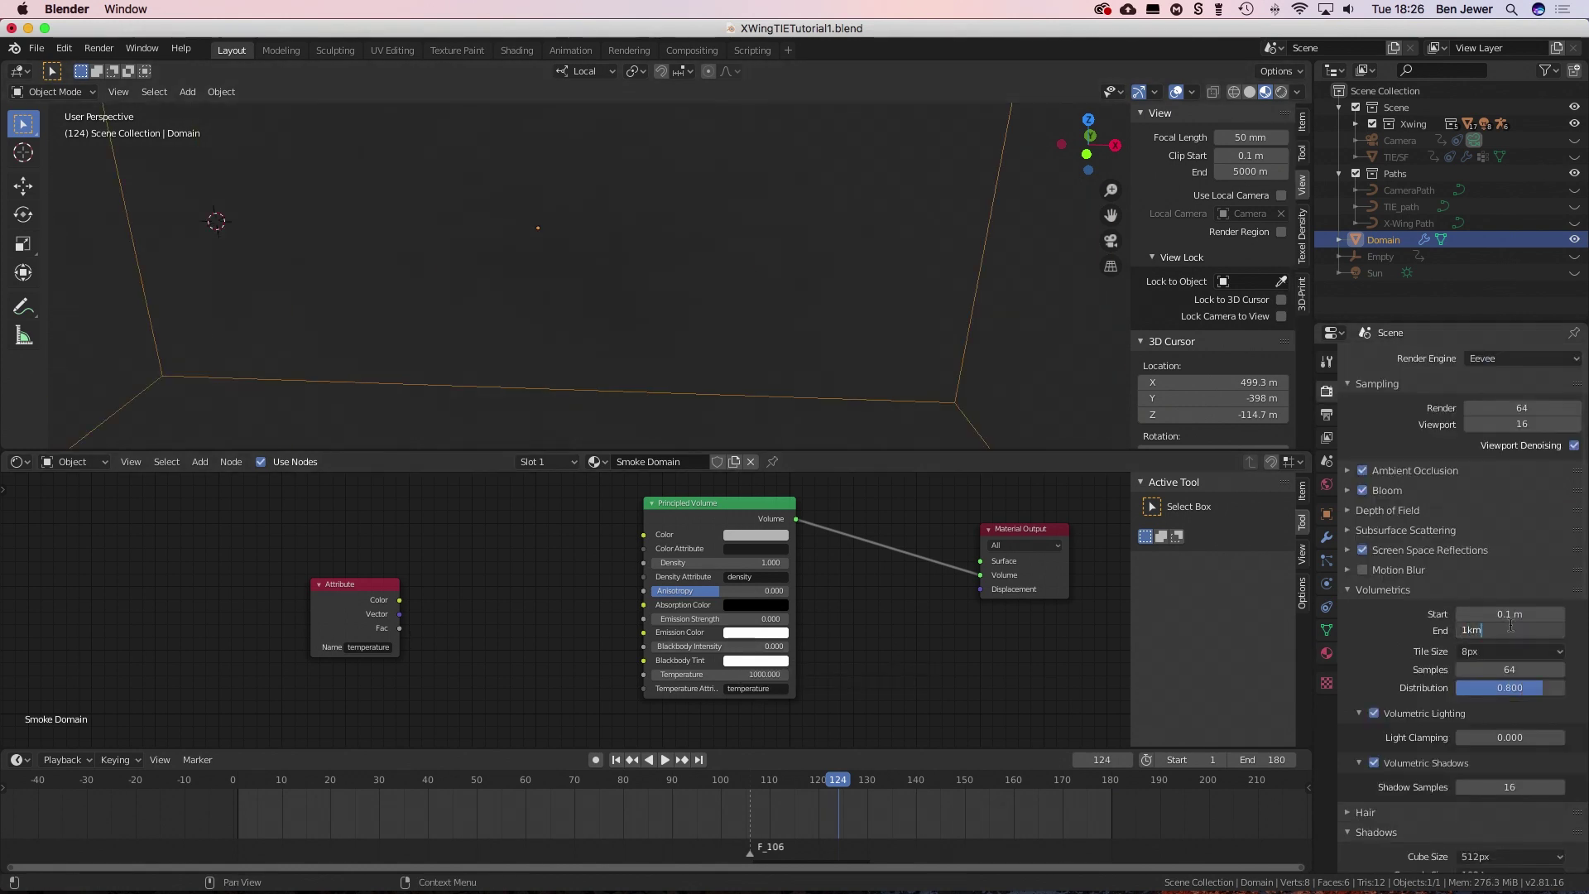
{"action": "key", "text": "Return"}
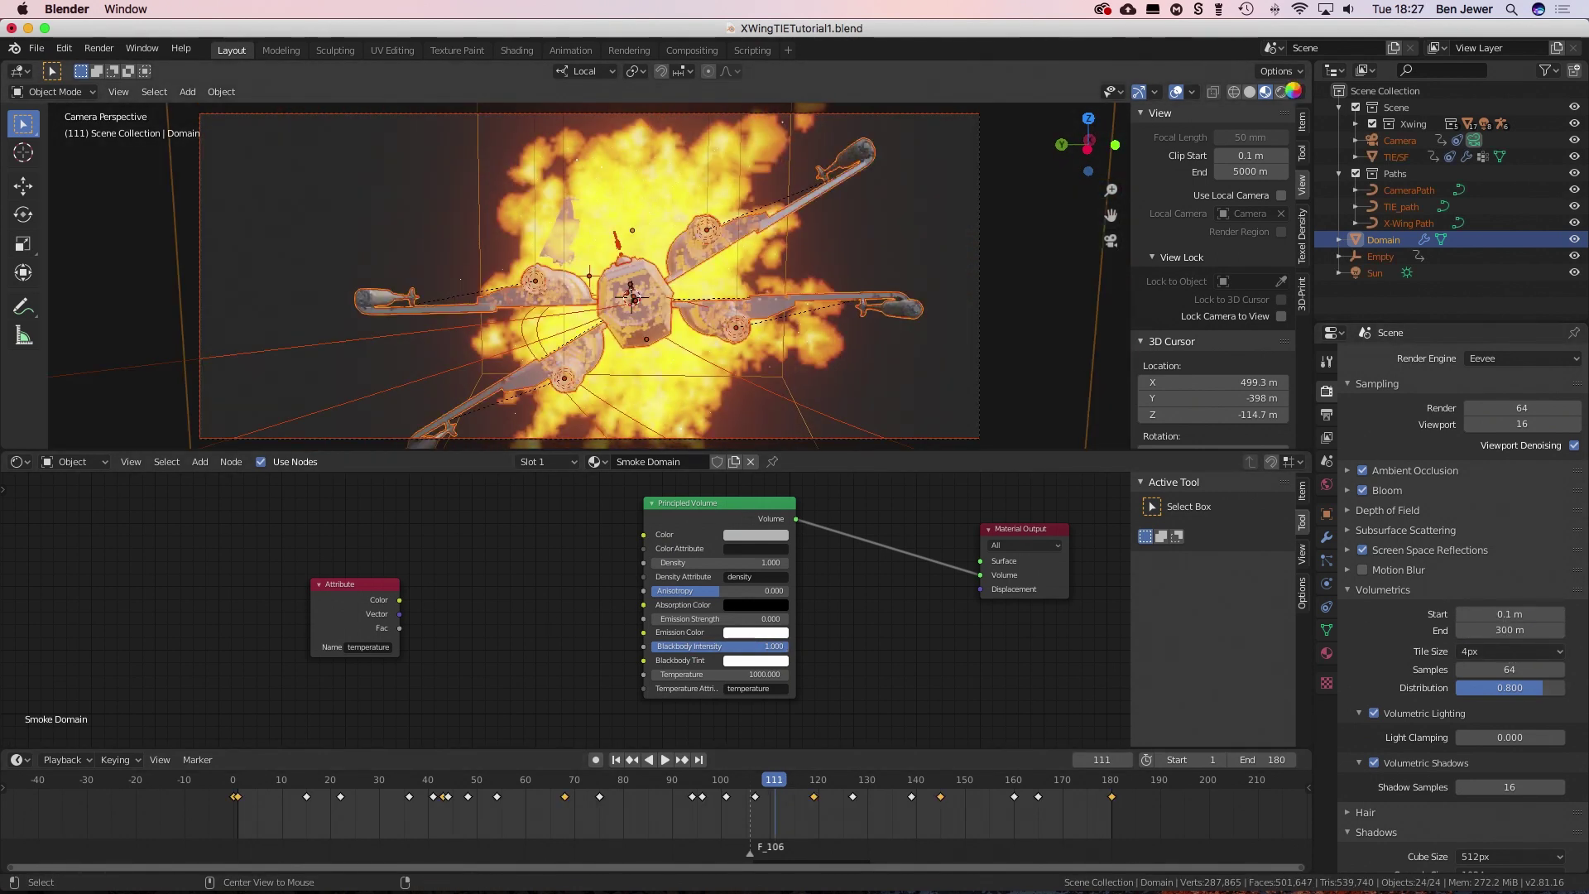
{"action": "left_click", "coordinate": [1297, 92]}
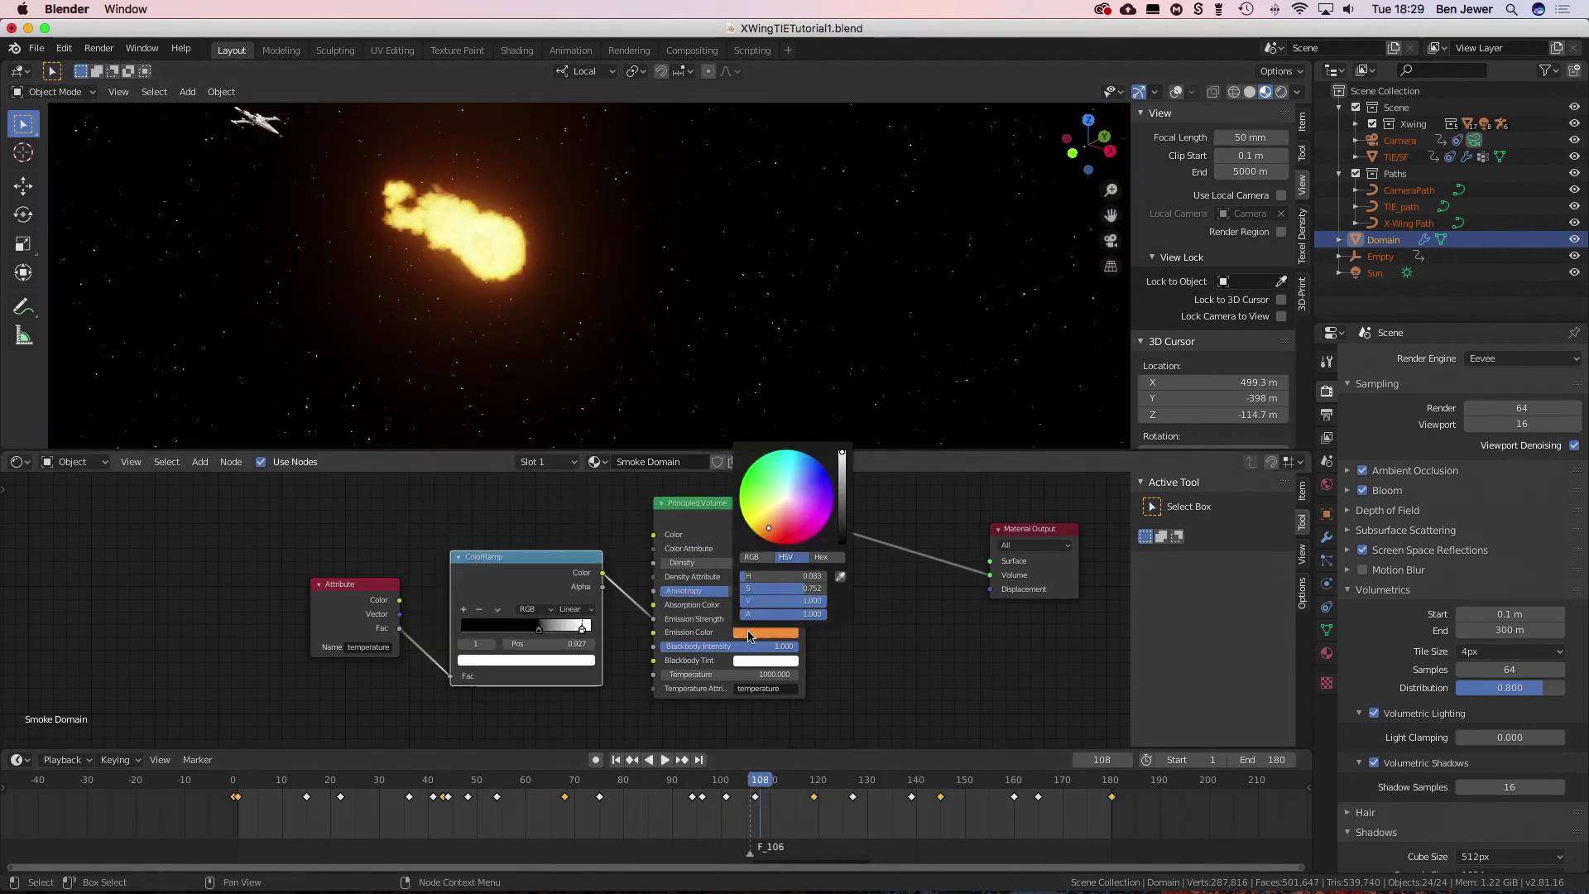
{"action": "key", "text": "space"}
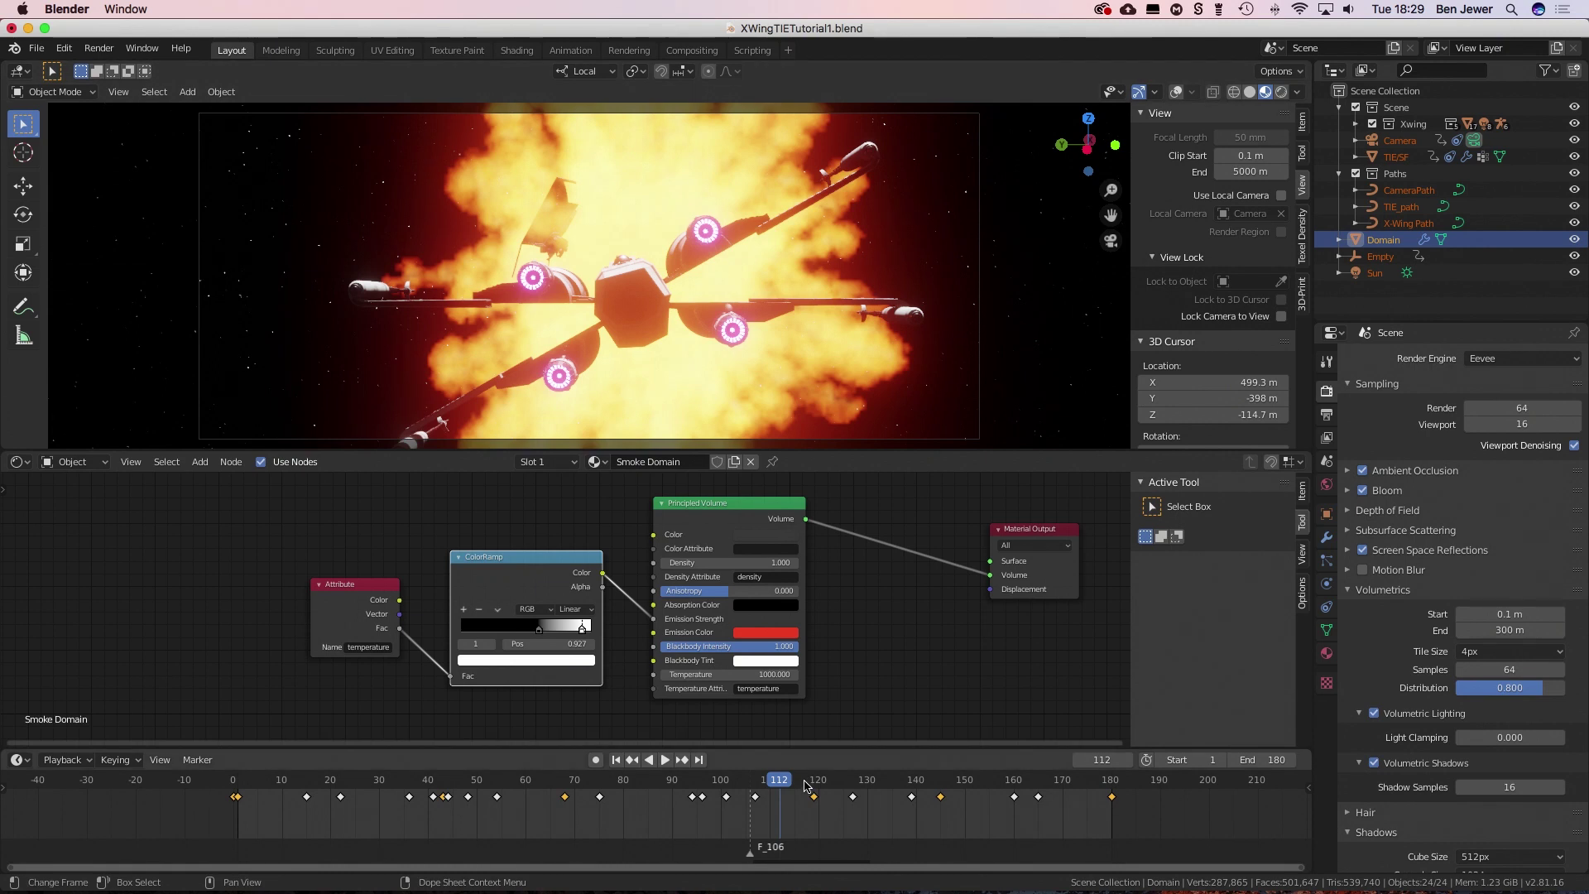
{"action": "key", "text": "F12"}
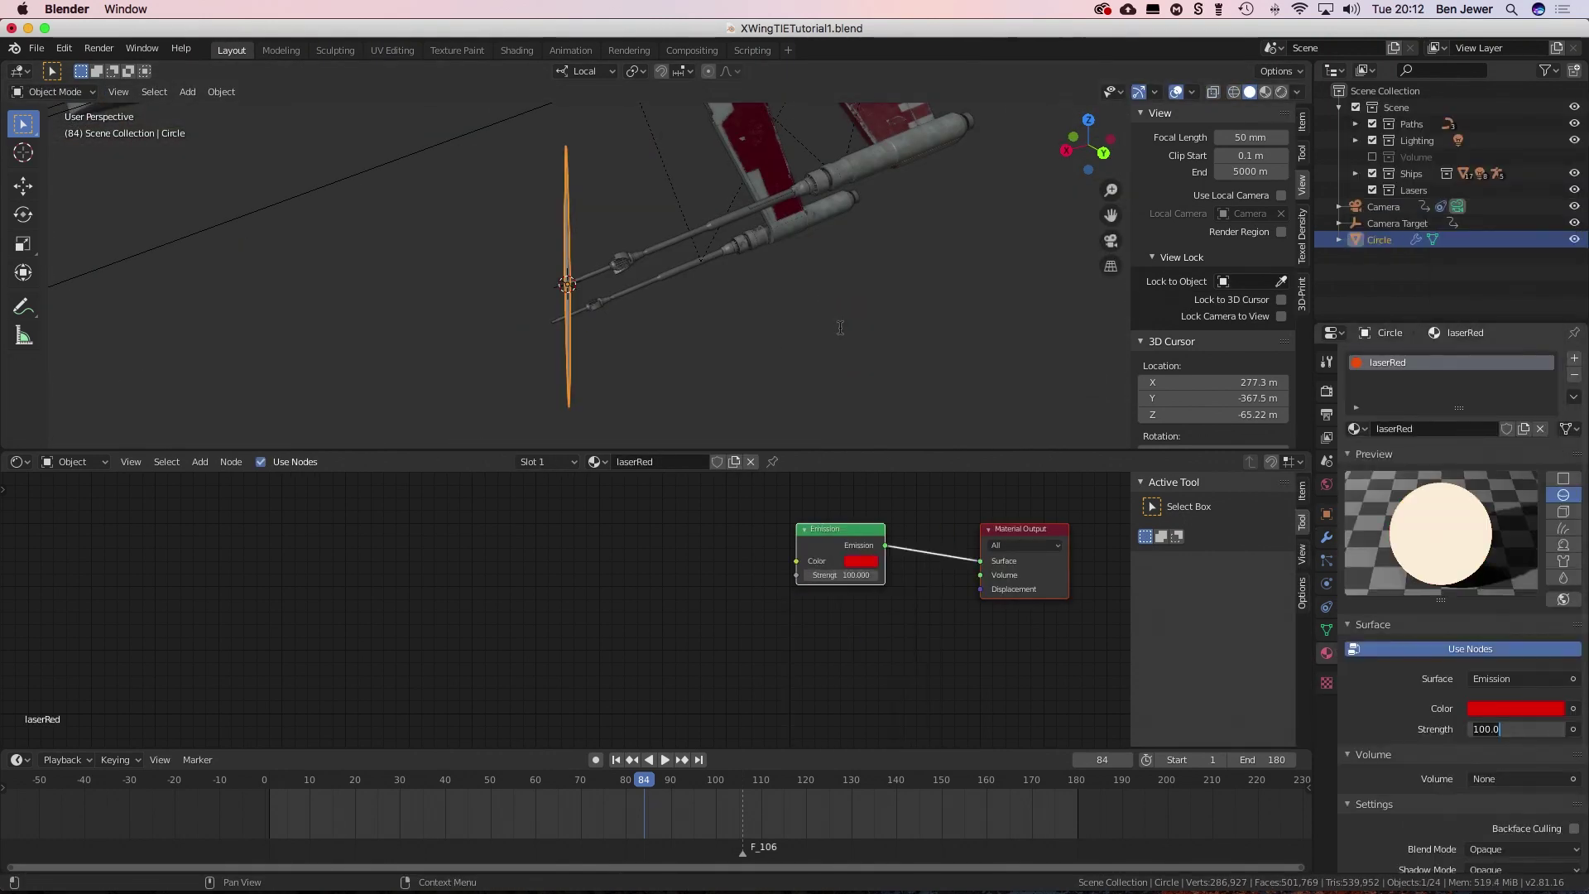
- Confirm the laser's emission strength of 100 and rotate the bolt 90 degrees about X
{"action": "key", "text": "Return"}
{"action": "key", "text": "z"}
{"action": "scroll", "coordinate": [797, 329], "scroll_direction": "down", "scroll_amount": 5}
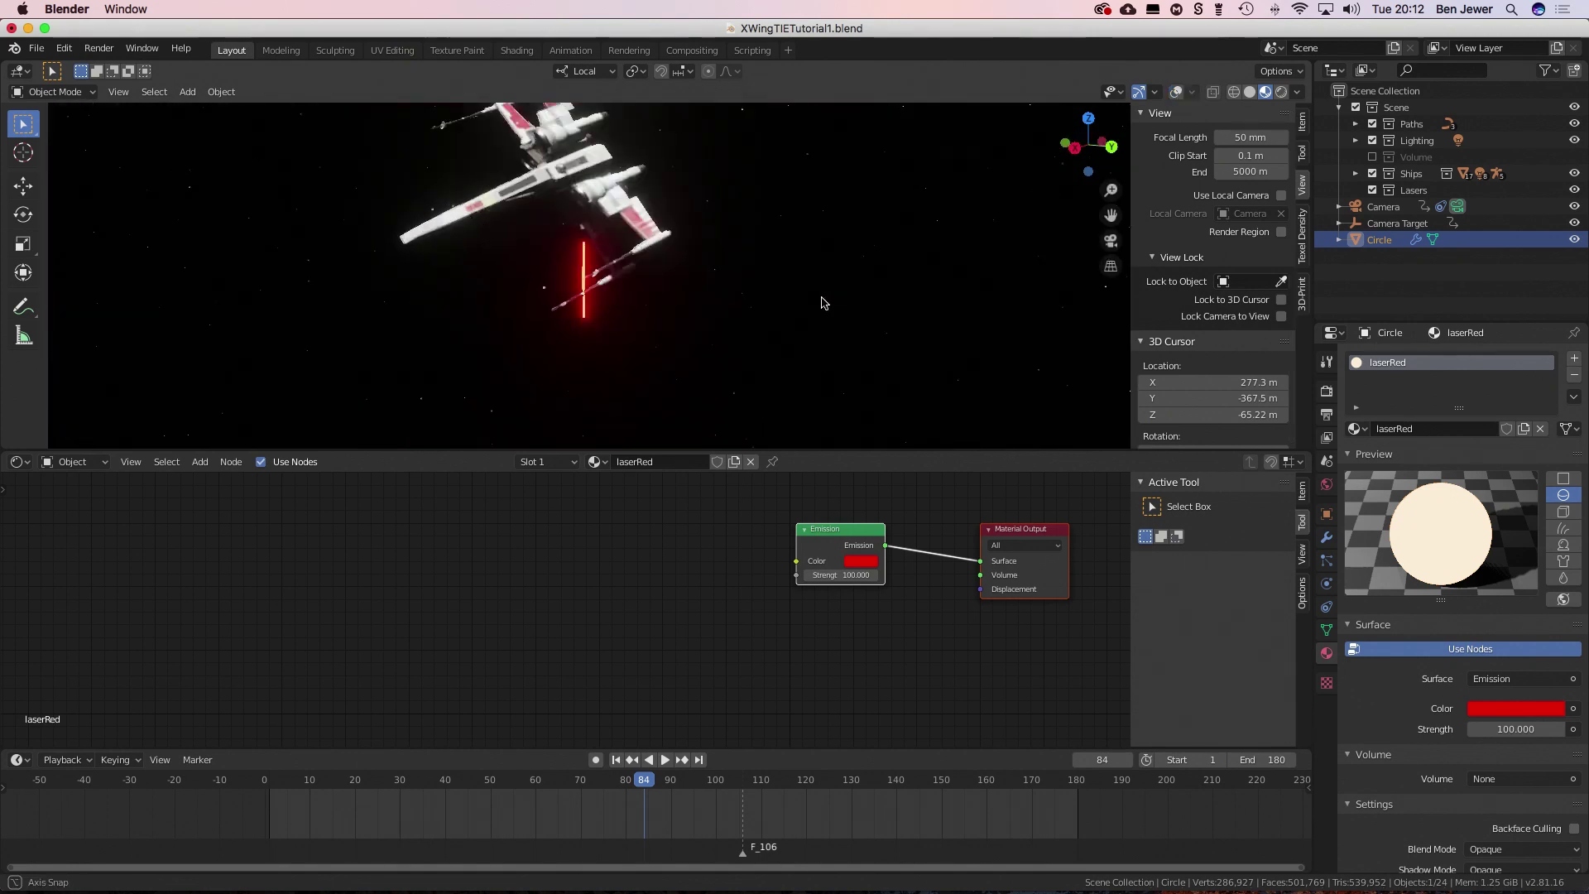
{"action": "scroll", "coordinate": [797, 329], "scroll_direction": "up", "scroll_amount": 8}
{"action": "key", "text": "r"}
{"action": "key", "text": "Return"}
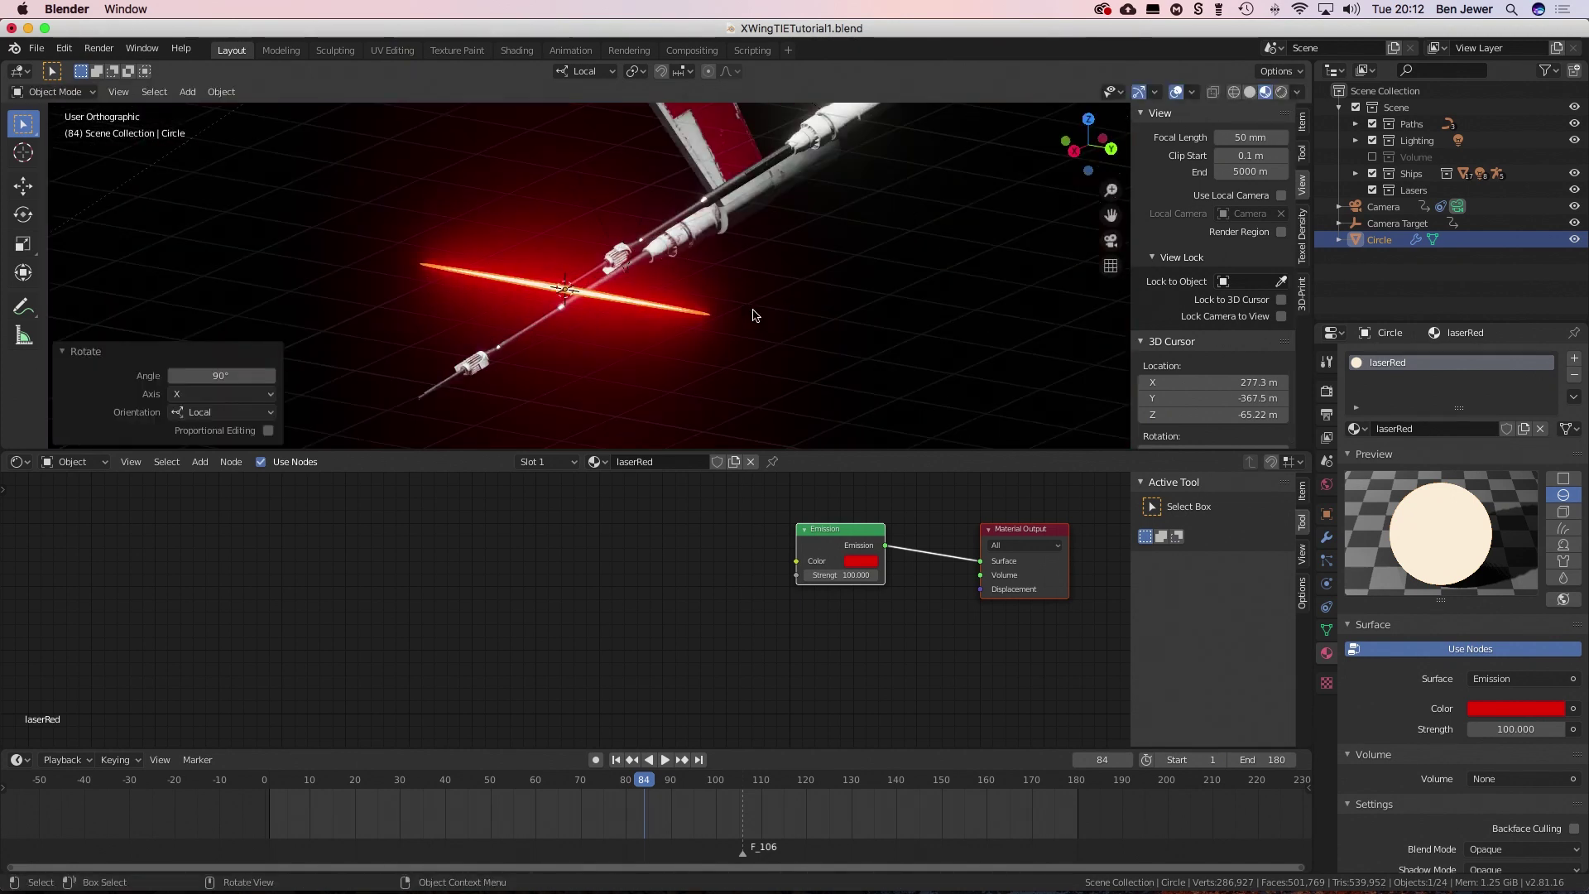
{"action": "key", "text": "KP_3"}
{"action": "key", "text": "r"}
{"action": "middle_click_drag", "start_coordinate": [761, 253], "coordinate": [622, 265]}
- Keyframe the laser bolt's flight from frame 84 to frame 88
{"action": "key", "text": "i"}
{"action": "key", "text": "shift+space"}
{"action": "key", "text": "g"}
{"action": "scroll", "coordinate": [623, 265], "scroll_direction": "down", "scroll_amount": 4}
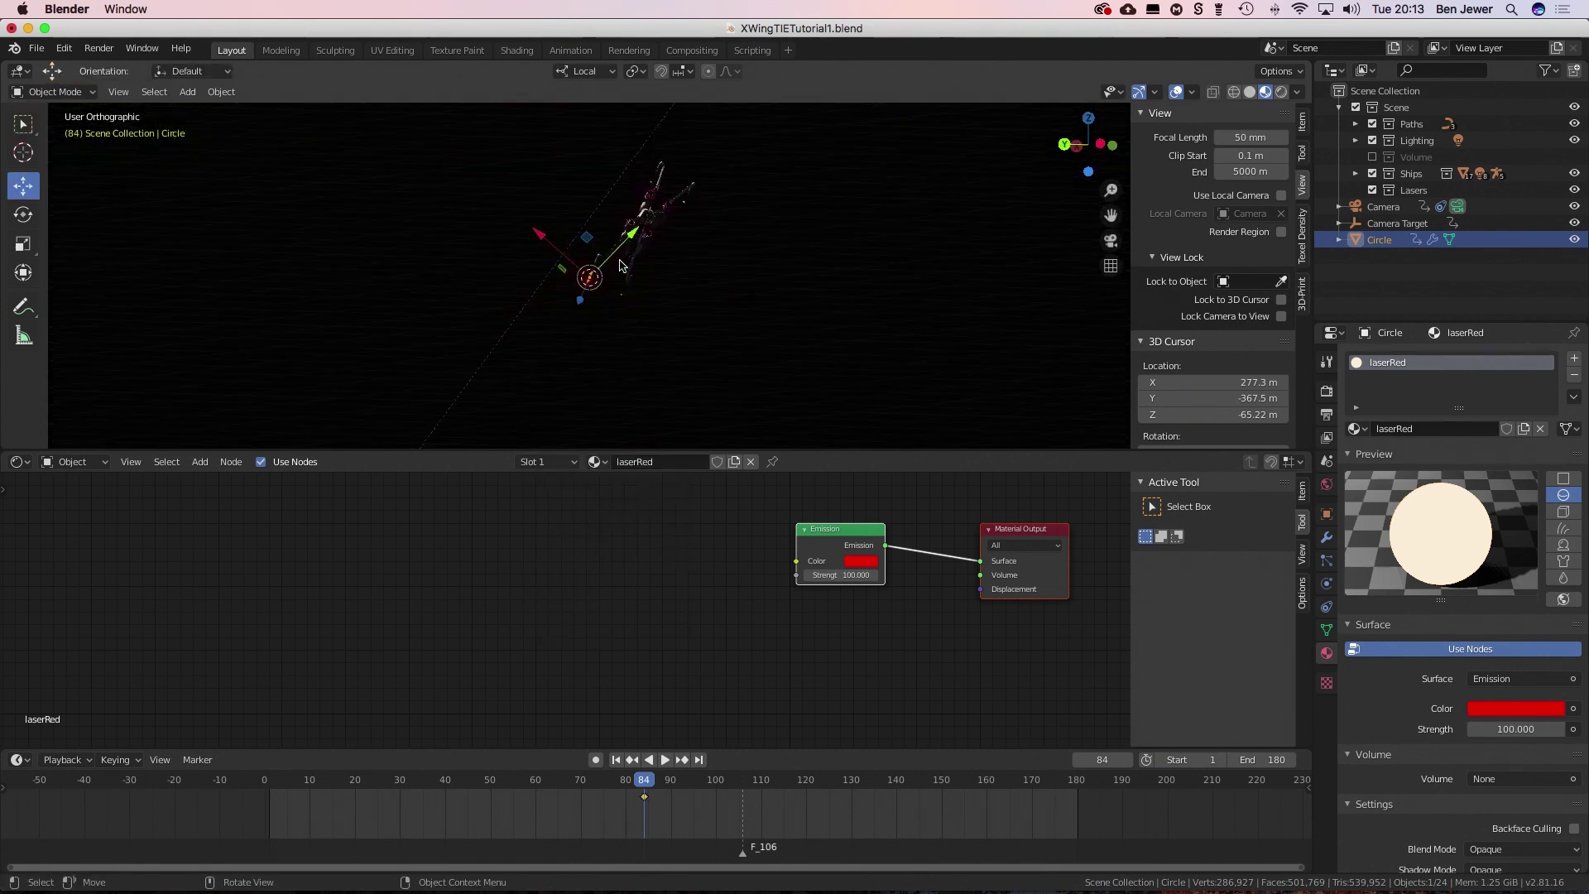
{"action": "key", "text": "shift+s"}
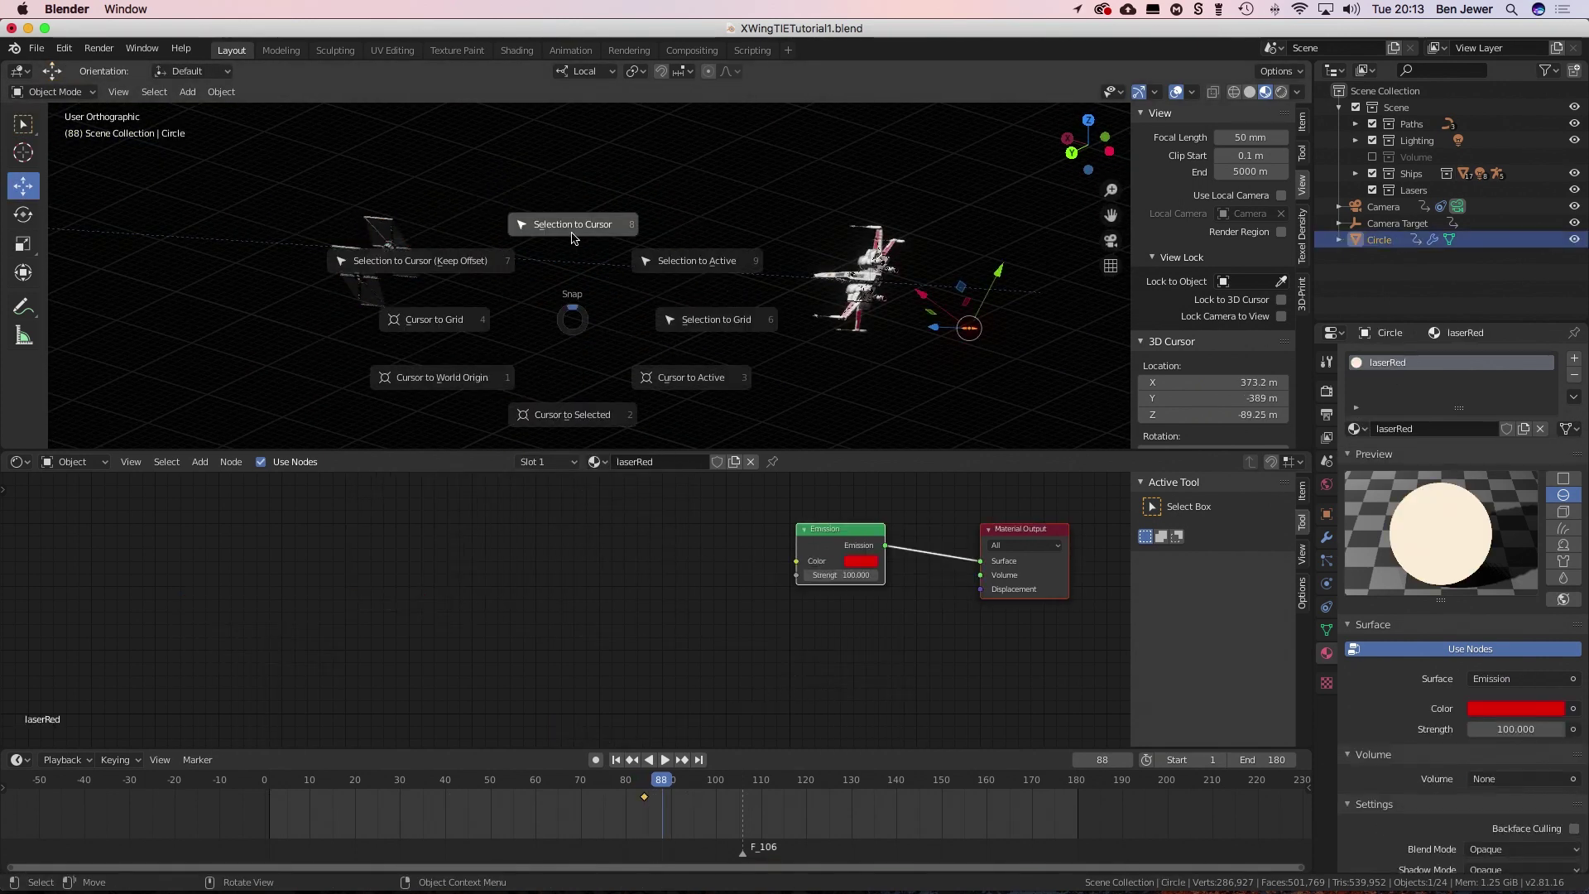
{"action": "left_click", "coordinate": [577, 235]}
{"action": "key", "text": "KP_0"}
{"action": "key", "text": "Left"}
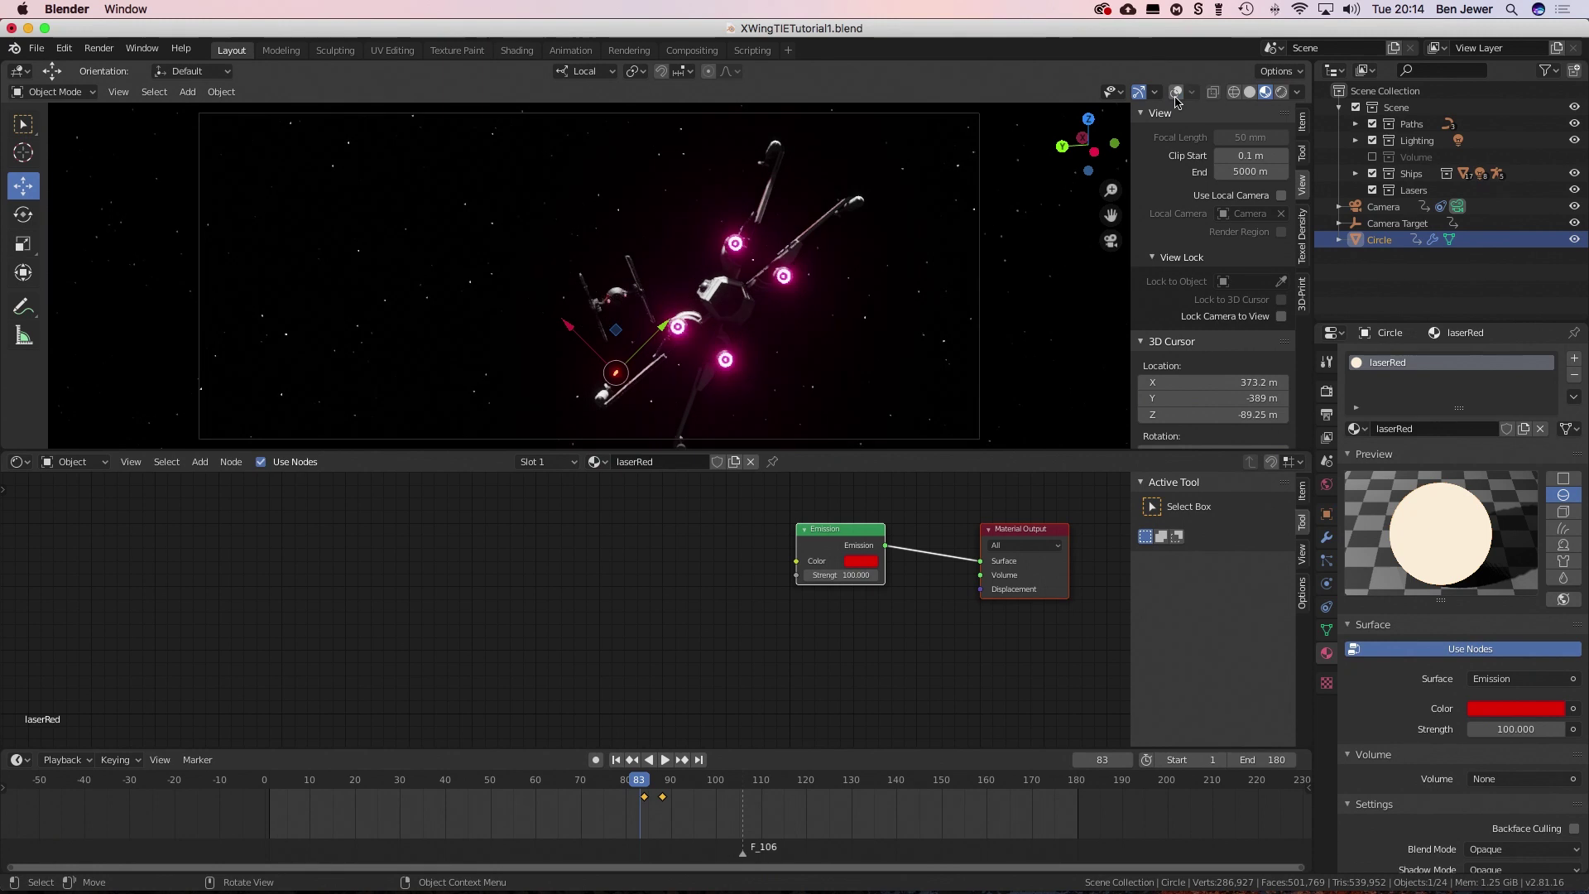
{"action": "scroll", "coordinate": [730, 335], "scroll_direction": "up", "scroll_amount": 3}
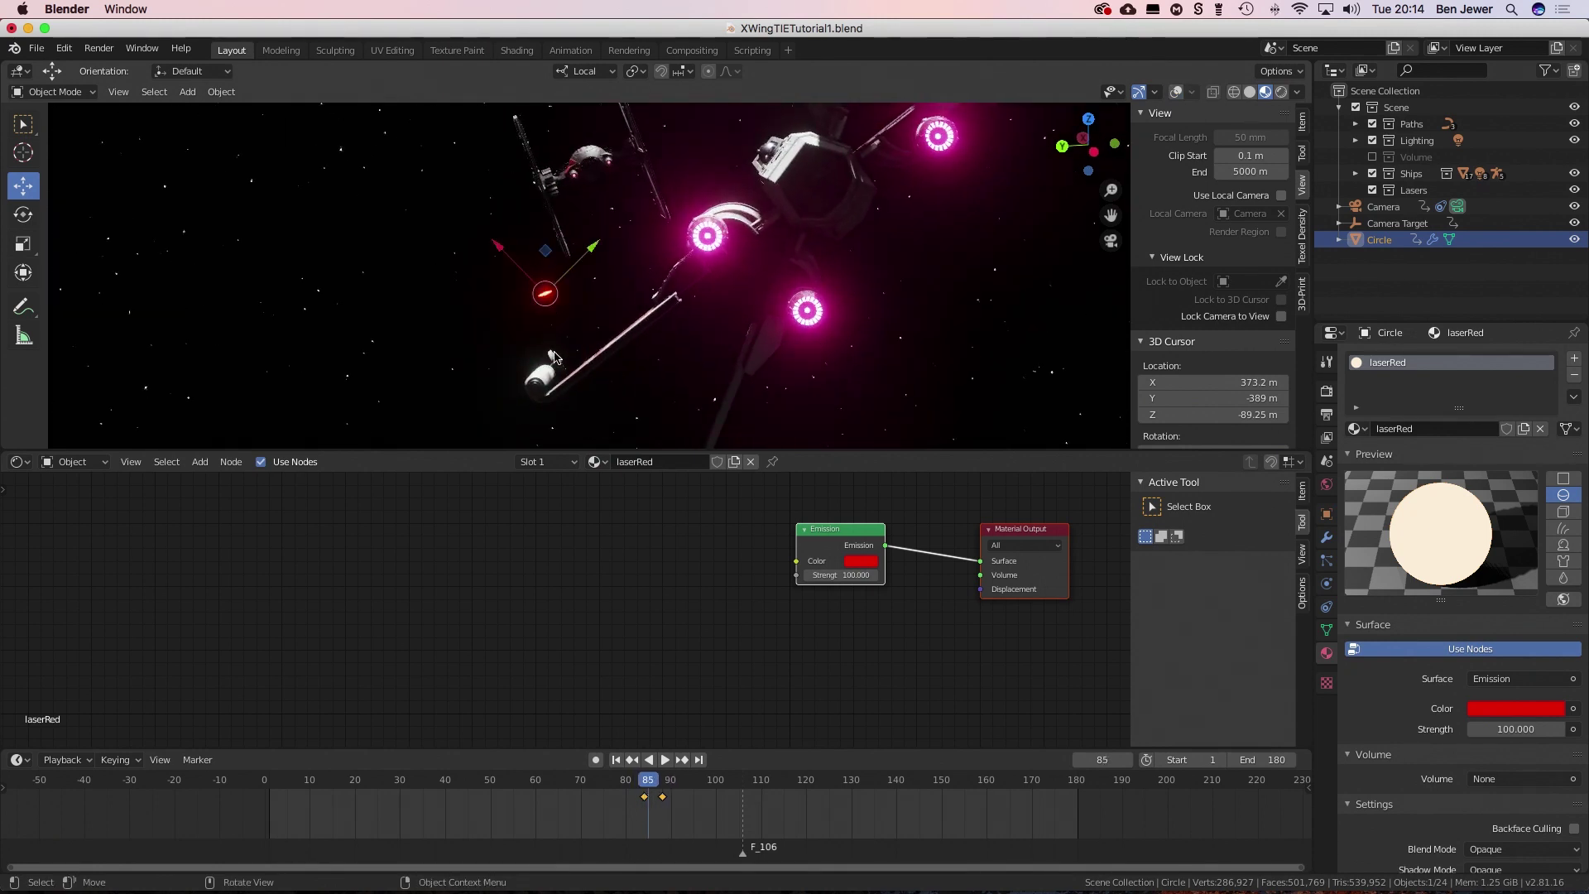
- Add a Track To constraint aiming the laser at the TIE fighter and name it laser1
{"action": "left_click", "coordinate": [1326, 607]}
{"action": "left_click", "coordinate": [1463, 358]}
{"action": "left_click", "coordinate": [1406, 488]}
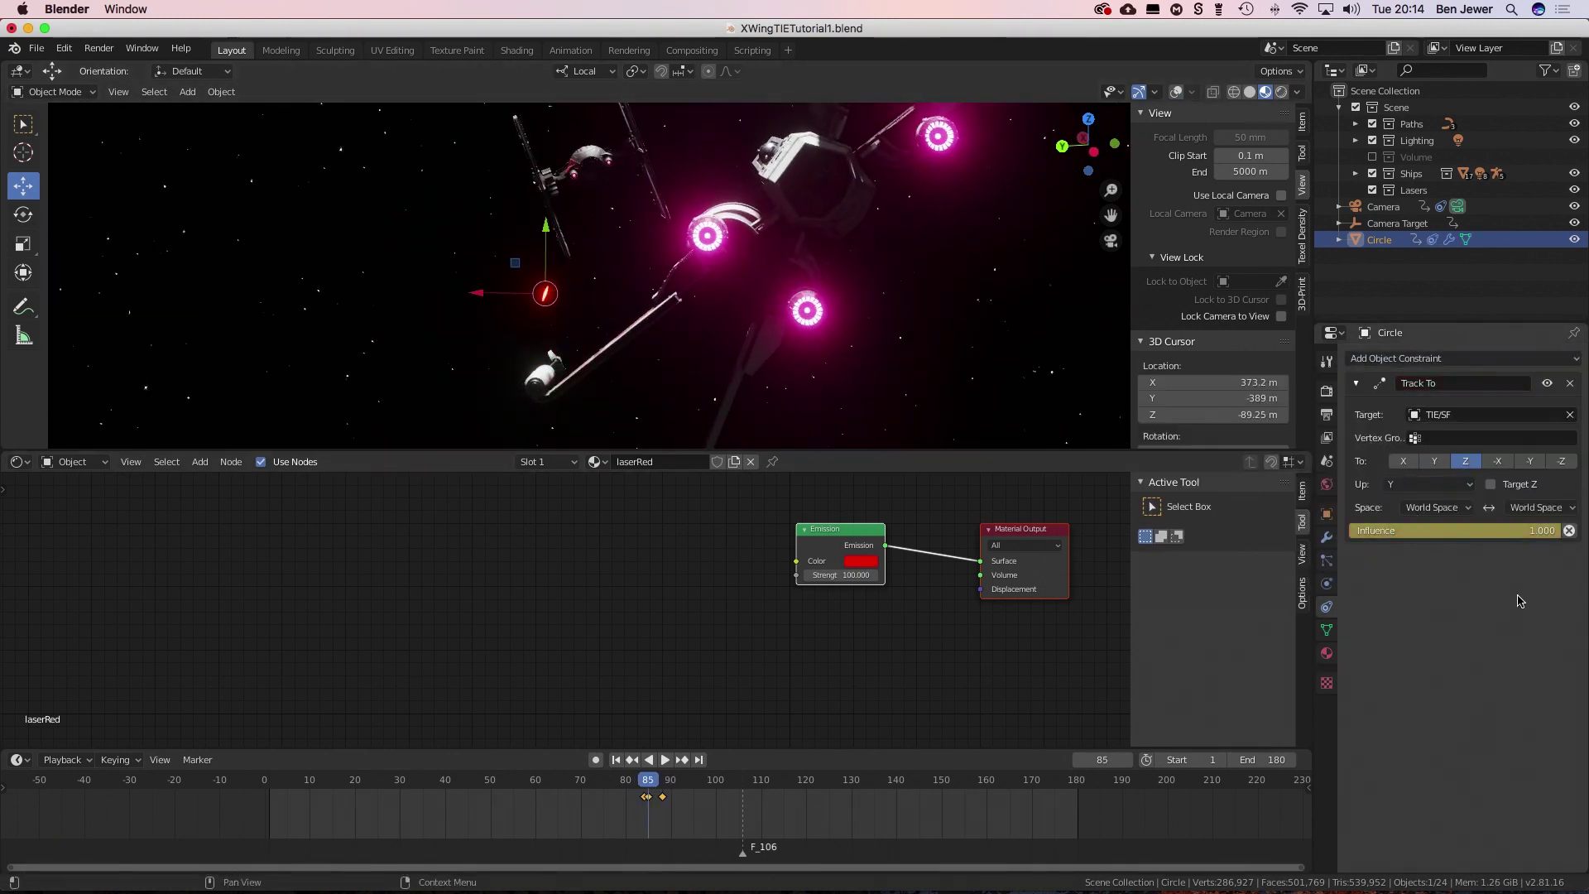
{"action": "double_click", "coordinate": [1380, 239]}
{"action": "type", "text": "laser1"}
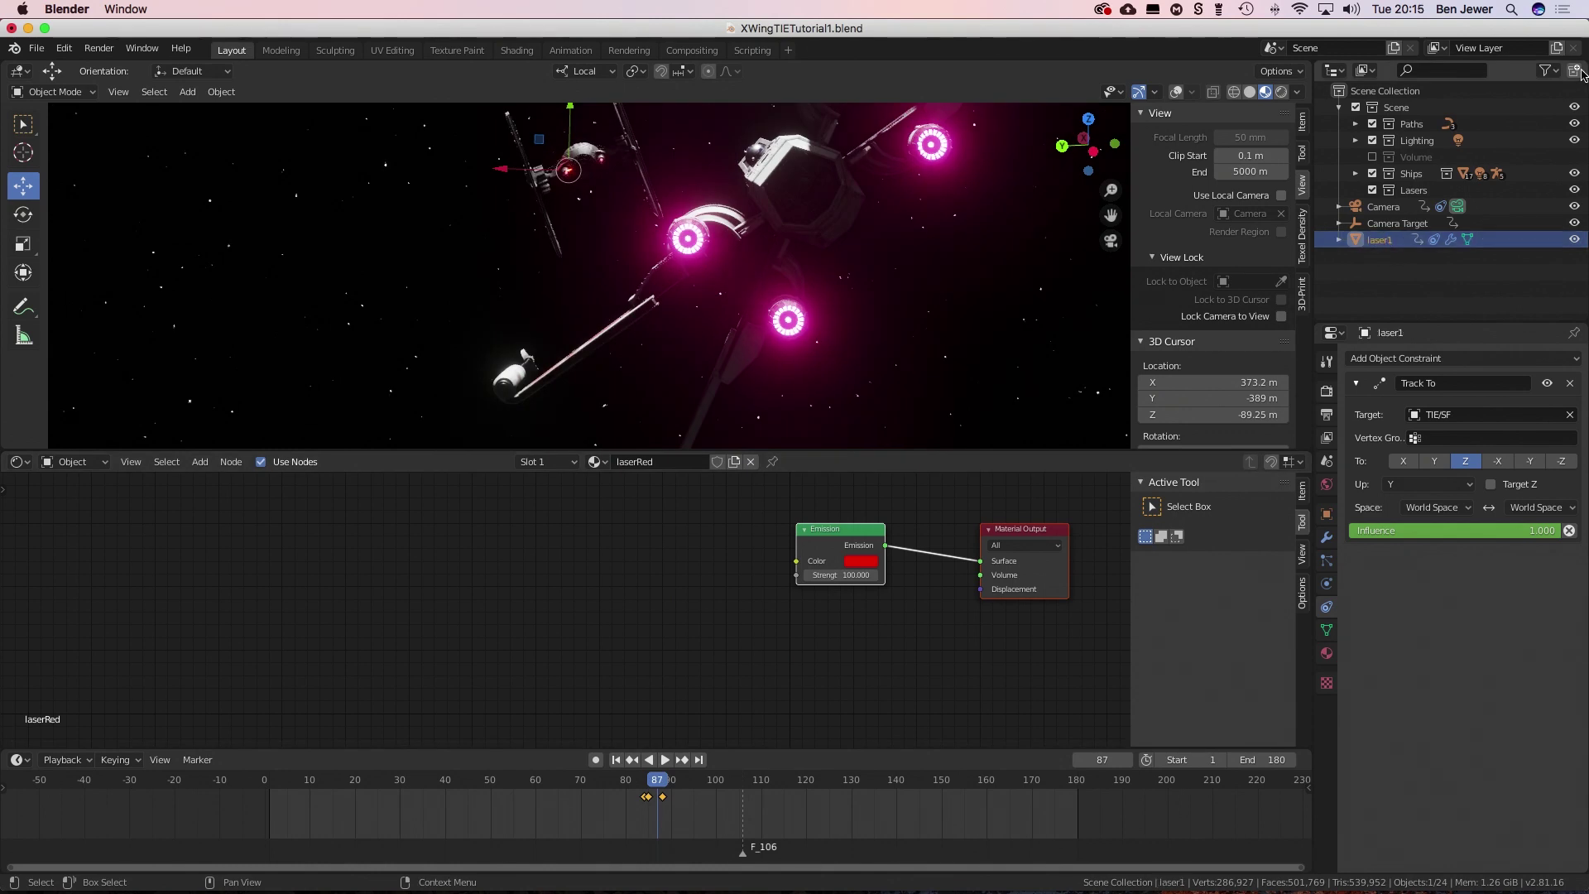
{"action": "left_click", "coordinate": [1547, 71]}
{"action": "left_click", "coordinate": [1481, 103]}
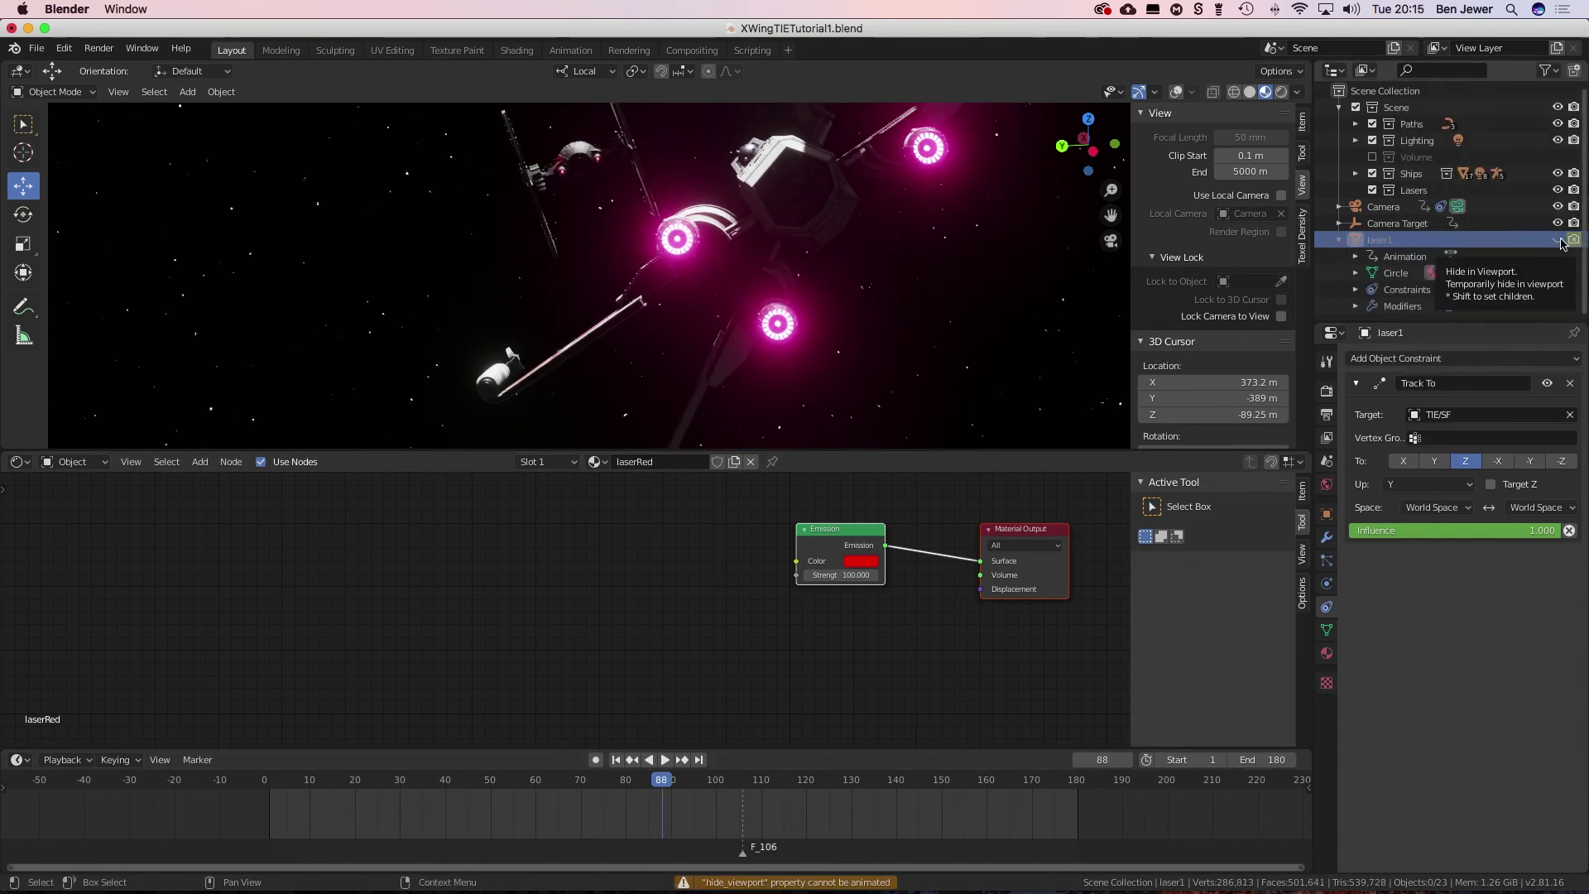
{"action": "left_click", "coordinate": [1339, 239]}
- Review the laser1 shot in material preview, scrubbing around frames 84–102 and playing it back
{"action": "key", "text": "z"}
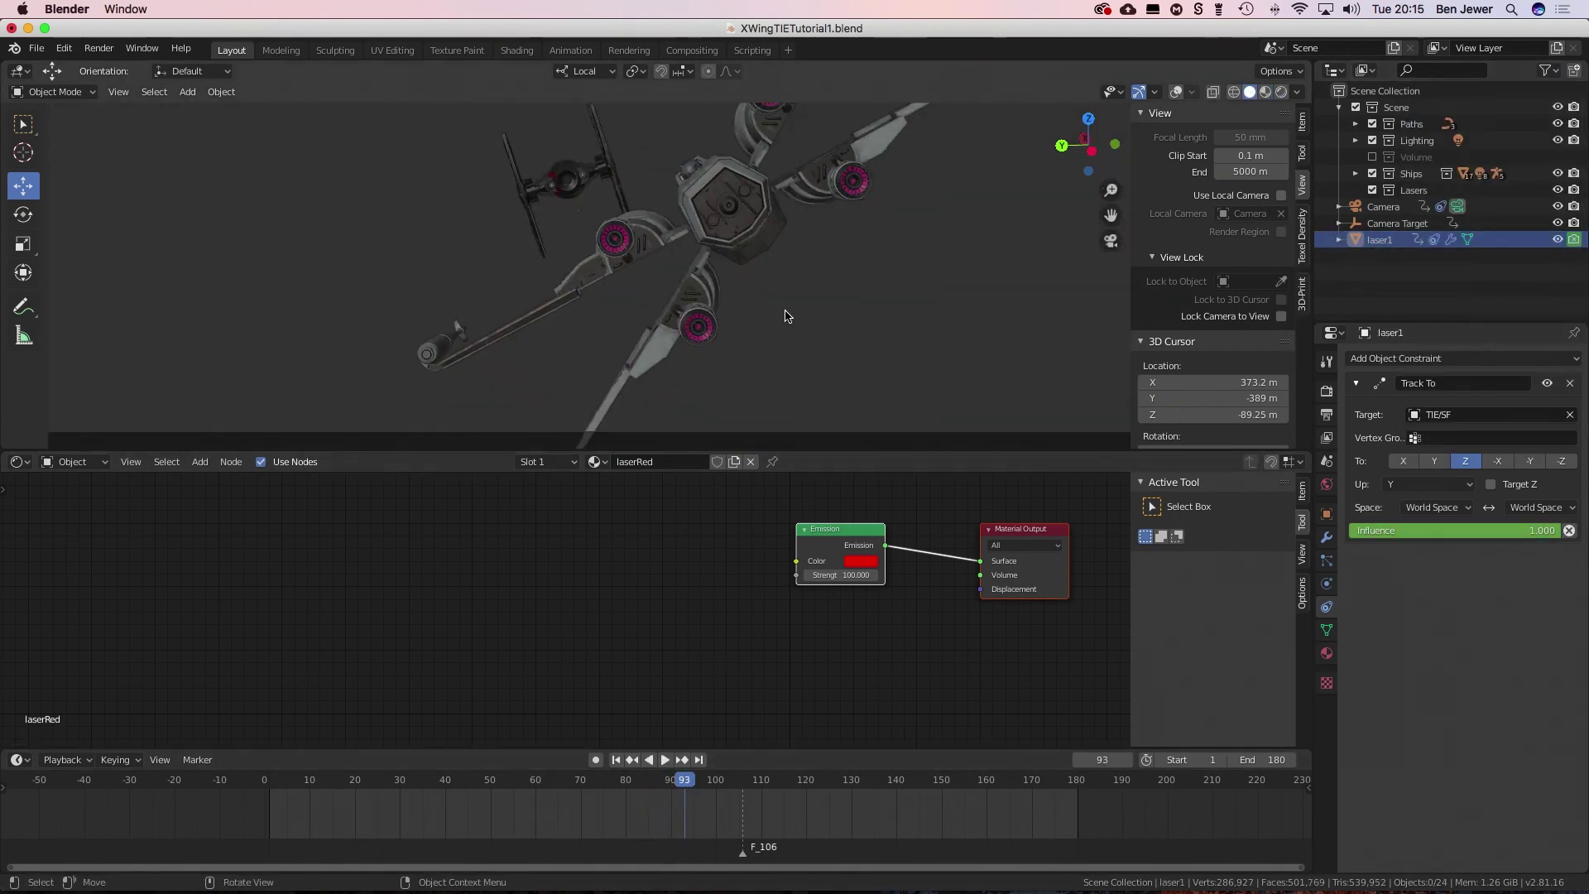
{"action": "key", "text": "z"}
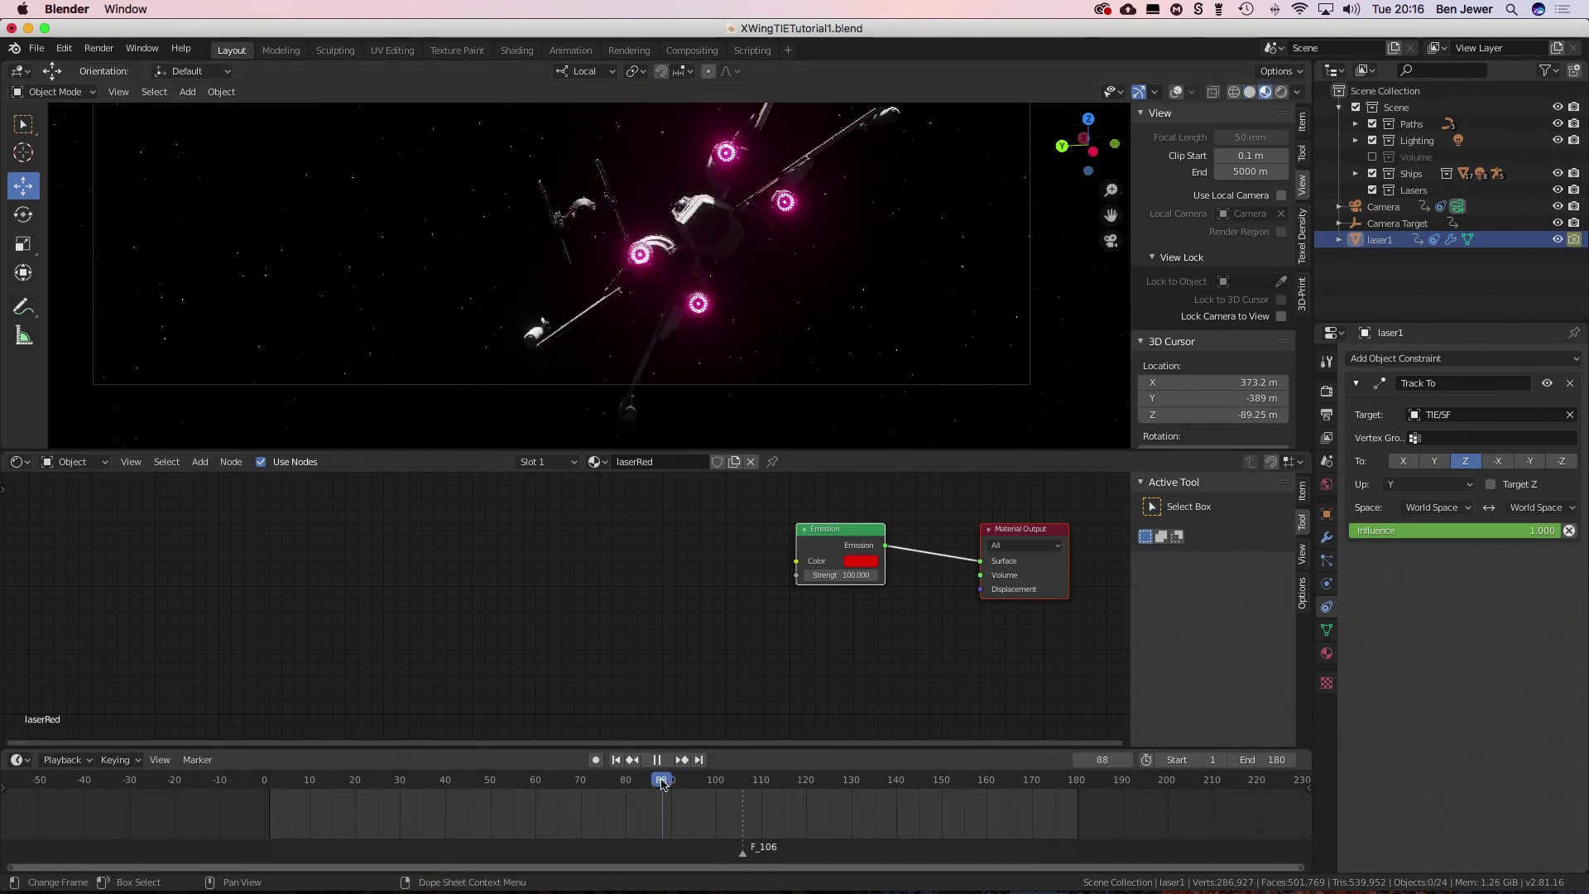
{"action": "left_click_drag", "start_coordinate": [809, 784], "coordinate": [719, 785]}
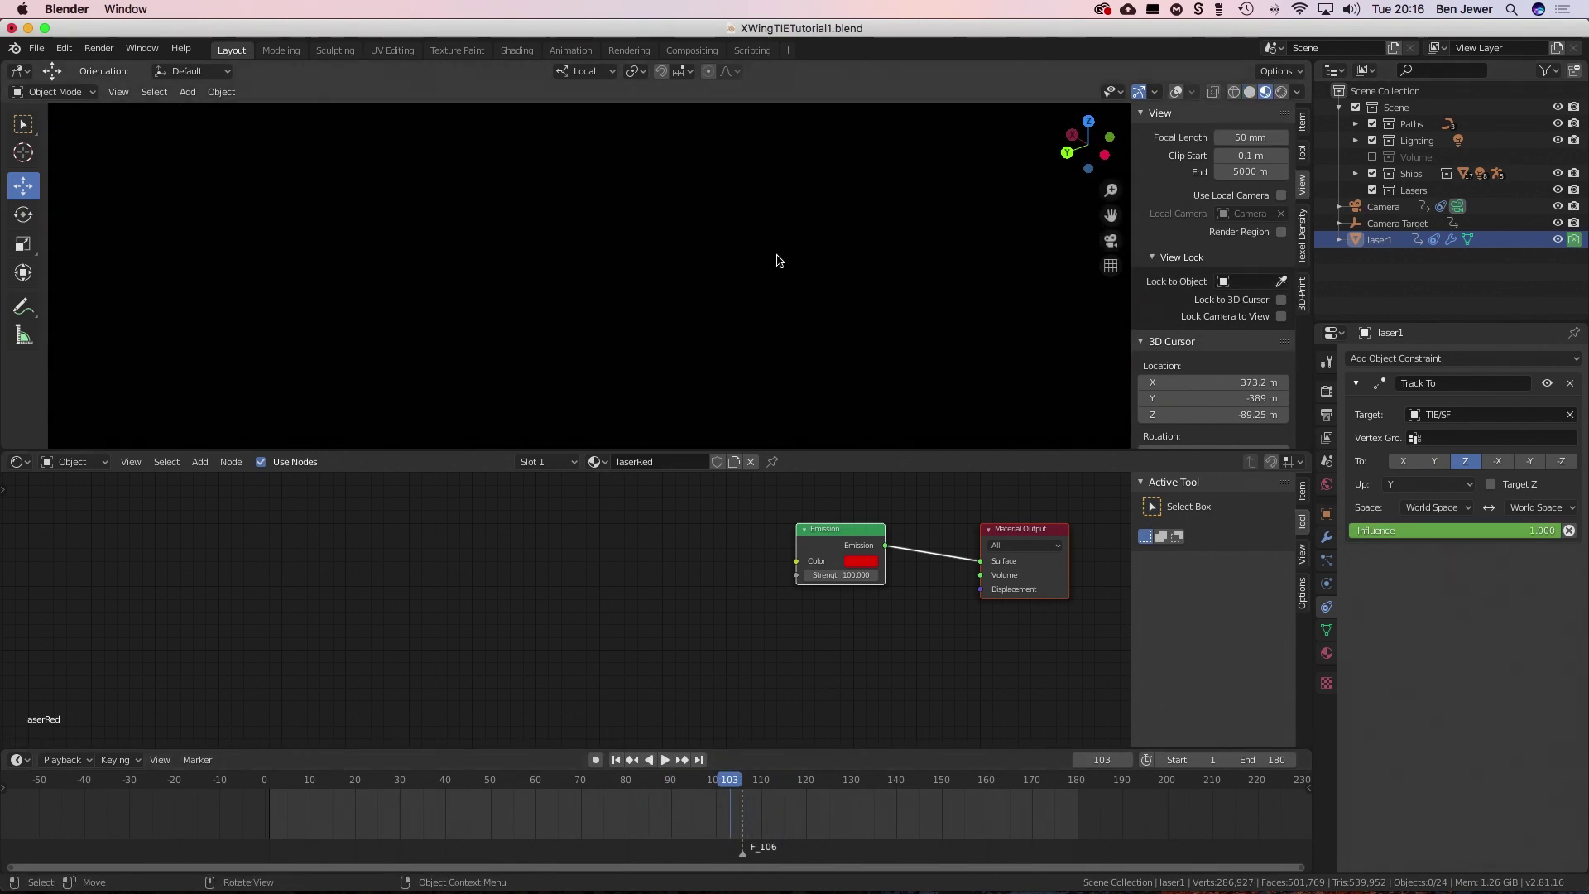
{"action": "key", "text": "z"}
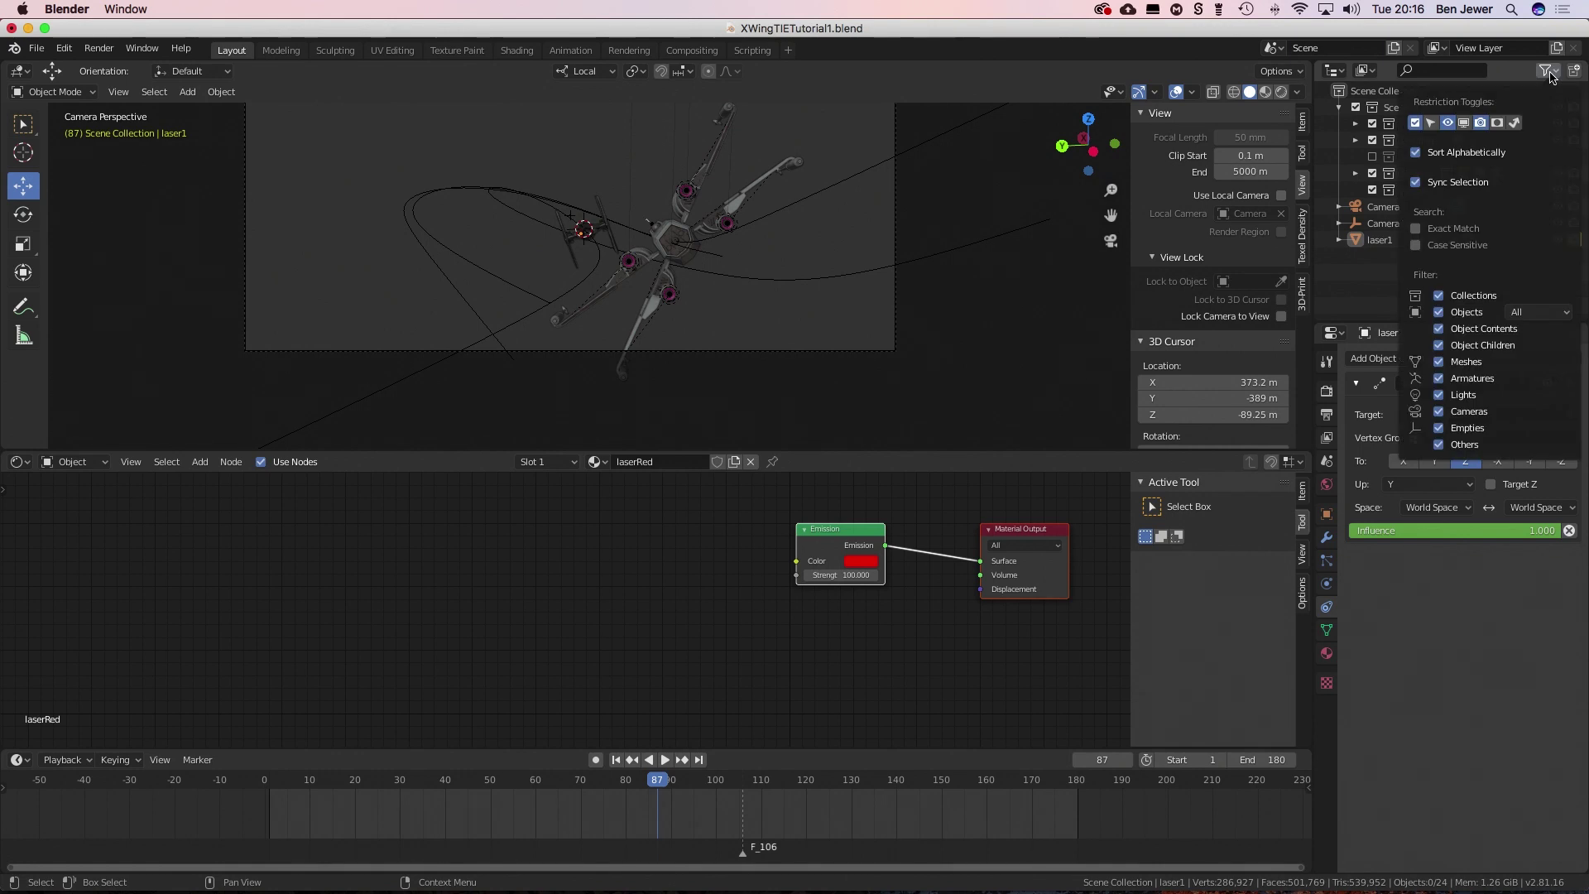
{"action": "left_click", "coordinate": [1382, 241]}
{"action": "key", "text": "space"}
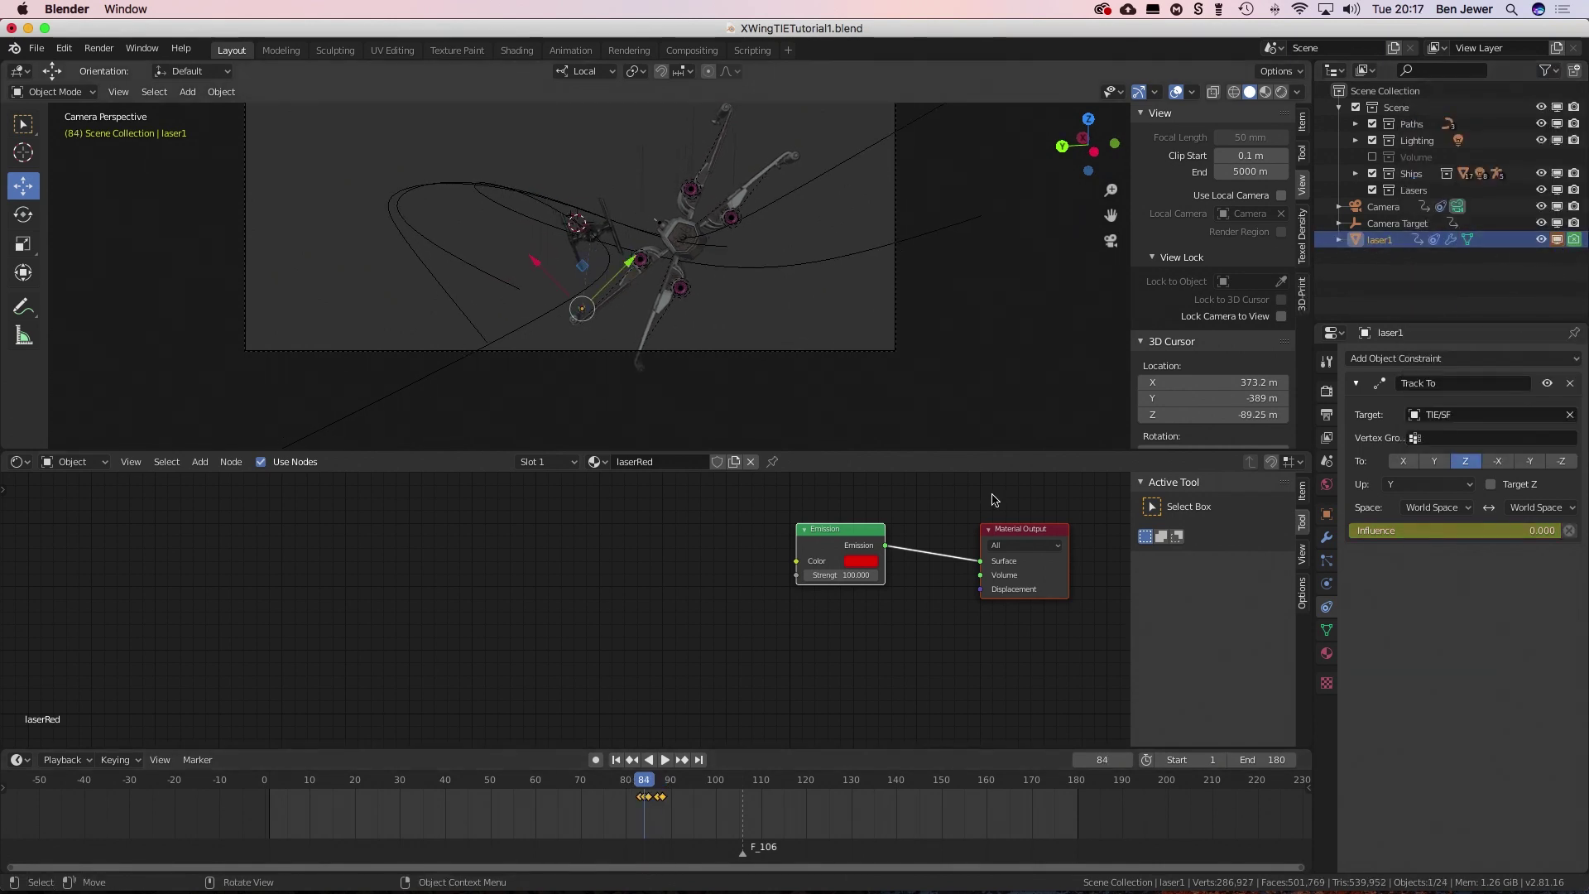
{"action": "key", "text": "space"}
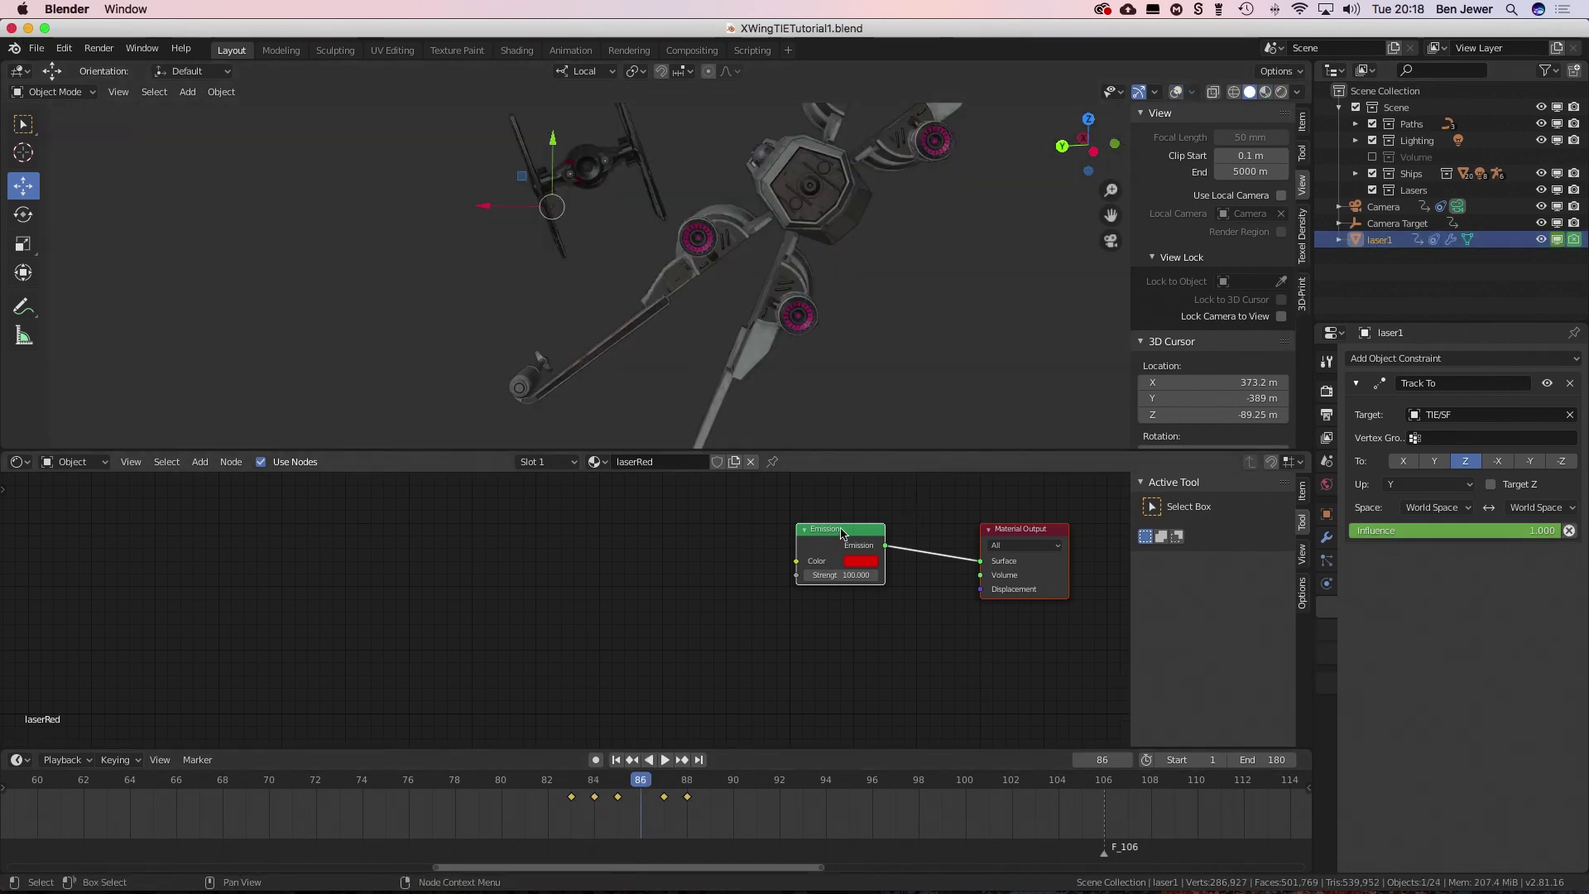
{"action": "left_click", "coordinate": [1265, 91]}
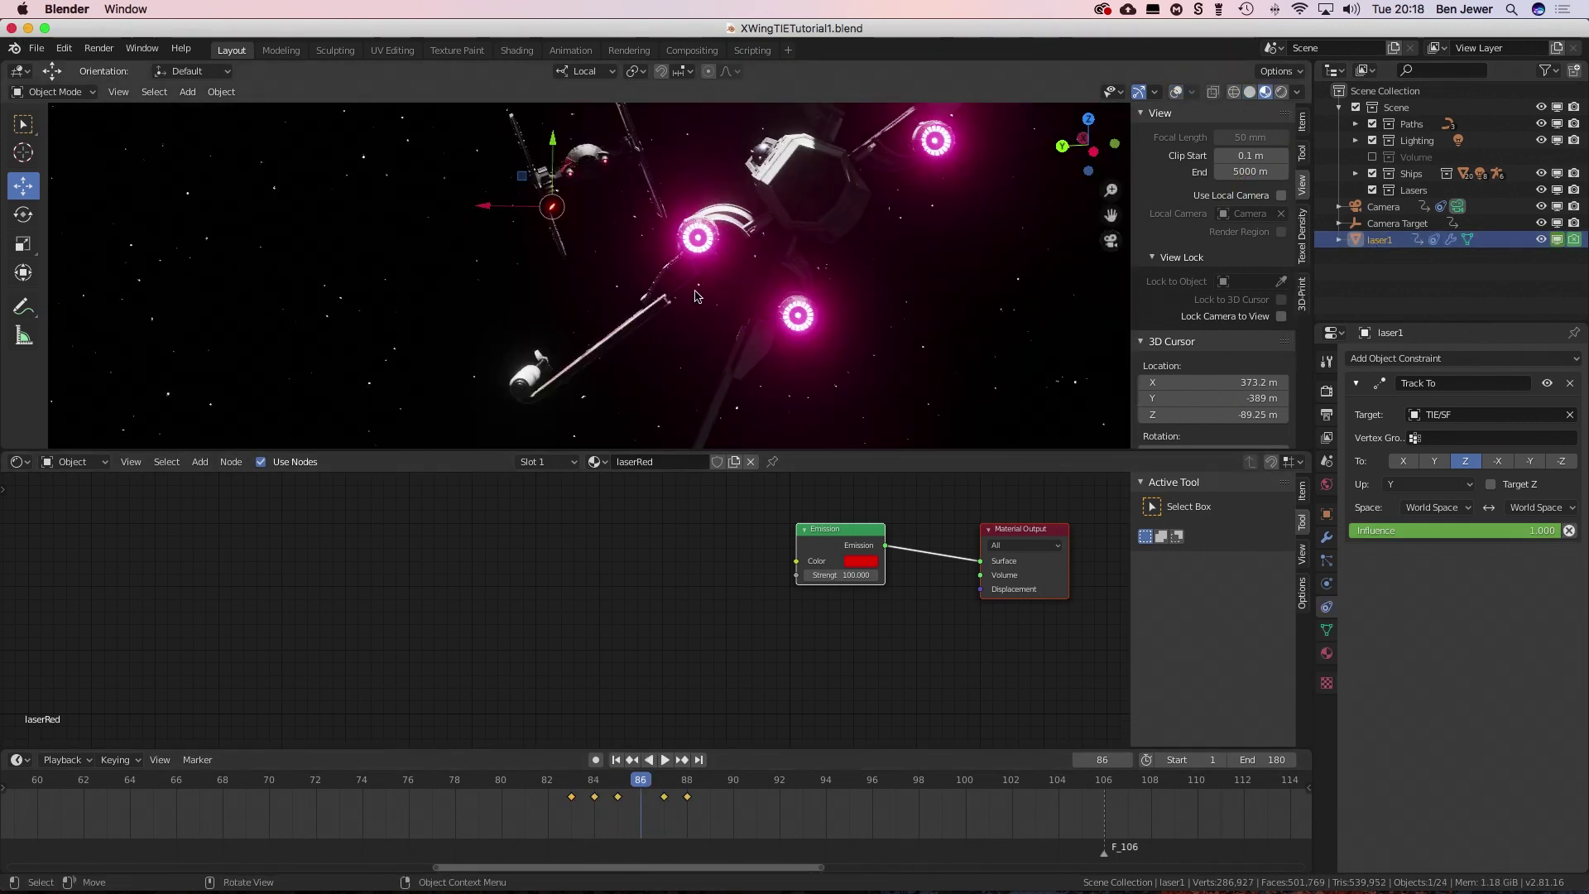
{"action": "left_click", "coordinate": [1303, 120]}
{"action": "key", "text": "Left"}
{"action": "key", "text": "Left"}
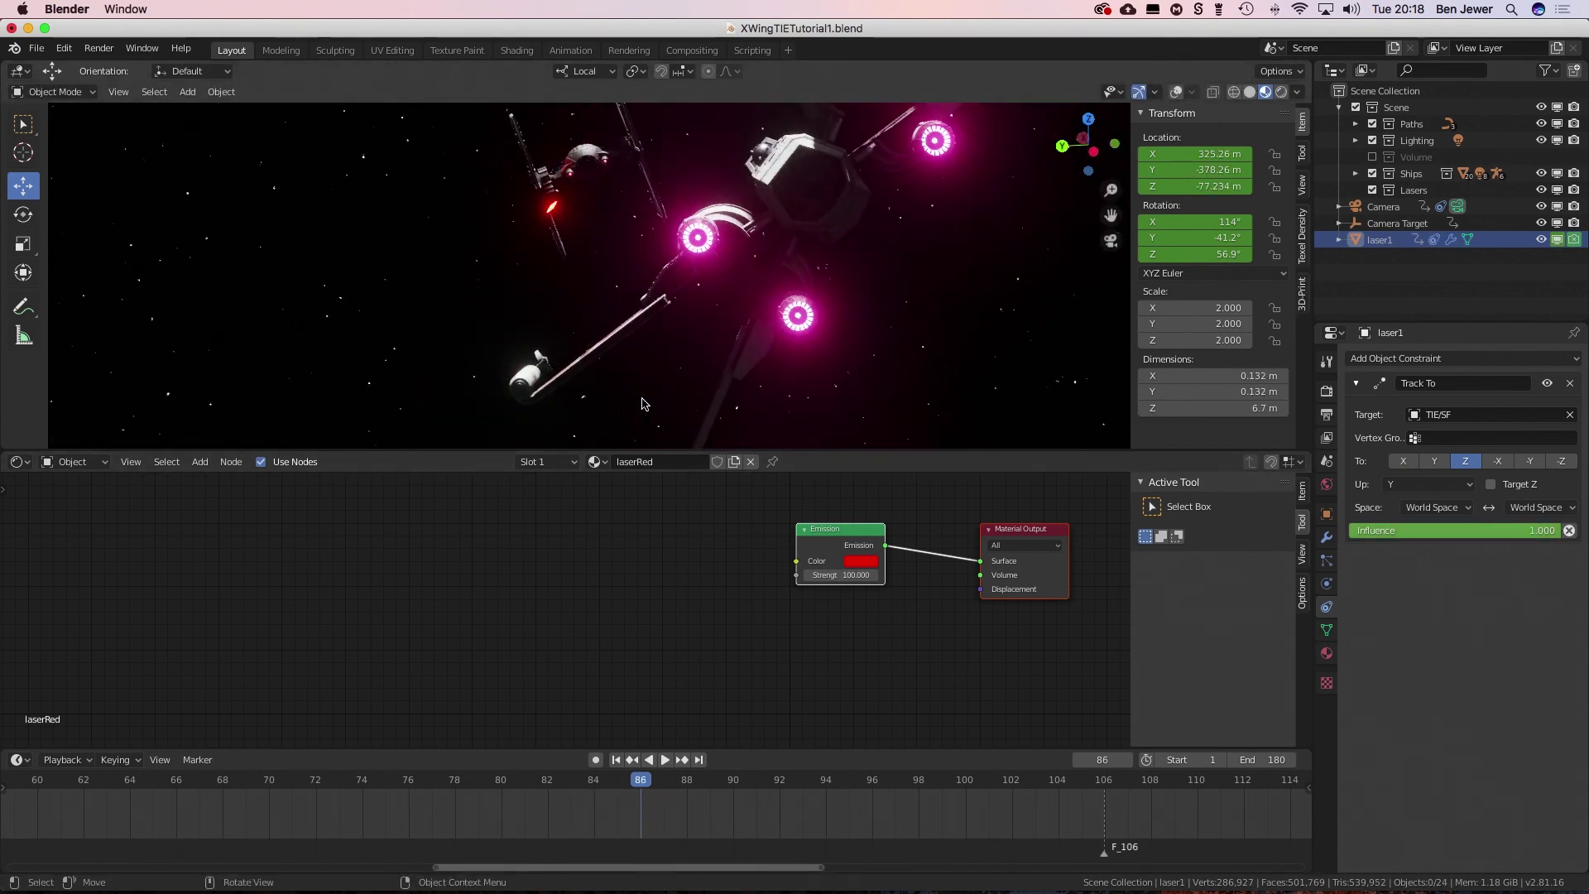
{"action": "key", "text": "Left"}
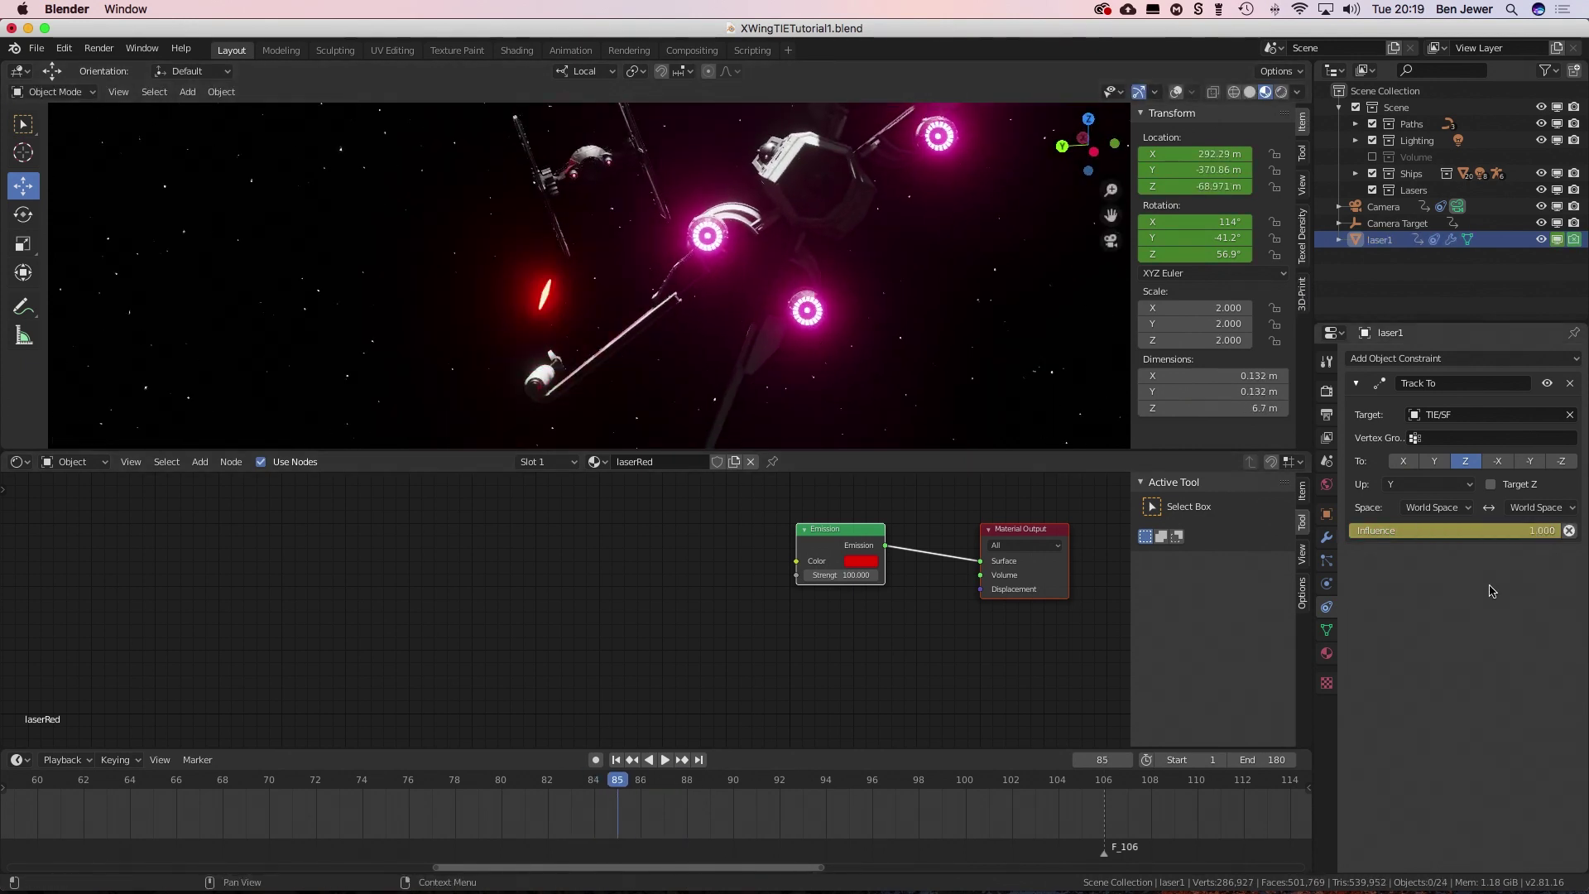
{"action": "key", "text": "space"}
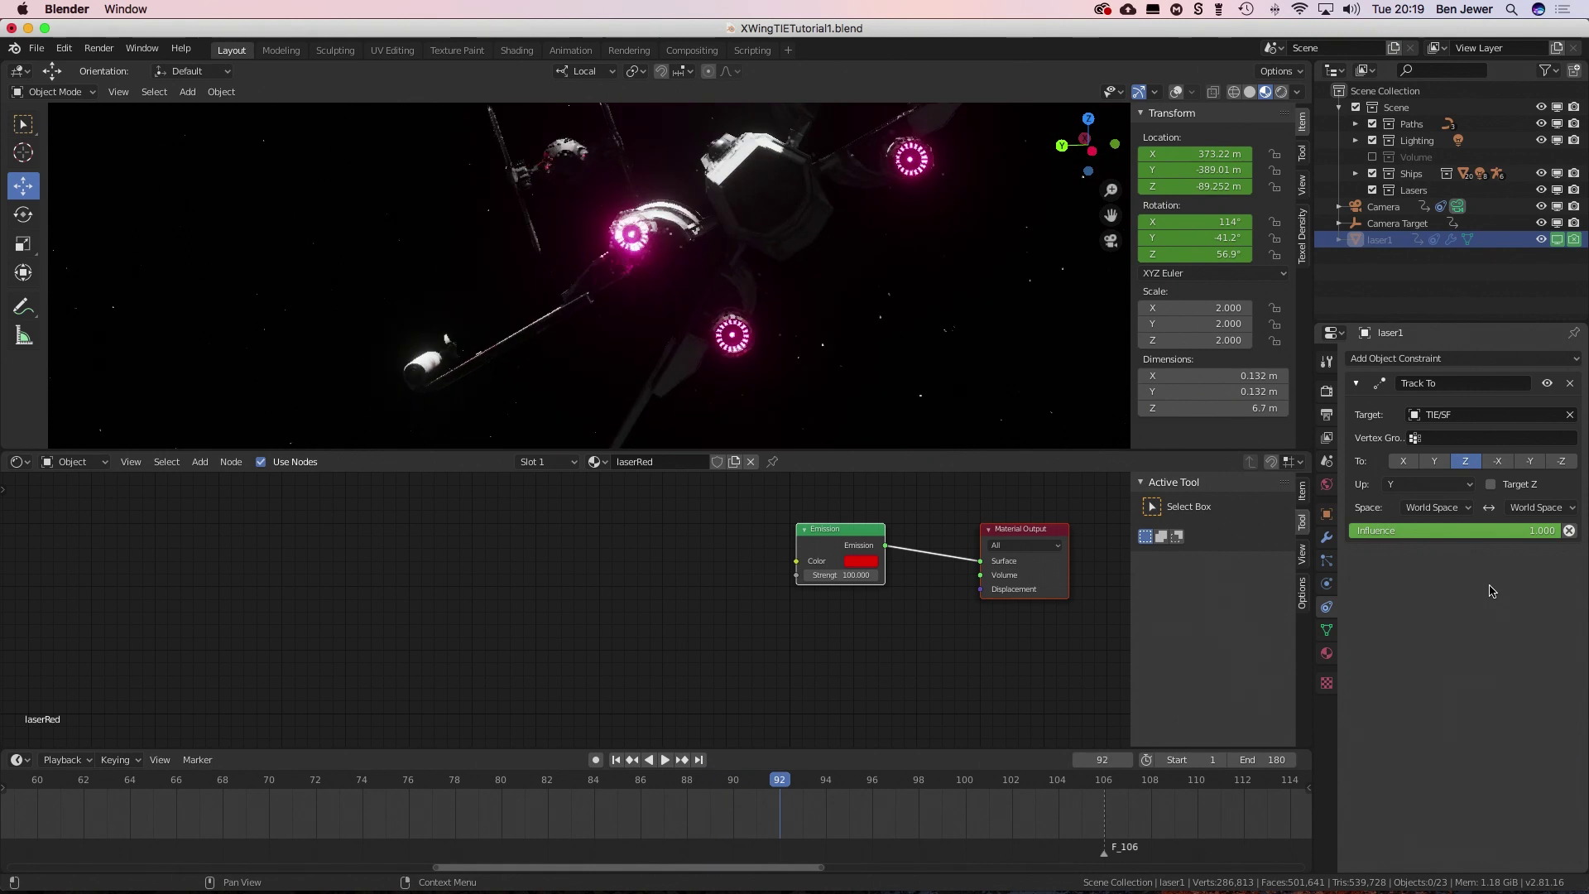
{"action": "key", "text": "shift+ctrl+space"}
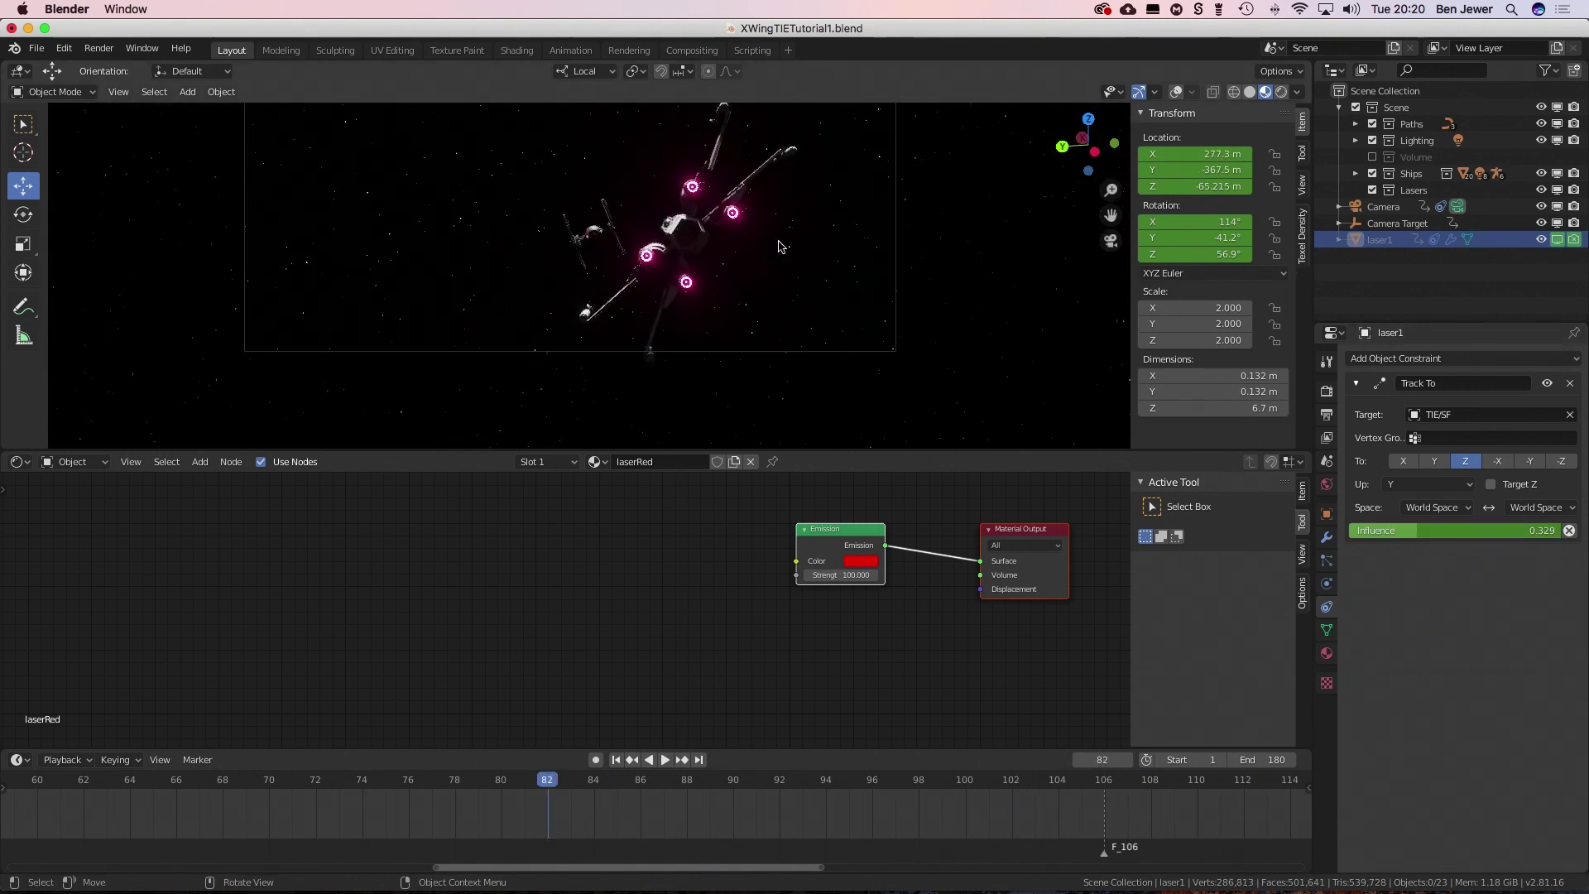
- Duplicate the laser bolt, clear the copy's keyframes, and play back to check the lasers
{"action": "key", "text": "shift+d"}
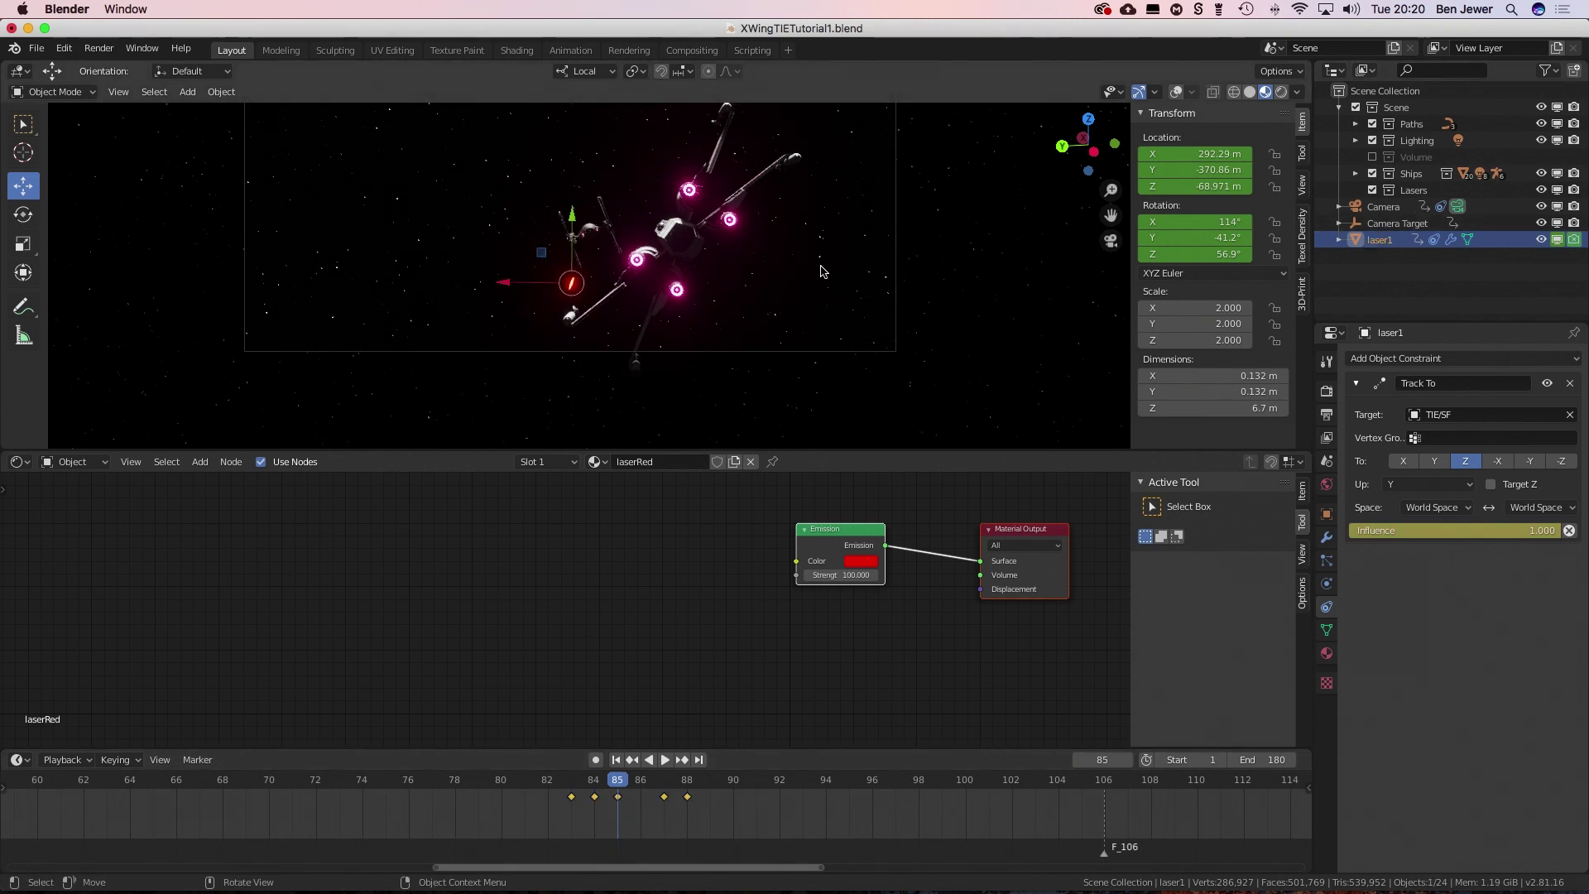
{"action": "double_click", "coordinate": [1388, 239]}
{"action": "left_click", "coordinate": [622, 796]}
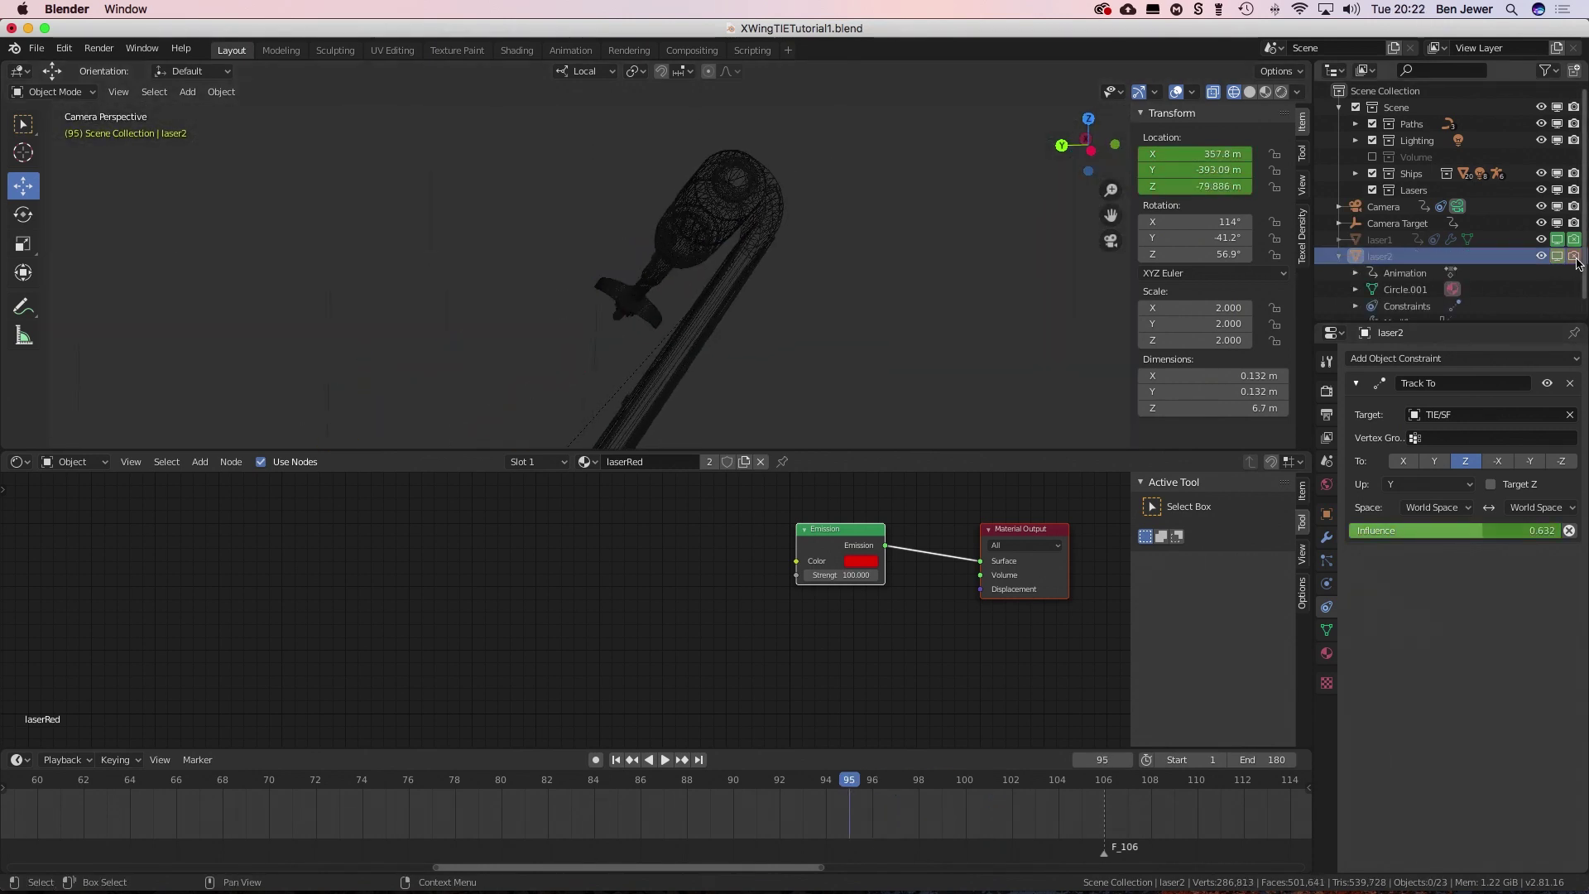
{"action": "key", "text": "space"}
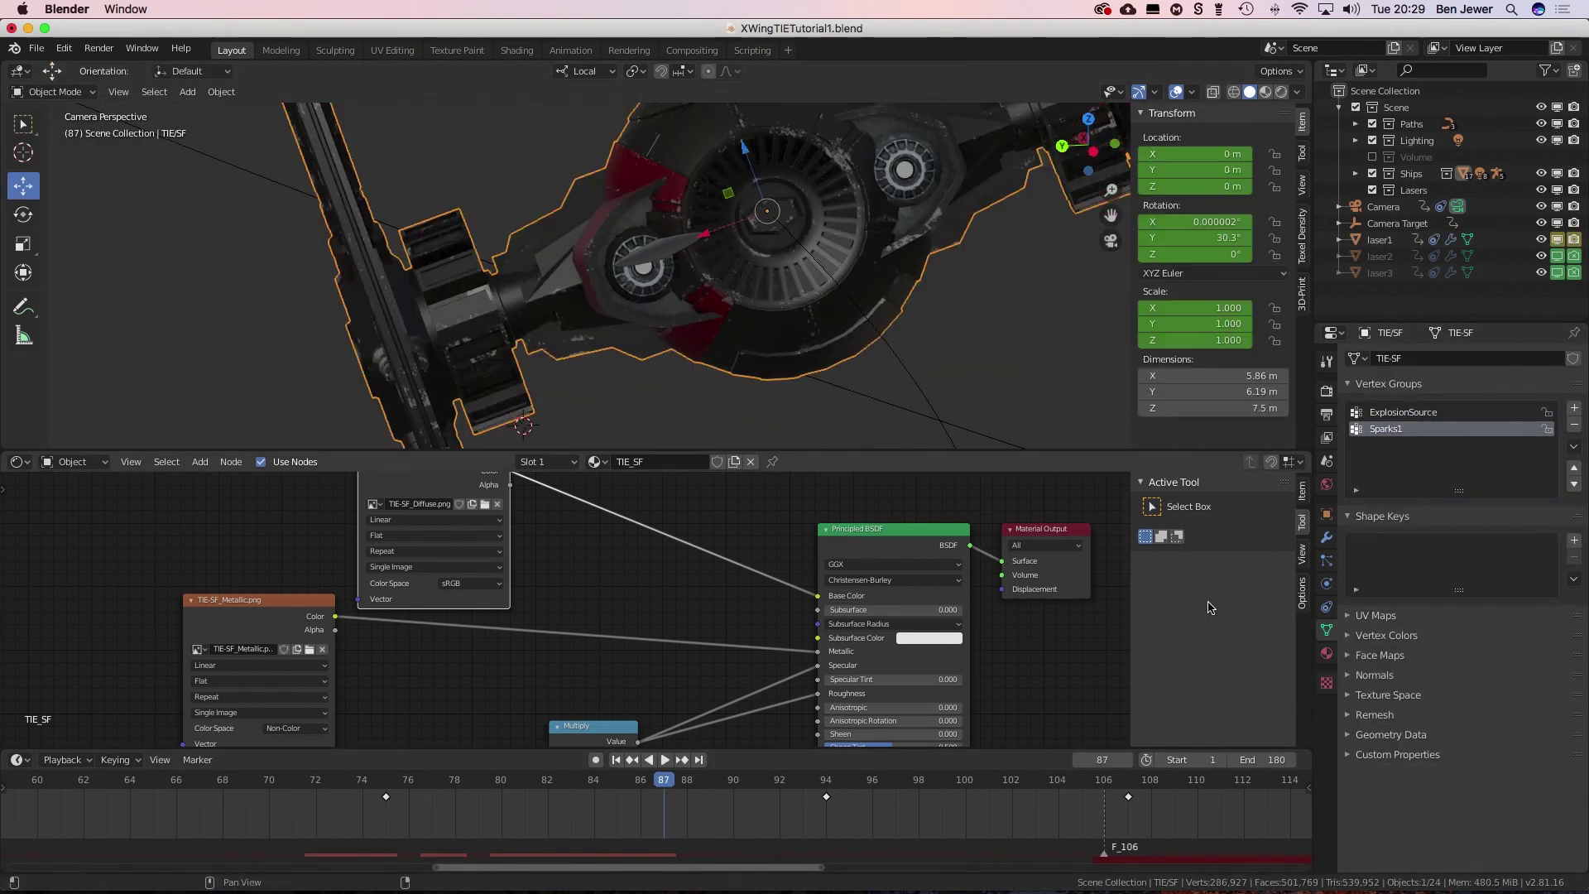
- Set the Sparks 1 density vertex group to Sparks1 and preview the emitted sparks
{"action": "left_click", "coordinate": [1490, 692]}
{"action": "left_click", "coordinate": [1450, 729]}
{"action": "scroll", "coordinate": [1554, 654], "scroll_direction": "up", "scroll_amount": 10}
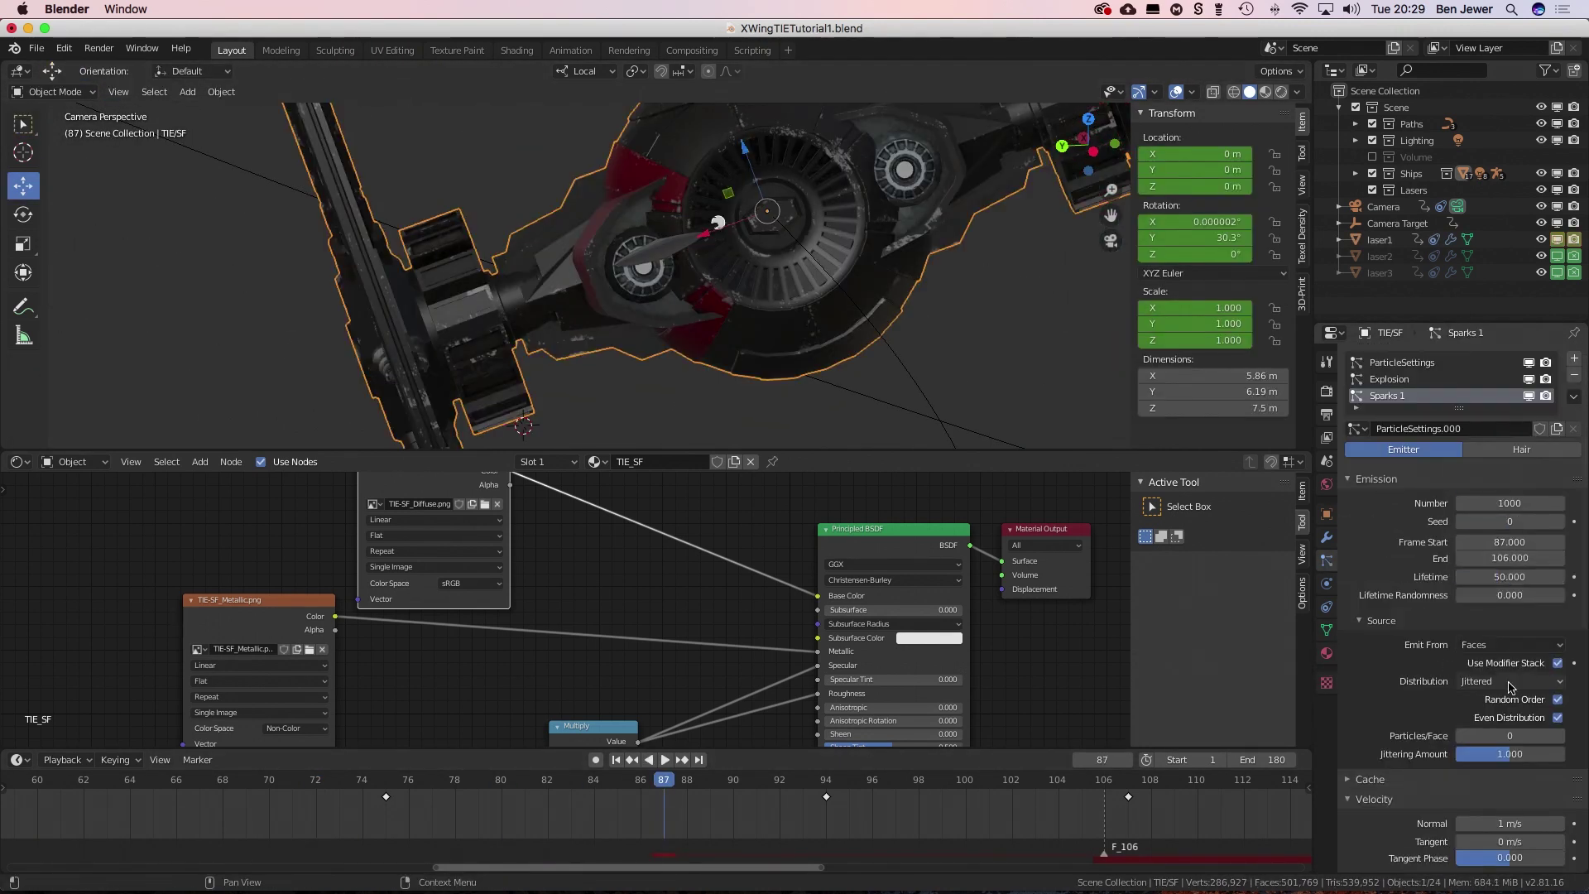
{"action": "key", "text": "space"}
{"action": "scroll", "coordinate": [1510, 686], "scroll_direction": "down", "scroll_amount": 8}
{"action": "left_click", "coordinate": [1456, 514]}
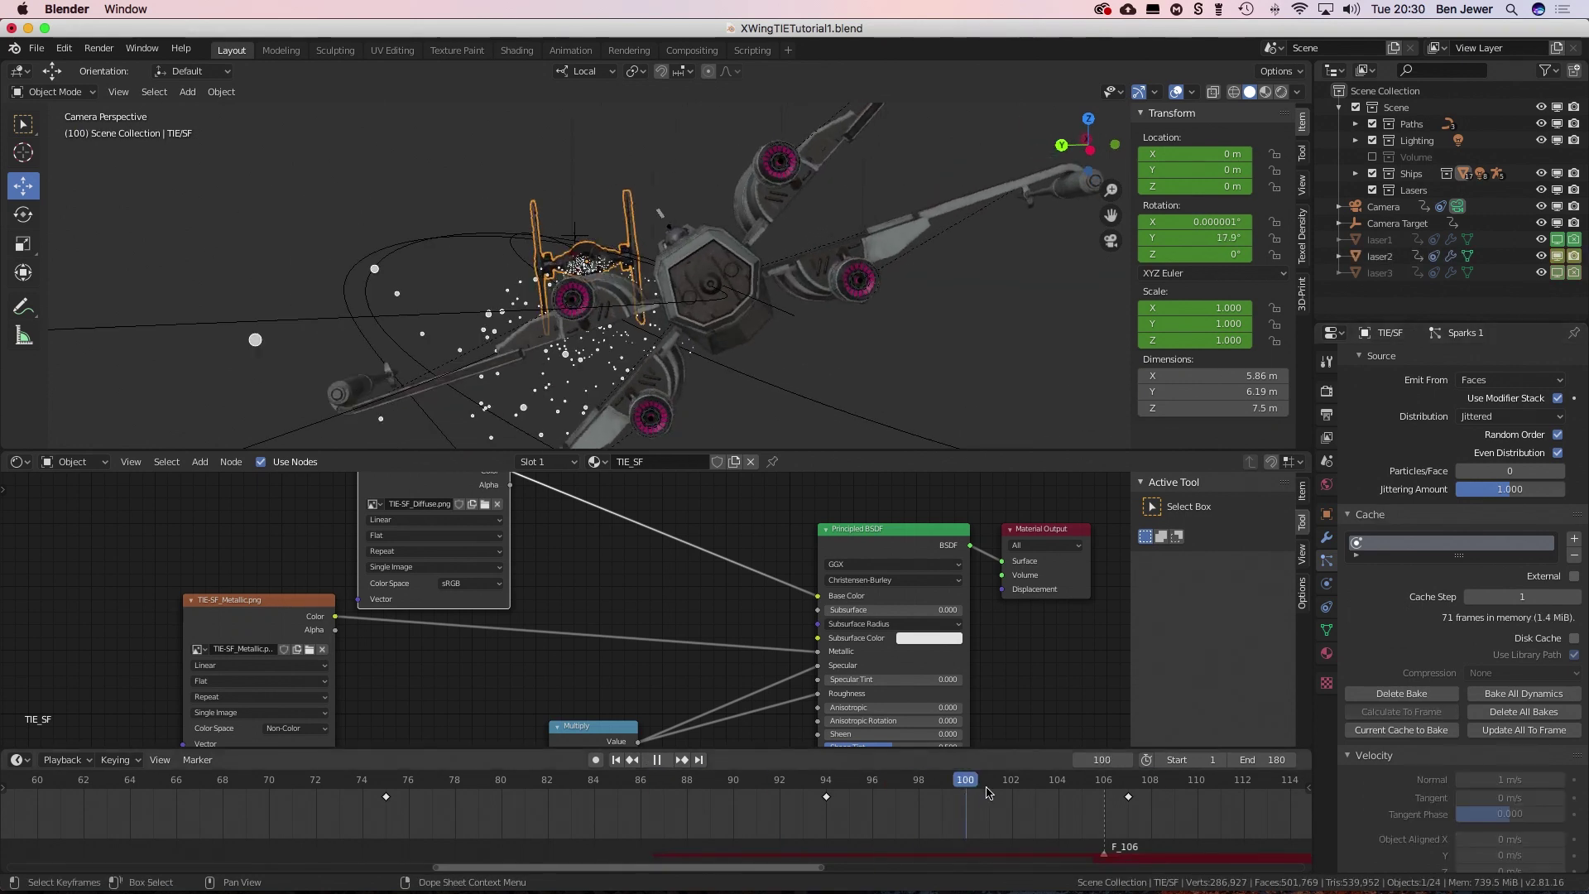
{"action": "key", "text": "space"}
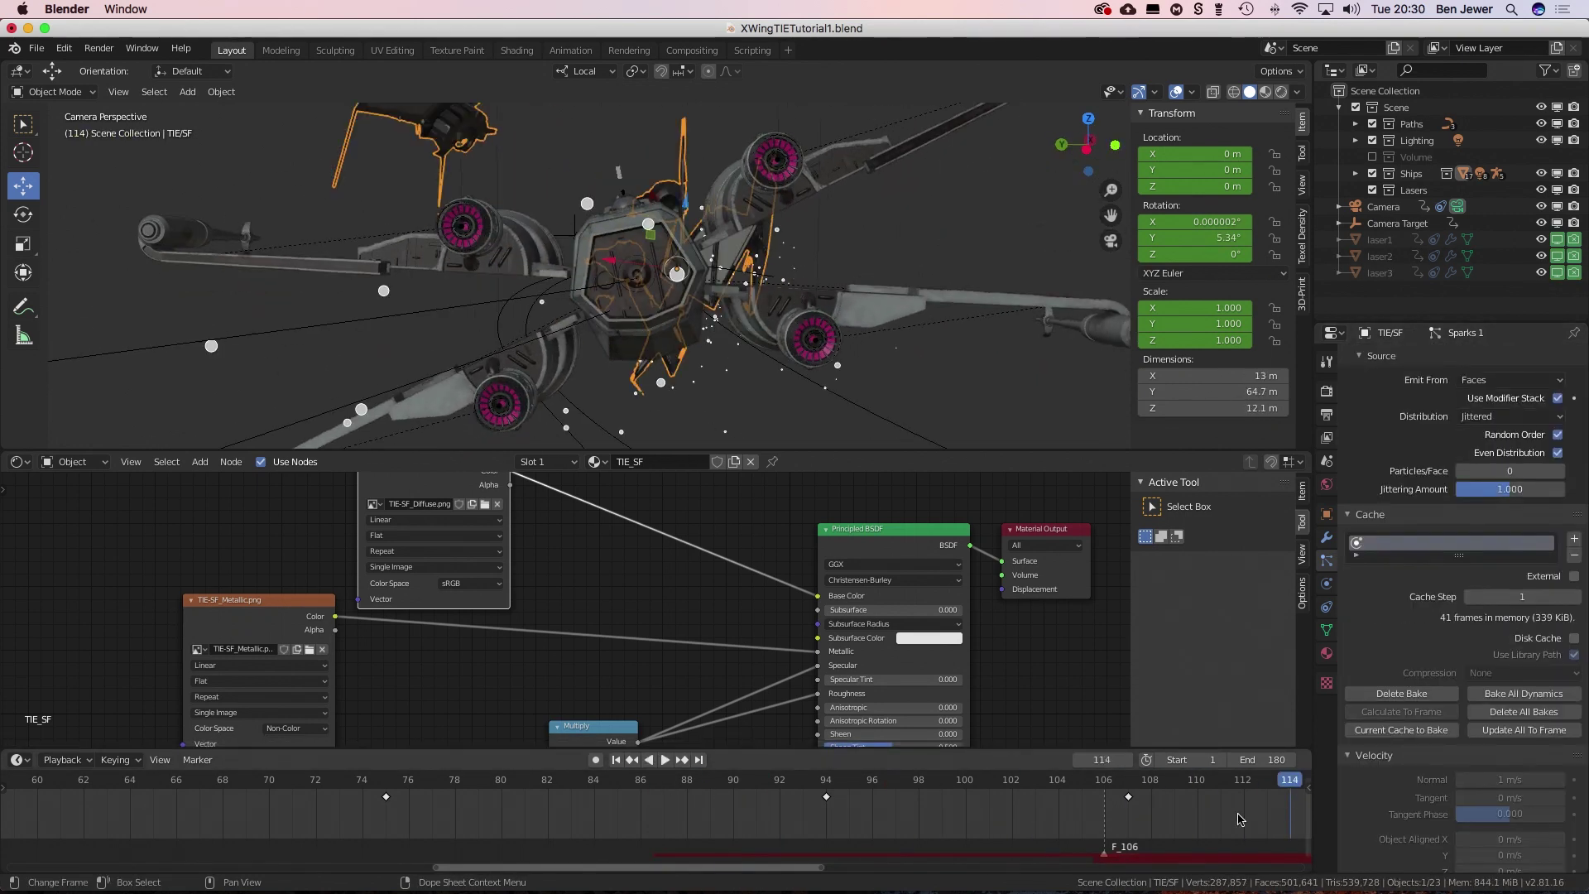
- Move the laser objects into a new Laser collection
{"action": "key", "text": "space"}
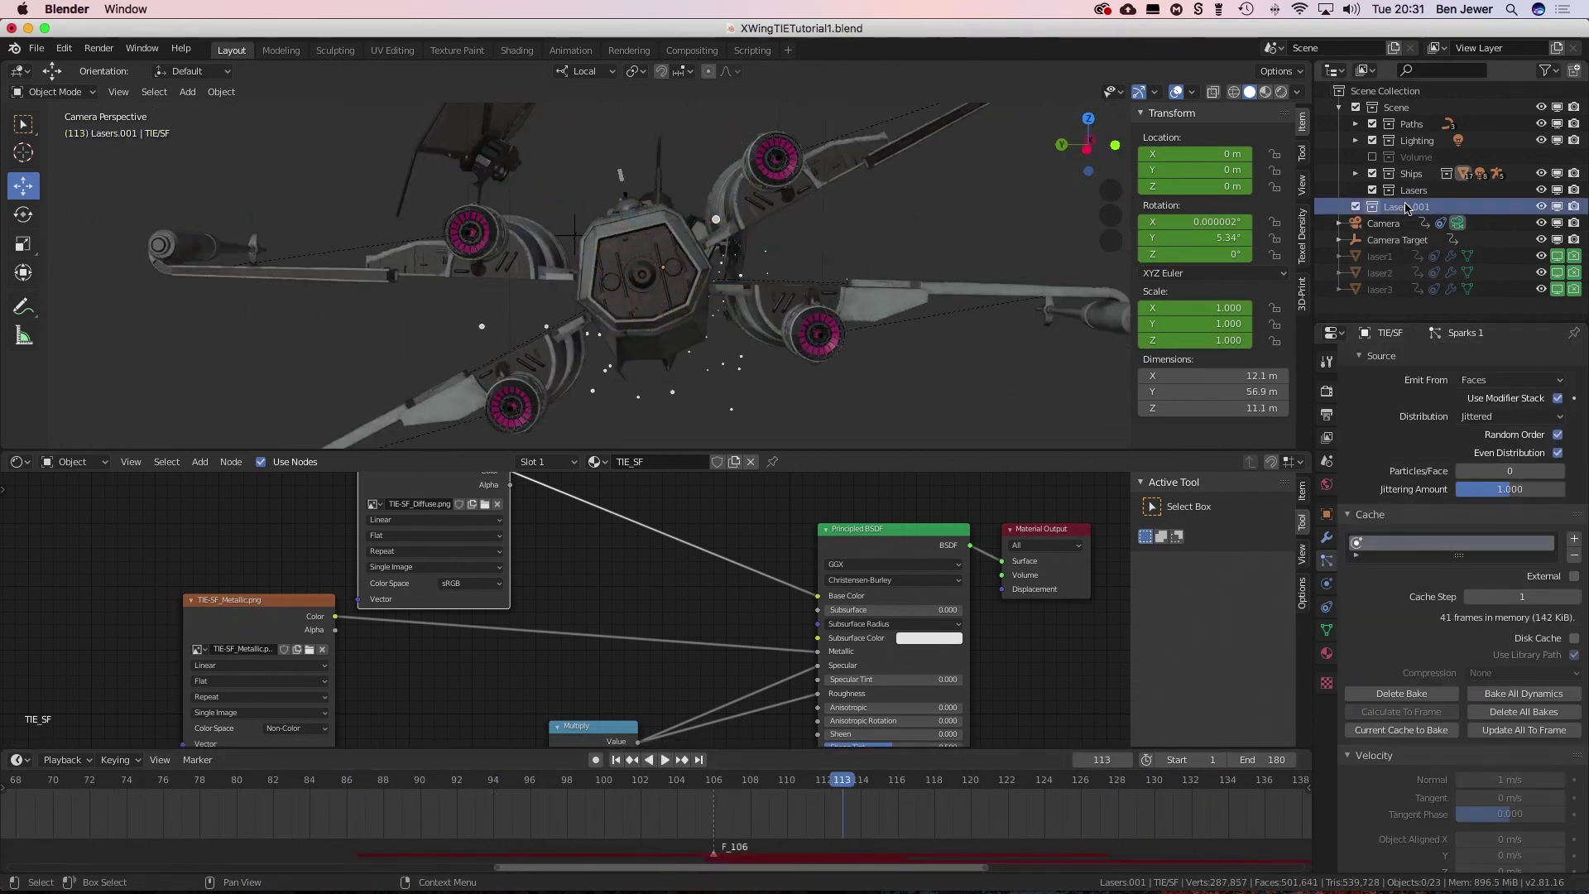
{"action": "left_click_drag", "start_coordinate": [1390, 263], "coordinate": [1415, 227]}
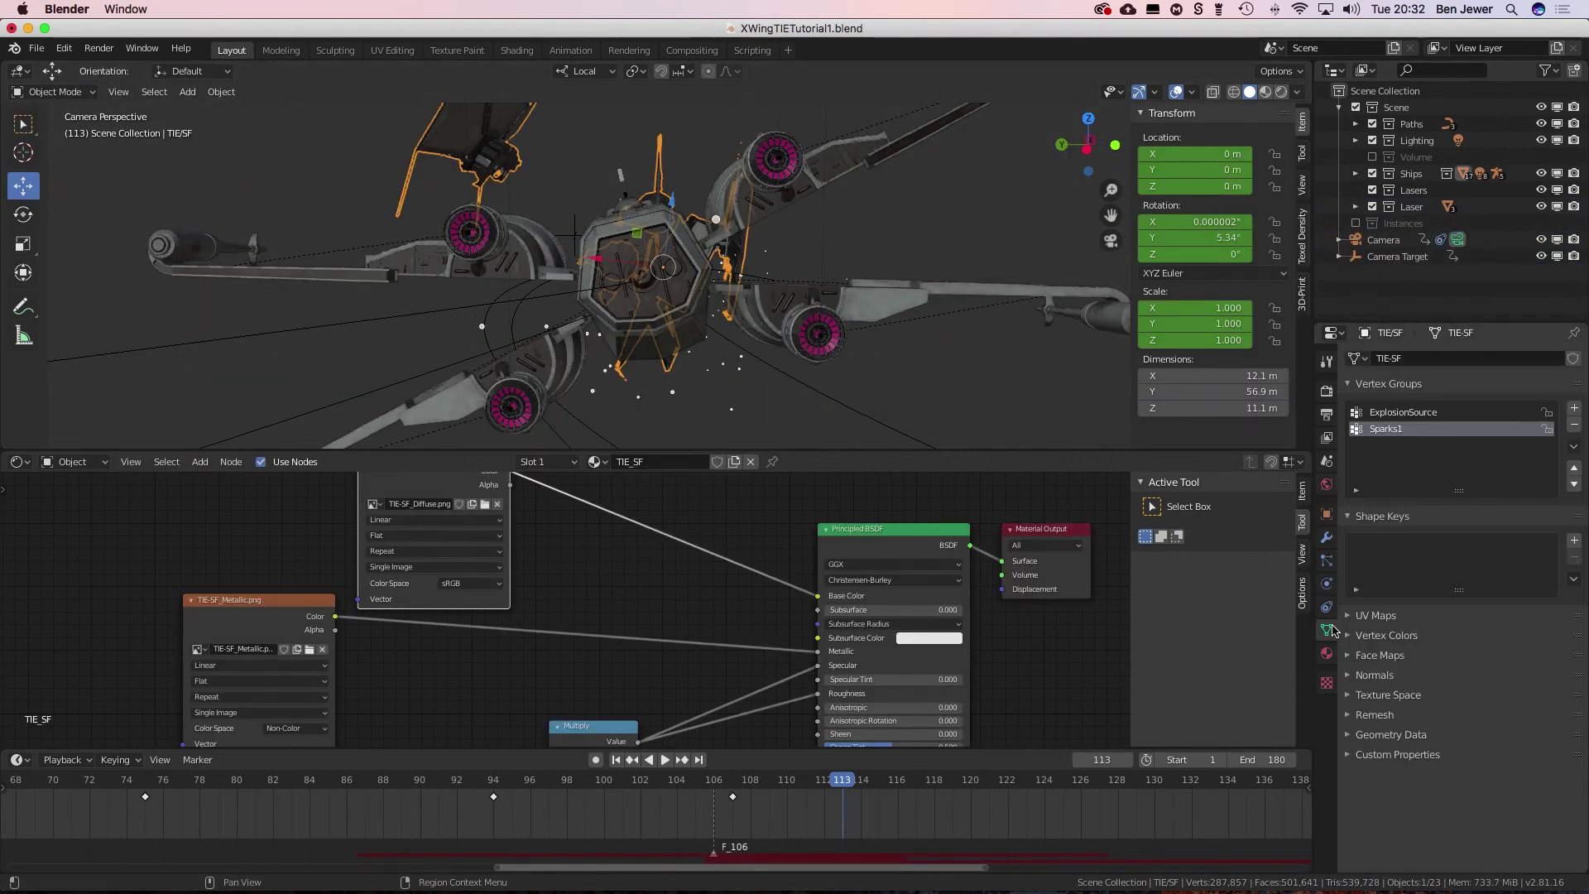
{"action": "scroll", "coordinate": [1456, 580], "scroll_direction": "down", "scroll_amount": 10}
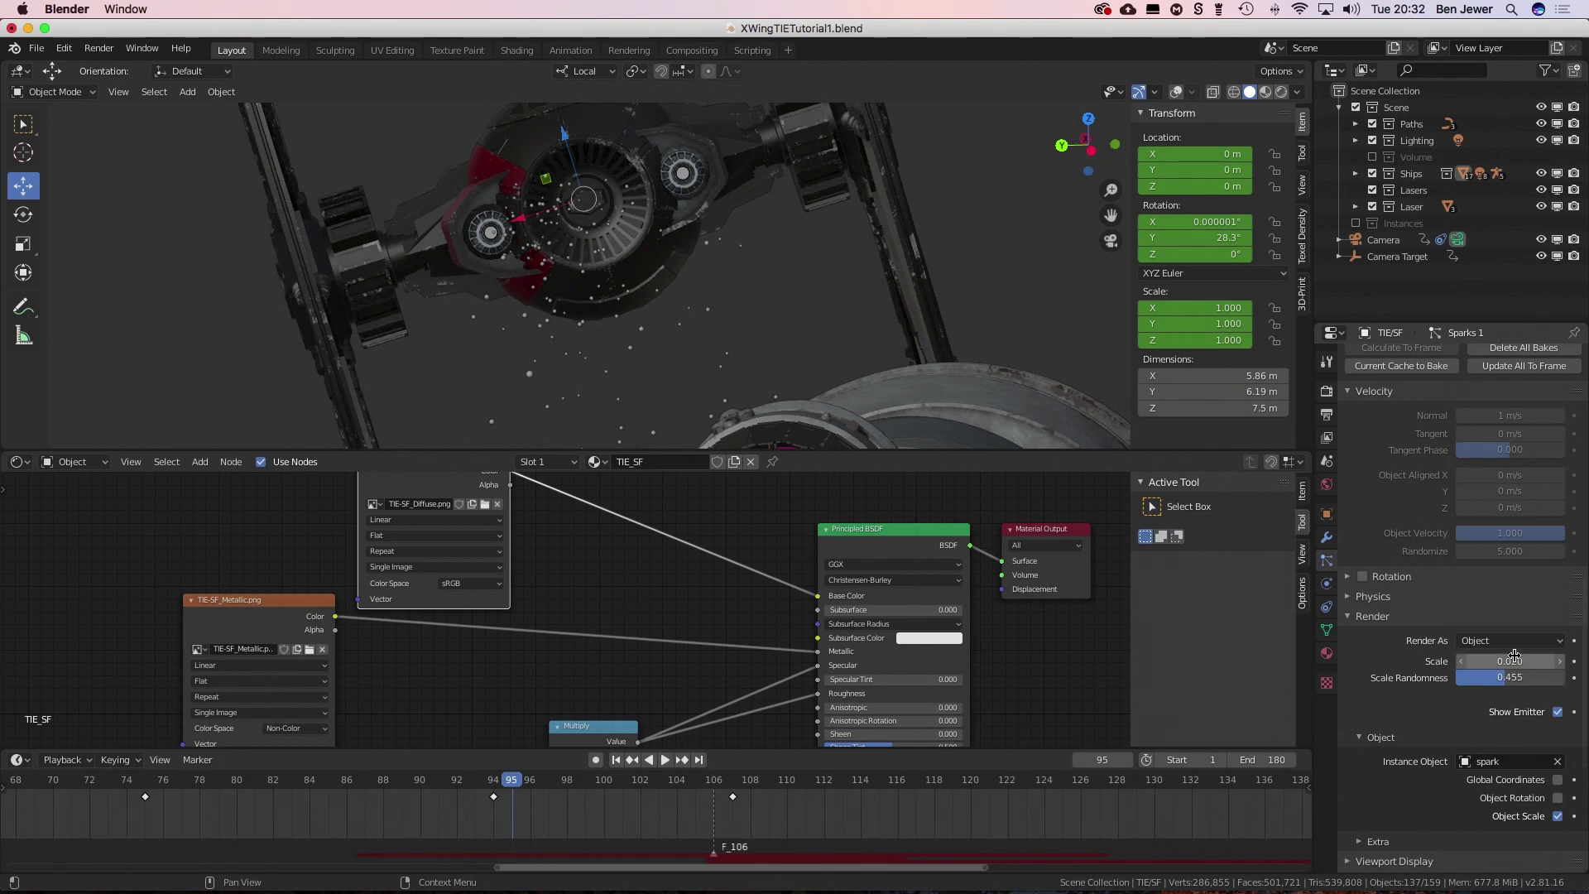
- Scale the spark instances to 0.015 and set the Sparks2 burst's start frame
{"action": "left_click", "coordinate": [1266, 91]}
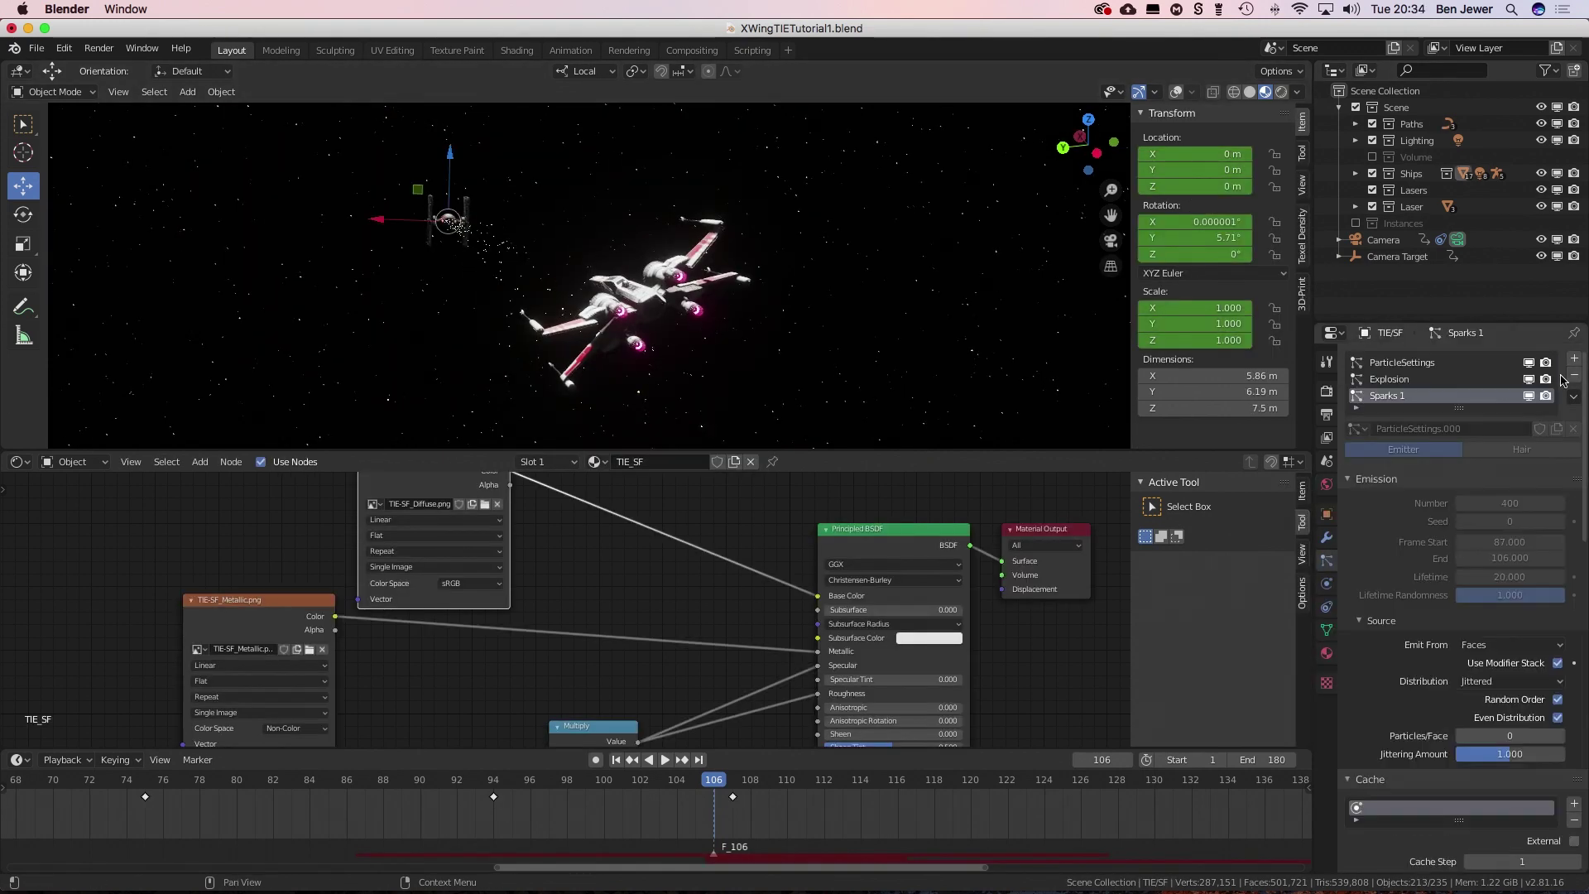
{"action": "scroll", "coordinate": [1514, 778], "scroll_direction": "down", "scroll_amount": 5}
{"action": "scroll", "coordinate": [1464, 746], "scroll_direction": "up", "scroll_amount": 10}
{"action": "left_click", "coordinate": [1504, 559]}
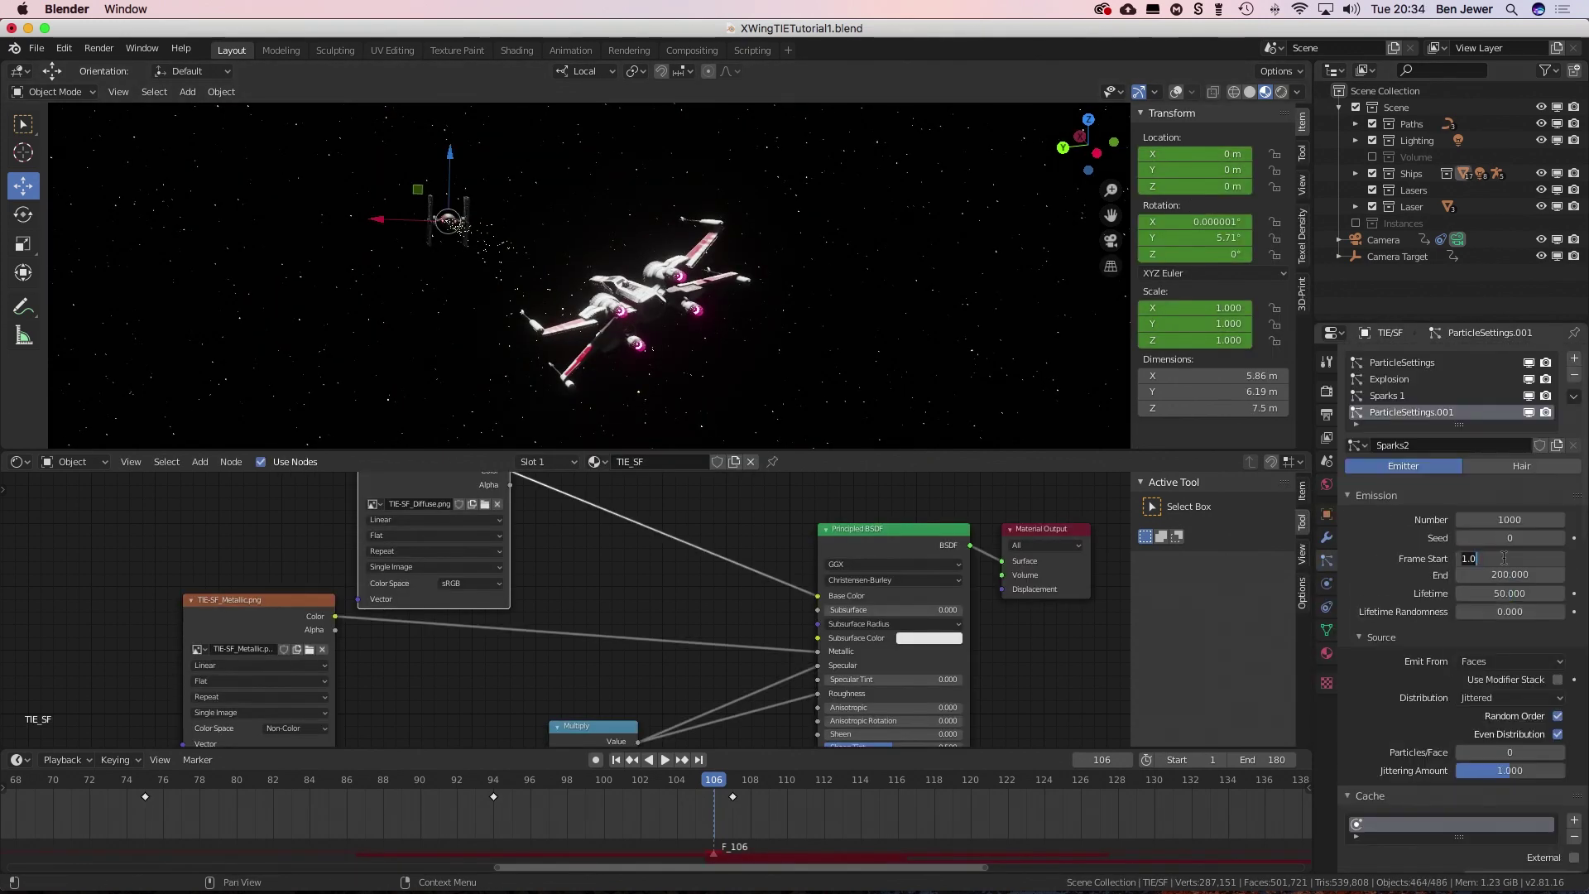
{"action": "key", "text": "Return"}
{"action": "scroll", "coordinate": [1487, 623], "scroll_direction": "down", "scroll_amount": 10}
- Bake the spark particle simulation and view the explosion through the scene camera
{"action": "key", "text": "space"}
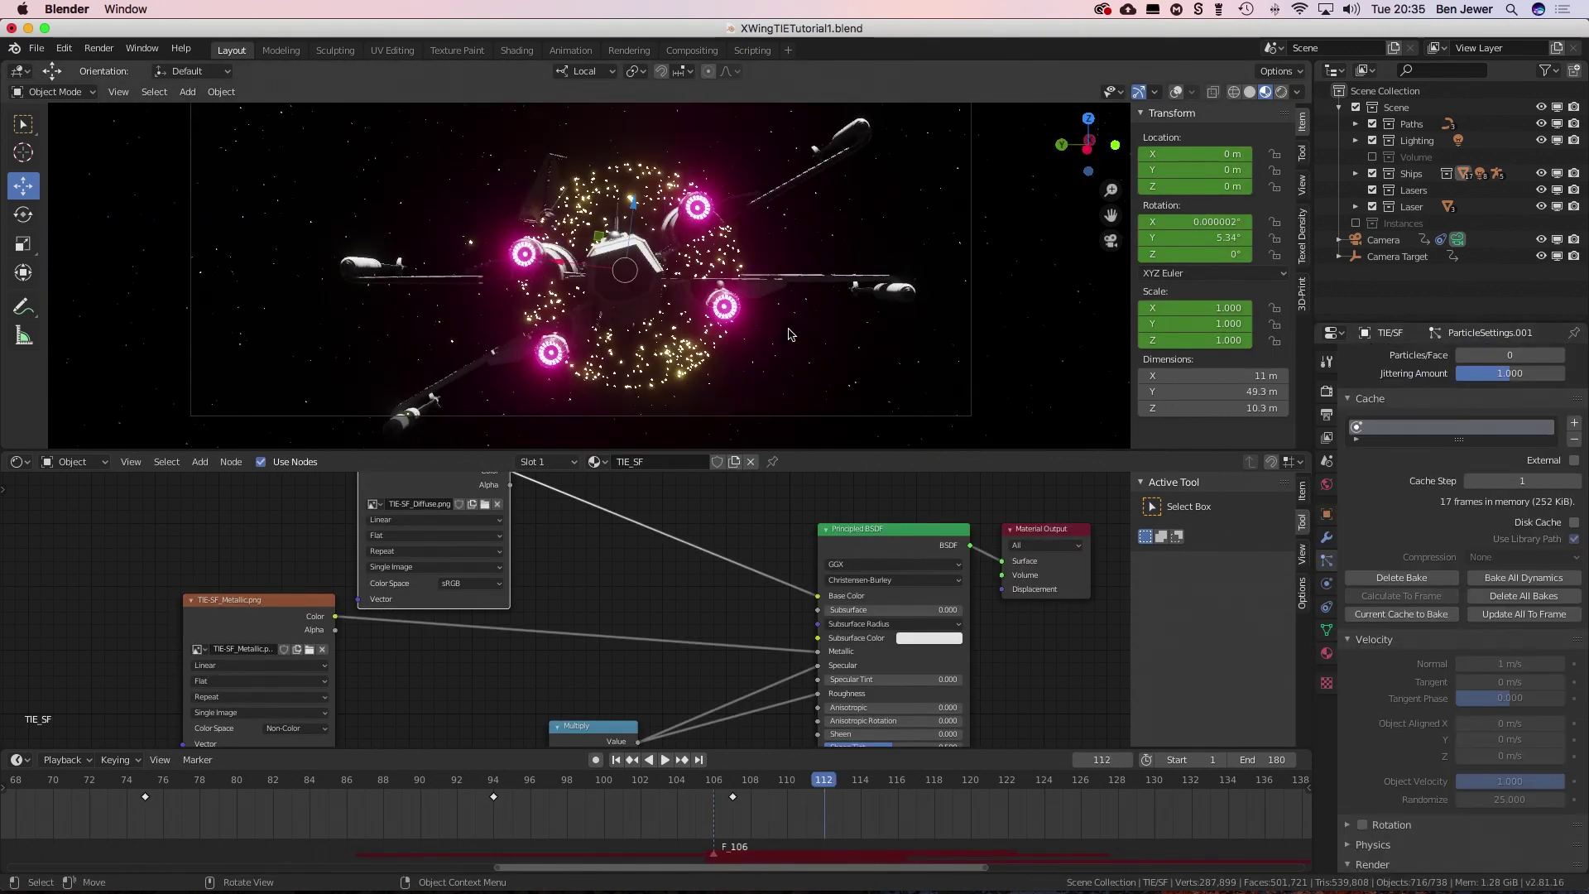
{"action": "scroll", "coordinate": [1465, 653], "scroll_direction": "up", "scroll_amount": 2}
{"action": "left_click", "coordinate": [1401, 679]}
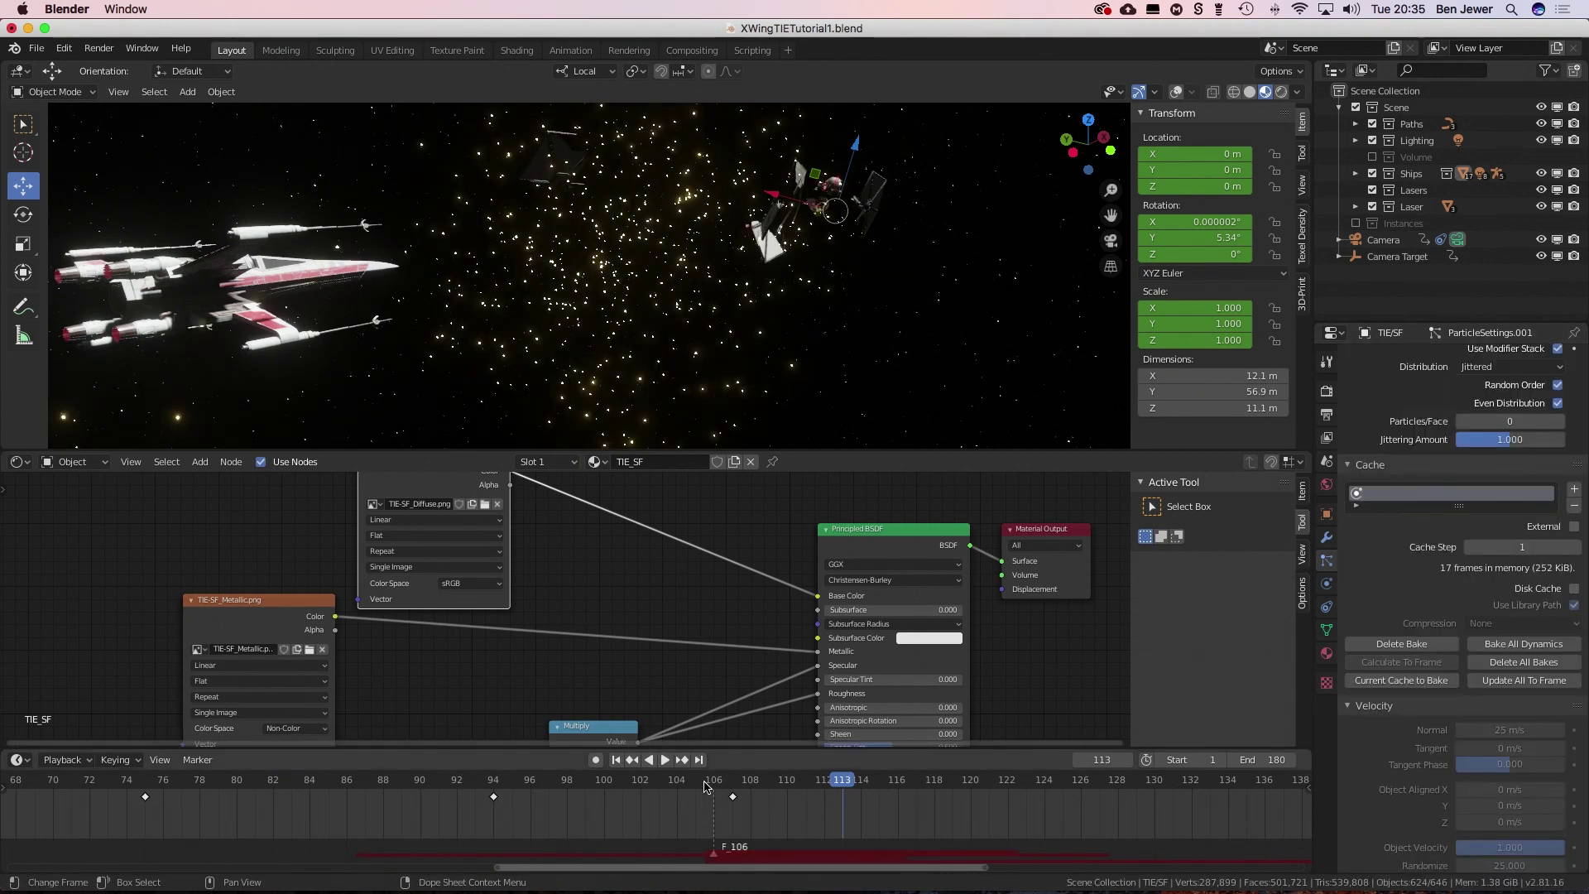
{"action": "key", "text": "KP_0"}
{"action": "scroll", "coordinate": [818, 348], "scroll_direction": "down", "scroll_amount": 2}
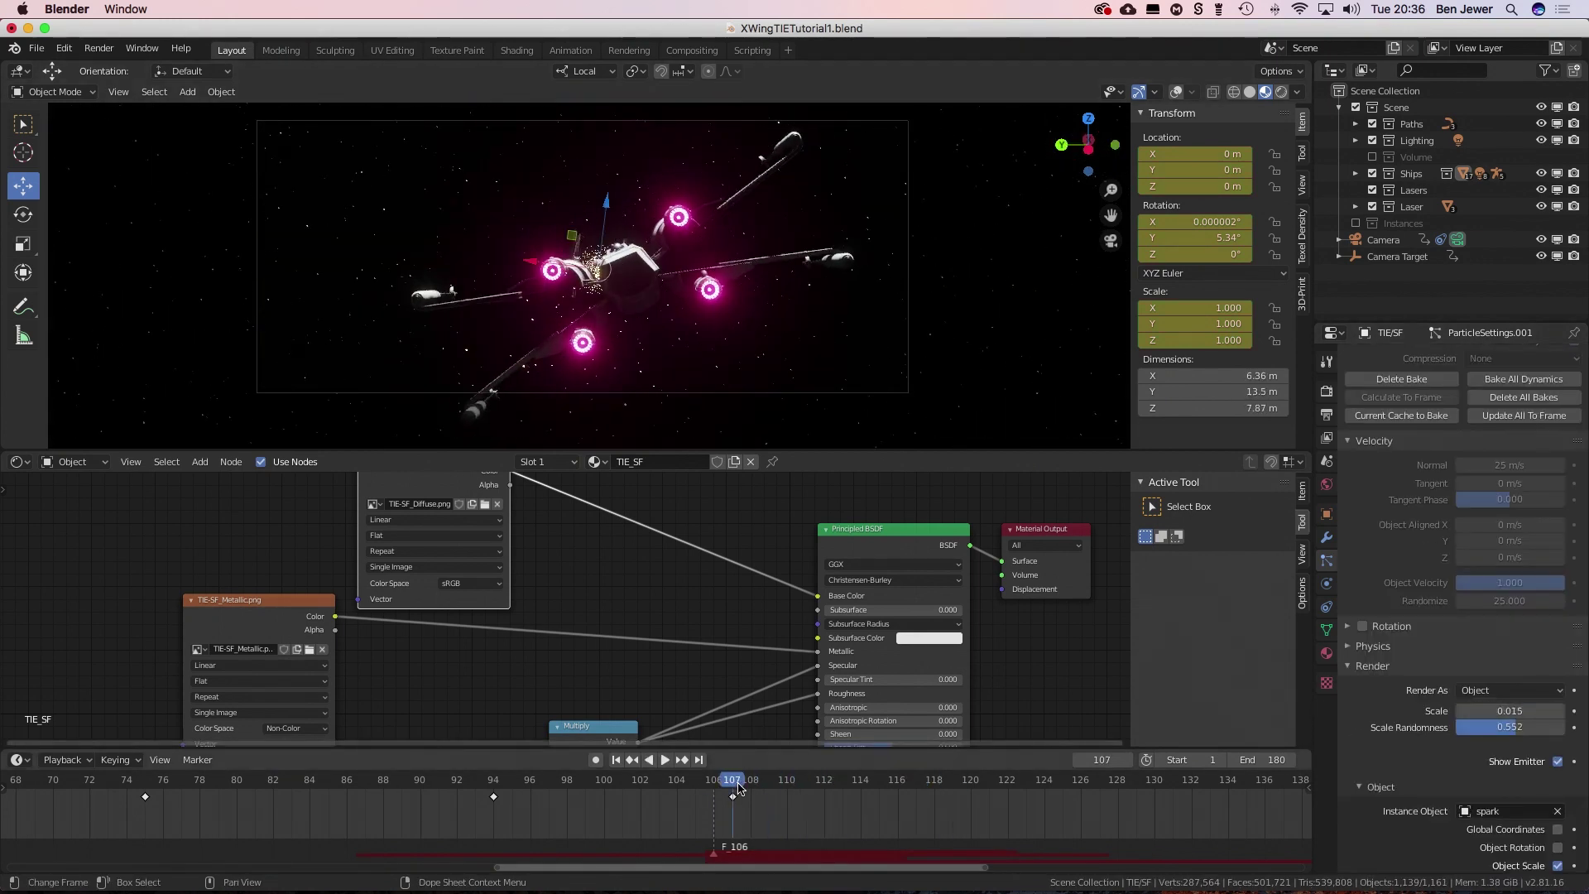
- Play the animation backwards, then select the camera path curve for point editing
{"action": "key", "text": "shift+ctrl+space"}
{"action": "key", "text": "space"}
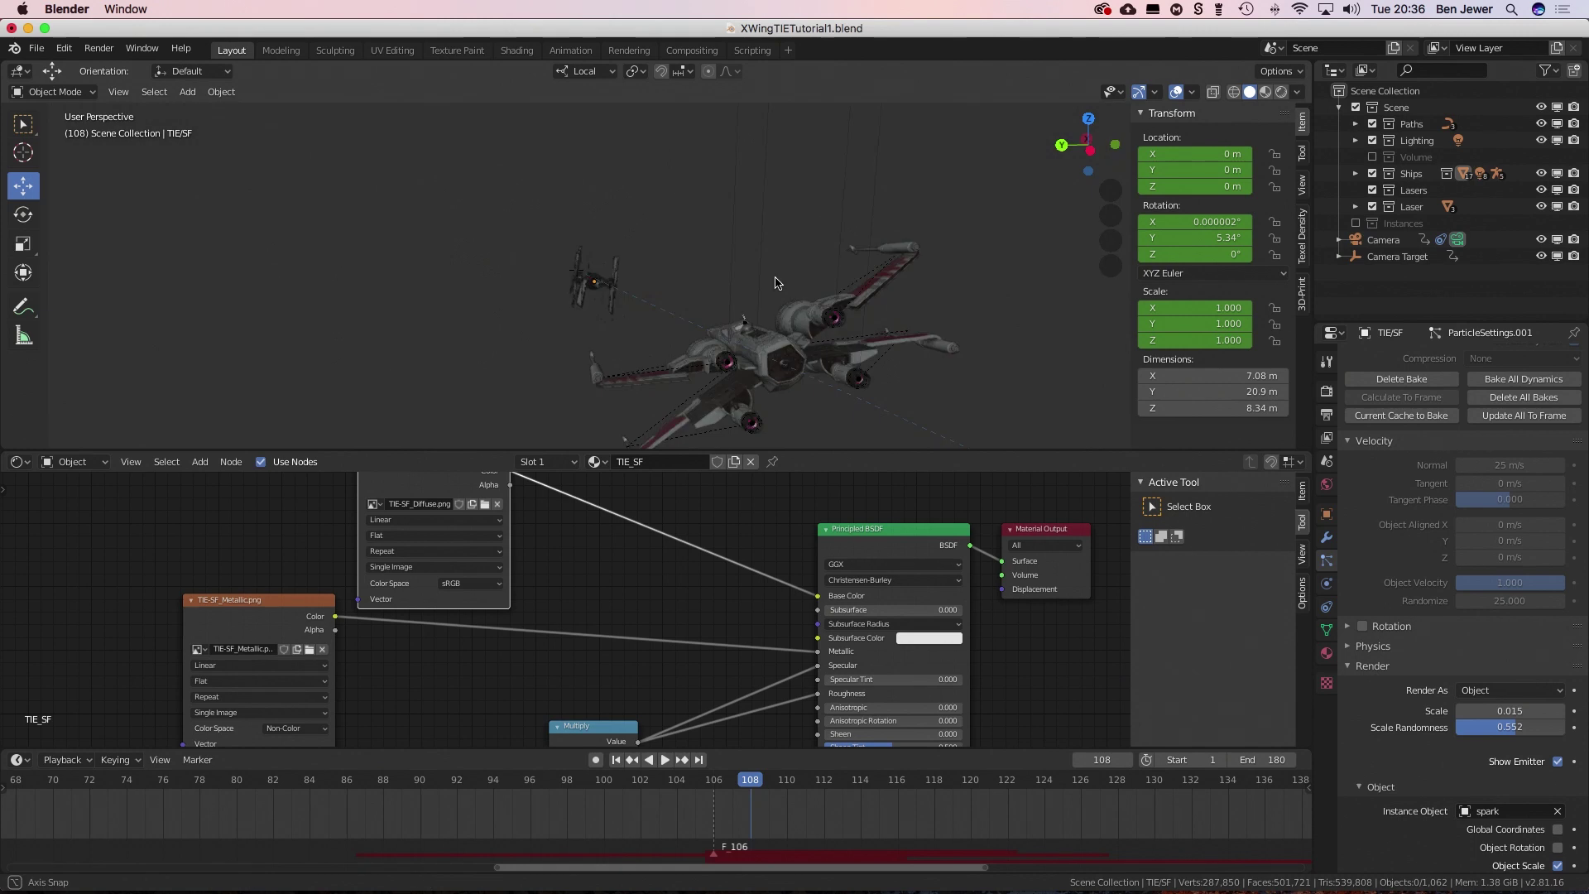
{"action": "left_click", "coordinate": [870, 310]}
{"action": "key", "text": "Tab"}
- Move a CameraPath point and play back to check the camera move
{"action": "left_click", "coordinate": [808, 312]}
{"action": "key", "text": "shift+ctrl+space"}
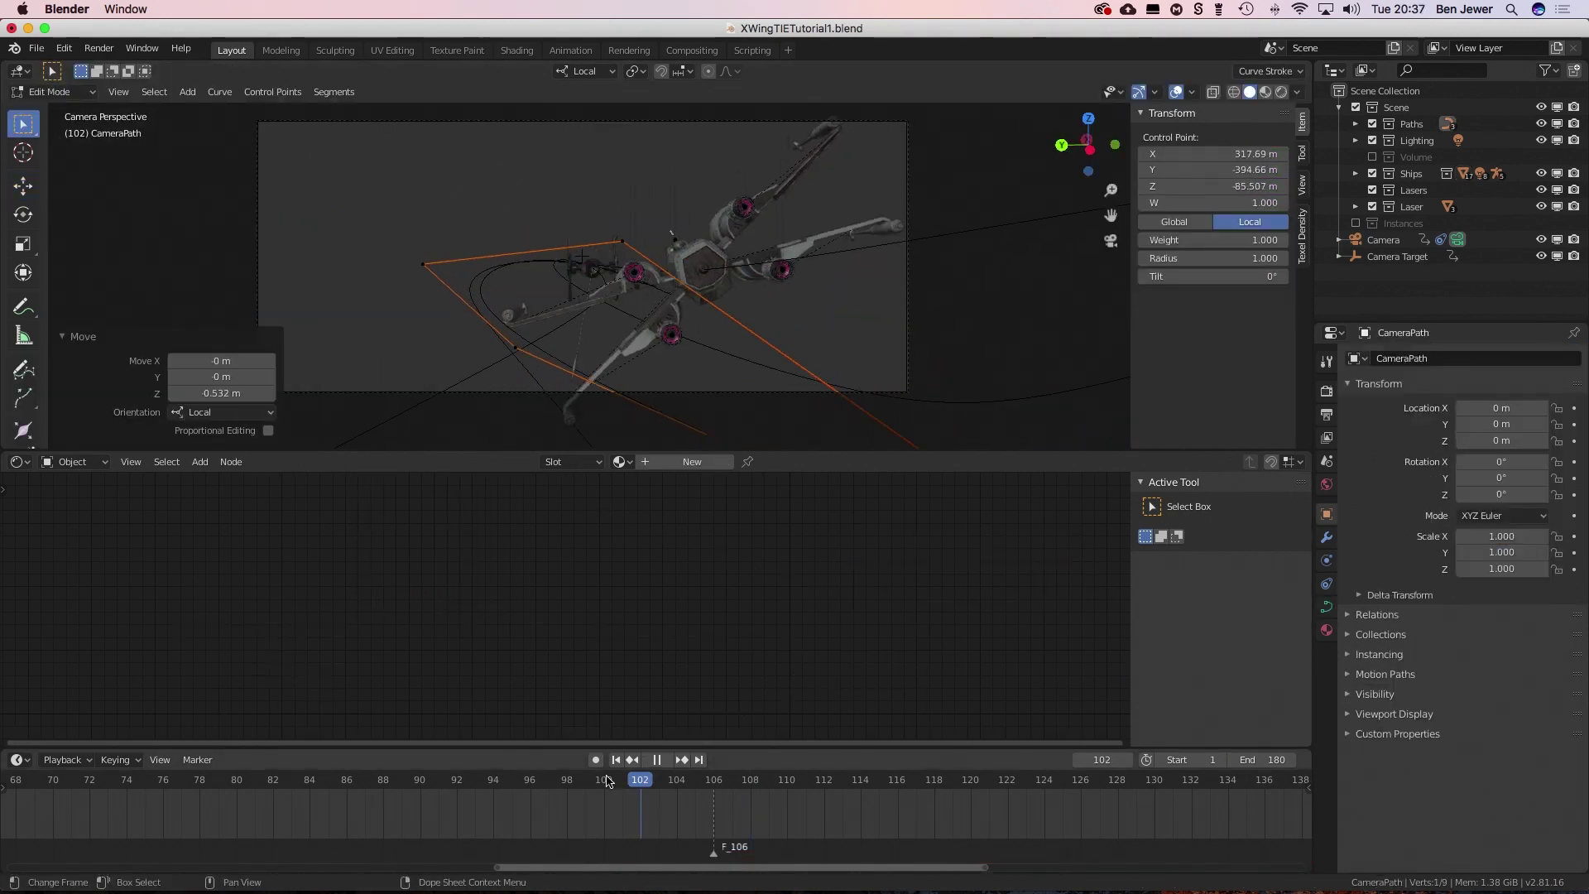
{"action": "scroll", "coordinate": [1242, 859], "scroll_direction": "down", "scroll_amount": 6}
{"action": "left_click", "coordinate": [933, 785]}
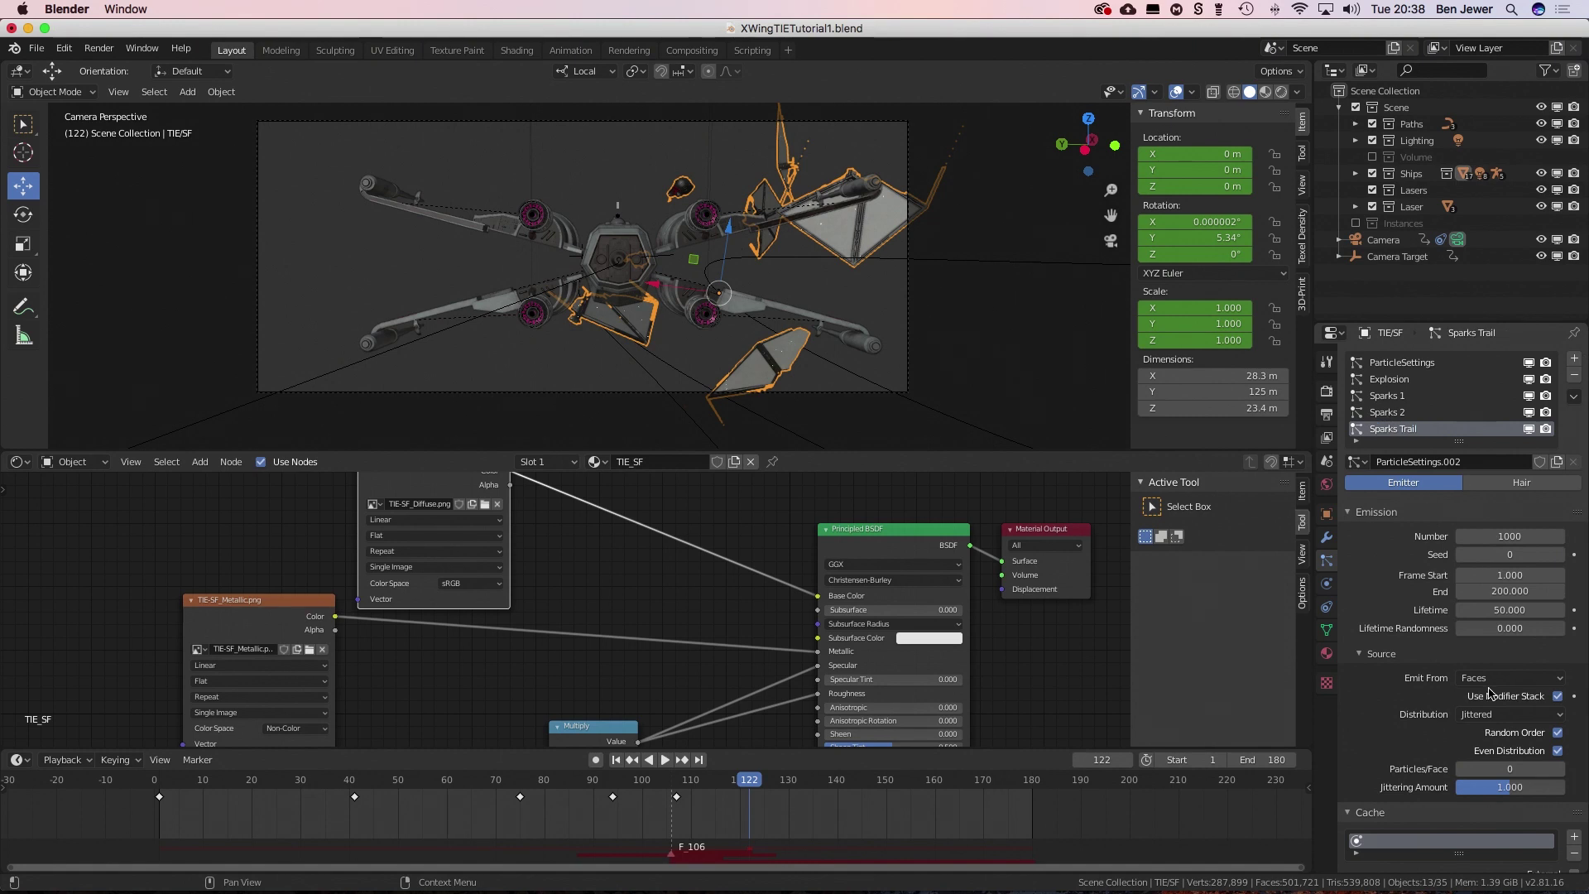
- Make the Sparks Trail instance the spark object, start emission at frame 106, and bake
{"action": "left_click", "coordinate": [1490, 629]}
{"action": "type", "text": "spark"}
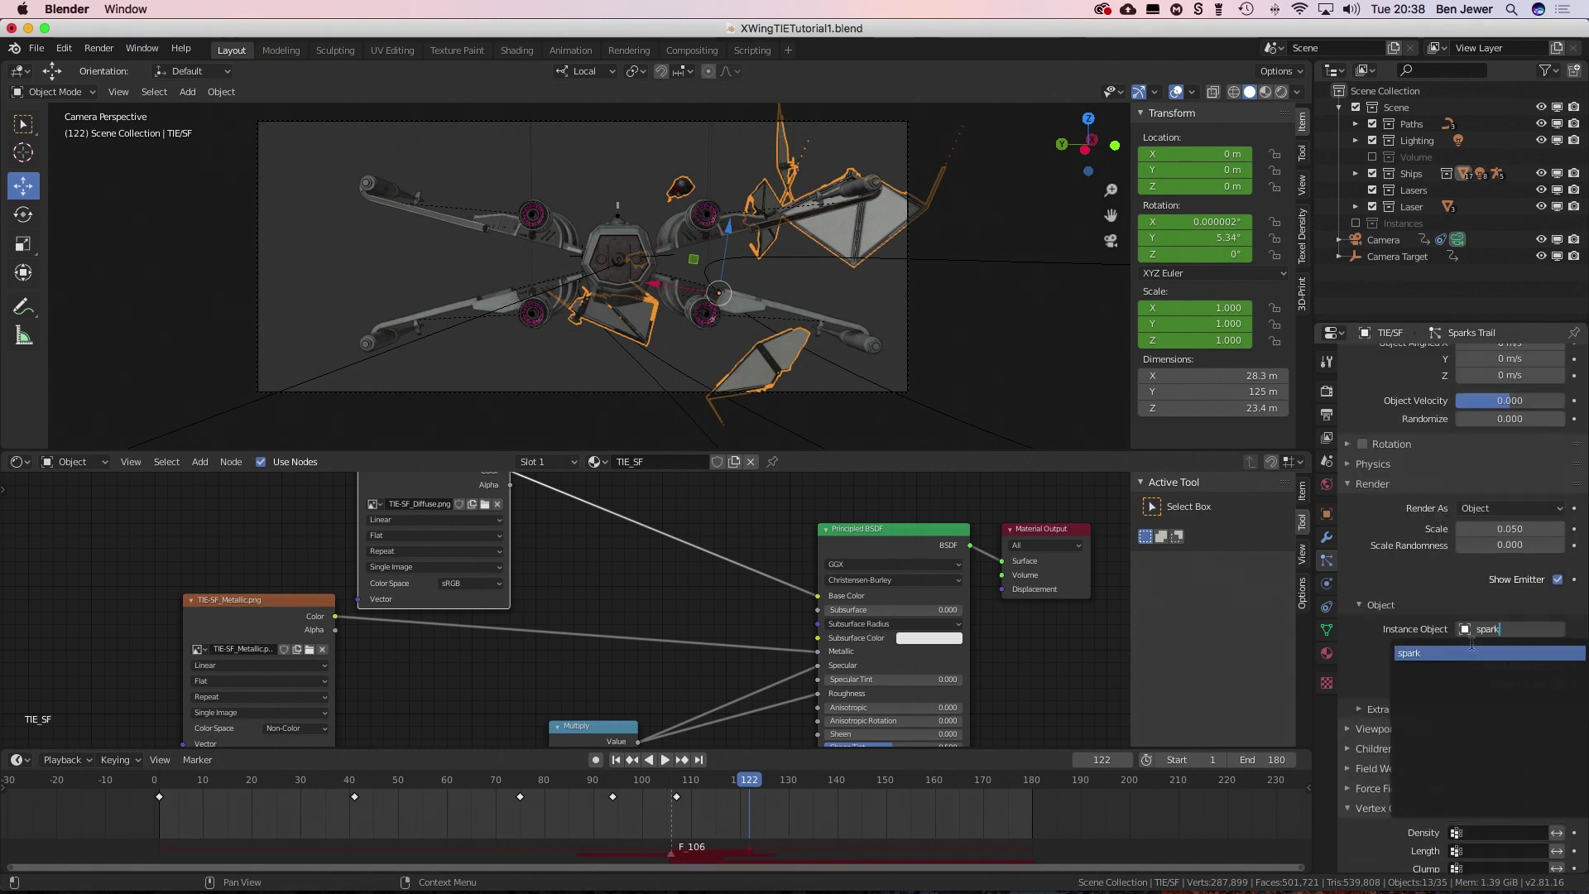
{"action": "key", "text": "Return"}
{"action": "scroll", "coordinate": [1473, 579], "scroll_direction": "up", "scroll_amount": 12}
{"action": "double_click", "coordinate": [1495, 573]}
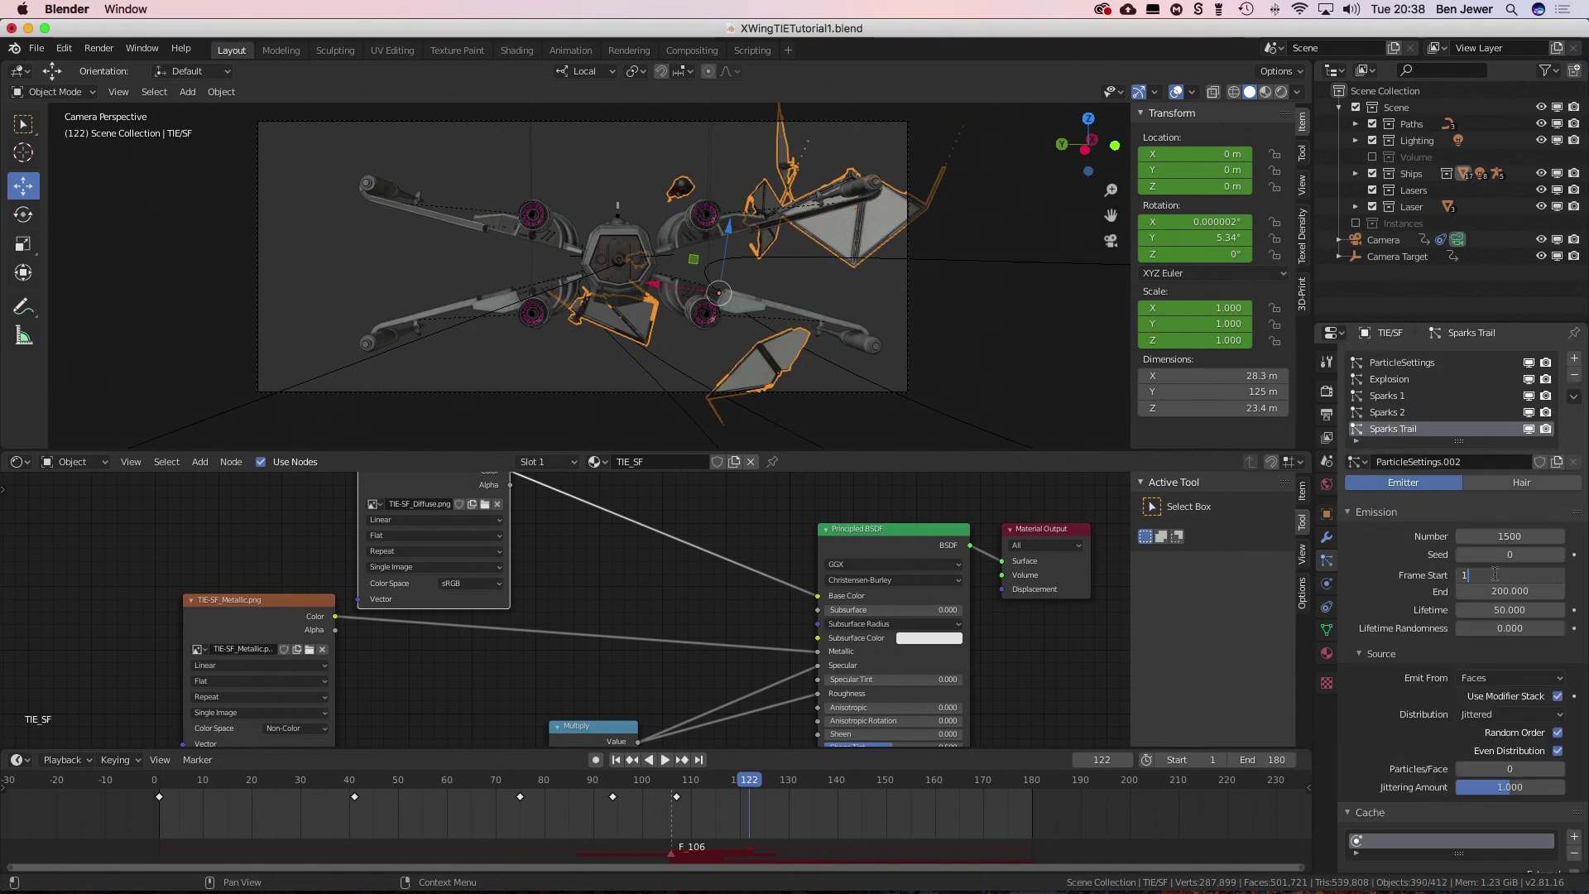
{"action": "left_click", "coordinate": [1380, 825]}
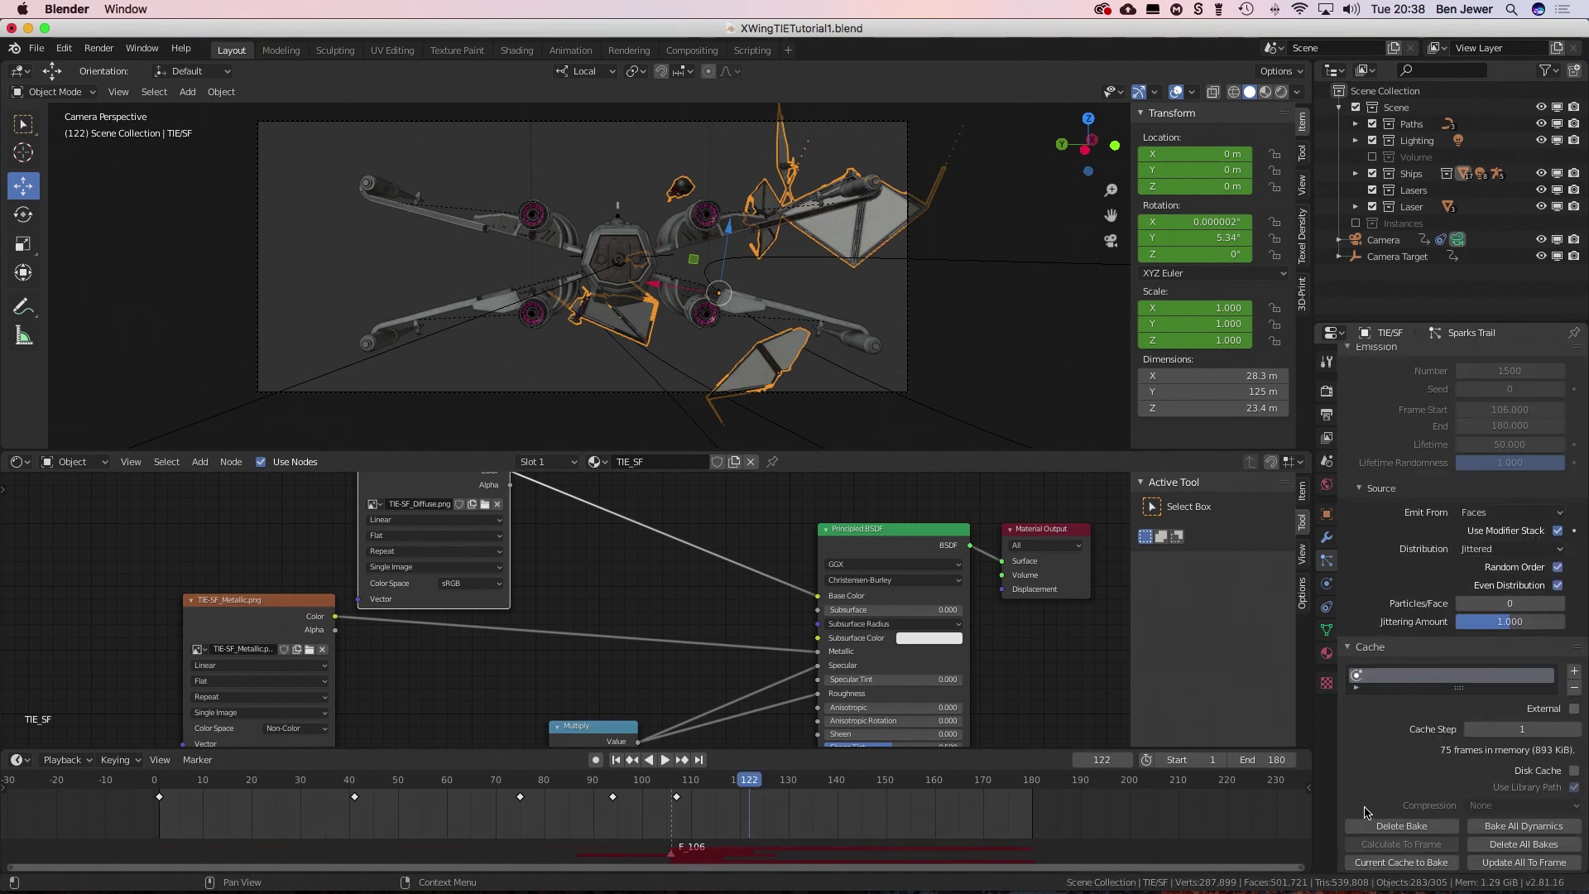
{"action": "scroll", "coordinate": [1399, 648], "scroll_direction": "down", "scroll_amount": 6}
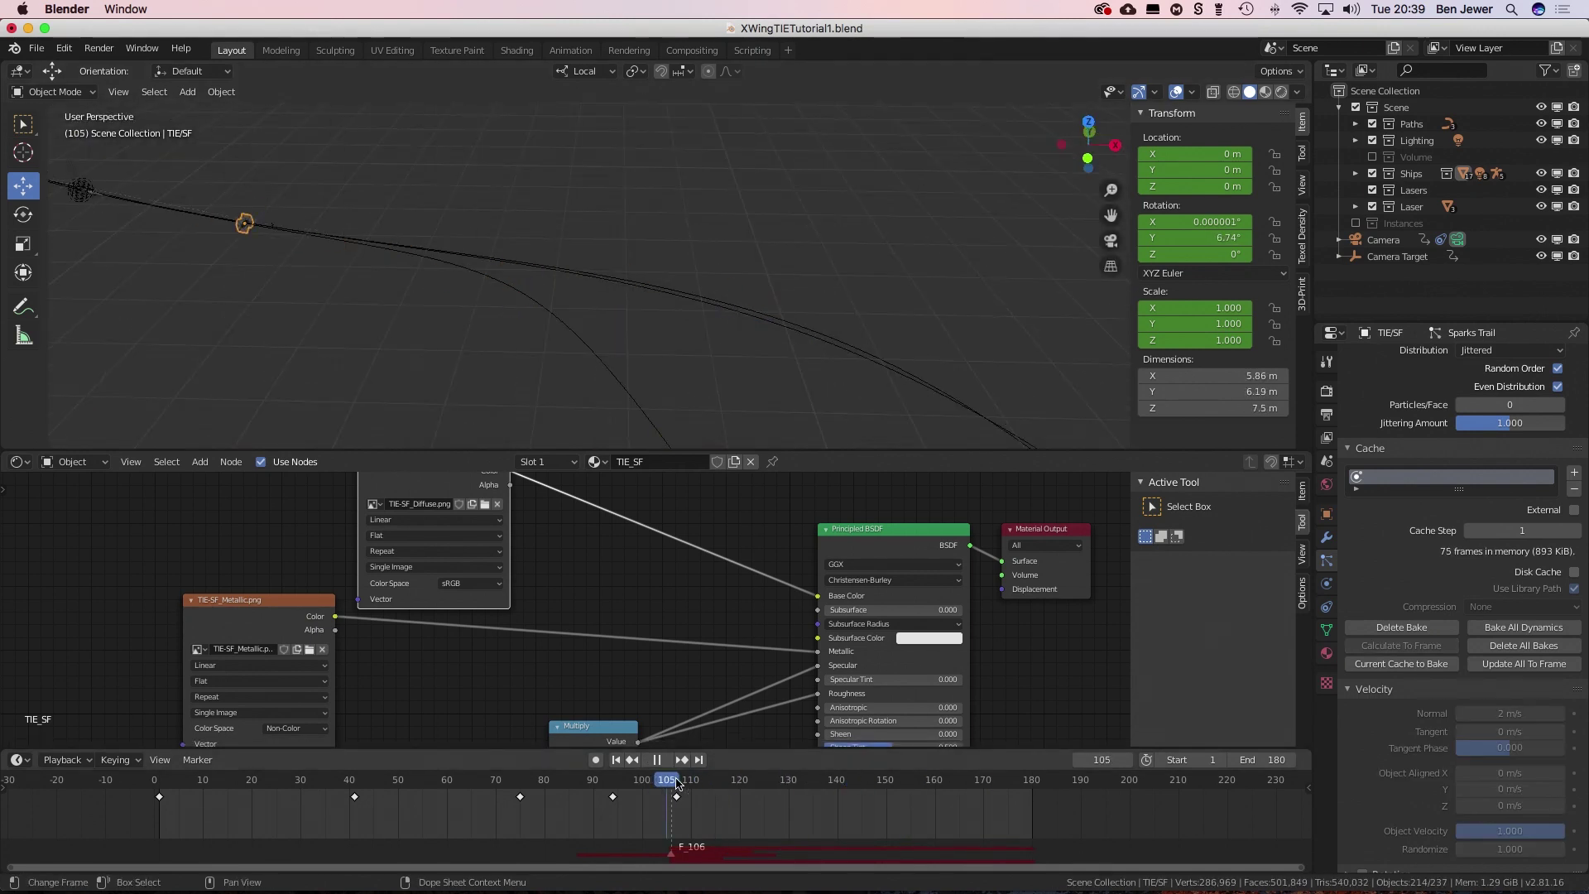
{"action": "scroll", "coordinate": [1486, 594], "scroll_direction": "up", "scroll_amount": 8}
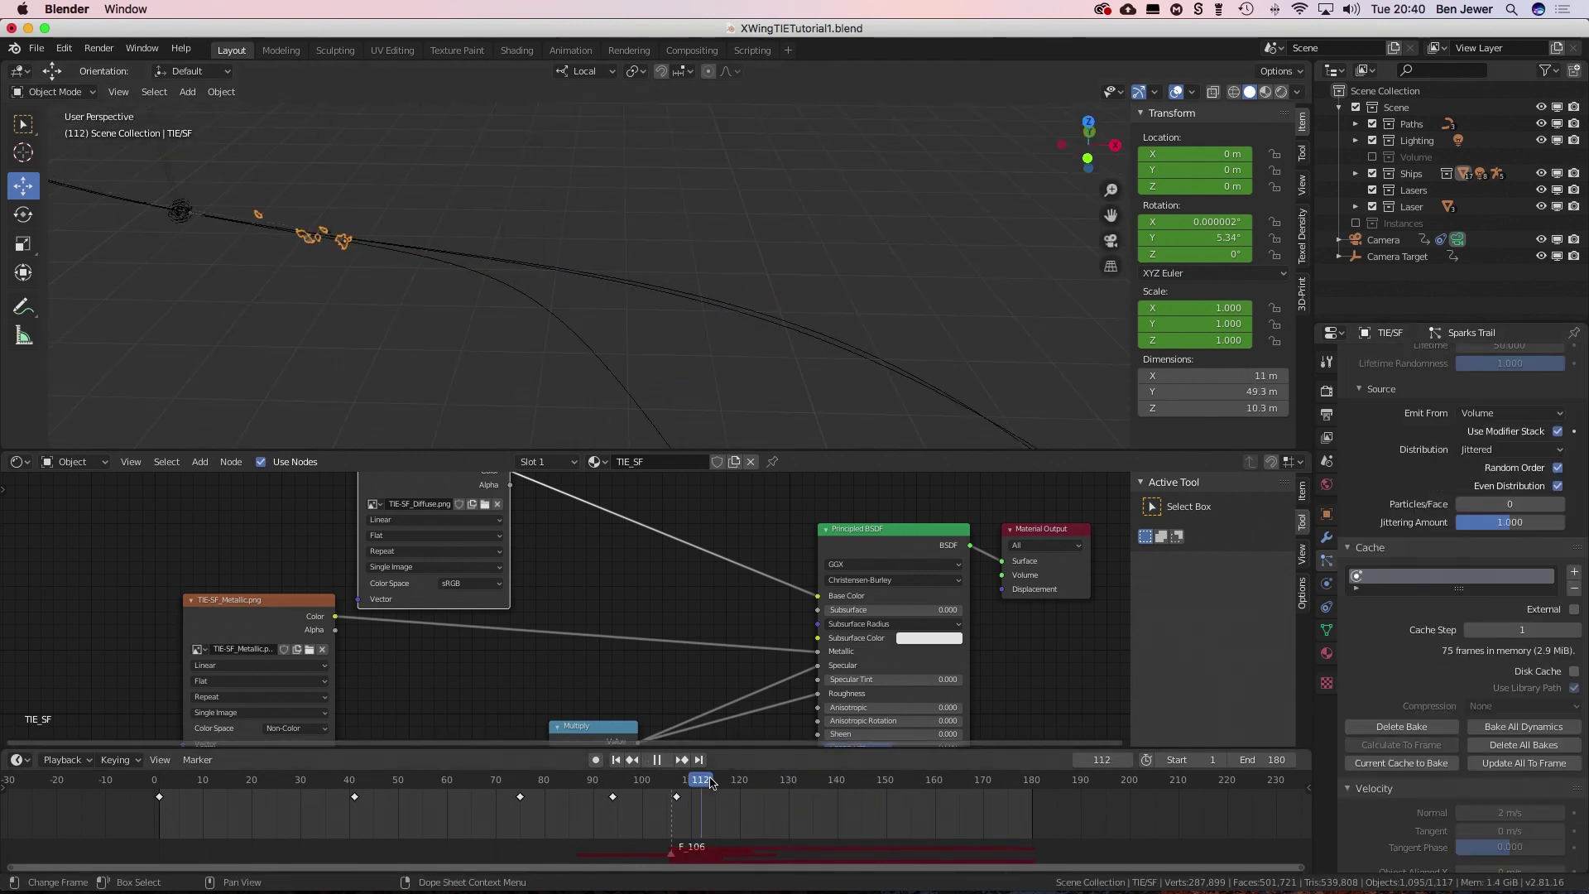
- Inspect the TIE fighter's modifiers and vertex groups while previewing through the camera
{"action": "left_click", "coordinate": [1327, 537]}
{"action": "key", "text": "KP_0"}
{"action": "left_click", "coordinate": [861, 779]}
{"action": "key", "text": "Escape"}
{"action": "left_click", "coordinate": [1326, 630]}
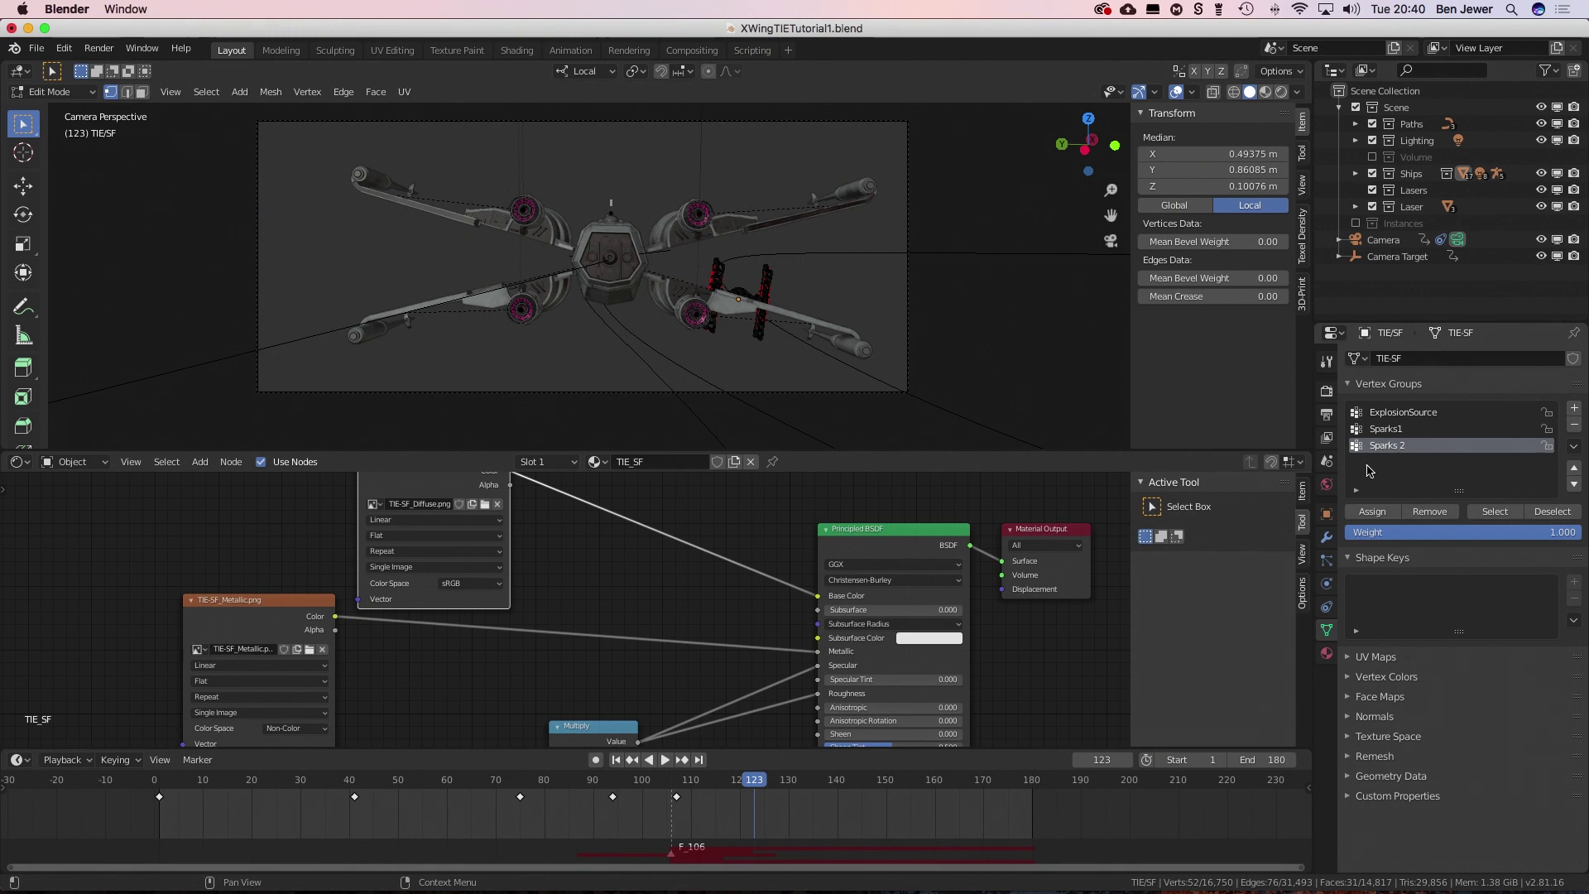
- Rebake the Sparks Trail simulation and preview it through the camera with lighting
{"action": "left_click", "coordinate": [1327, 561]}
{"action": "scroll", "coordinate": [1457, 580], "scroll_direction": "down", "scroll_amount": 6}
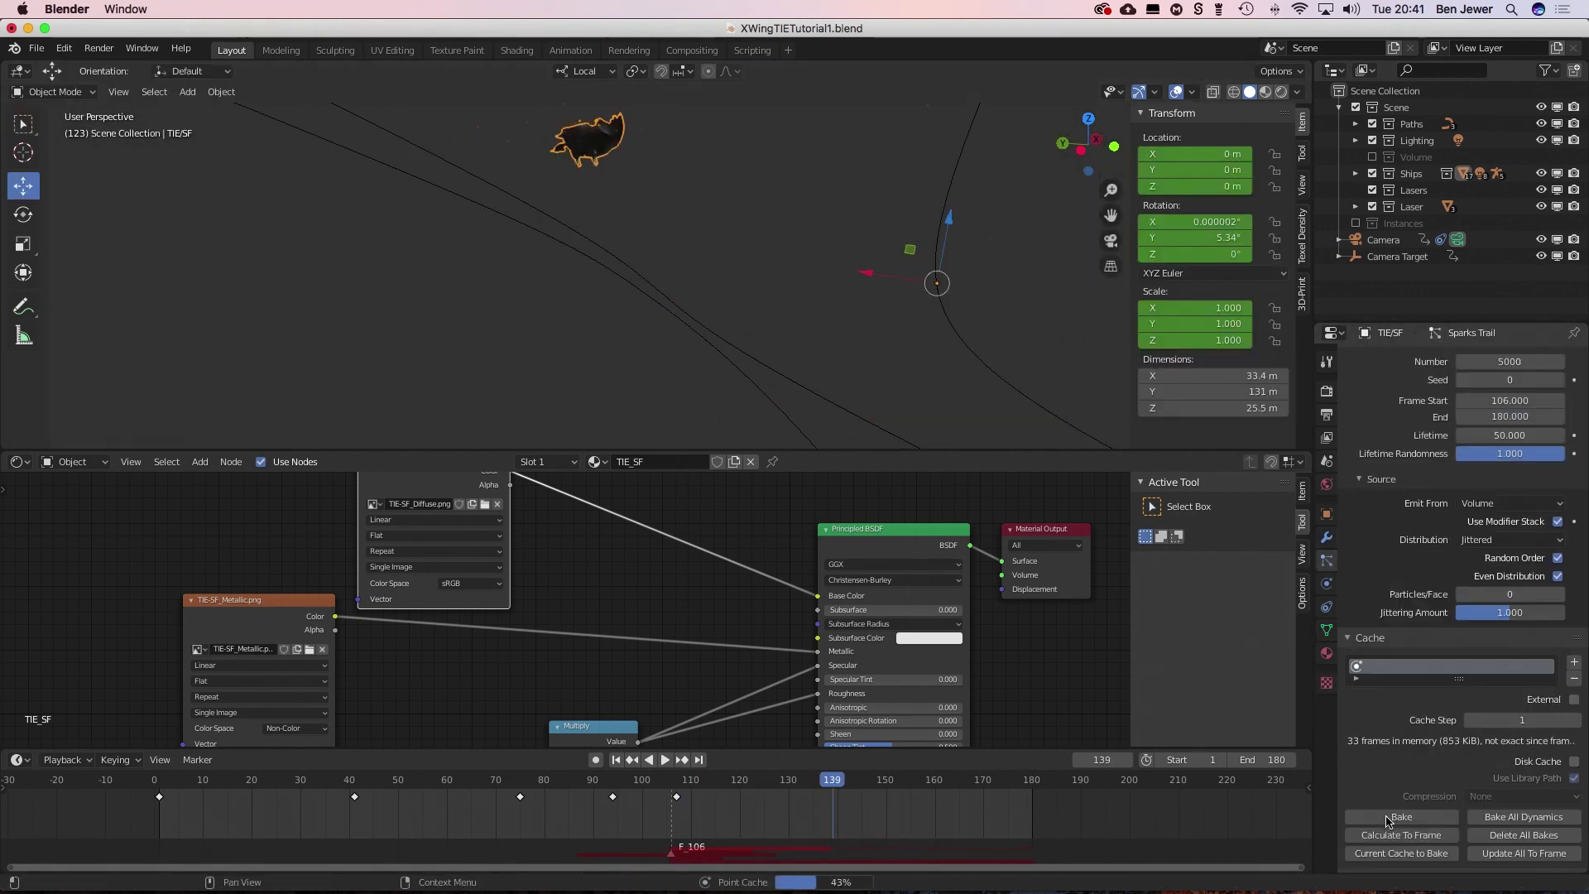
{"action": "key", "text": "KP_0"}
{"action": "left_click", "coordinate": [1265, 91]}
{"action": "key", "text": "space"}
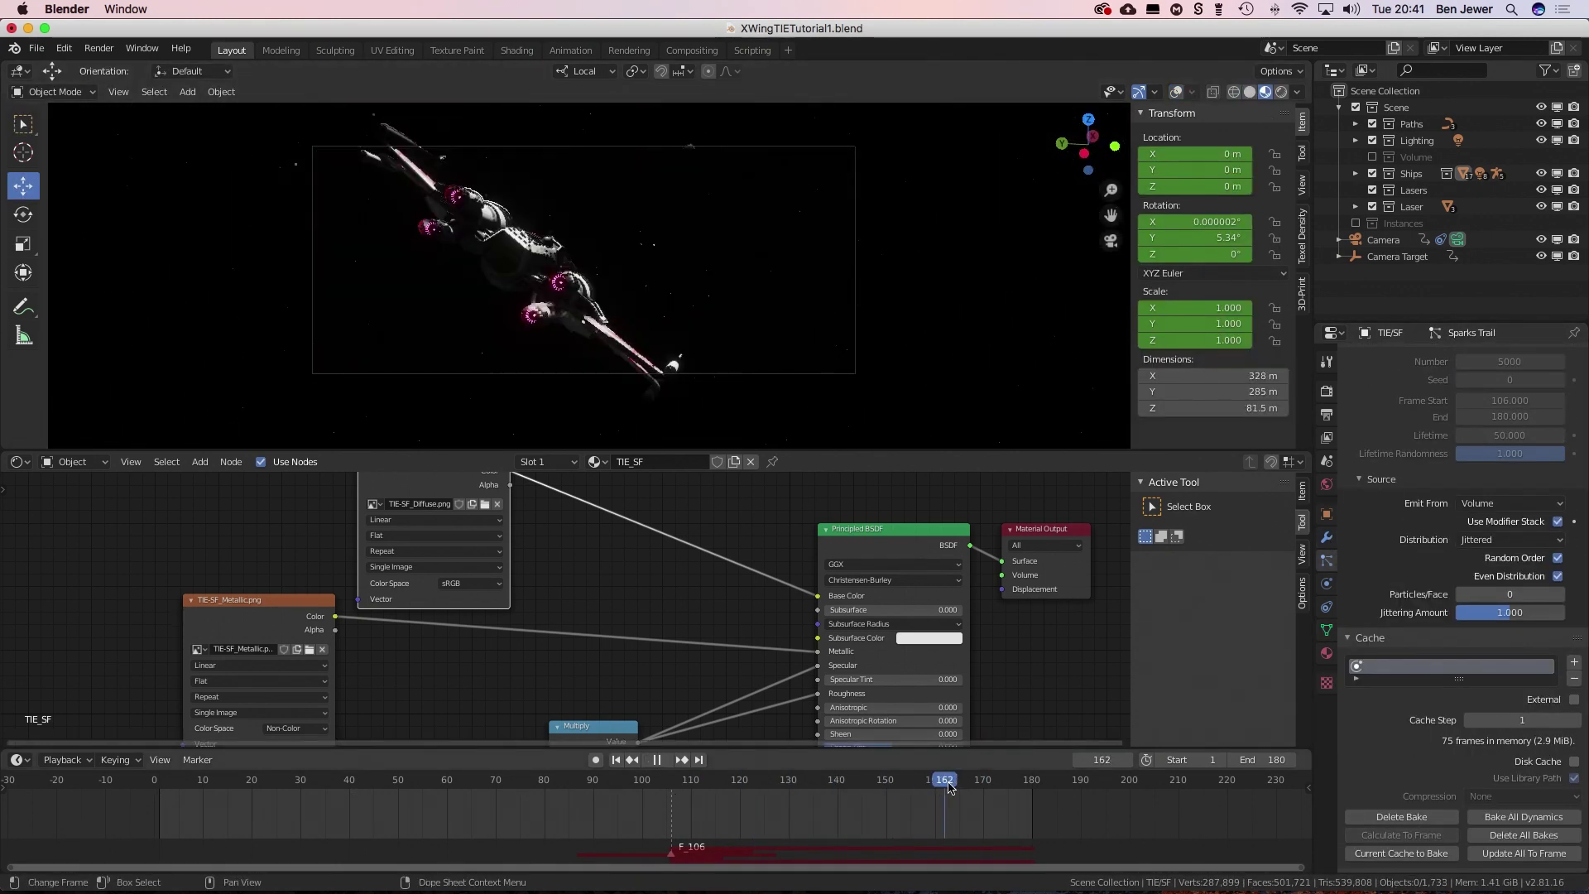
{"action": "left_click", "coordinate": [547, 797]}
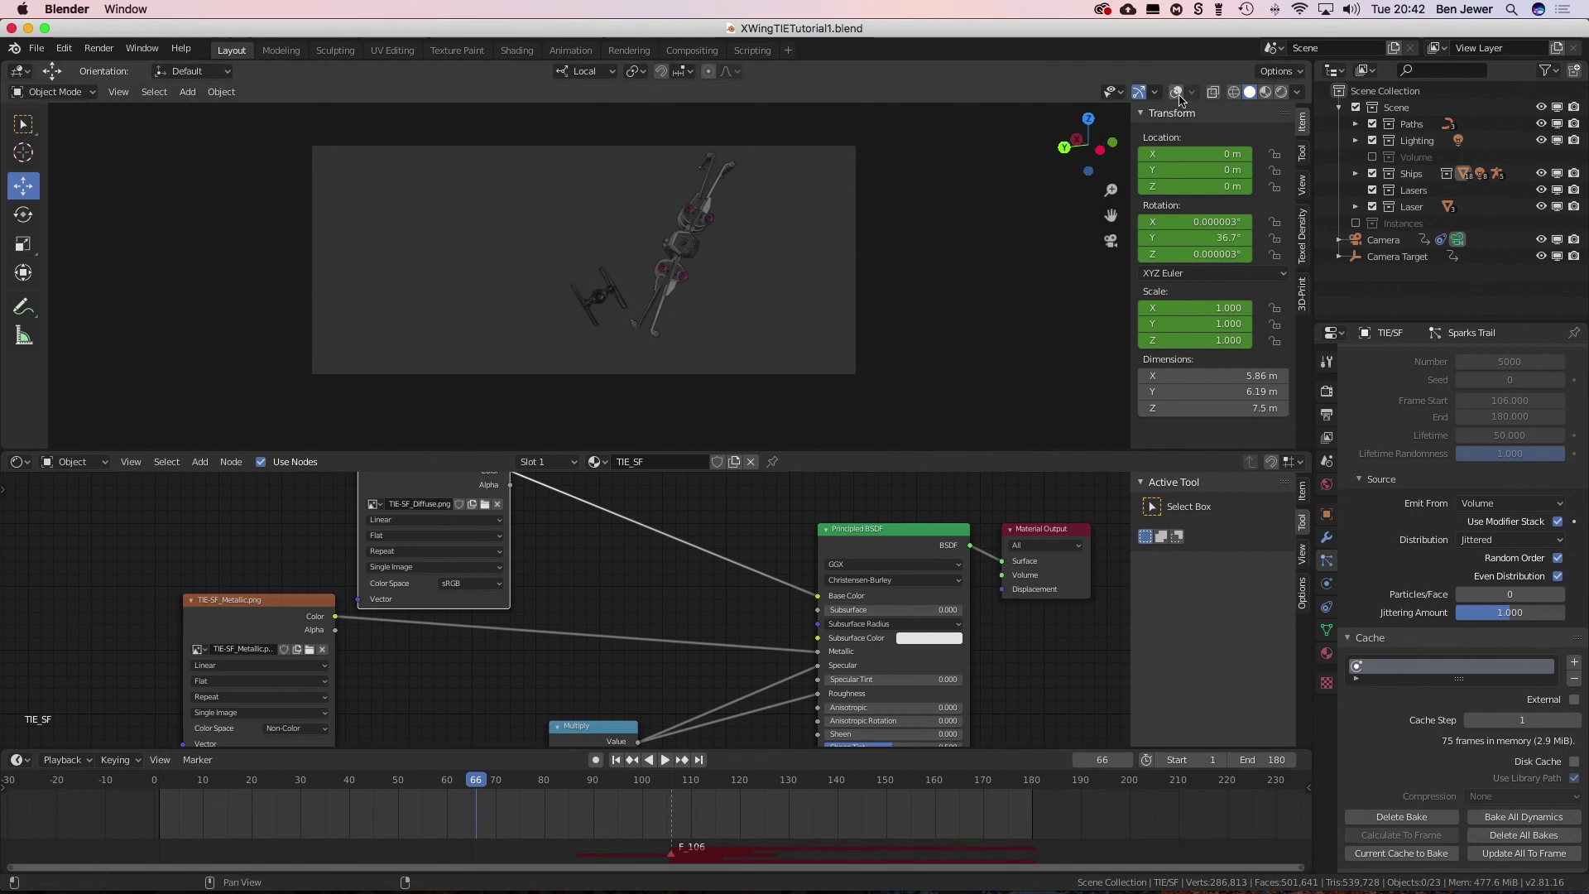
{"action": "left_click", "coordinate": [724, 785]}
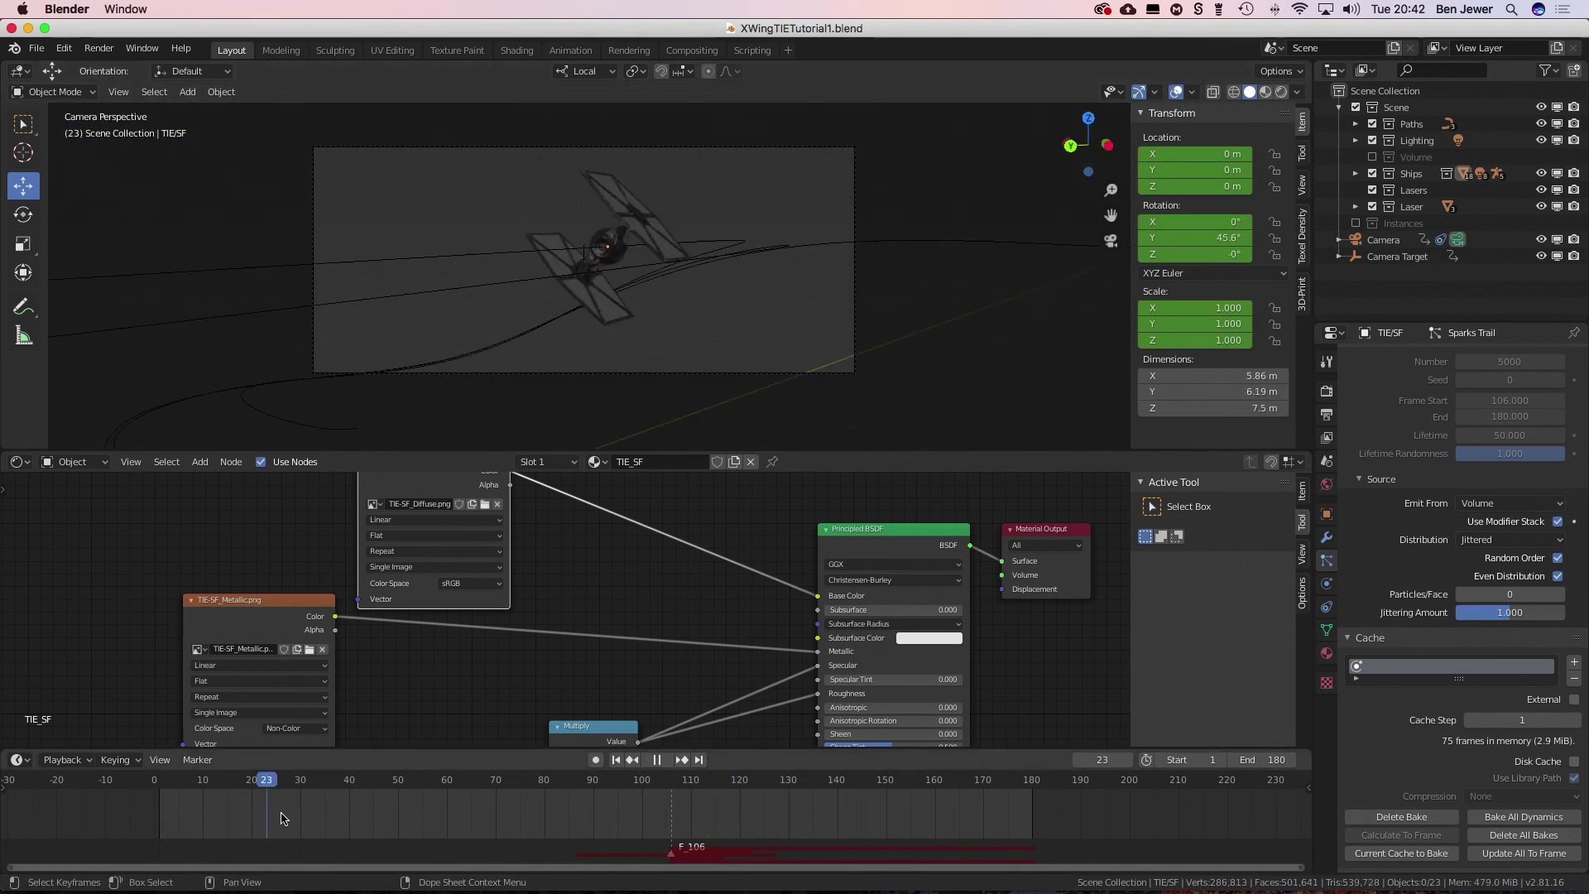
- Set the output resolution to 50%, save the file, and render a test frame
{"action": "left_click", "coordinate": [1327, 413]}
{"action": "double_click", "coordinate": [1523, 410]}
{"action": "type", "text": "50"}
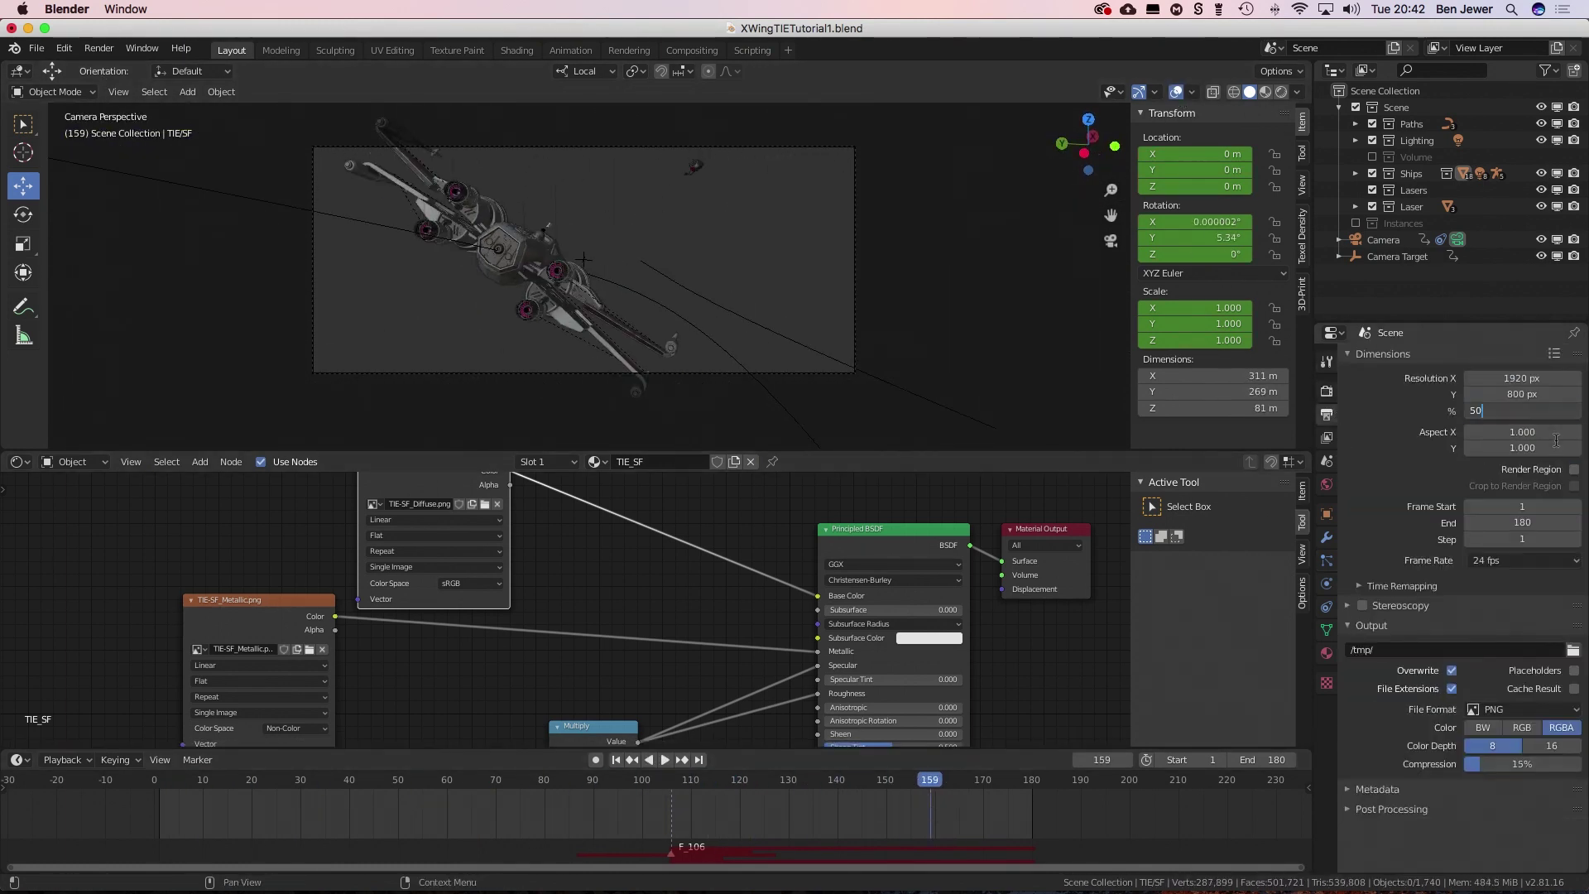
{"action": "key", "text": "super+s"}
{"action": "key", "text": "F12"}
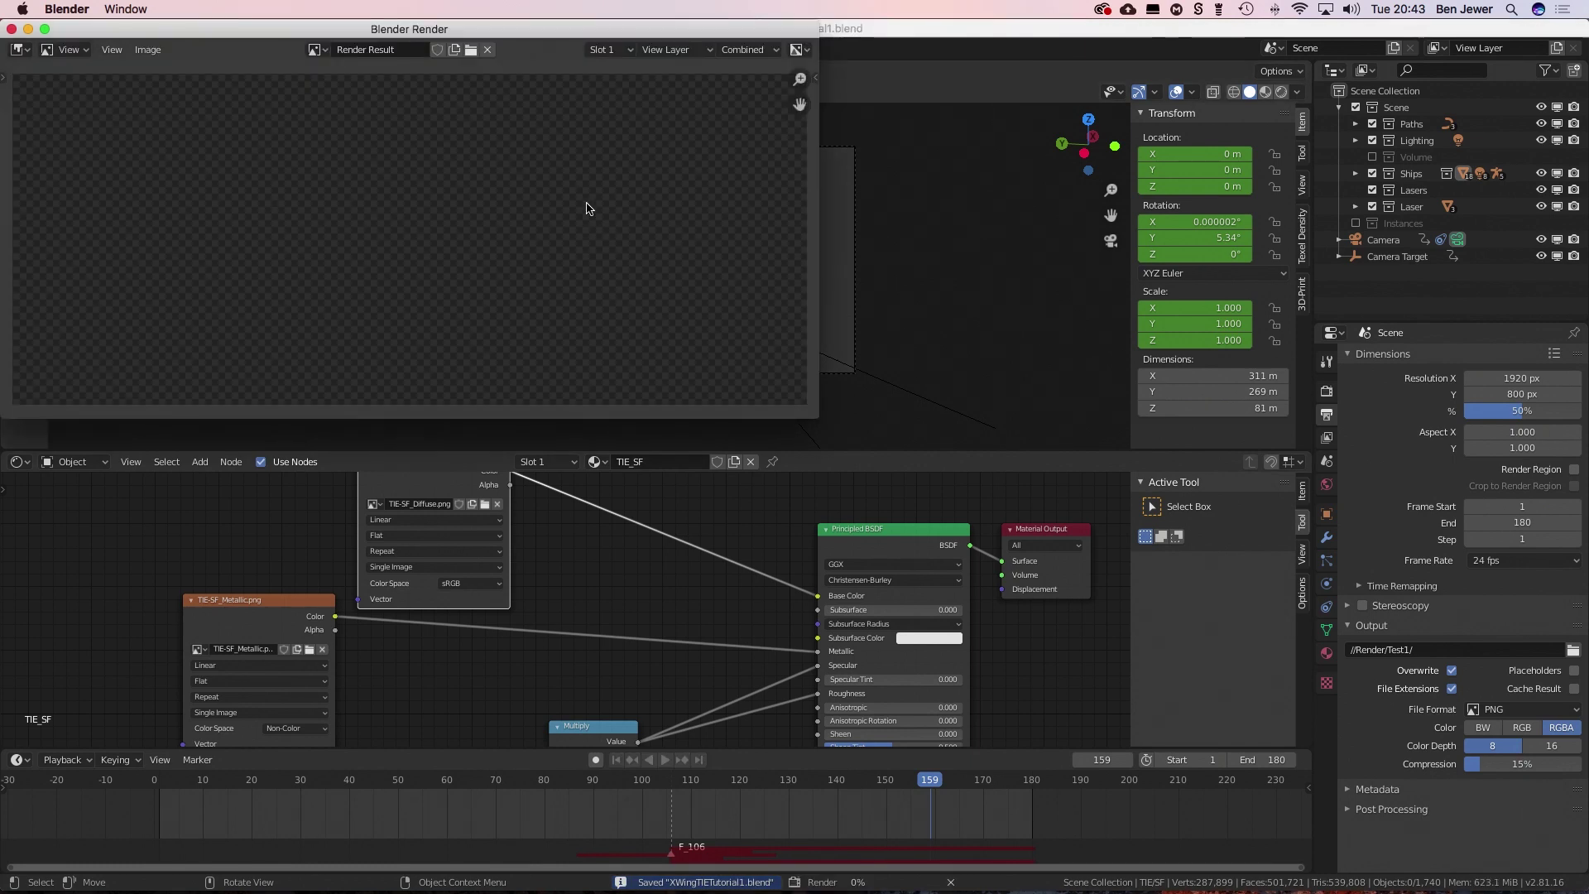